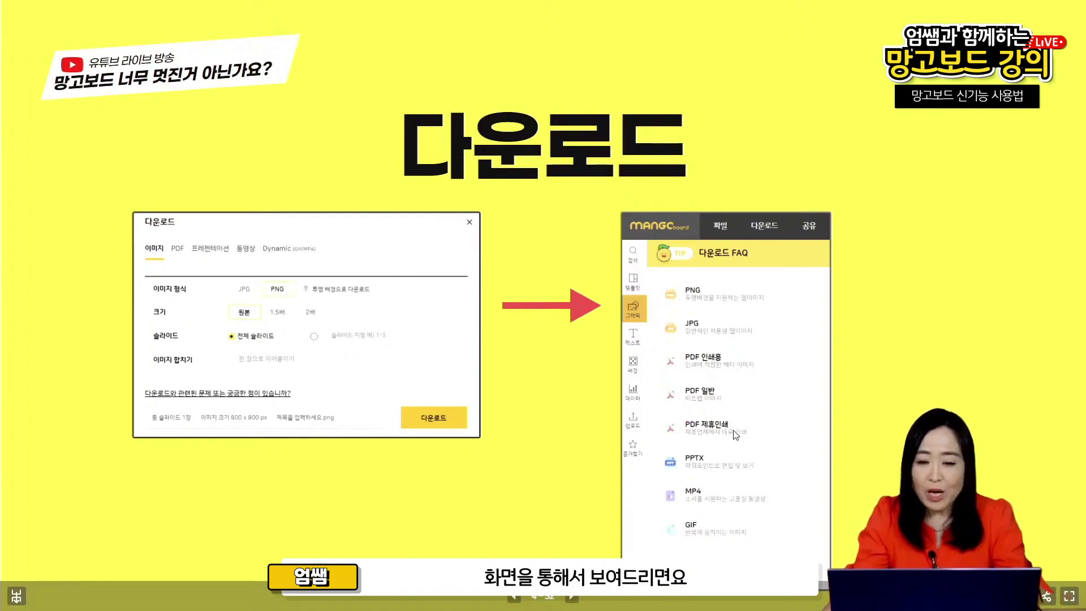
- Switch to the Mangoboard editor and open the download format list
{"action": "key", "text": "alt+Tab"}
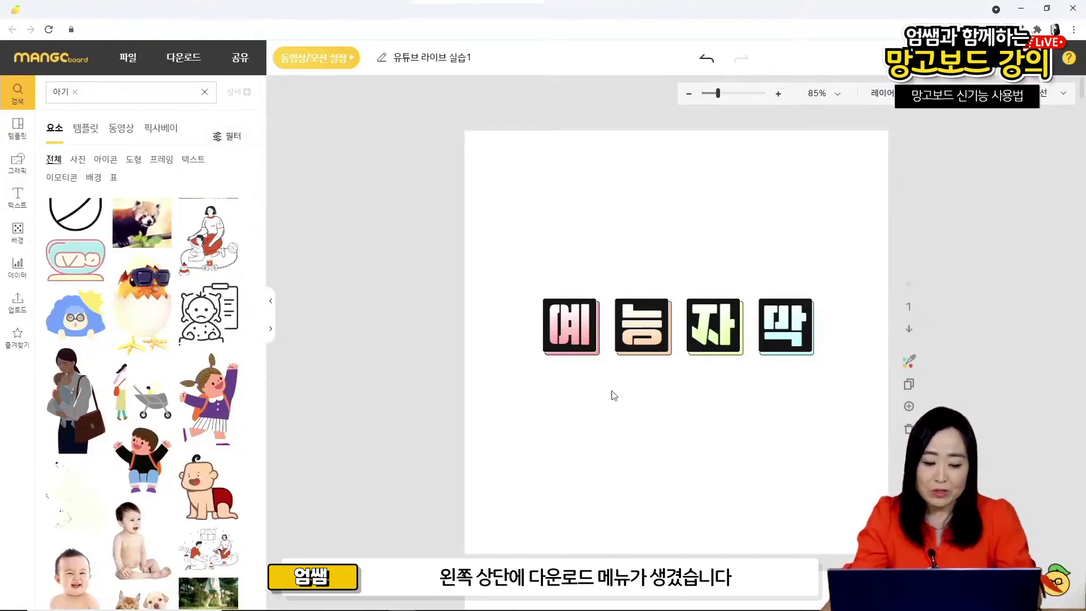
{"action": "left_click", "coordinate": [183, 59]}
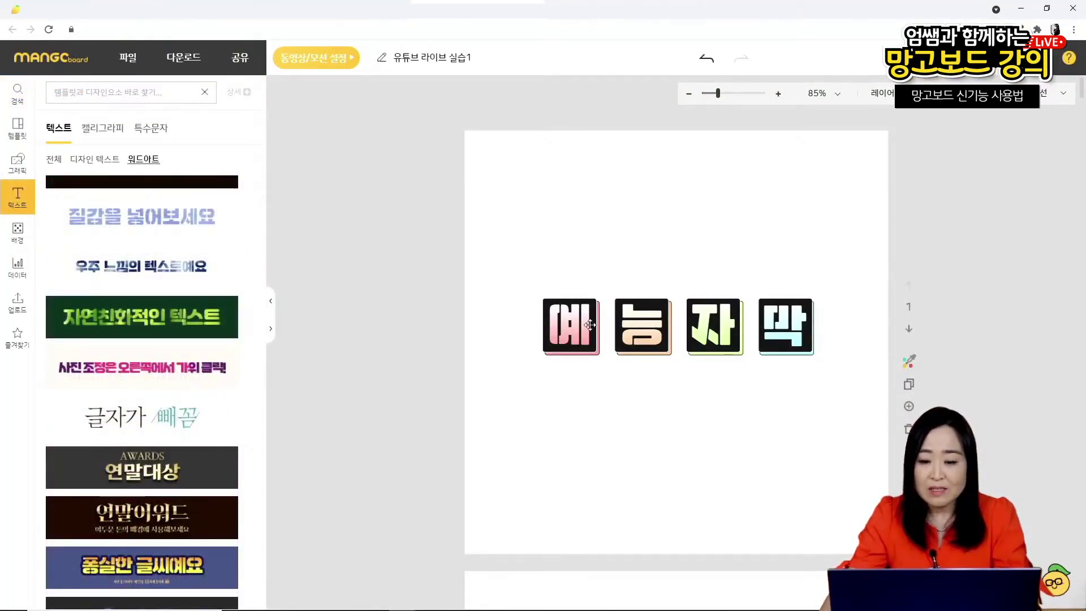
- Replace the four characters in the word-art tiles with 무, 한, 망 and 고
{"action": "left_click", "coordinate": [591, 325]}
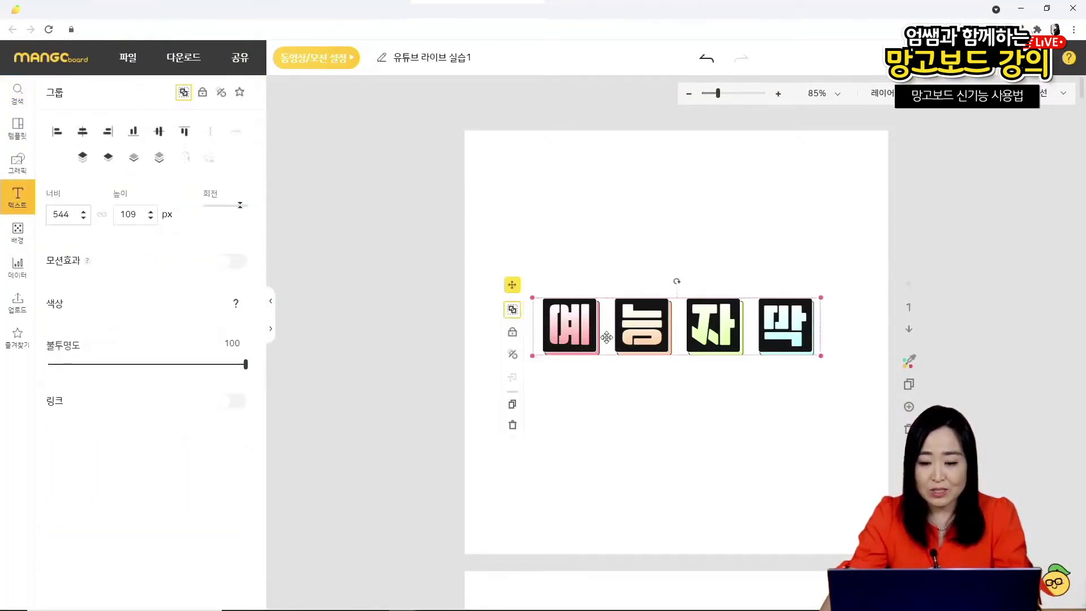
{"action": "double_click", "coordinate": [605, 337]}
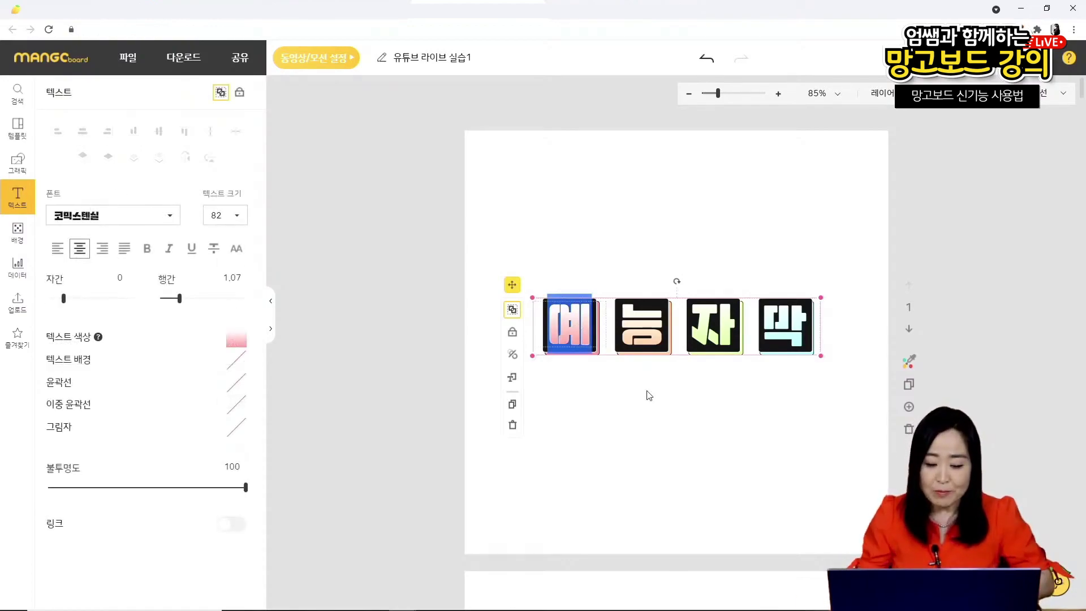
{"action": "type", "text": "무"}
{"action": "double_click", "coordinate": [669, 327]}
{"action": "type", "text": "하ㄴ"}
{"action": "double_click", "coordinate": [710, 329]}
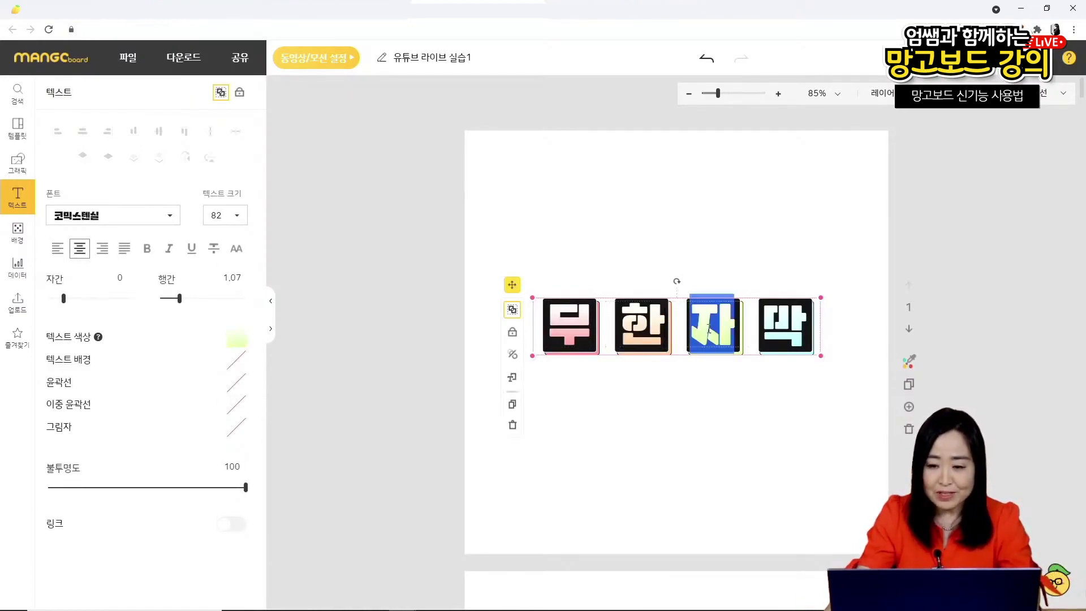
{"action": "type", "text": "ㅁㅏㅇ"}
{"action": "double_click", "coordinate": [789, 338]}
{"action": "type", "text": "ㄱㅗ"}
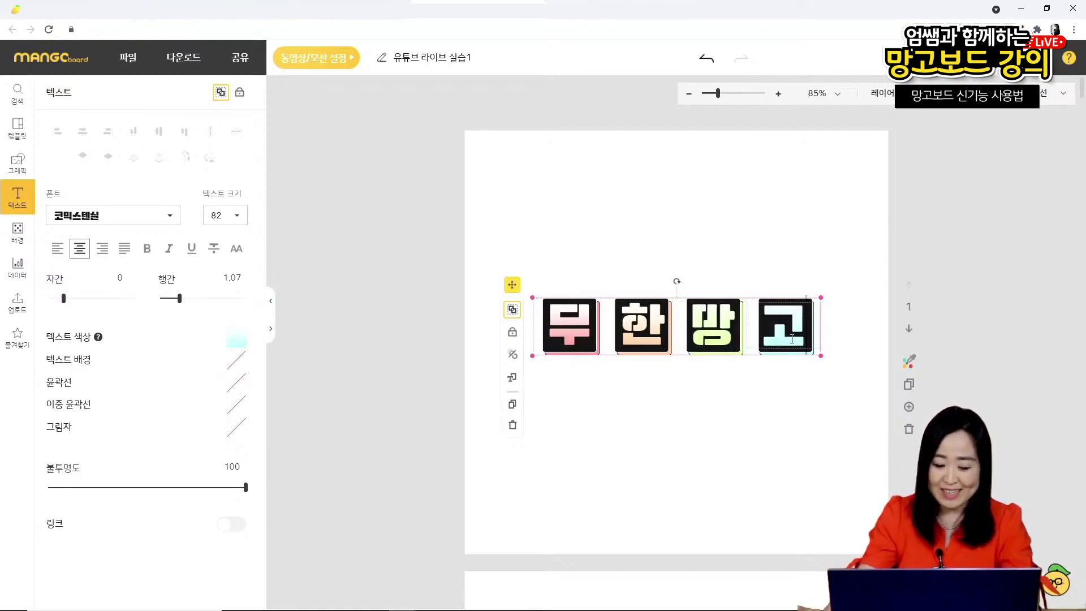
{"action": "left_click", "coordinate": [580, 214]}
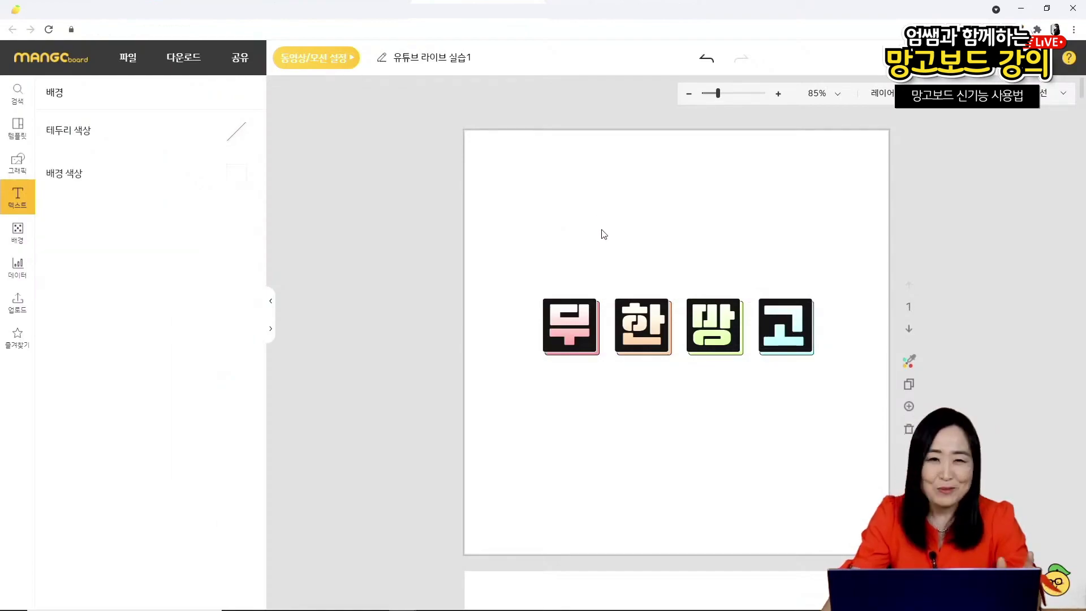
{"action": "left_click", "coordinate": [619, 310]}
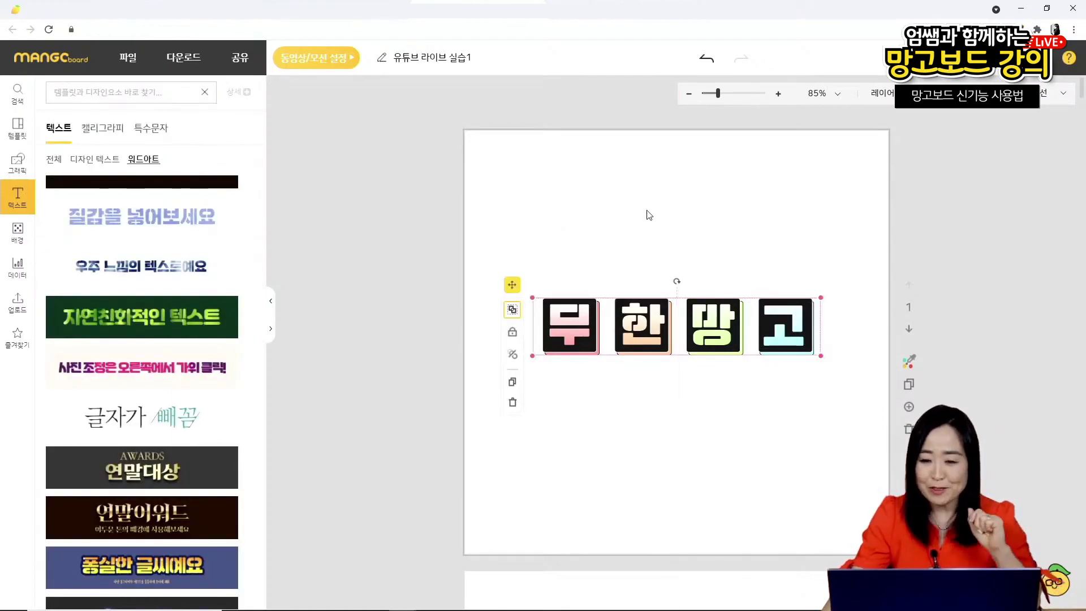
- Set the first page's background colour to transparent
{"action": "left_click", "coordinate": [774, 264]}
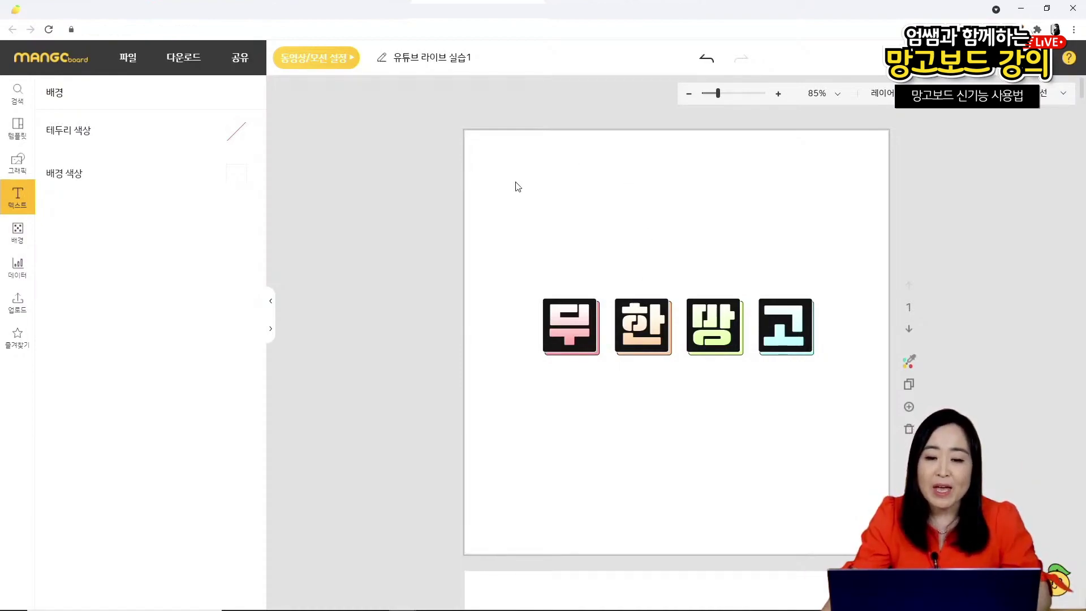
{"action": "left_click", "coordinate": [236, 176]}
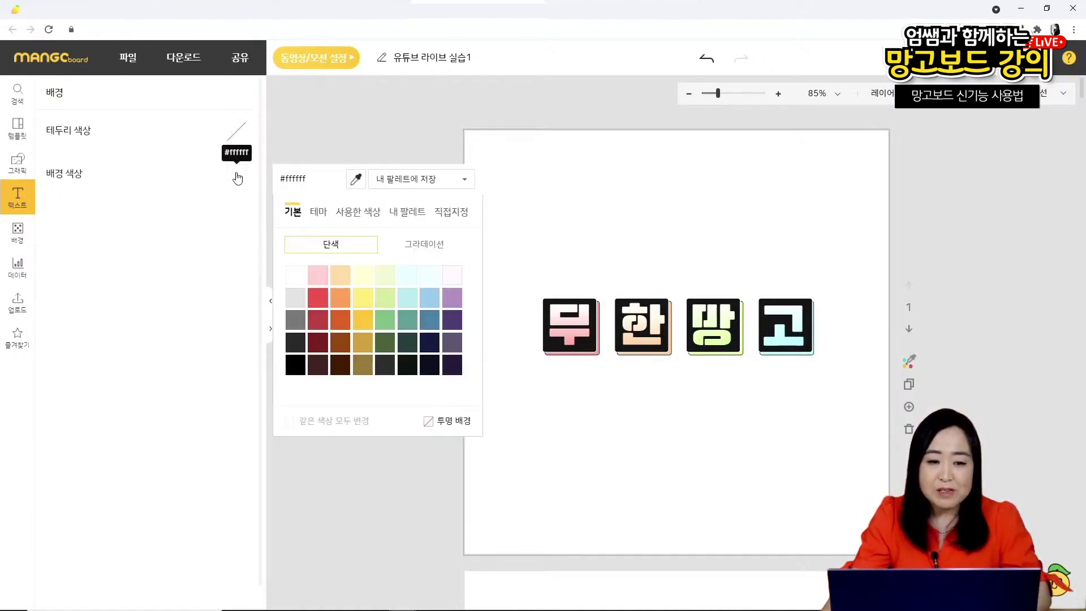
{"action": "left_click", "coordinate": [444, 423]}
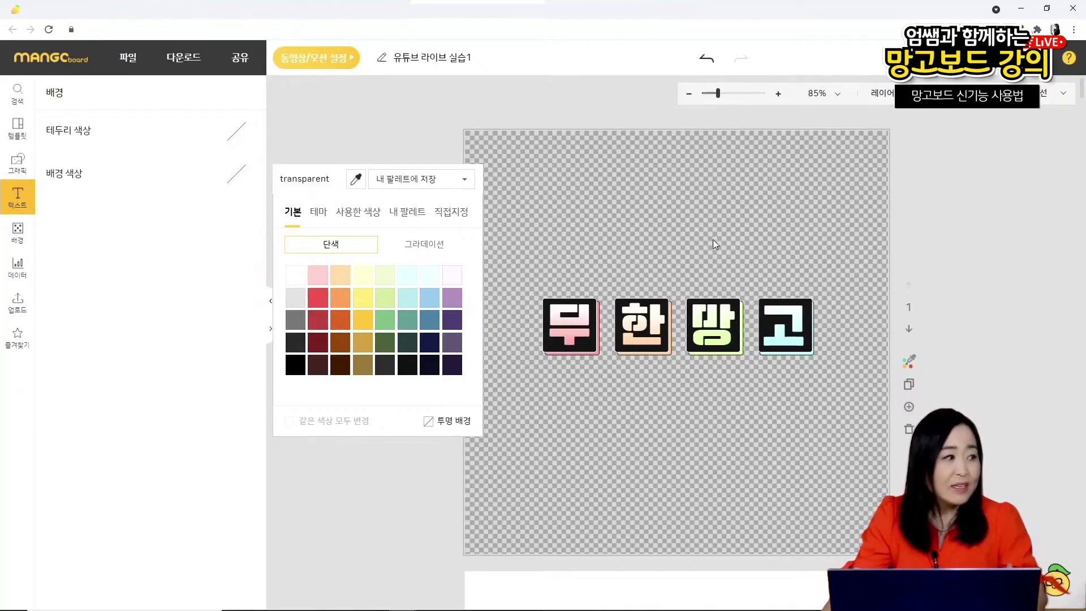
- Download all slides as PNG at original size
{"action": "left_click", "coordinate": [194, 64]}
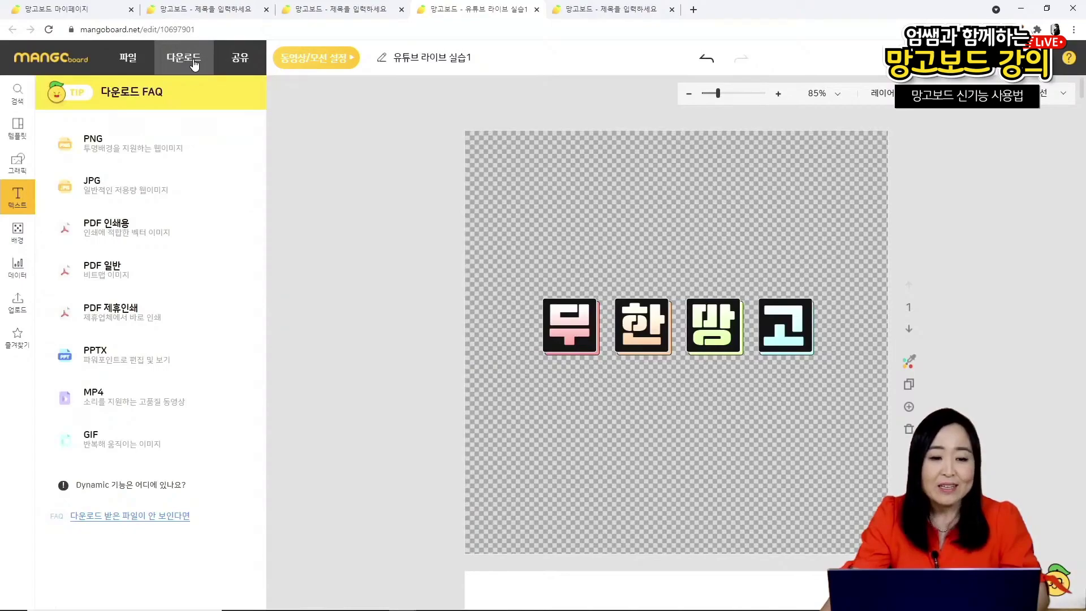
{"action": "left_click", "coordinate": [130, 147]}
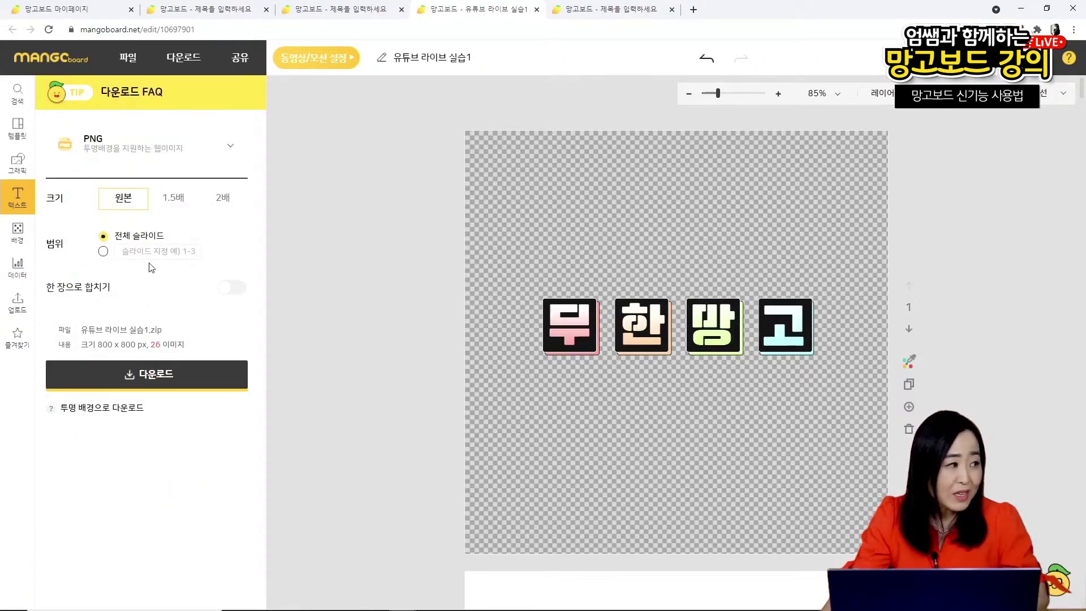
{"action": "left_click", "coordinate": [162, 380]}
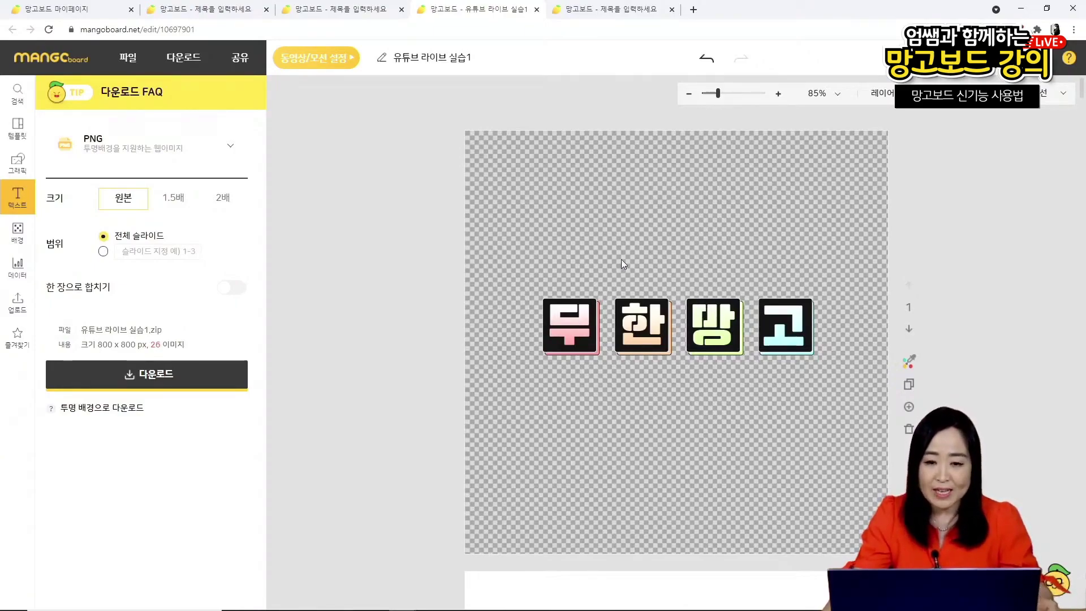
- Switch to the presentation and advance to the slide on finding design elements
{"action": "key", "text": "alt+Tab"}
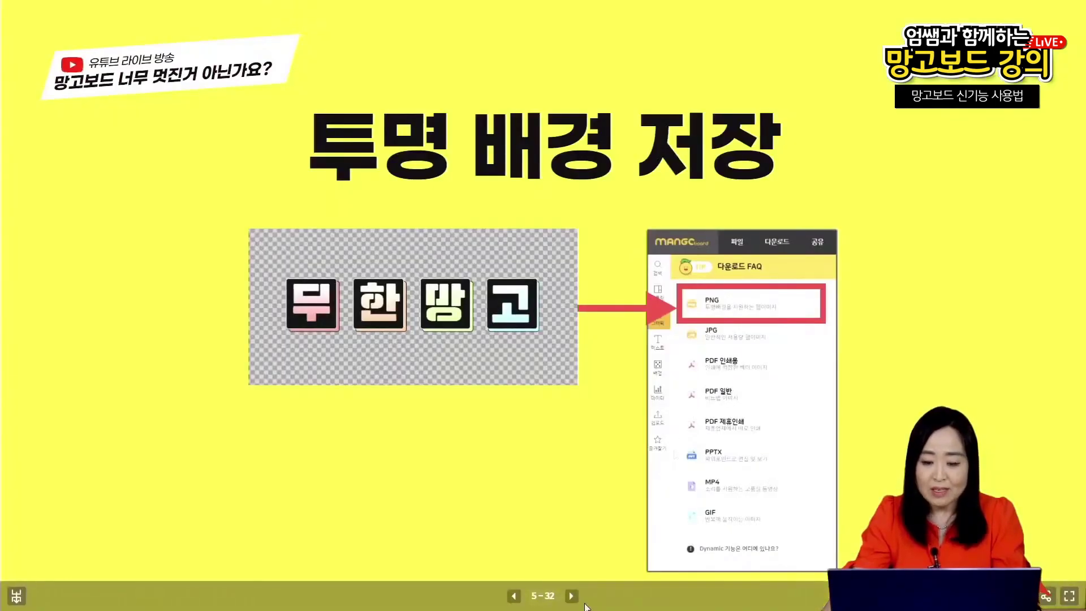
{"action": "left_click", "coordinate": [571, 596]}
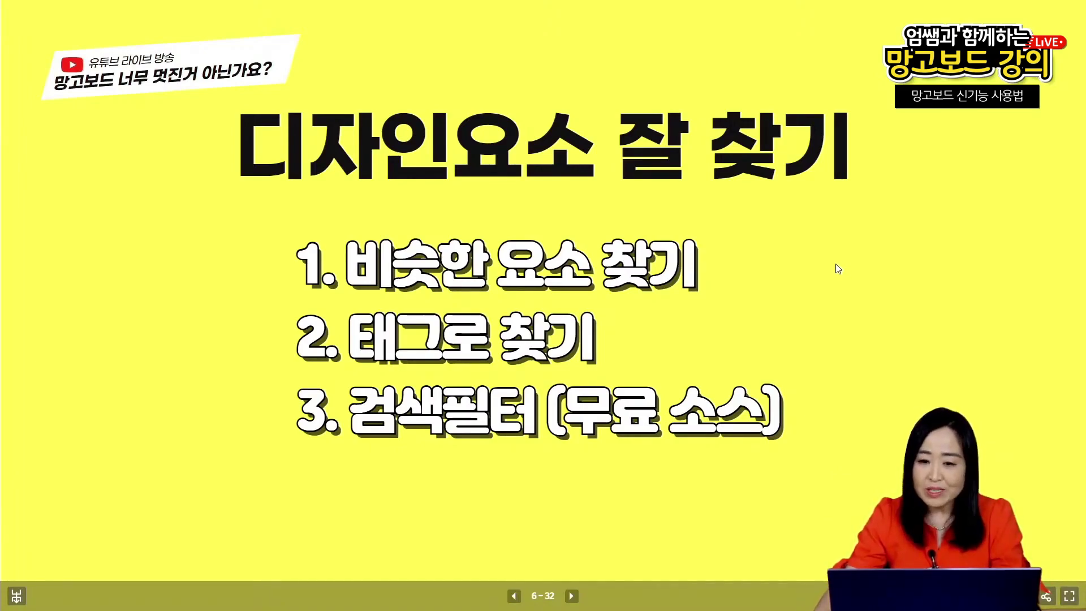
- Return to the Mangoboard editor and replace the element search keyword 아기 with 바다
{"action": "key", "text": "alt+Tab"}
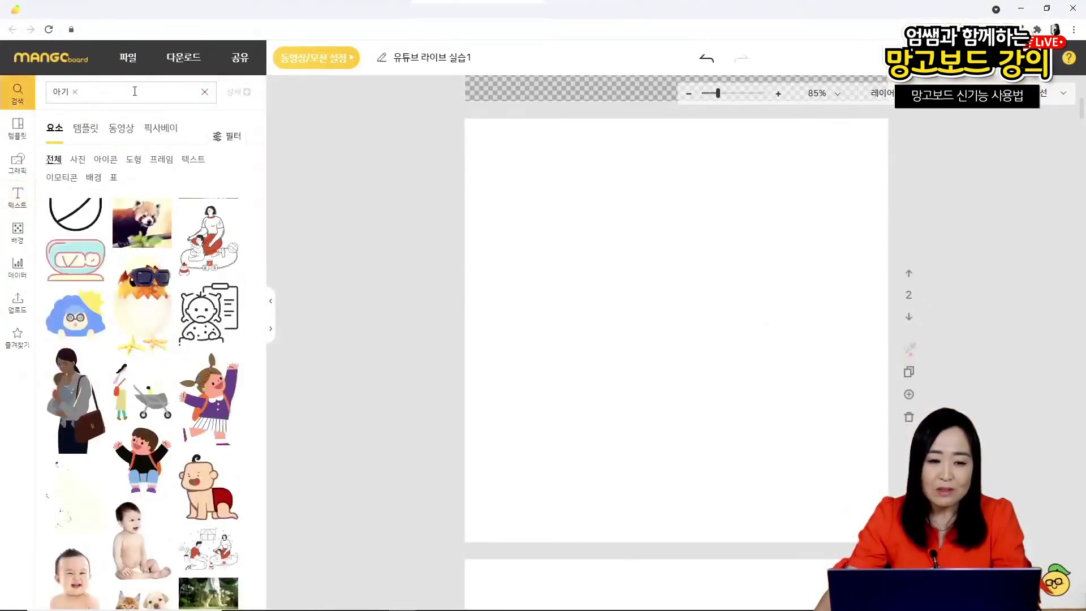
{"action": "left_click", "coordinate": [75, 93]}
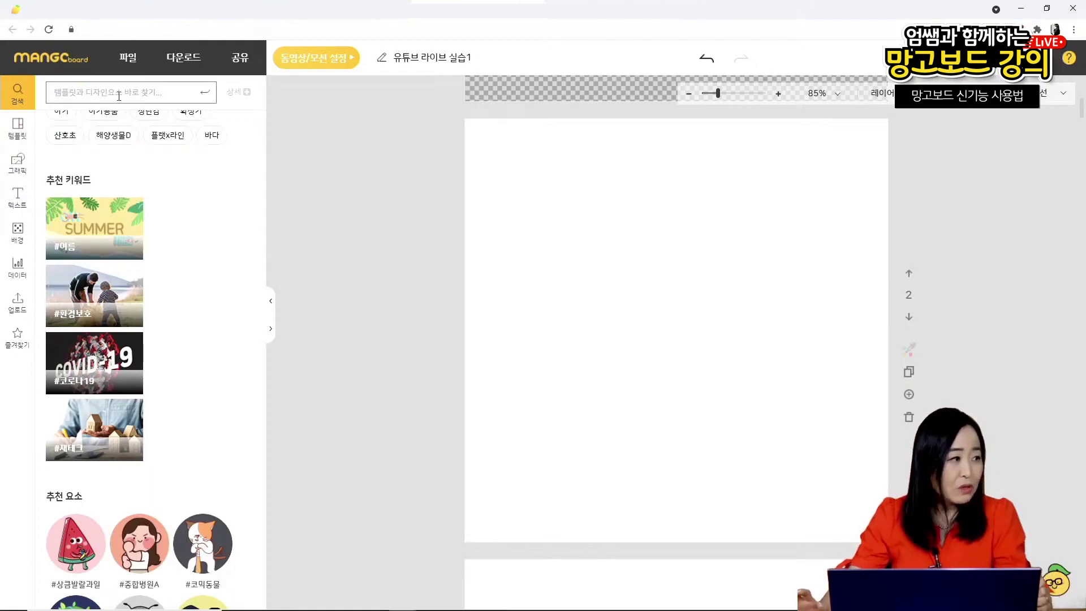
{"action": "type", "text": "ㅂ"}
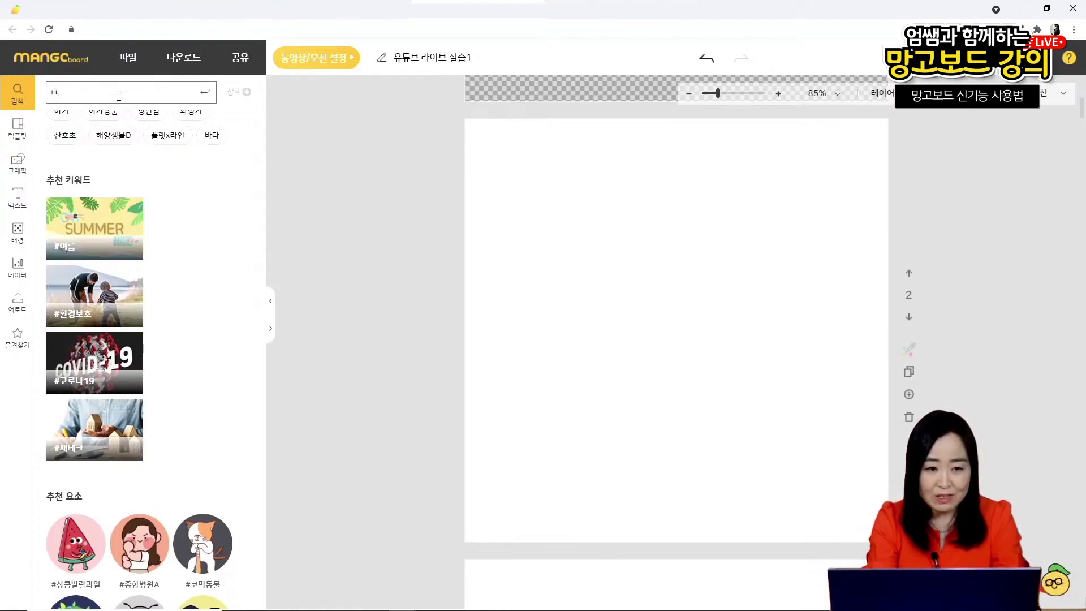
{"action": "type", "text": "ㅏㄷㅏ"}
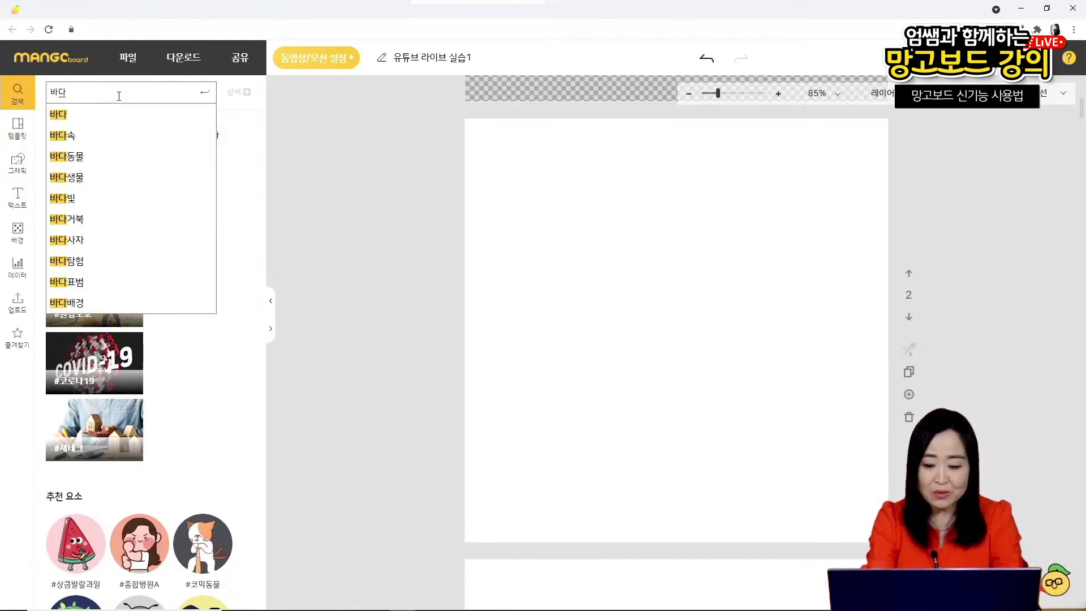
{"action": "key", "text": "Return"}
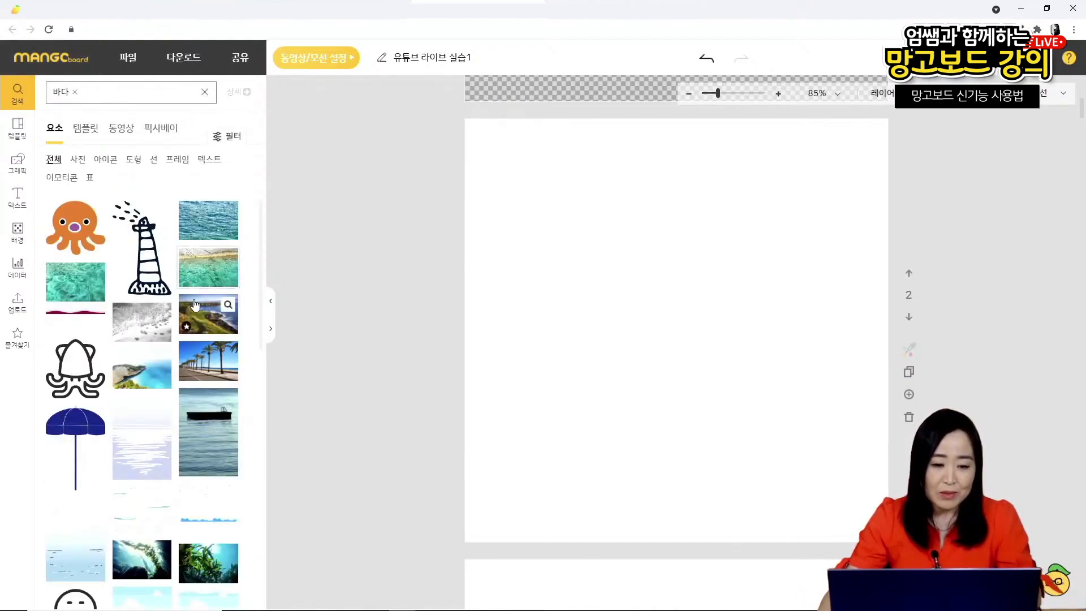
- Add the pink coral with the beige base to page 2, shrink it to about 198 × 329 px and place it at the page's lower left
{"action": "scroll", "coordinate": [180, 343], "scroll_direction": "down", "scroll_amount": 3}
{"action": "scroll", "coordinate": [186, 368], "scroll_direction": "down", "scroll_amount": 4}
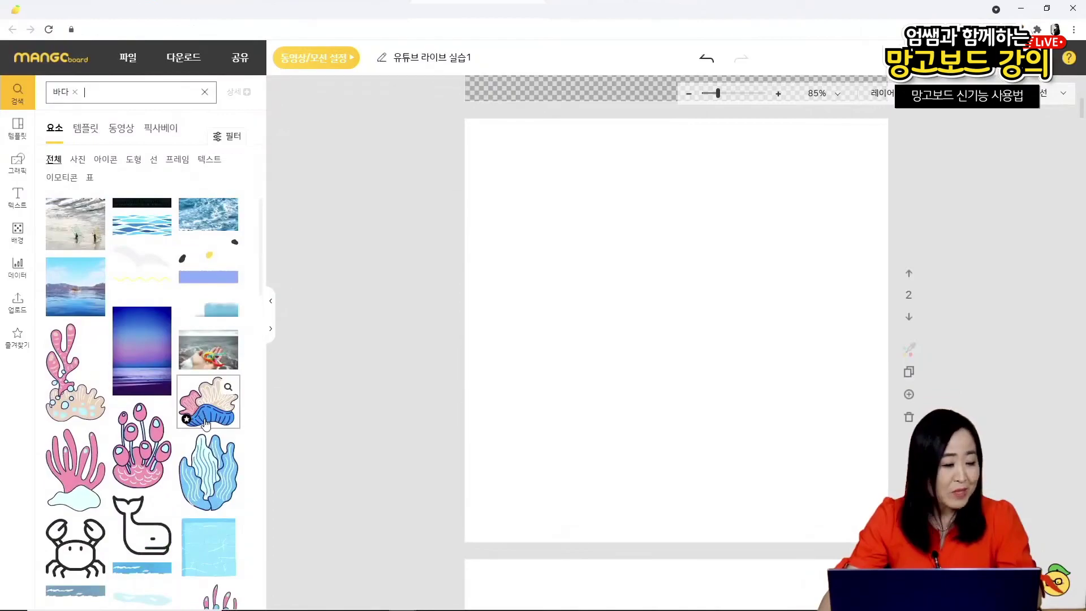
{"action": "left_click", "coordinate": [68, 398]}
{"action": "left_click_drag", "start_coordinate": [730, 407], "coordinate": [656, 422]}
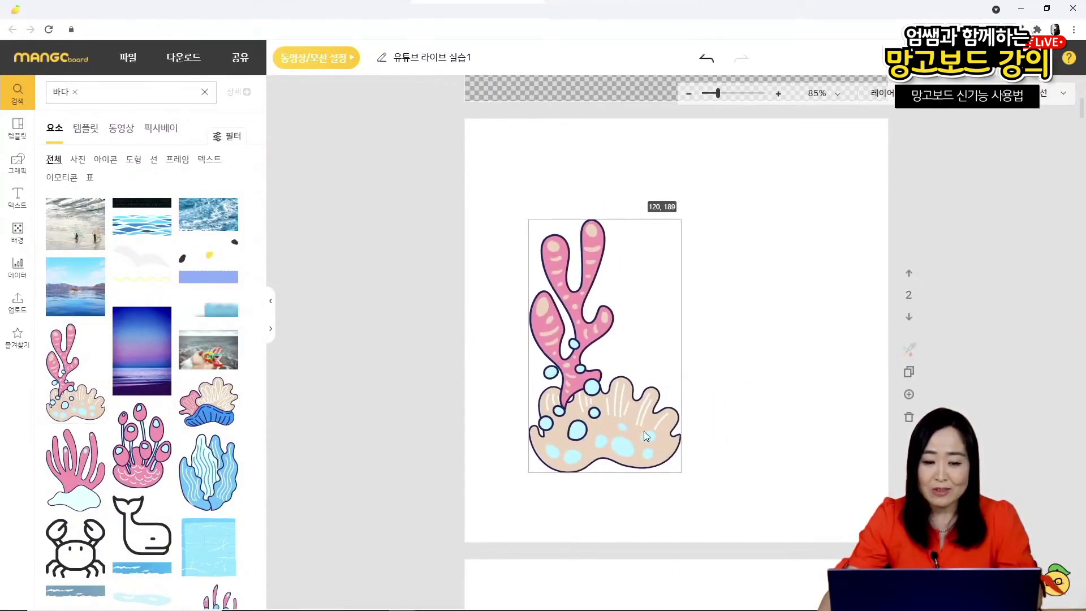
{"action": "left_click_drag", "start_coordinate": [682, 219], "coordinate": [636, 287]}
{"action": "left_click_drag", "start_coordinate": [578, 396], "coordinate": [547, 408]}
{"action": "left_click", "coordinate": [698, 413]}
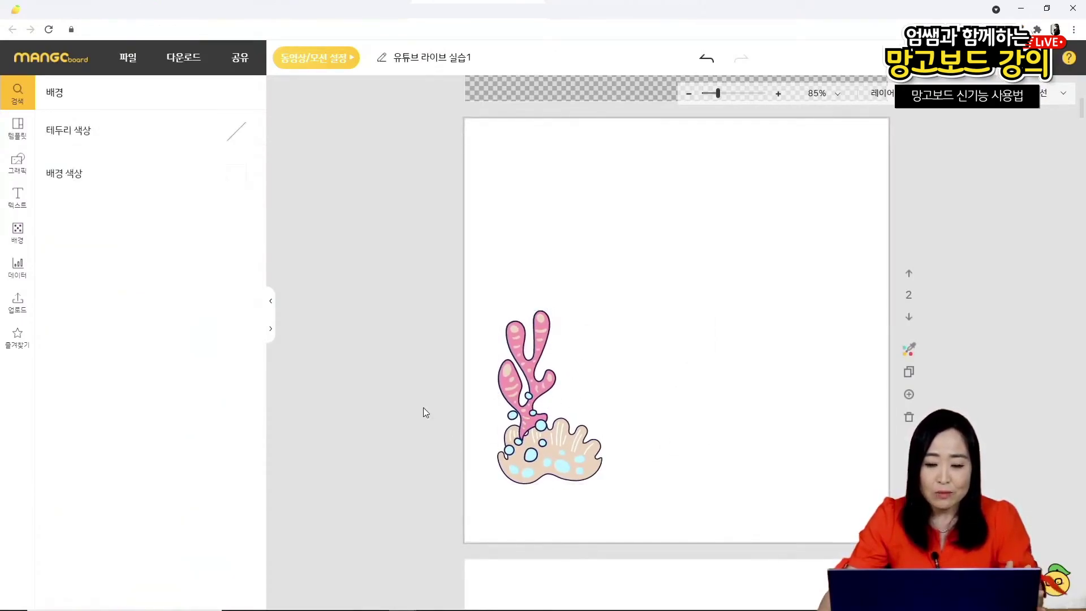
- Find elements similar to the placed coral and add the blue whale near the centre of the page
{"action": "left_click", "coordinate": [568, 450]}
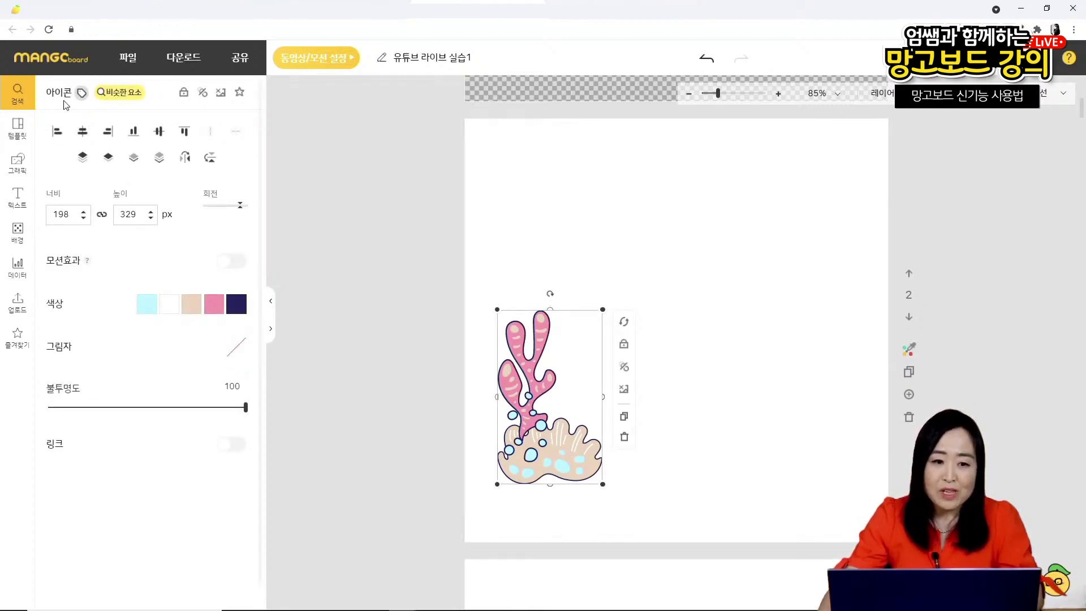
{"action": "left_click", "coordinate": [131, 97]}
{"action": "scroll", "coordinate": [141, 396], "scroll_direction": "down", "scroll_amount": 4}
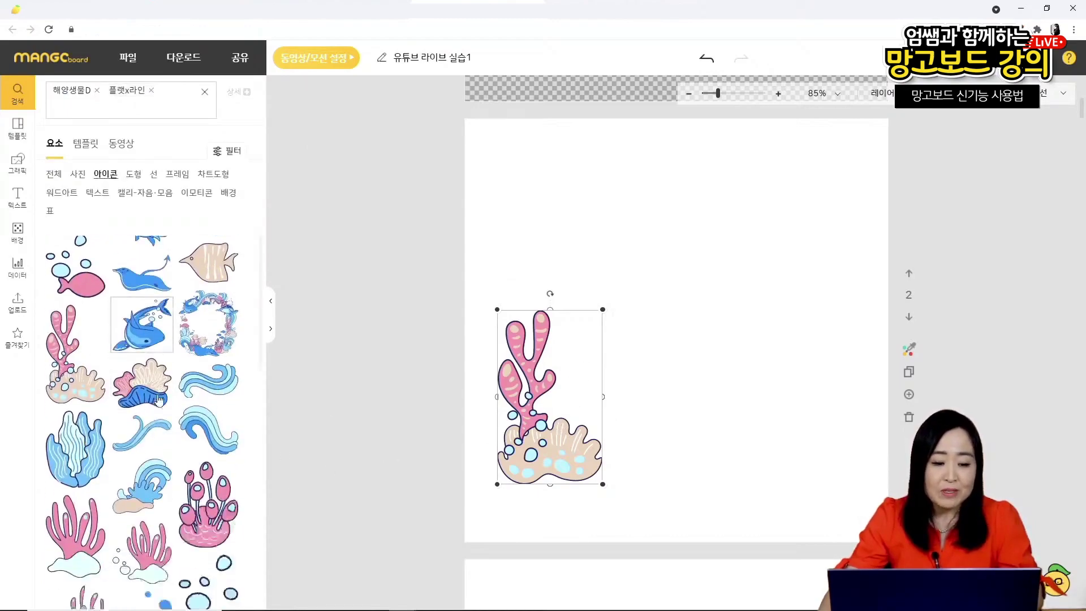
{"action": "scroll", "coordinate": [142, 396], "scroll_direction": "up", "scroll_amount": 3}
{"action": "left_click_drag", "start_coordinate": [142, 330], "coordinate": [707, 326]}
- Add the pink coral with round-tipped stalks from the similar elements, shrink it and place it at the page's lower right
{"action": "scroll", "coordinate": [141, 396], "scroll_direction": "down", "scroll_amount": 1}
{"action": "left_click_drag", "start_coordinate": [208, 450], "coordinate": [806, 456]}
{"action": "left_click_drag", "start_coordinate": [822, 374], "coordinate": [855, 352]}
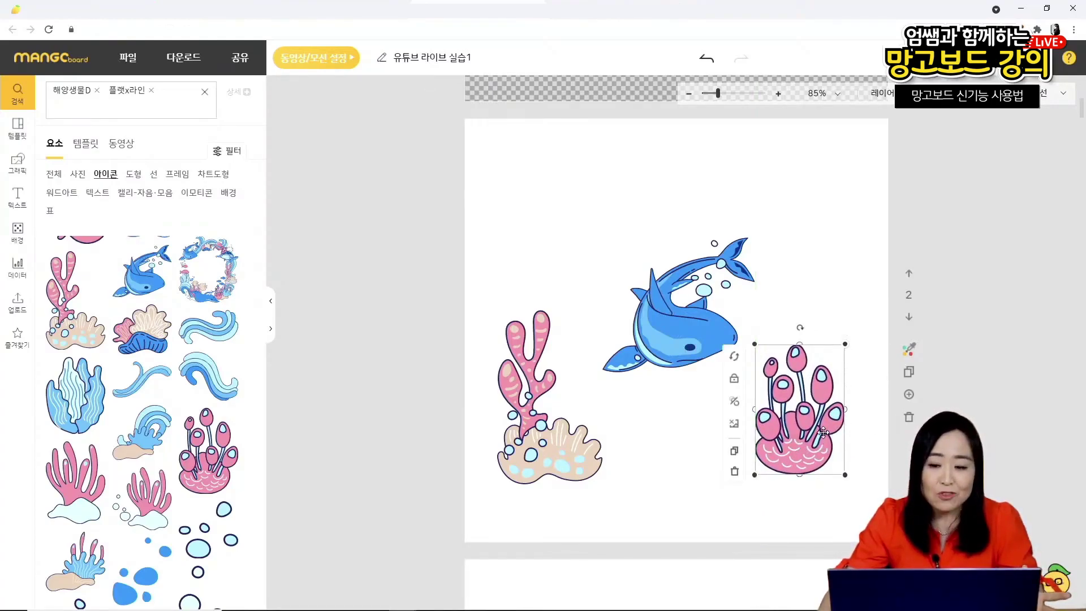
{"action": "left_click_drag", "start_coordinate": [804, 418], "coordinate": [815, 432]}
{"action": "left_click", "coordinate": [719, 431]}
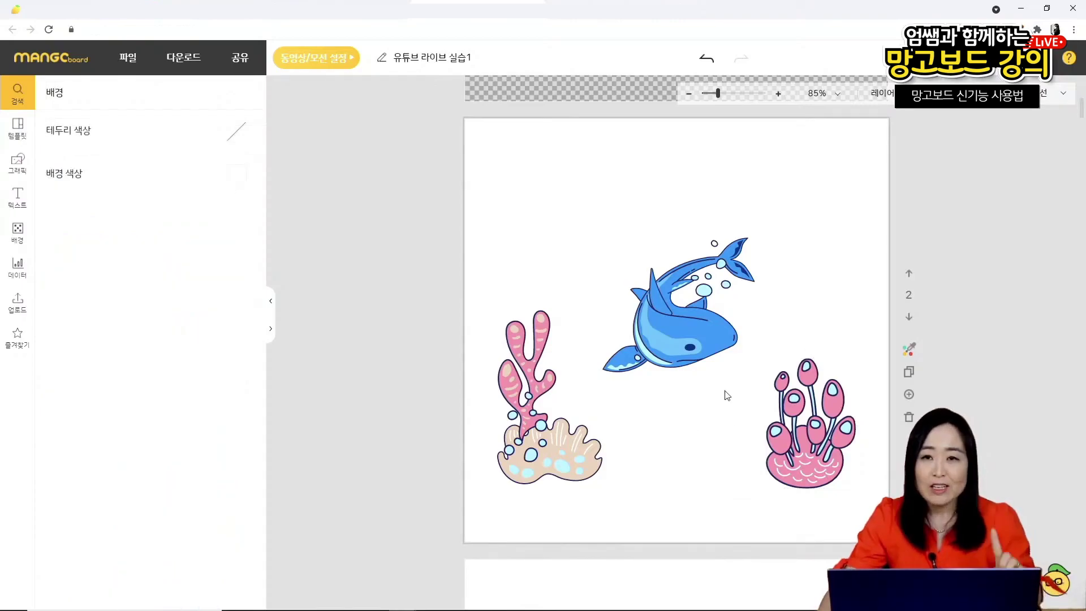
- Show the tags of the lower-left coral, search by its 산호초 tag and browse the matching icons
{"action": "left_click", "coordinate": [527, 462]}
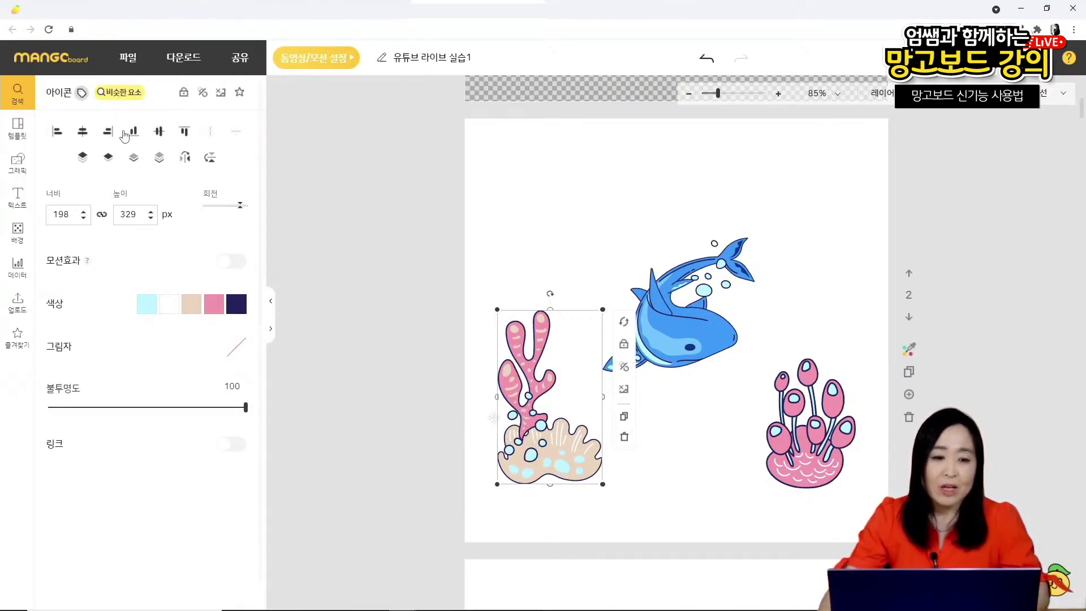
{"action": "mouse_move", "coordinate": [83, 96]}
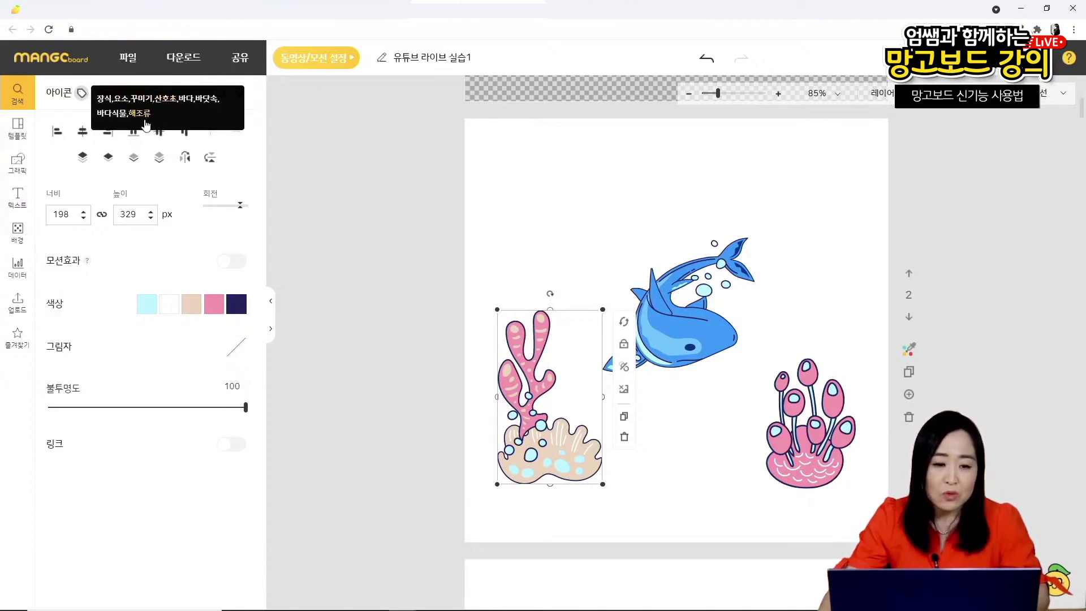
{"action": "left_click", "coordinate": [167, 99]}
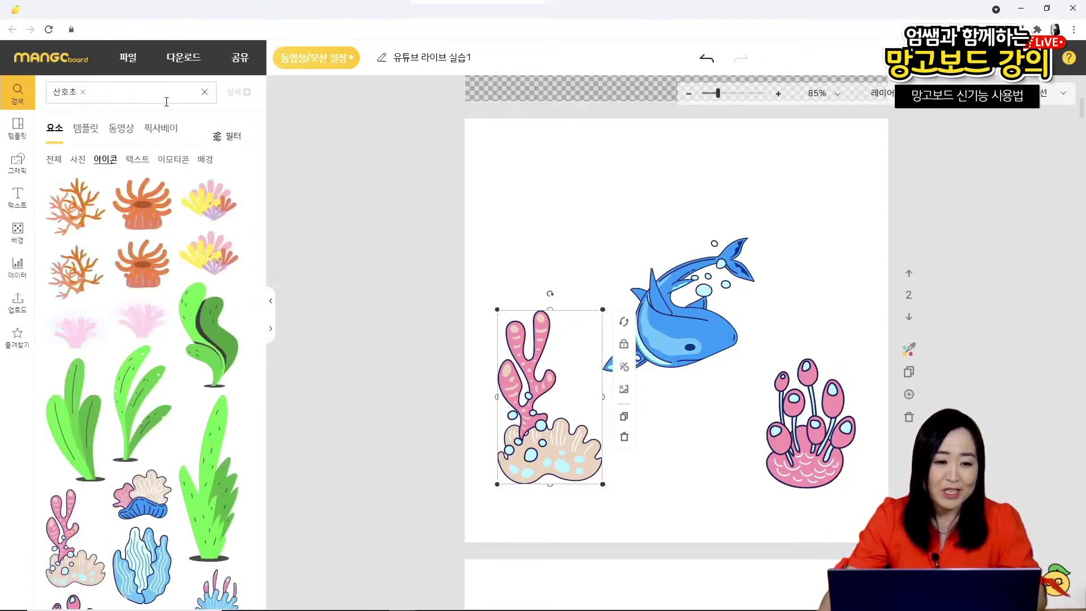
{"action": "scroll", "coordinate": [115, 396], "scroll_direction": "down", "scroll_amount": 3}
{"action": "scroll", "coordinate": [115, 413], "scroll_direction": "down", "scroll_amount": 6}
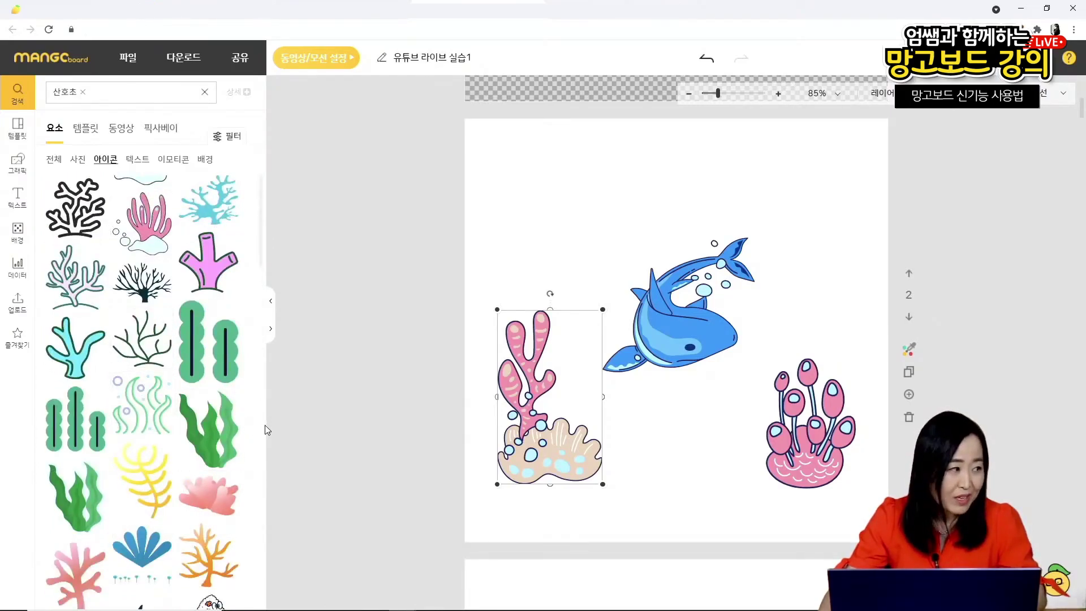
{"action": "left_click", "coordinate": [560, 287]}
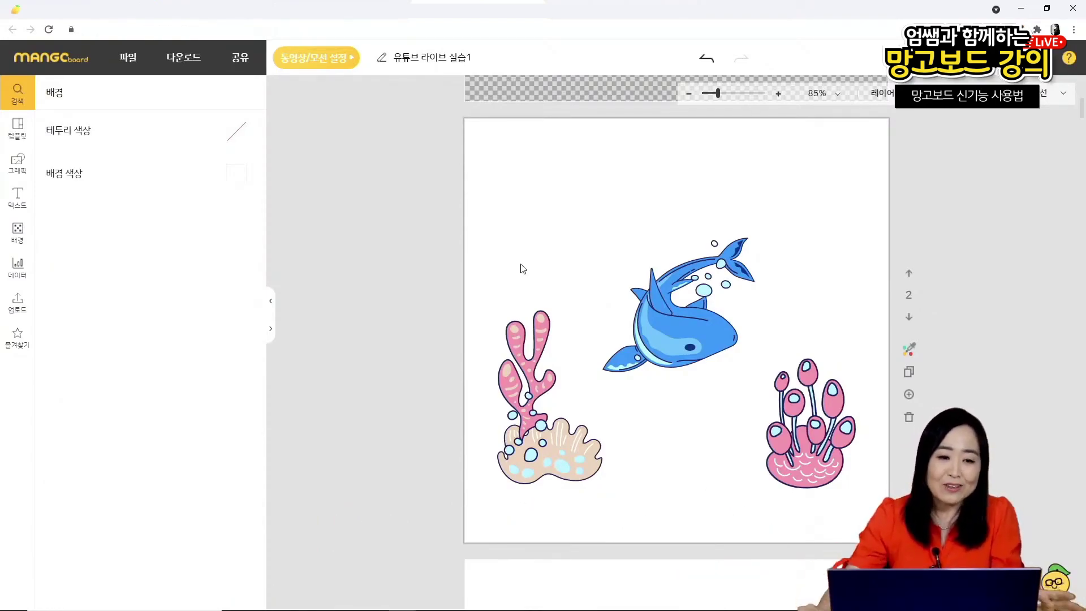
- Reopen the element search and rerun the recent keyword 바다
{"action": "left_click", "coordinate": [17, 92]}
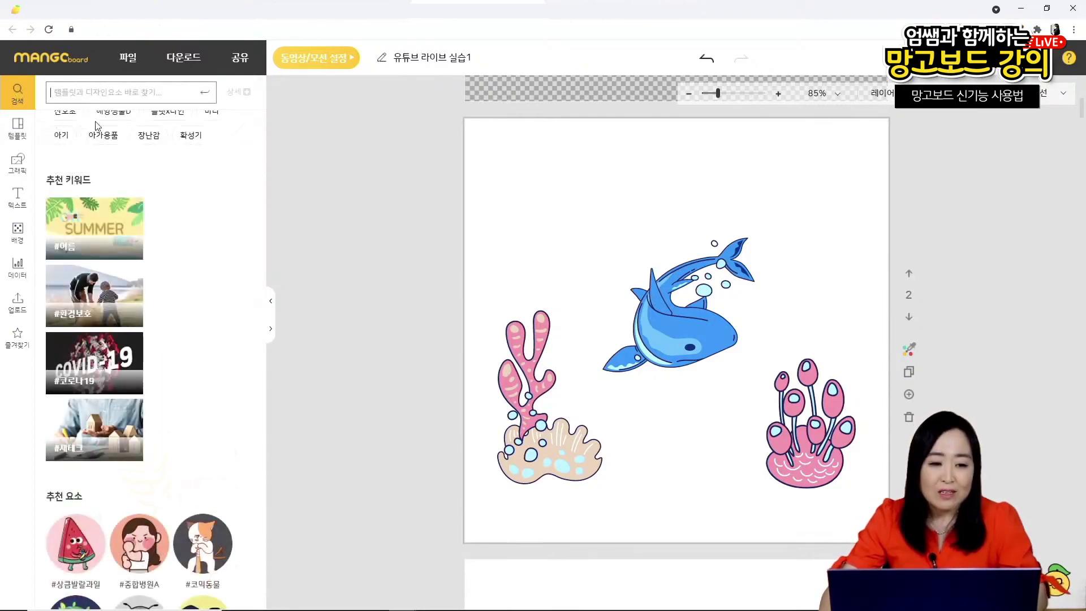
{"action": "left_click", "coordinate": [210, 153]}
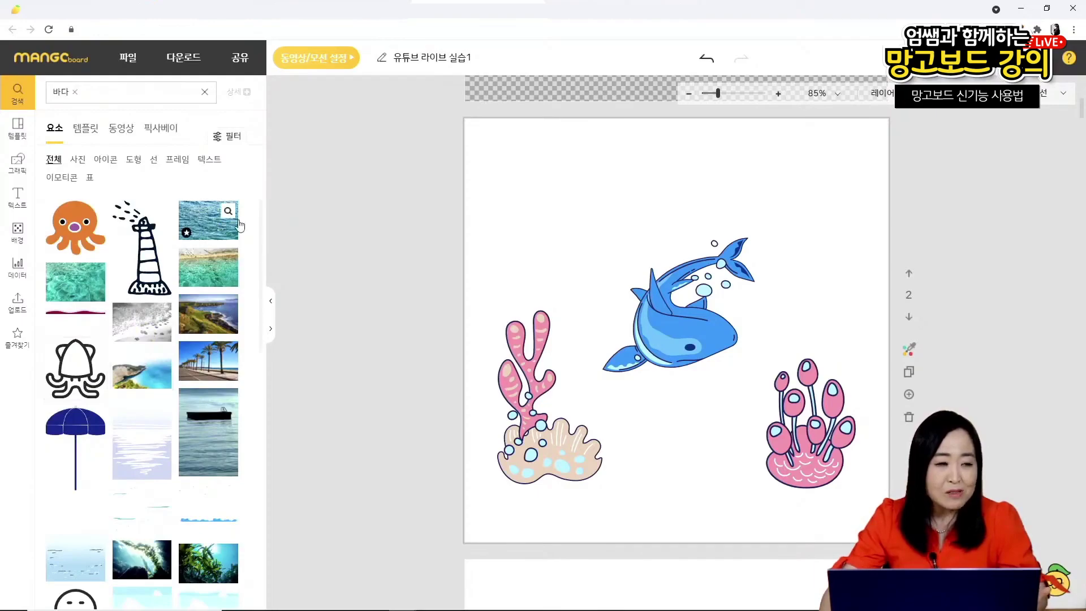
- Filter the 바다 search results by paid (유료) and then free (무료) elements, and browse the free ones
{"action": "mouse_move", "coordinate": [216, 398]}
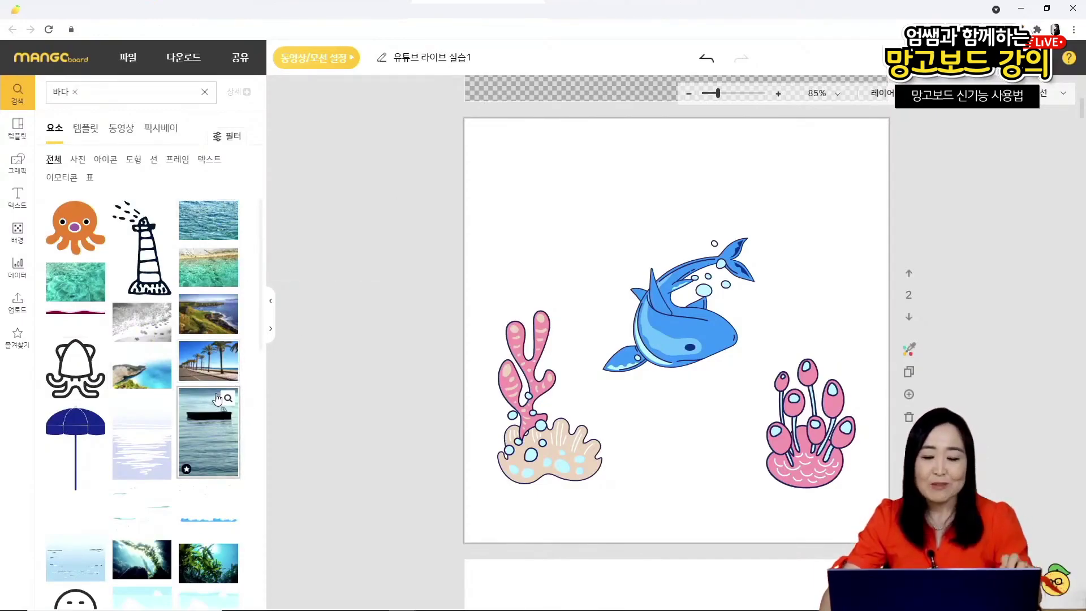
{"action": "left_click", "coordinate": [231, 139]}
{"action": "left_click", "coordinate": [232, 141]}
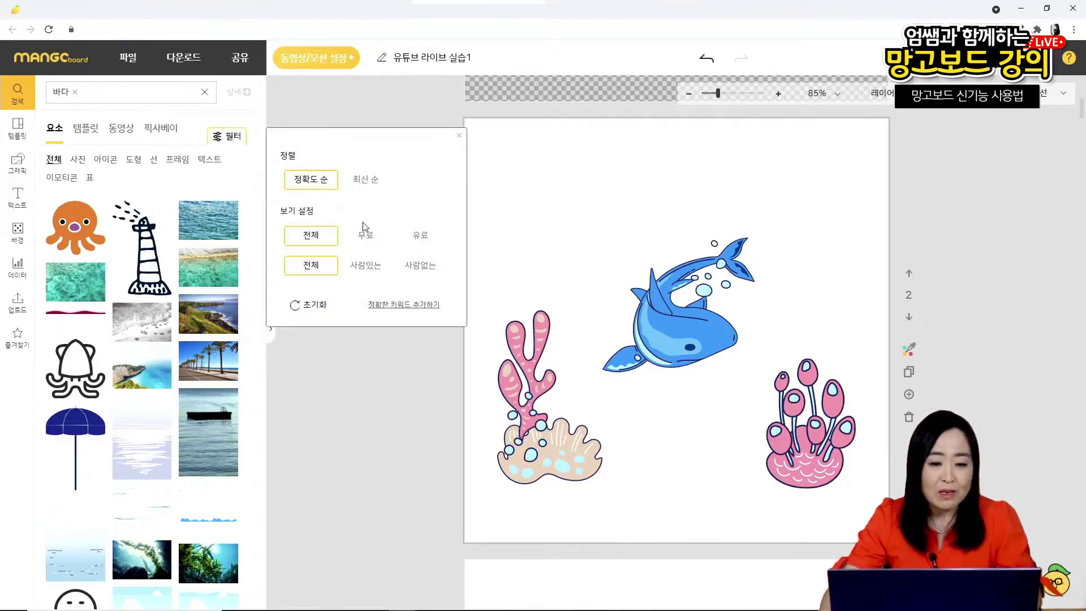
{"action": "left_click", "coordinate": [368, 240]}
{"action": "left_click", "coordinate": [417, 242]}
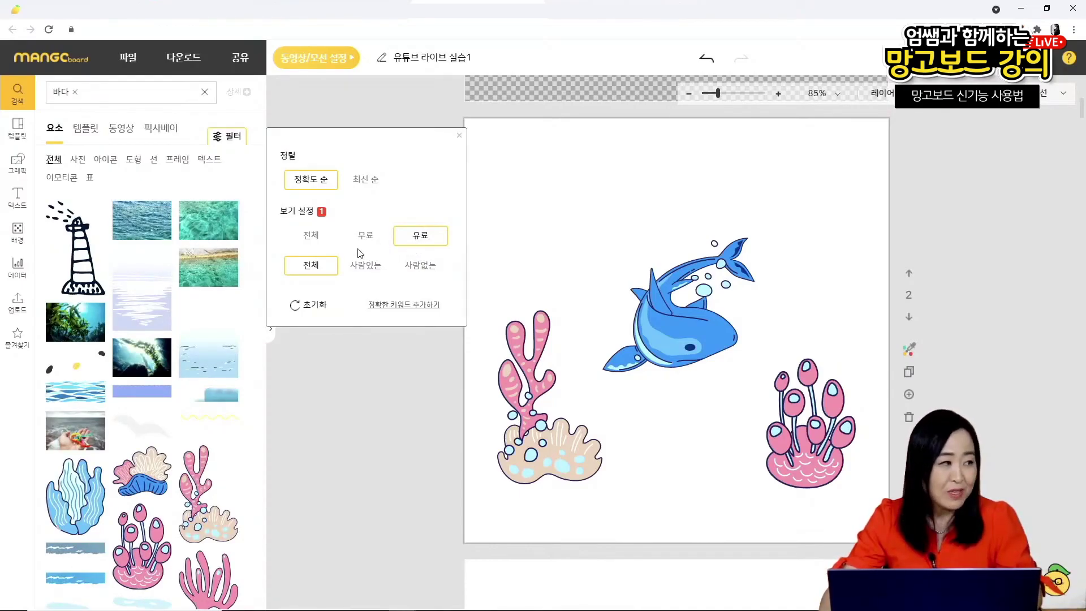
{"action": "left_click", "coordinate": [365, 236]}
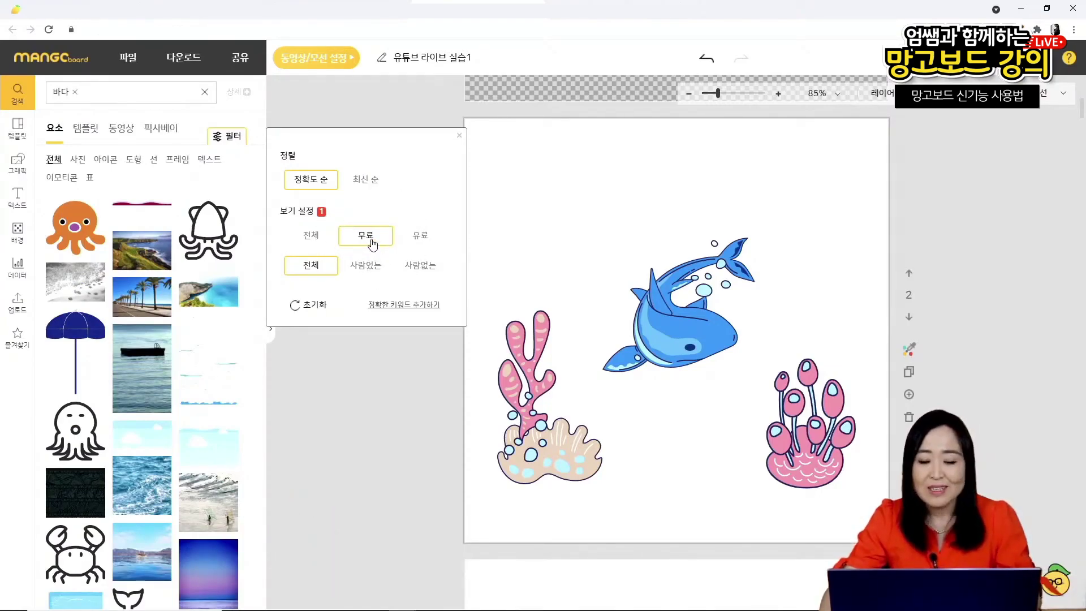
{"action": "scroll", "coordinate": [213, 385], "scroll_direction": "down", "scroll_amount": 10}
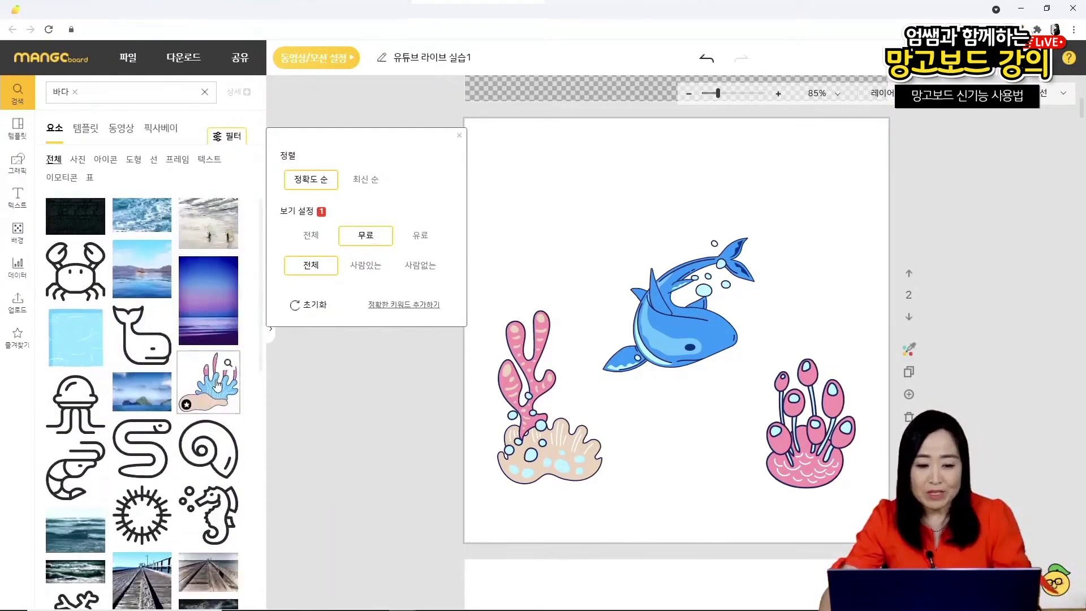
{"action": "scroll", "coordinate": [213, 386], "scroll_direction": "down", "scroll_amount": 1}
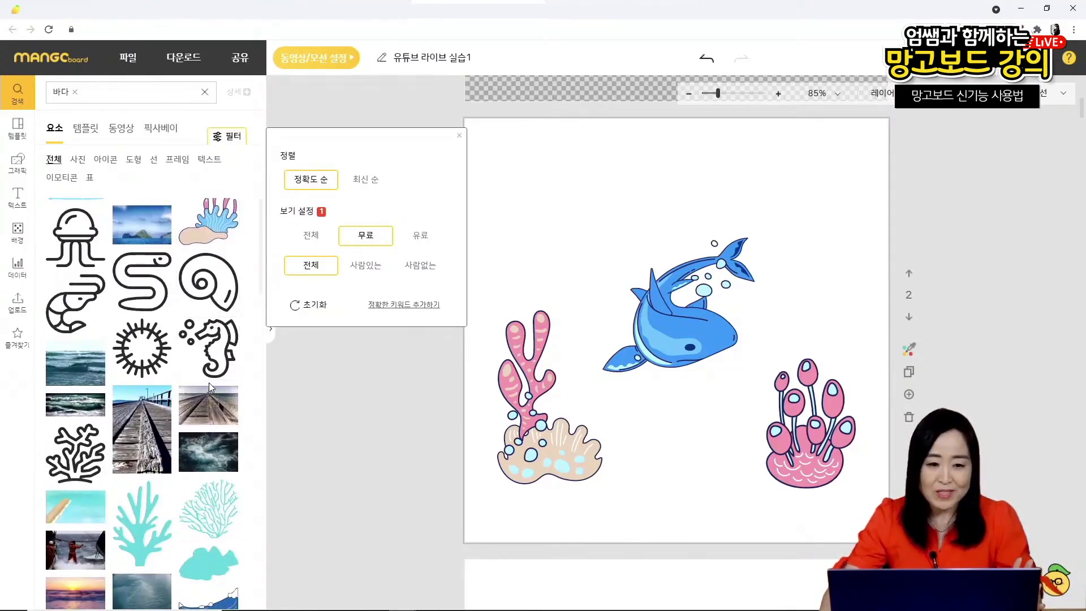
{"action": "left_click", "coordinate": [538, 212]}
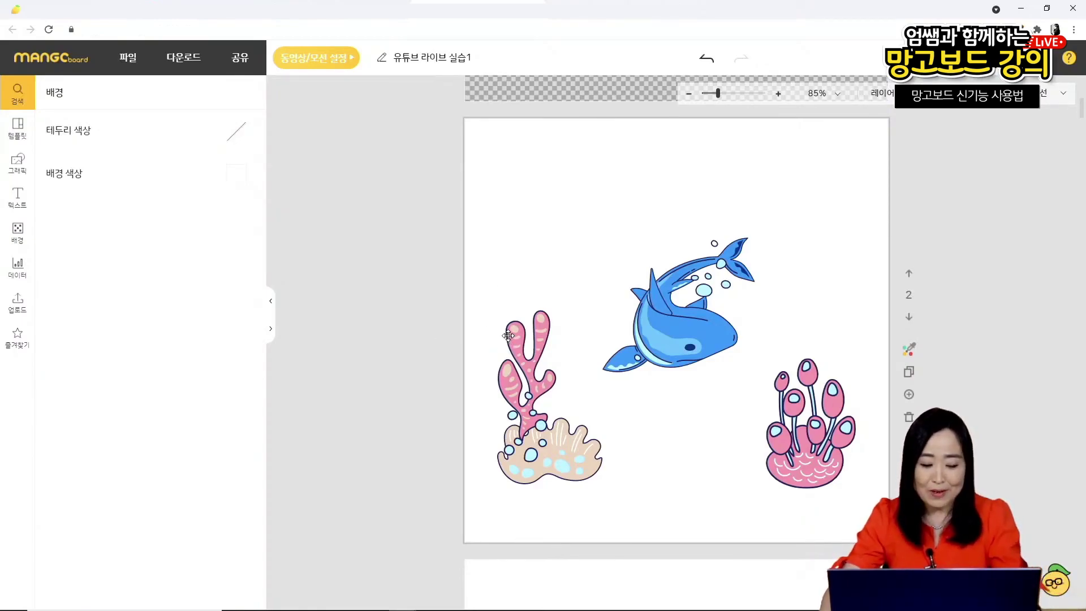
- Switch to the presentation, advance to the 디자인요소 교체 slide, and return to the Mangoboard editor
{"action": "key", "text": "alt+Tab"}
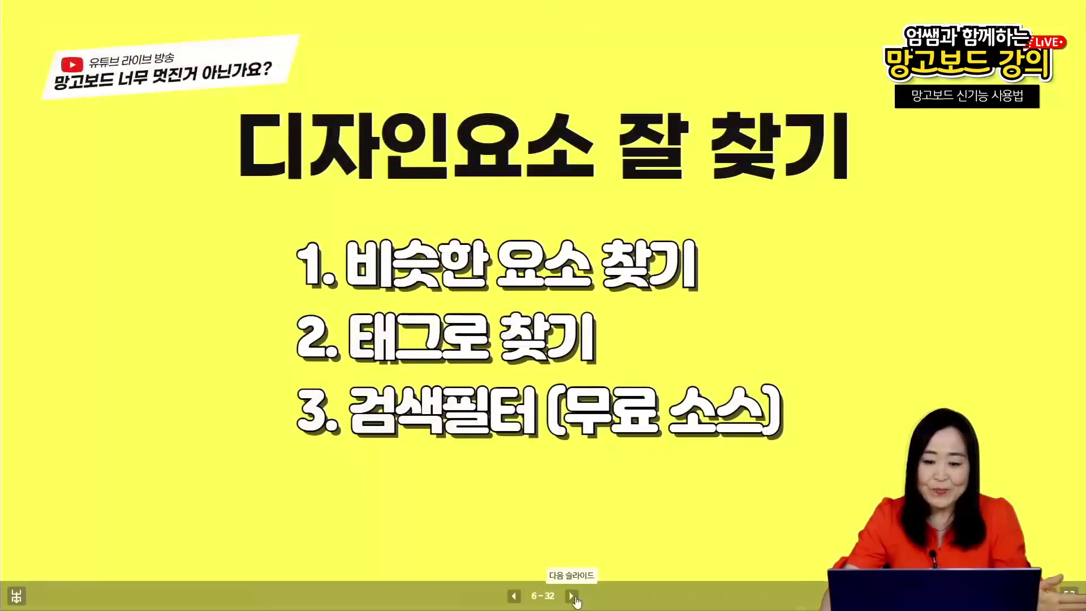
{"action": "left_click", "coordinate": [570, 594]}
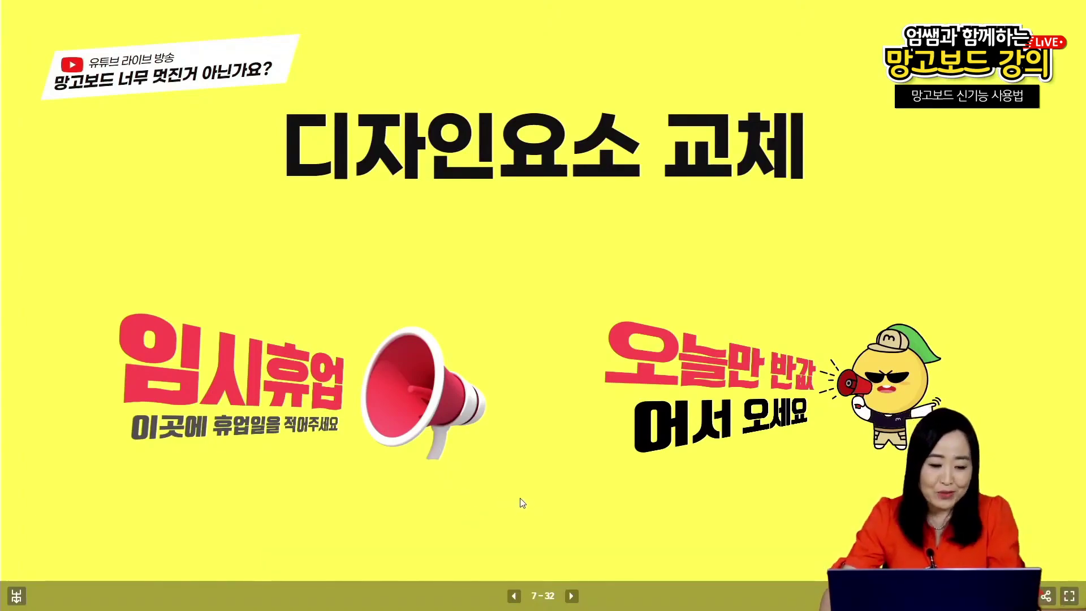
{"action": "key", "text": "alt+Tab"}
- Add the 임시휴업 megaphone design from the word art (워드아트) text collection above the 대한민국 design on page 3
{"action": "scroll", "coordinate": [709, 451], "scroll_direction": "down", "scroll_amount": 5}
{"action": "left_click", "coordinate": [17, 196]}
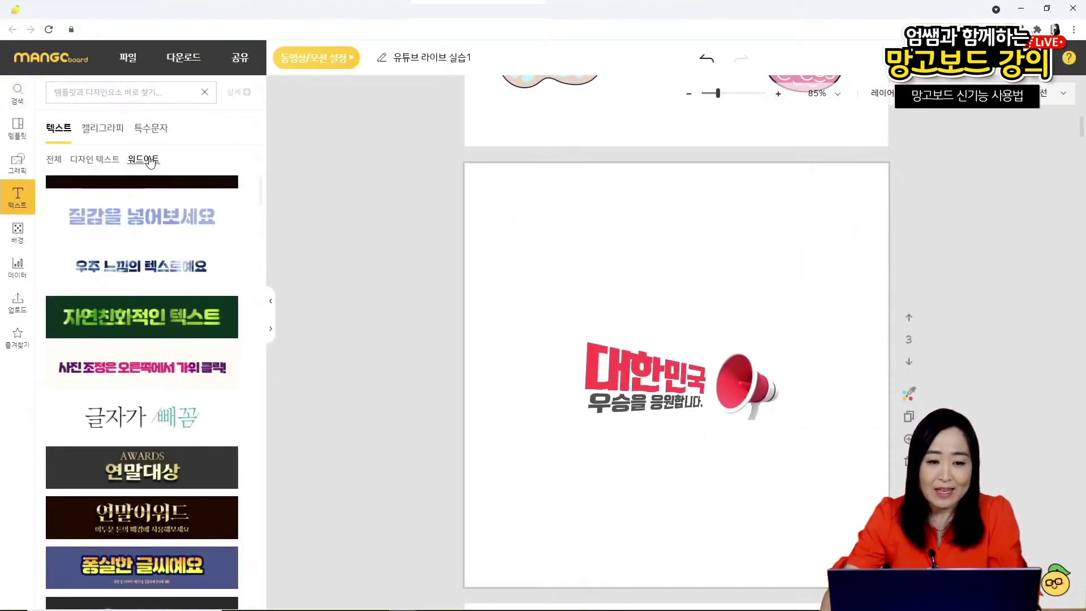
{"action": "scroll", "coordinate": [260, 187], "scroll_direction": "down", "scroll_amount": 5}
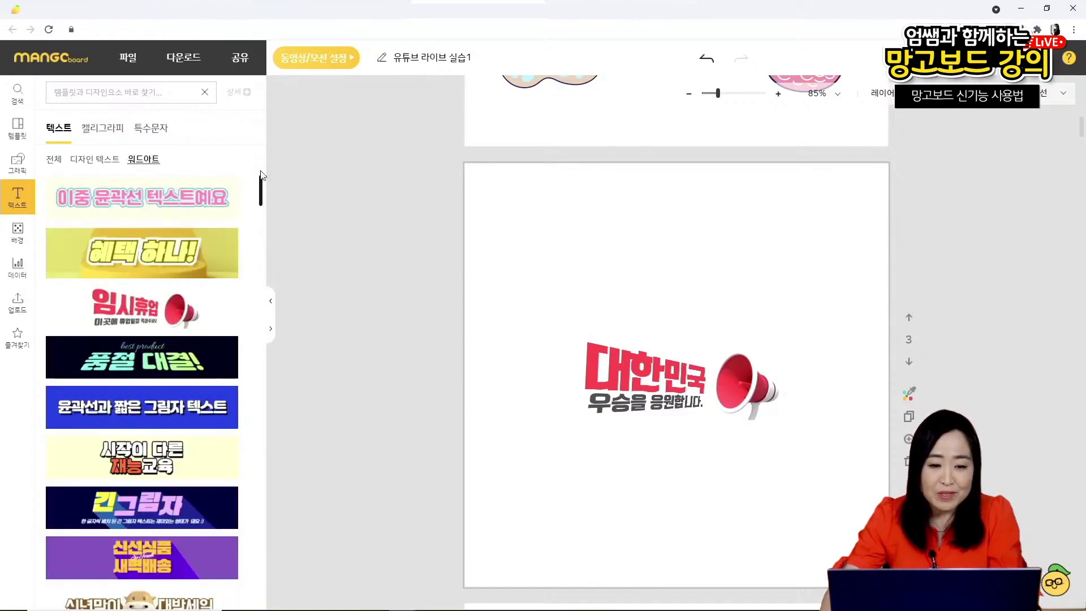
{"action": "left_click_drag", "start_coordinate": [153, 313], "coordinate": [655, 225]}
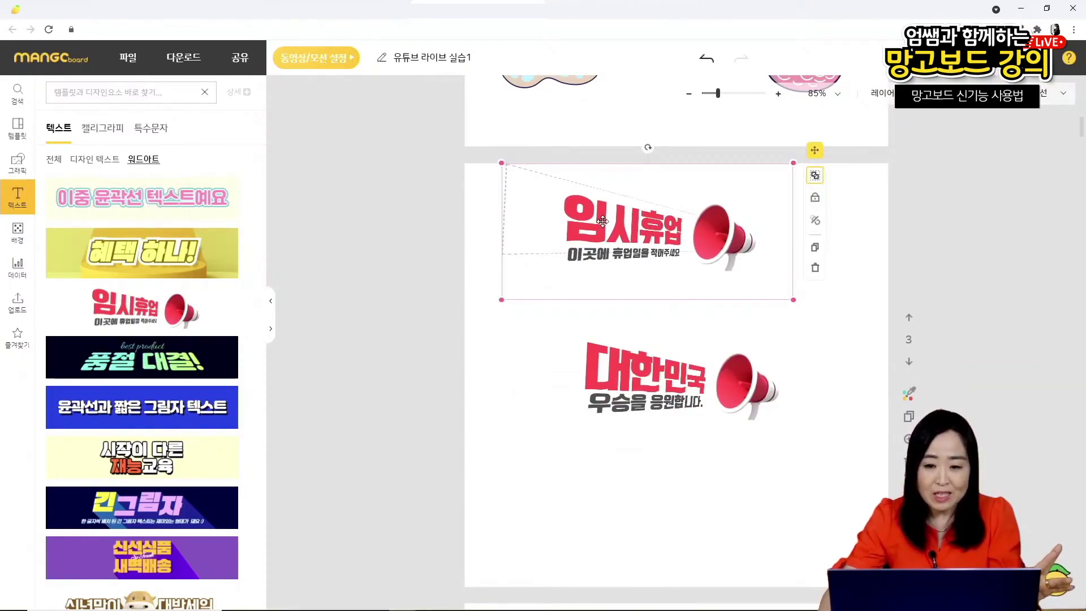
- Delete the added 임시휴업 word art, and enlarge the 대한민국 megaphone design to 618 × 289 px higher on page 3
{"action": "left_click", "coordinate": [625, 376]}
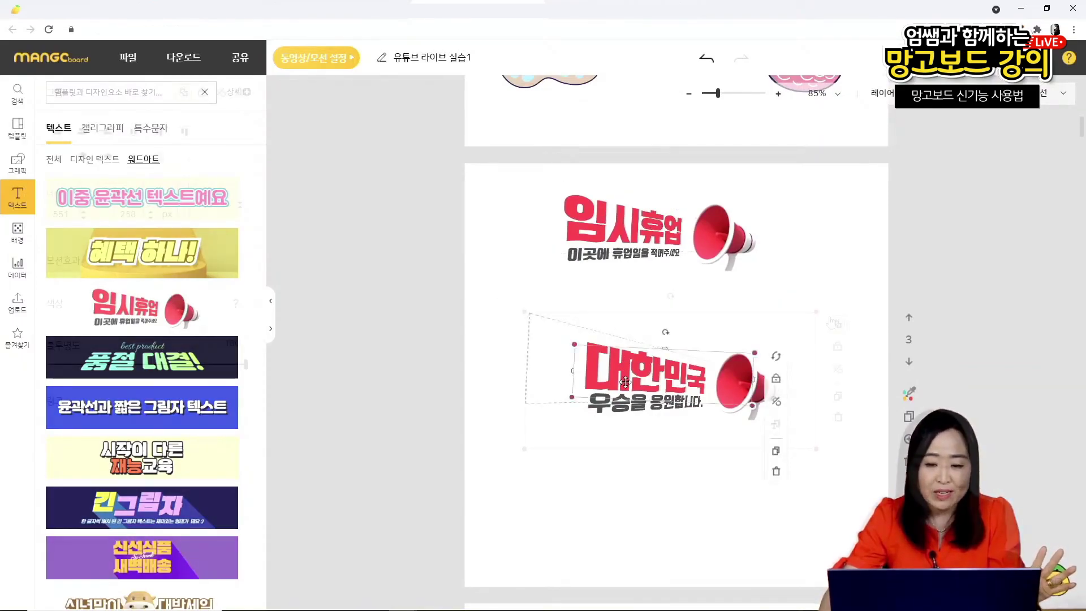
{"action": "left_click", "coordinate": [735, 494]}
{"action": "left_click", "coordinate": [709, 260]}
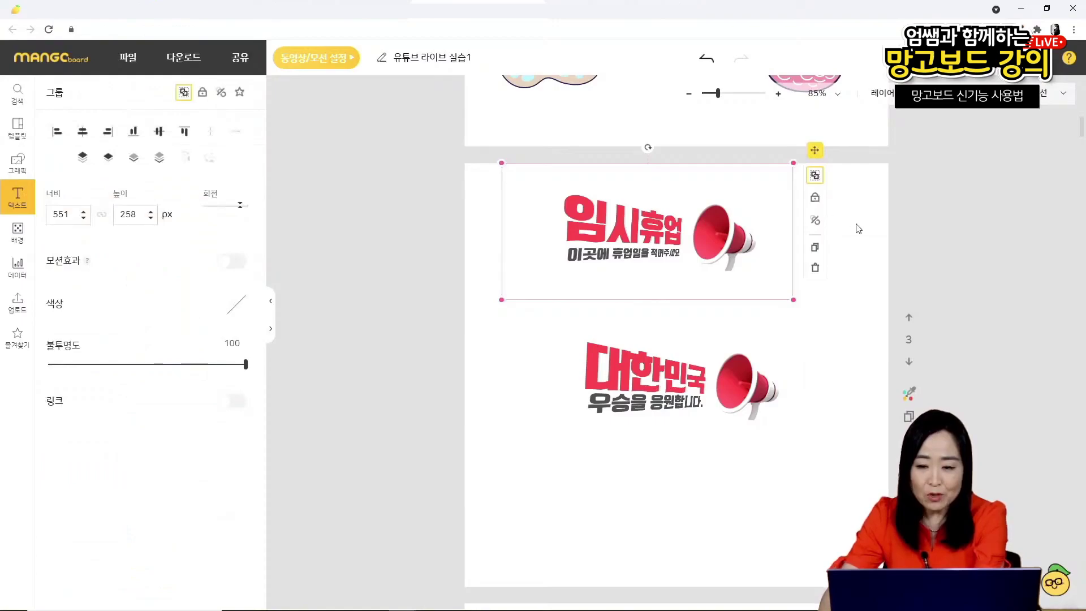
{"action": "key", "text": "Delete"}
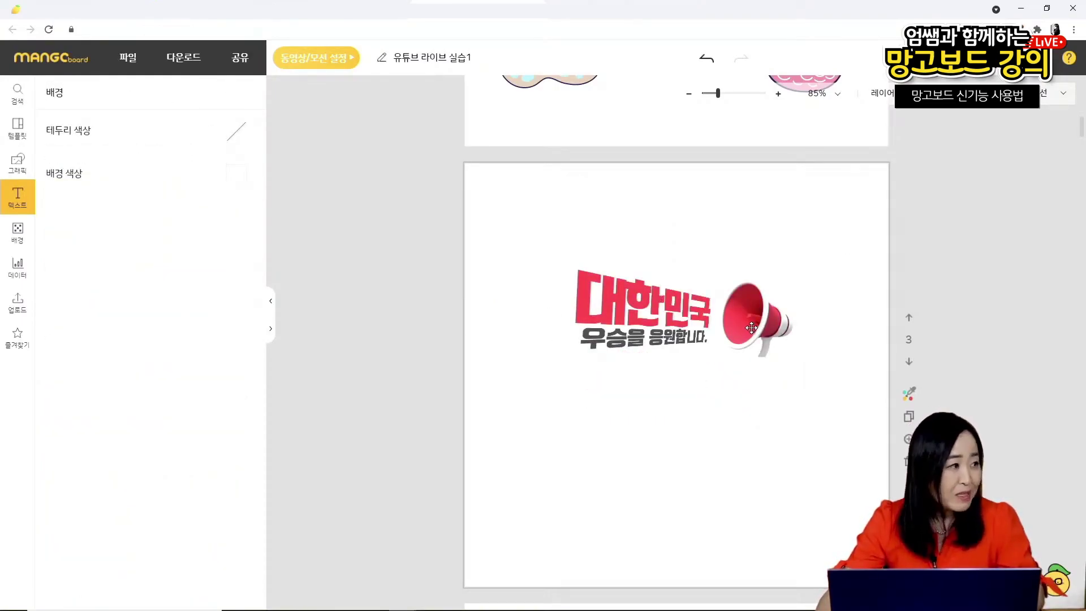
- Ungroup the 대한민국 megaphone design on page 3
{"action": "left_click", "coordinate": [765, 322]}
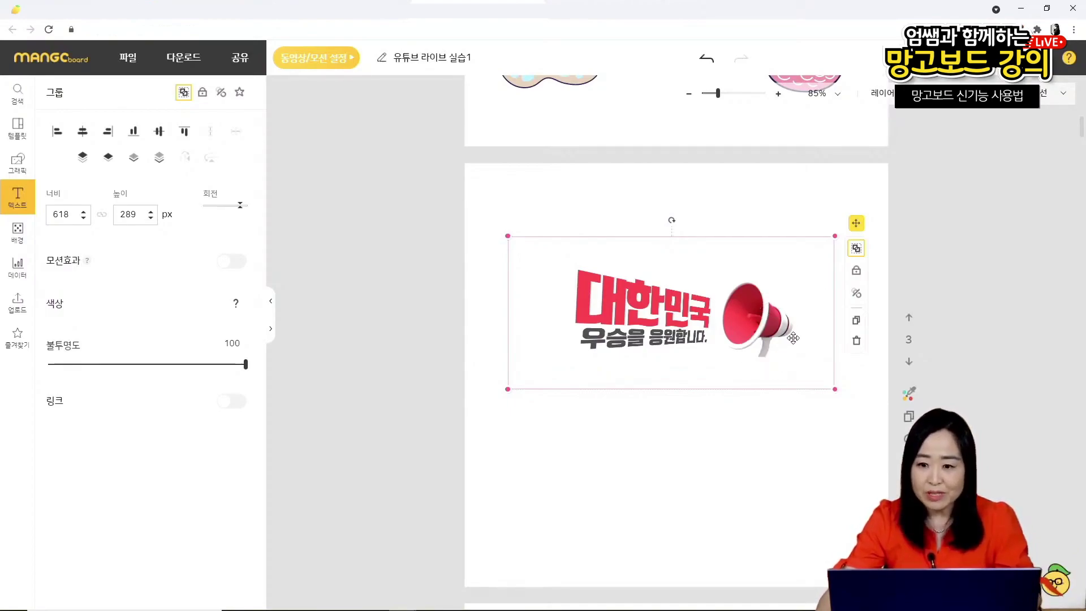
{"action": "left_click", "coordinate": [749, 469]}
{"action": "left_click", "coordinate": [749, 338]}
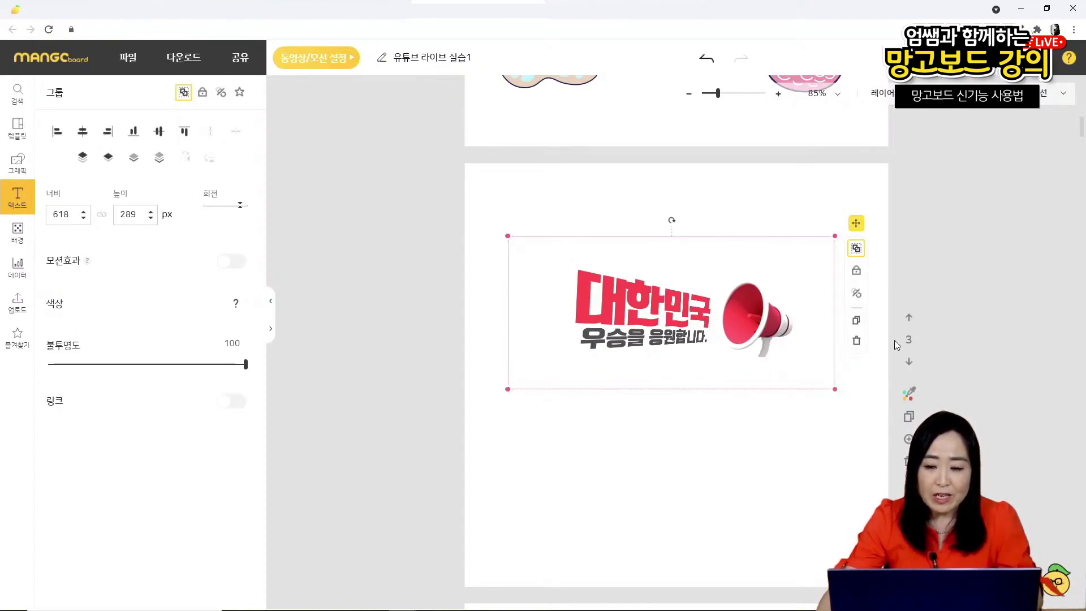
{"action": "left_click", "coordinate": [856, 250]}
{"action": "left_click", "coordinate": [853, 474]}
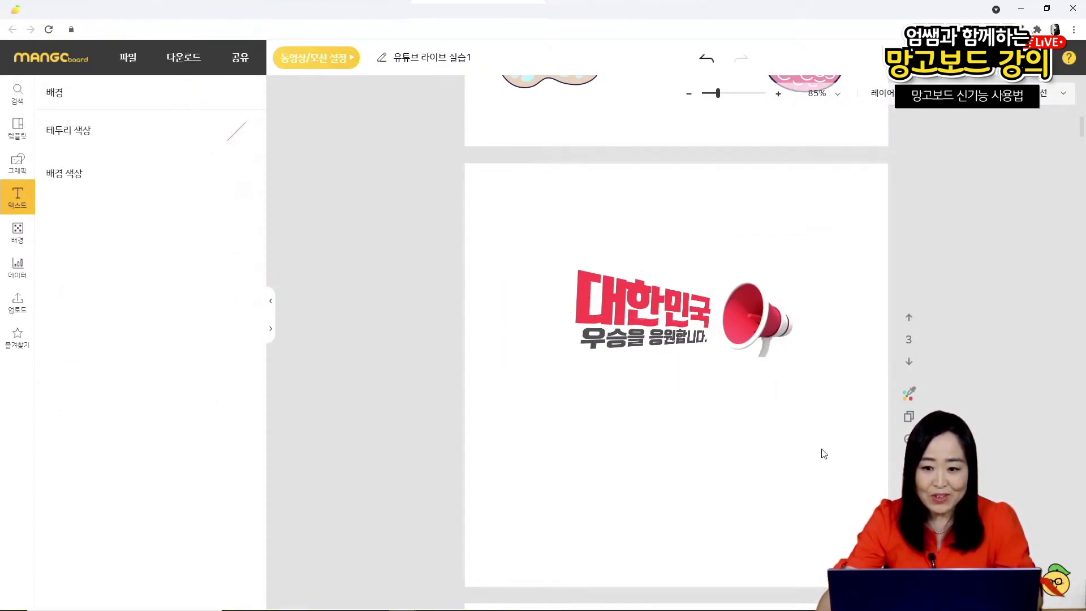
- Start replacing the red megaphone beside the 대한민국 text and search for 확성기 elements
{"action": "left_click", "coordinate": [783, 320]}
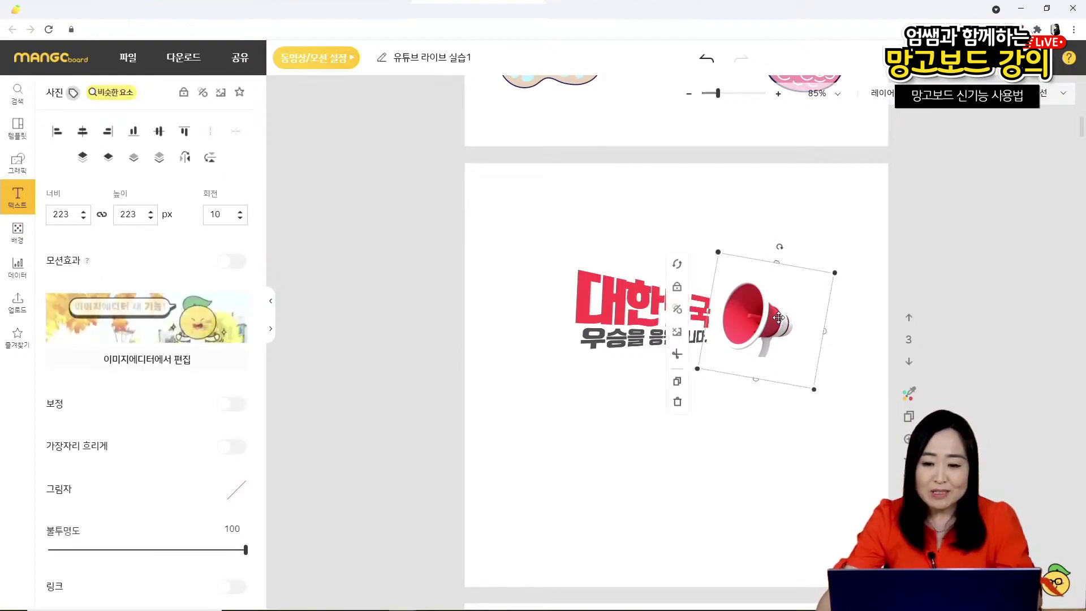
{"action": "left_click", "coordinate": [678, 266]}
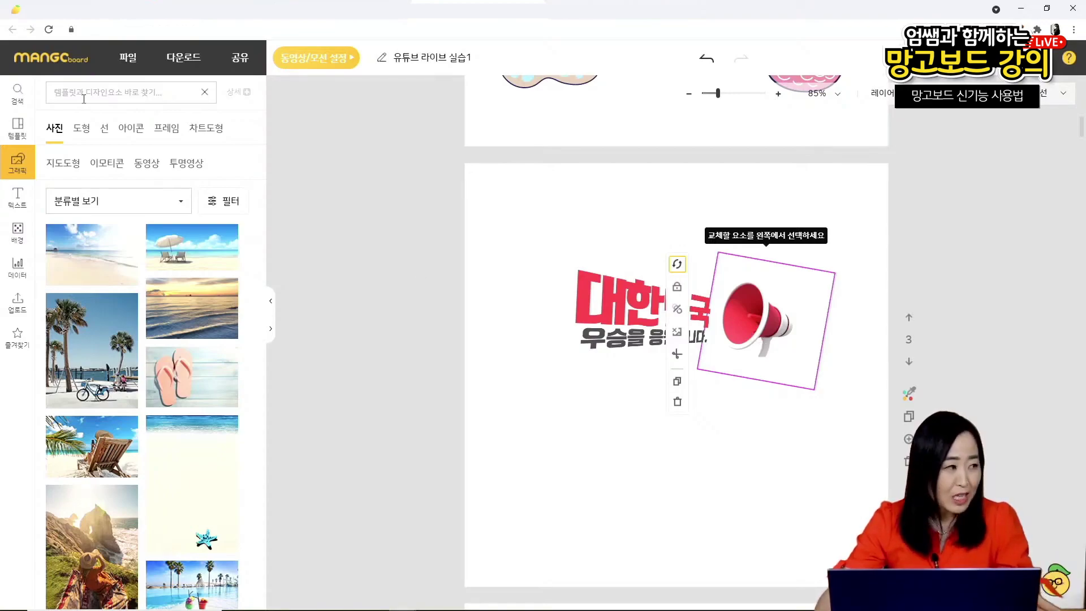
{"action": "left_click", "coordinate": [84, 96]}
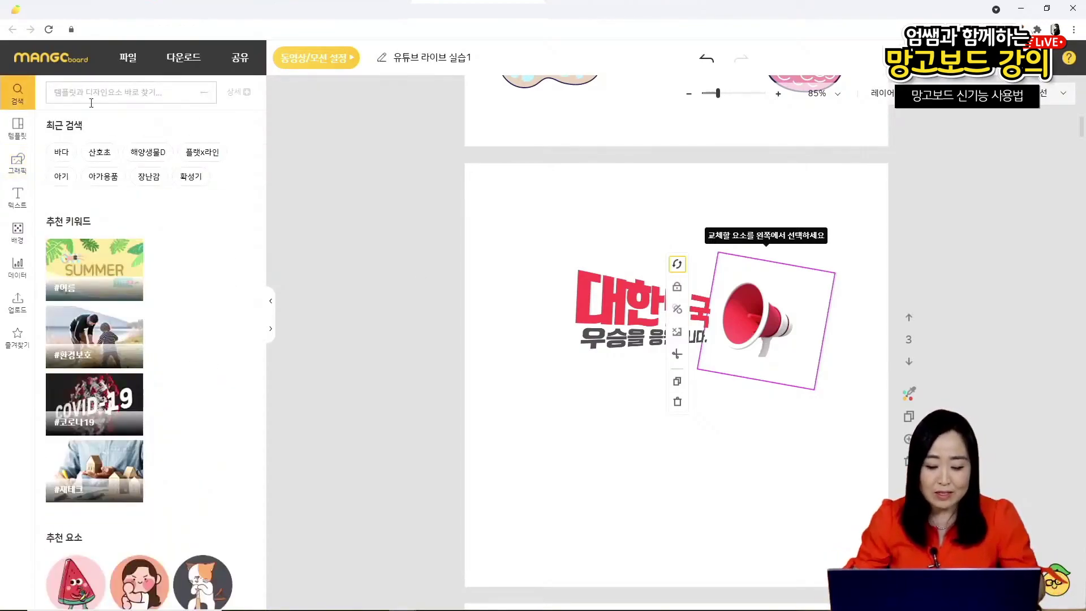
{"action": "type", "text": "호ㅏㅅ"}
{"action": "key", "text": "BackSpace"}
{"action": "key", "text": "BackSpace"}
{"action": "key", "text": "BackSpace"}
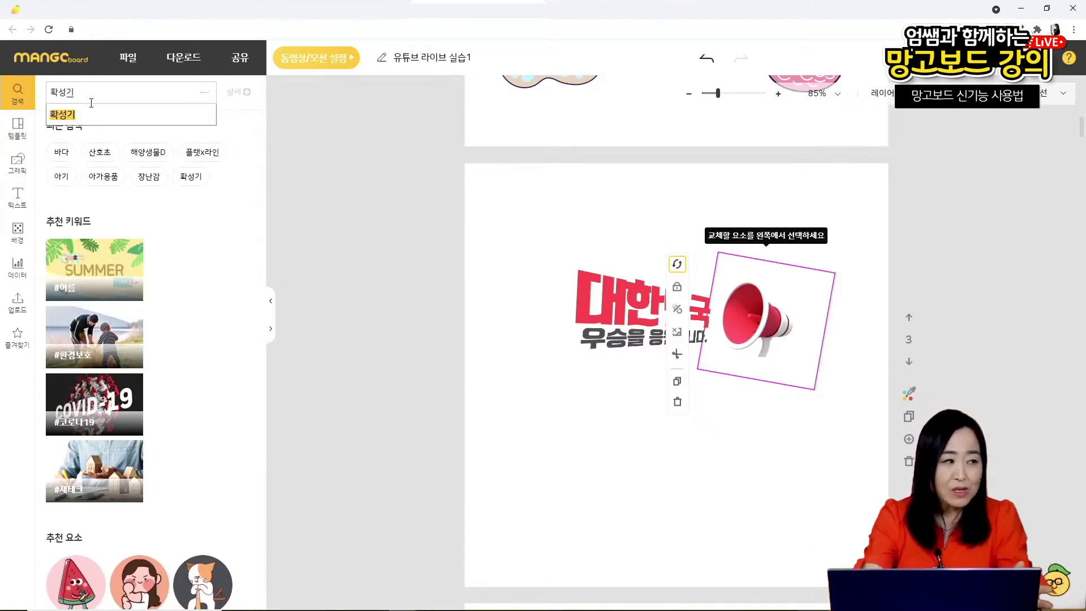
{"action": "key", "text": "Return"}
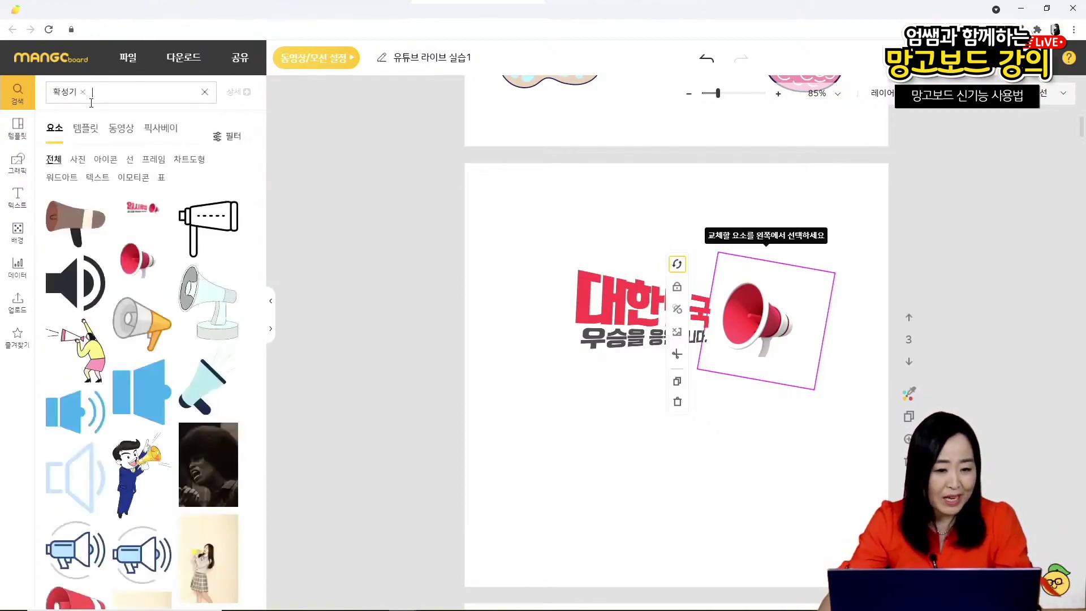
- Replace the megaphone with the mango character in sunglasses holding a red megaphone, shift it right and shrink it to 197 × 204 px
{"action": "scroll", "coordinate": [197, 324], "scroll_direction": "down", "scroll_amount": 7}
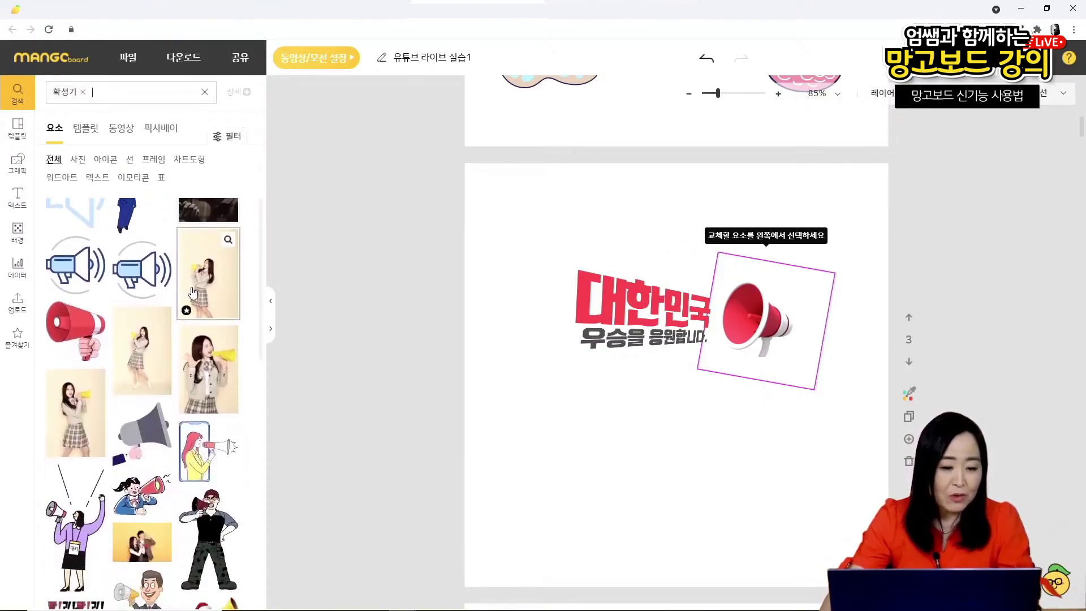
{"action": "scroll", "coordinate": [196, 339], "scroll_direction": "down", "scroll_amount": 3}
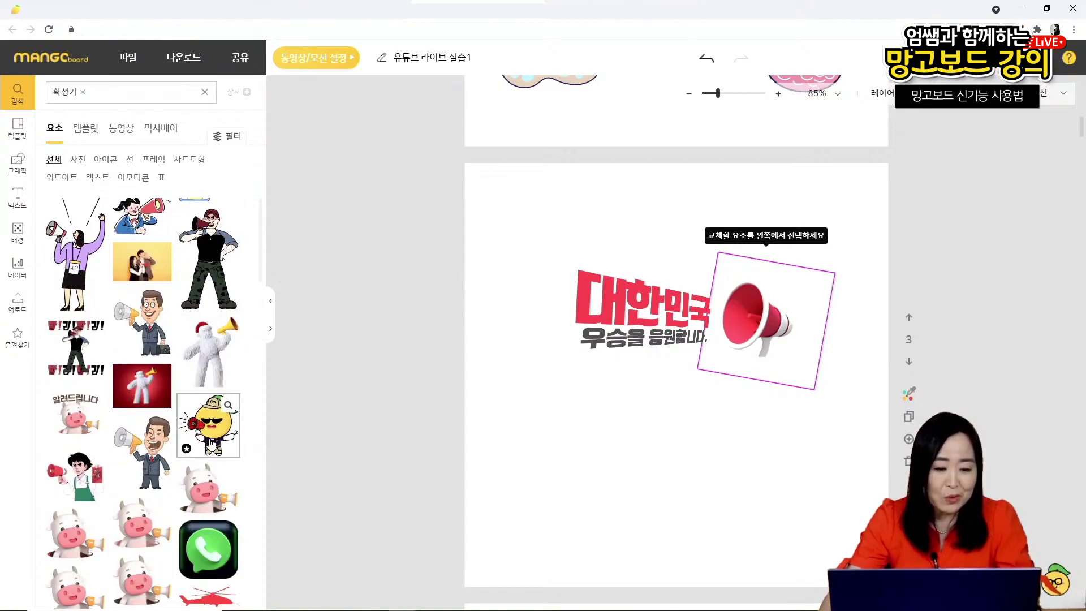
{"action": "left_click", "coordinate": [221, 430]}
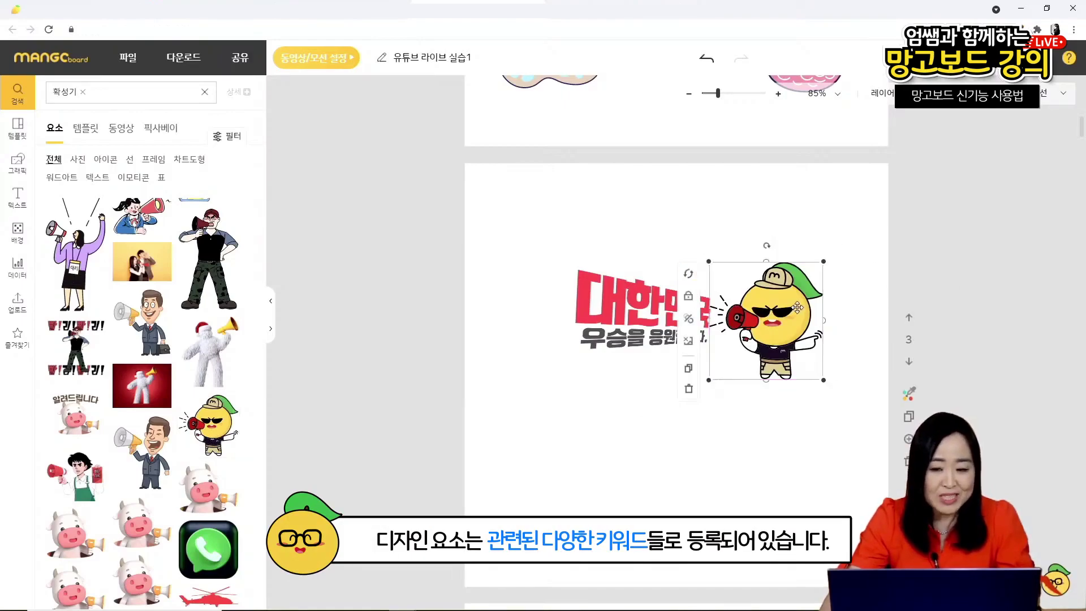
{"action": "left_click", "coordinate": [815, 310]}
{"action": "left_click", "coordinate": [846, 399]}
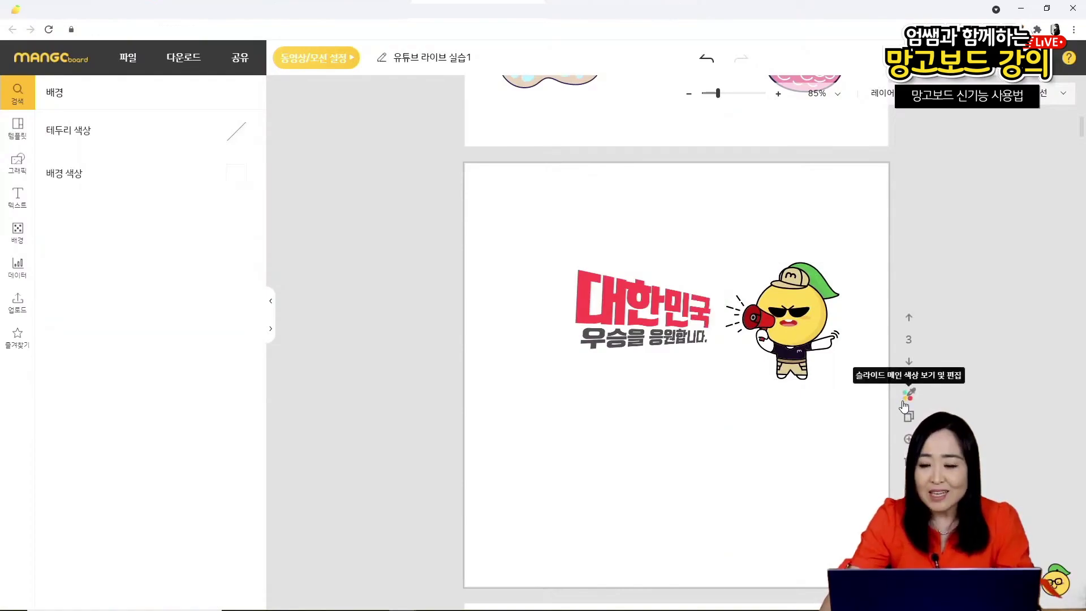
{"action": "left_click", "coordinate": [815, 290]}
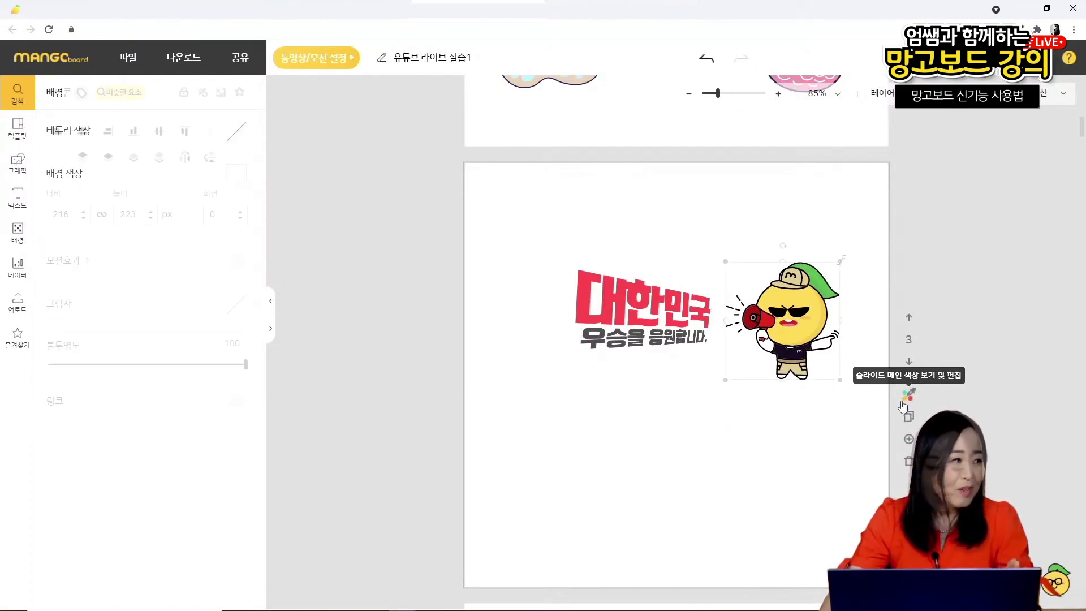
{"action": "left_click_drag", "start_coordinate": [815, 290], "coordinate": [815, 278]}
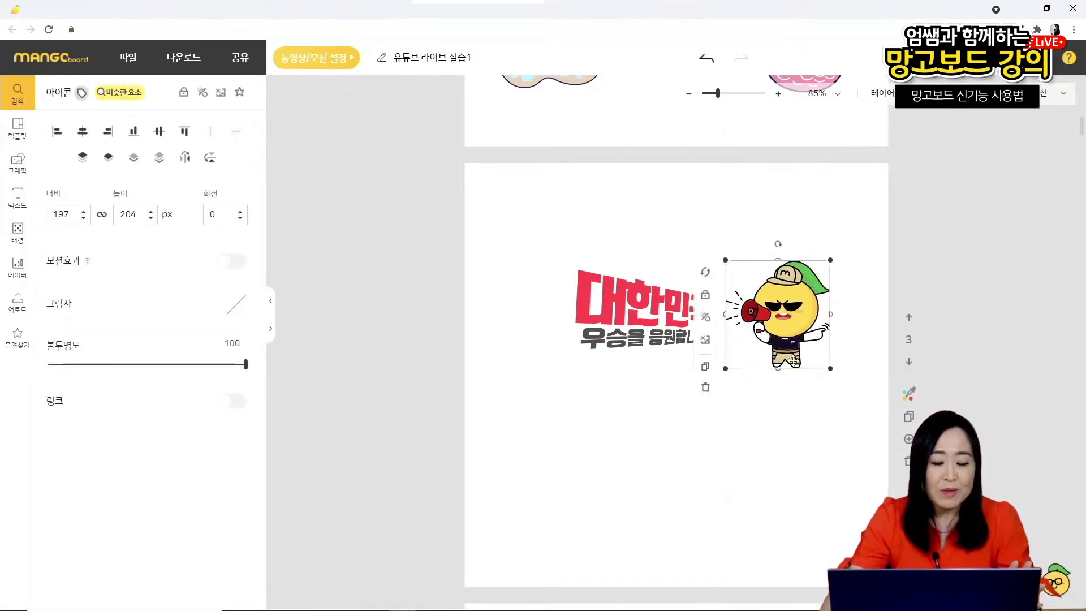
{"action": "left_click", "coordinate": [627, 385]}
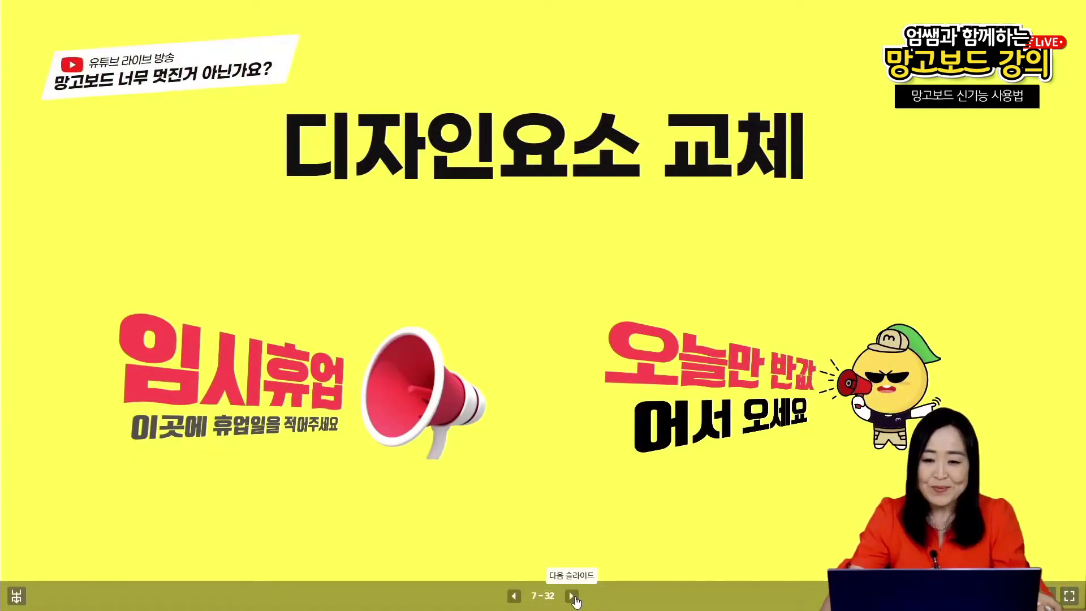
- Advance the presentation to the 배경지우기 slide and return to the Mangoboard editor
{"action": "left_click", "coordinate": [574, 597]}
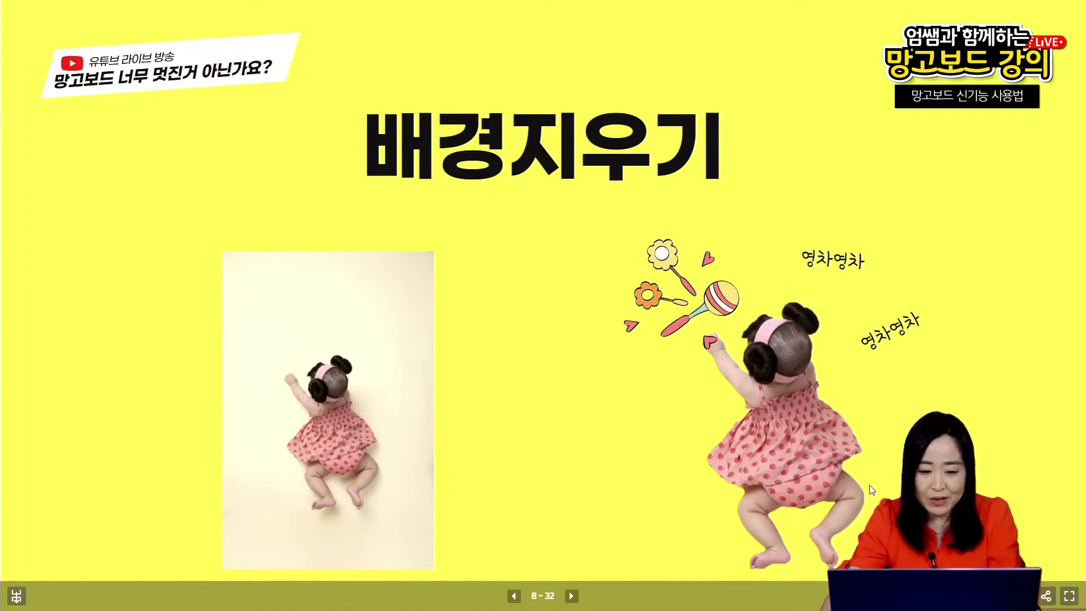
{"action": "key", "text": "alt+Tab"}
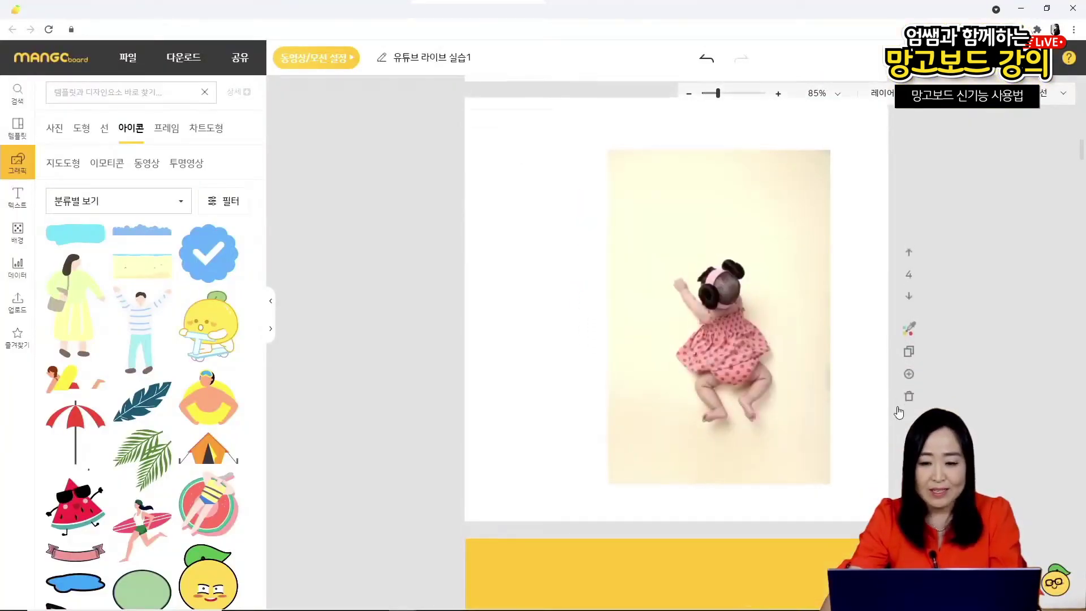
- Open the baby photo on page 4 in the image editor and remove its background
{"action": "left_click", "coordinate": [732, 374]}
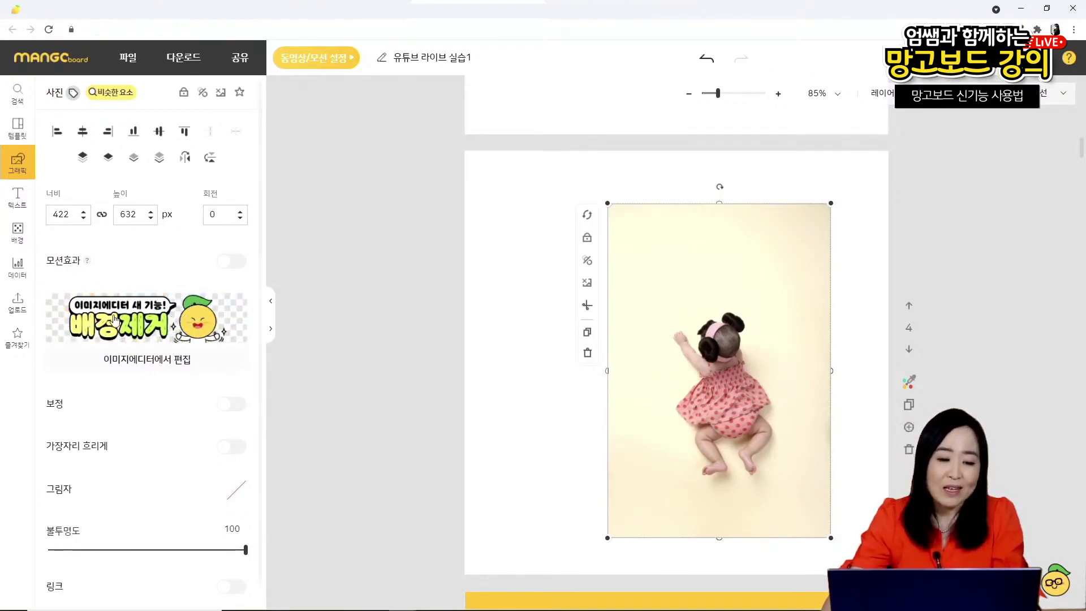
{"action": "left_click", "coordinate": [145, 321]}
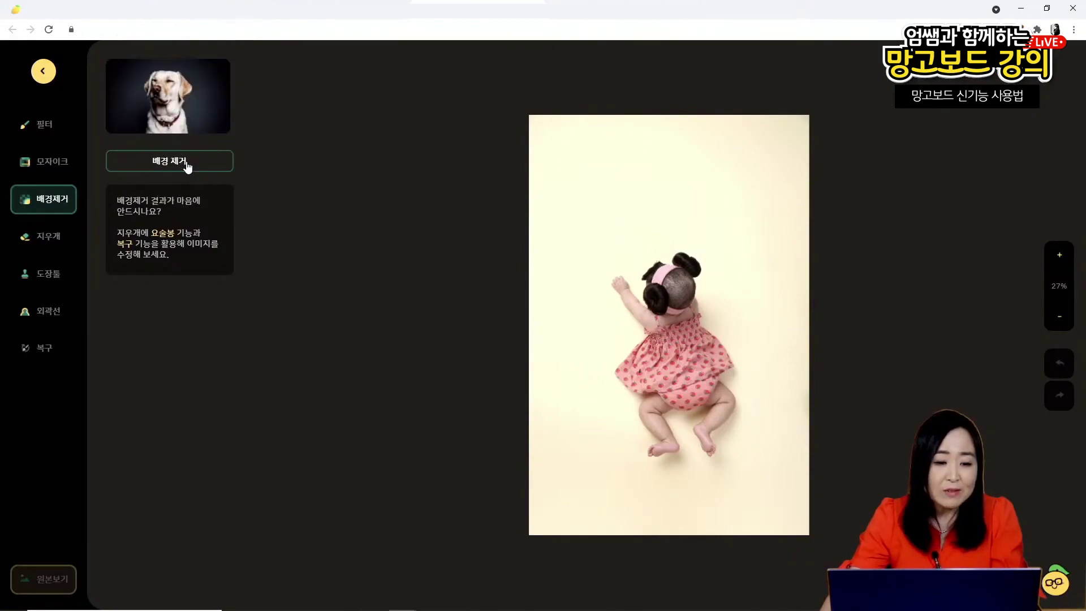
{"action": "left_click", "coordinate": [187, 164]}
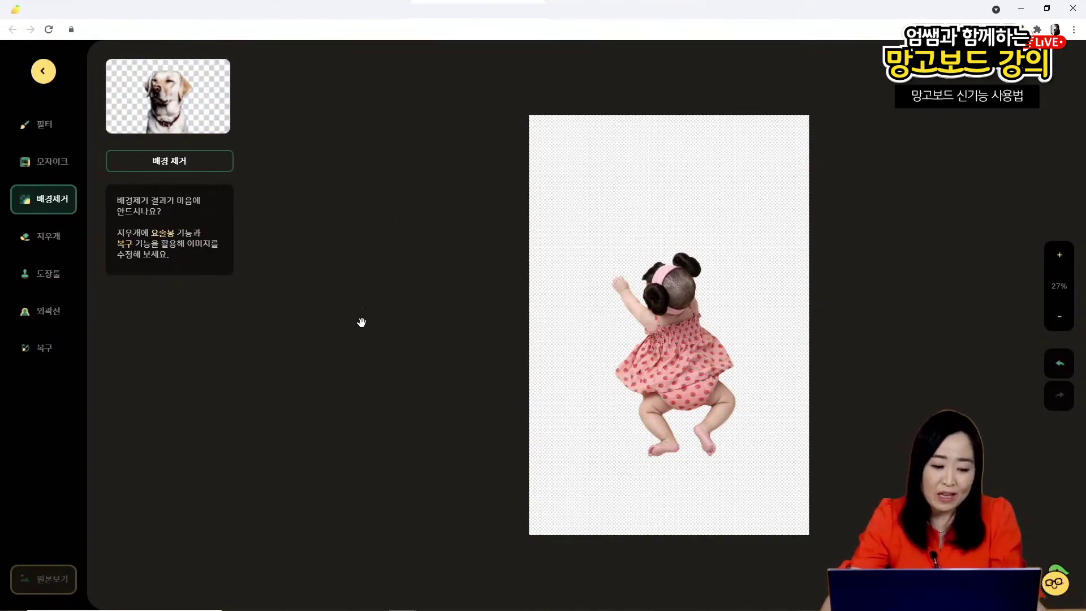
- Save the baby image without its background and return to the design
{"action": "left_click", "coordinate": [47, 80]}
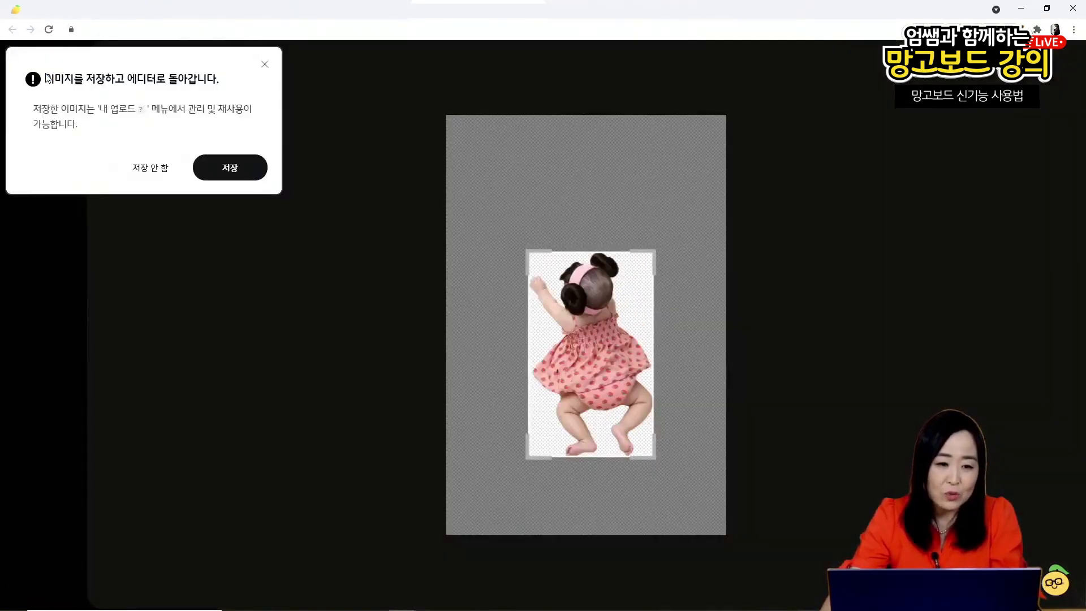
{"action": "left_click", "coordinate": [234, 168]}
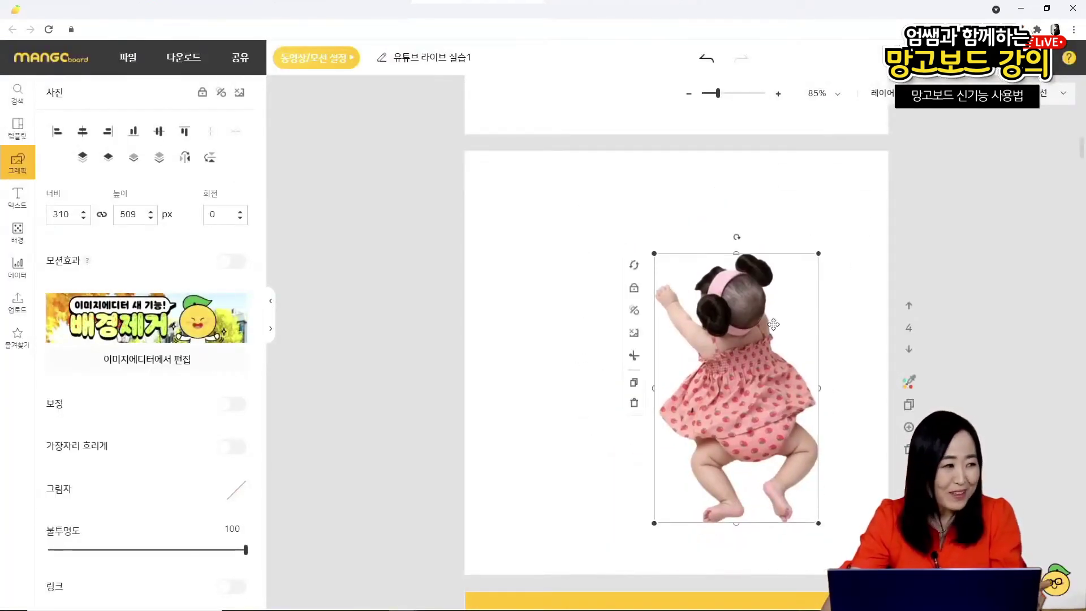
- Fill page 4's background with solid golden yellow and move the baby cut-out slightly down and to the right
{"action": "left_click", "coordinate": [528, 243]}
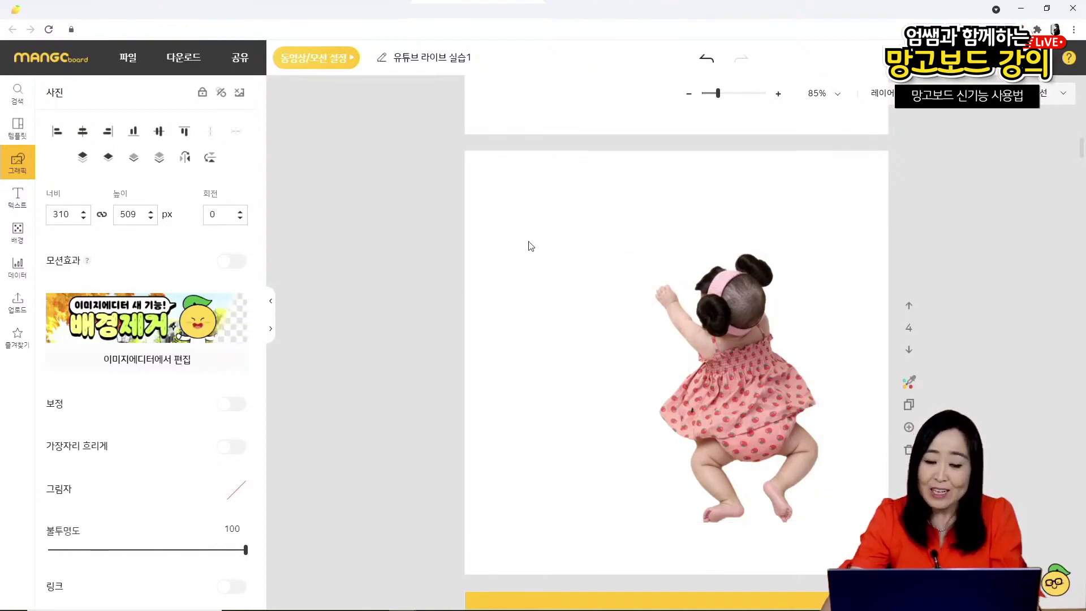
{"action": "left_click", "coordinate": [237, 182]}
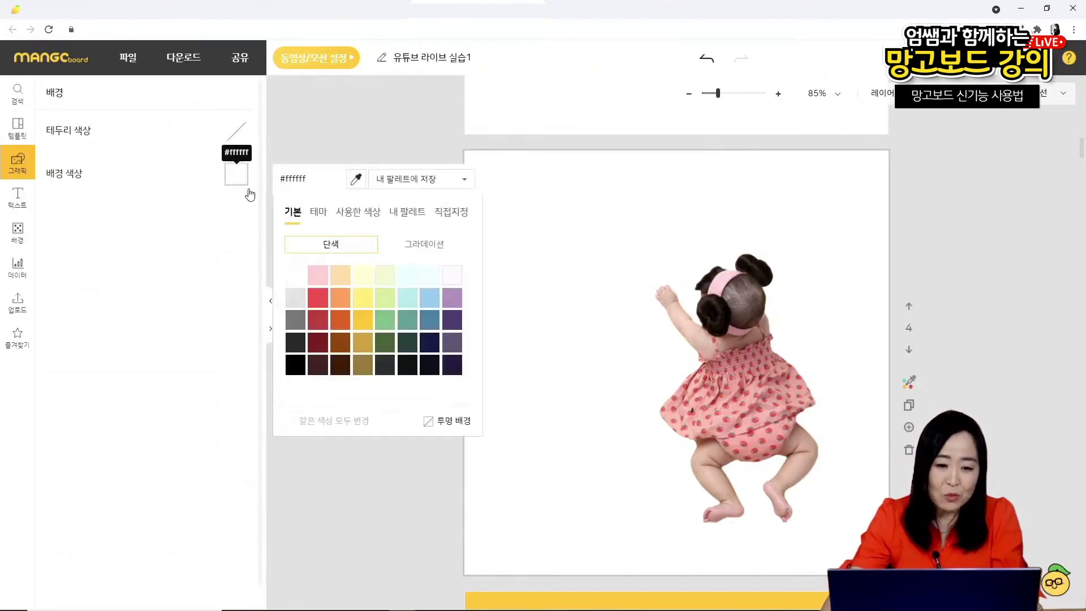
{"action": "left_click", "coordinate": [363, 320]}
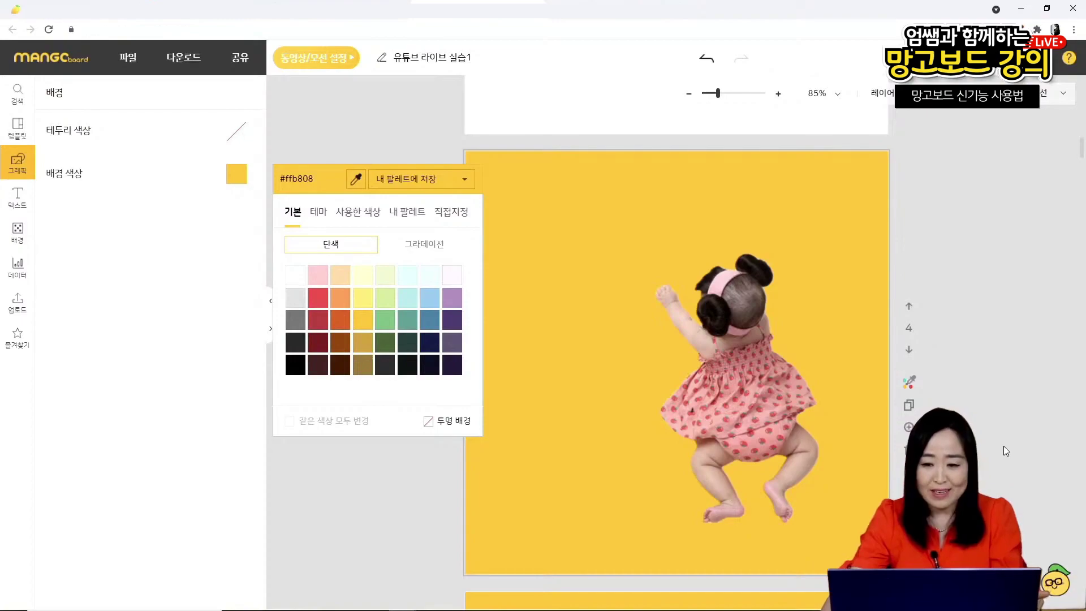
{"action": "left_click_drag", "start_coordinate": [795, 437], "coordinate": [808, 452]}
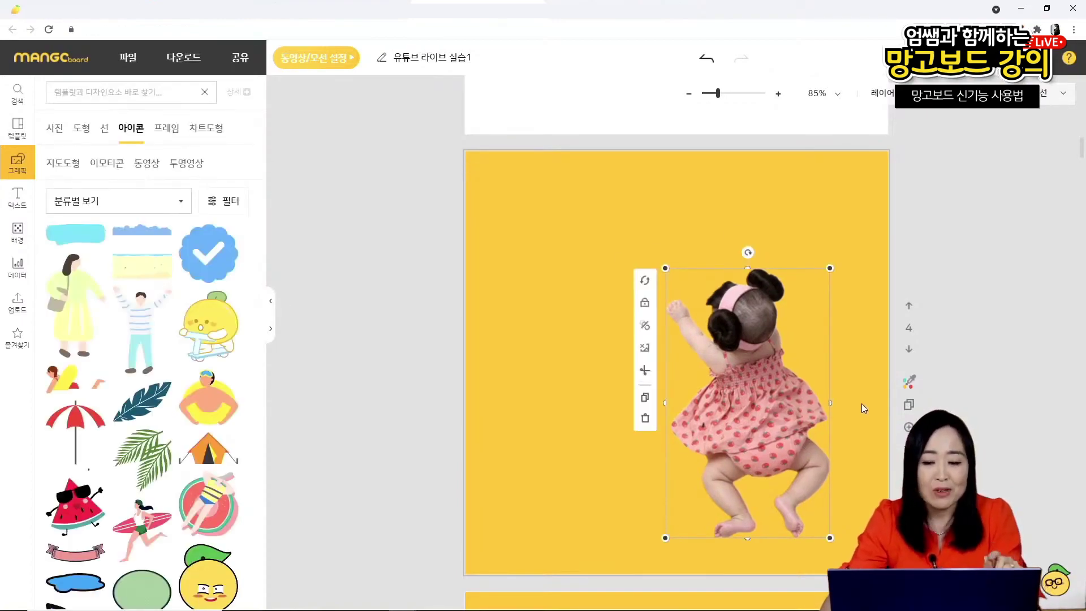
{"action": "left_click", "coordinate": [873, 358]}
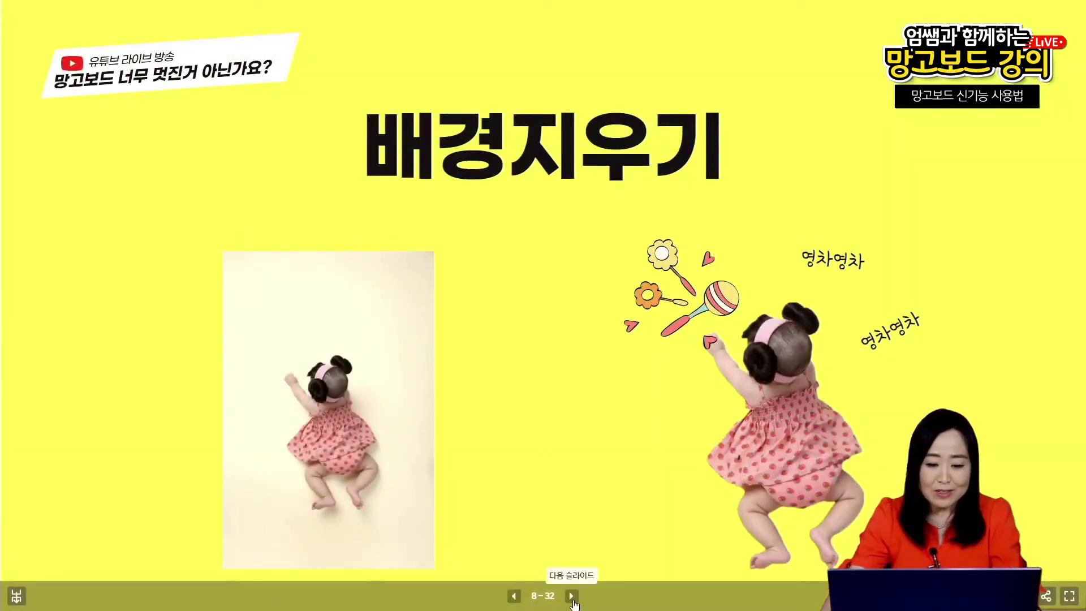
- Advance the presentation to the 배경지우고 외곽선 slide and return to the Mangoboard editor
{"action": "left_click", "coordinate": [572, 595]}
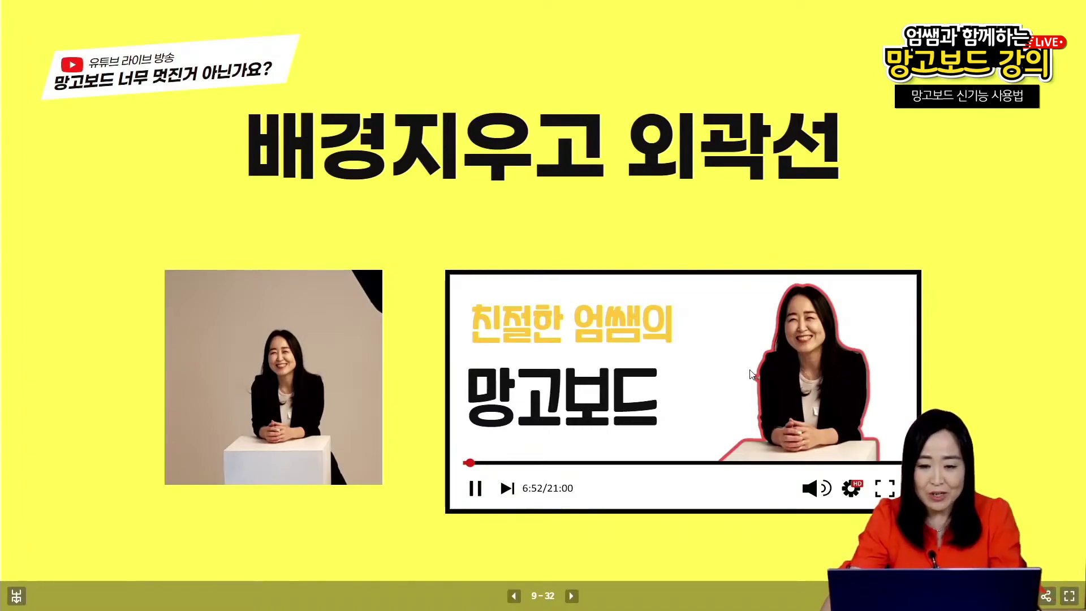
{"action": "key", "text": "alt+Tab"}
{"action": "left_click", "coordinate": [1016, 302]}
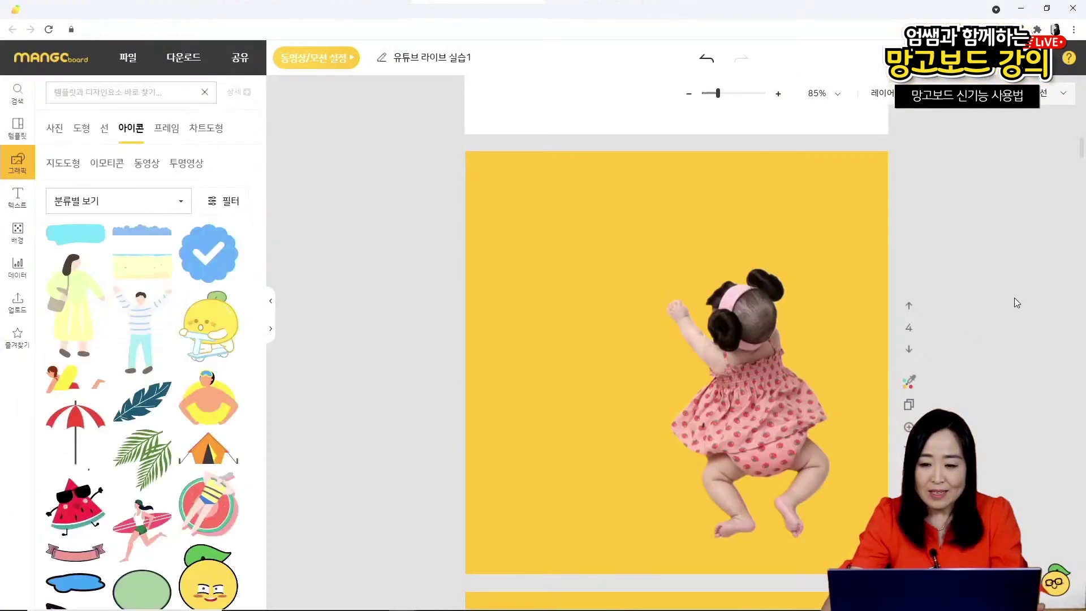
- Open the baby cut-out in the image editor, add a white outline with thickness 16 and save it back to page 4
{"action": "left_click", "coordinate": [783, 385]}
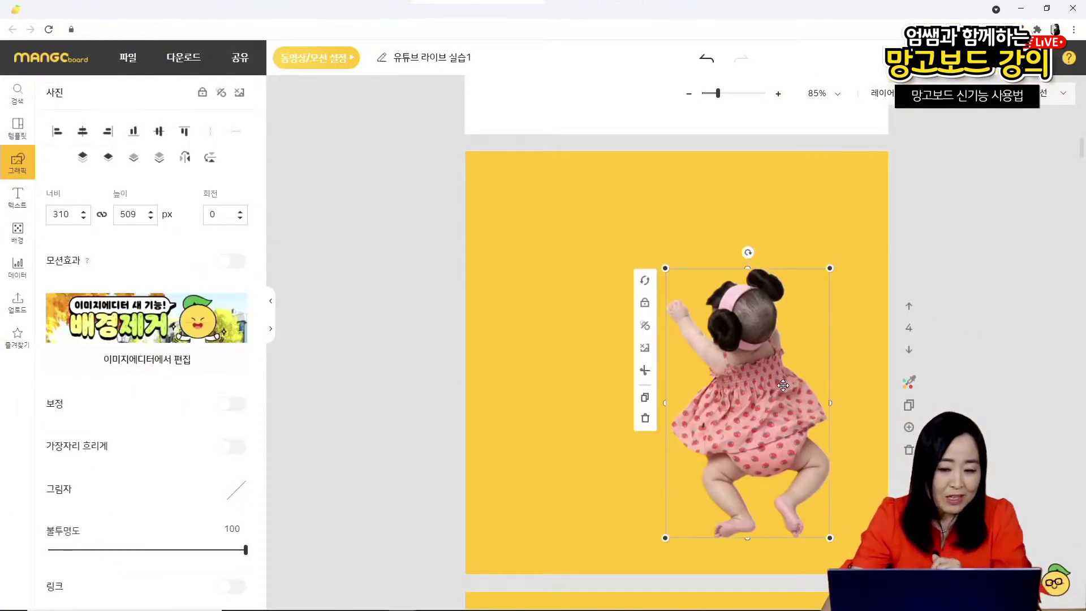
{"action": "left_click", "coordinate": [120, 330]}
{"action": "left_click", "coordinate": [121, 329]}
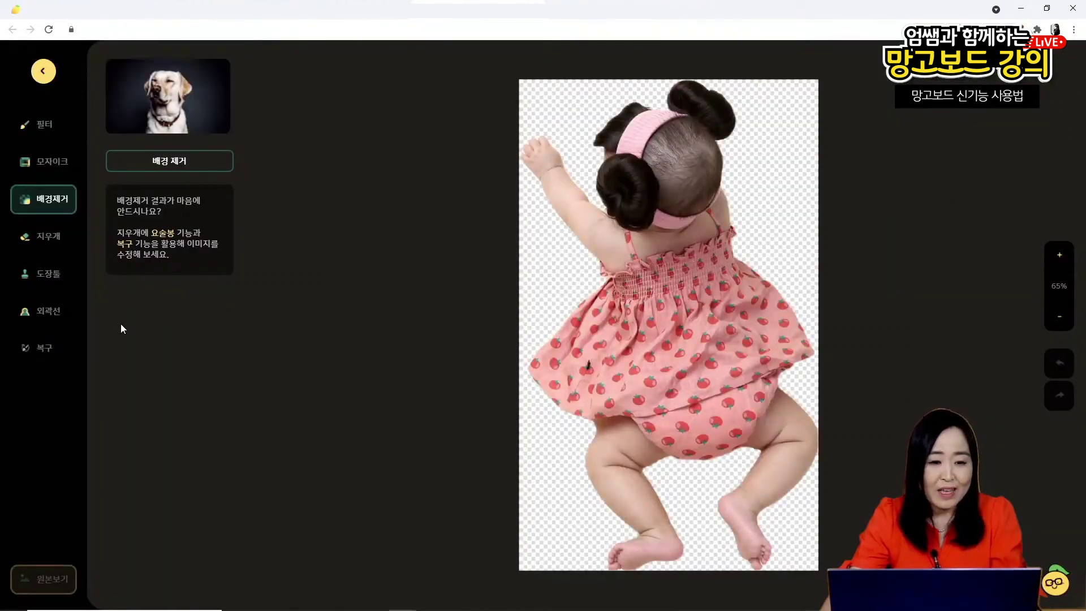
{"action": "left_click", "coordinate": [52, 321]}
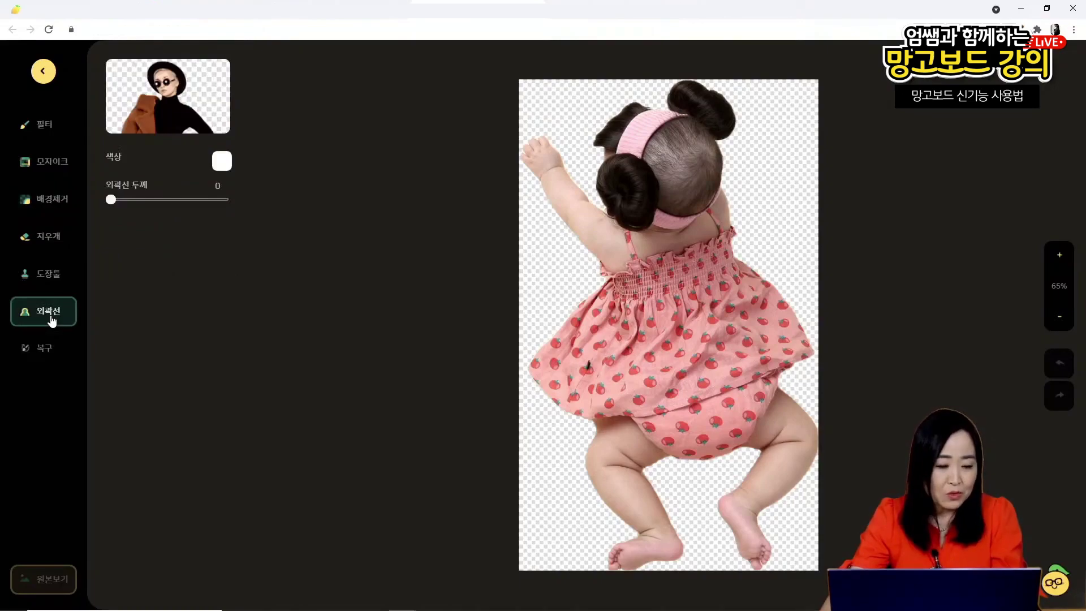
{"action": "left_click", "coordinate": [221, 160]}
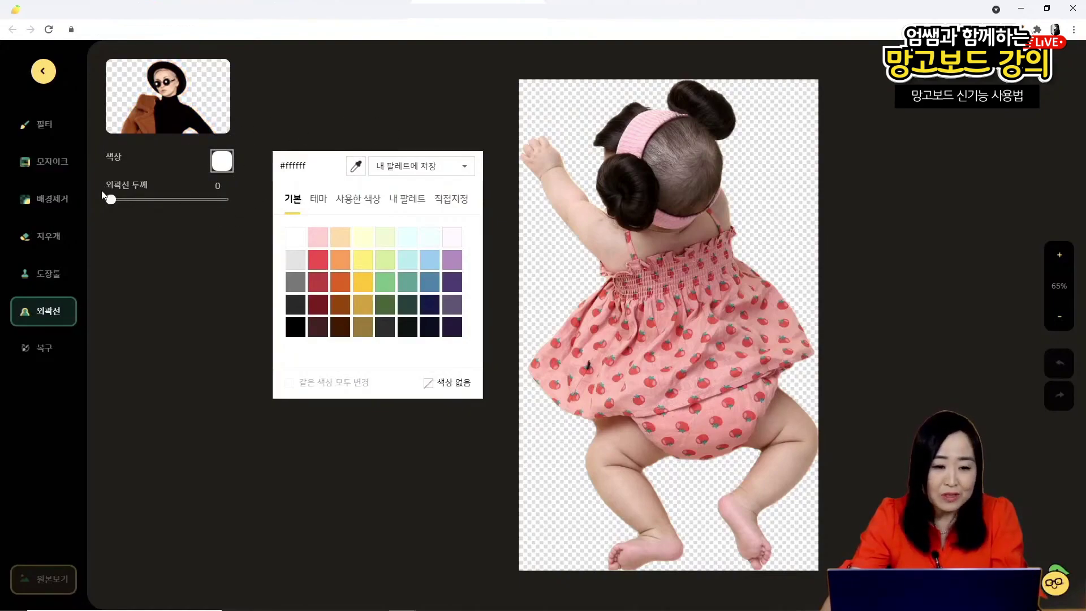
{"action": "left_click", "coordinate": [113, 203]}
{"action": "left_click_drag", "start_coordinate": [113, 202], "coordinate": [162, 207]}
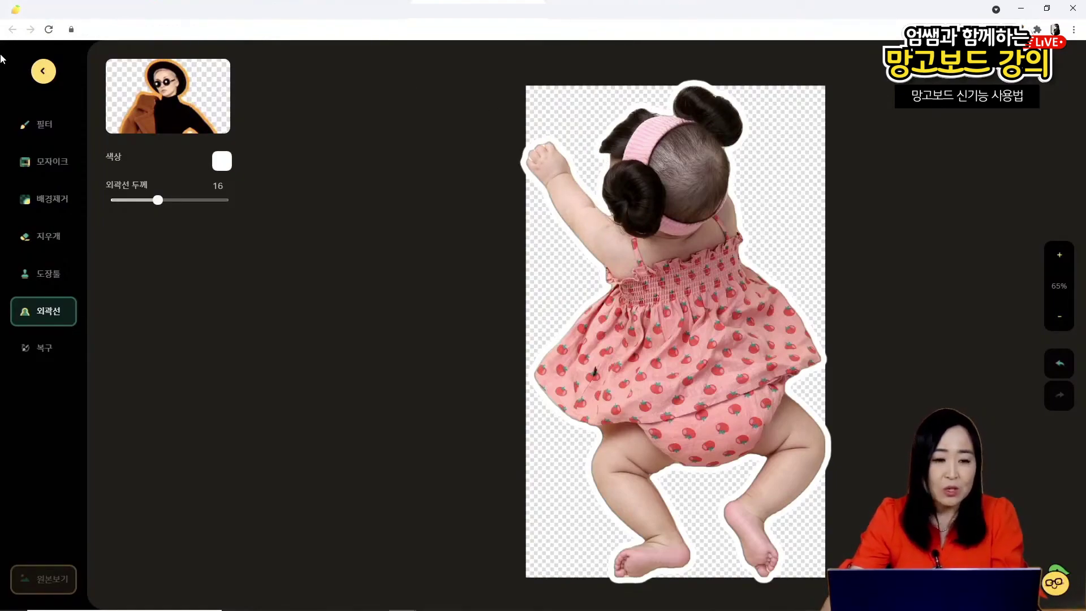
{"action": "left_click", "coordinate": [44, 70]}
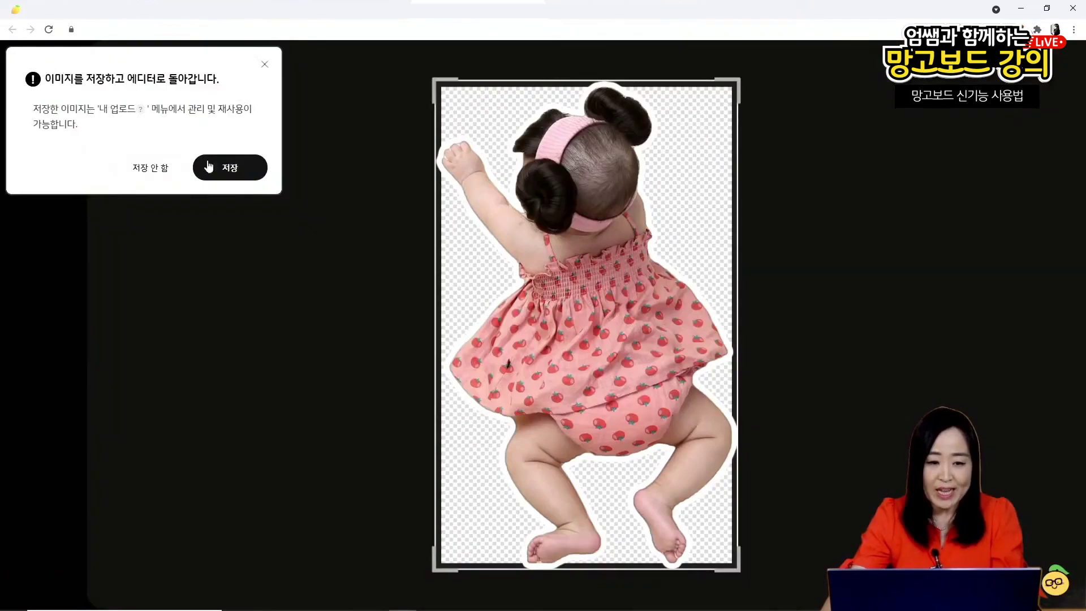
{"action": "left_click", "coordinate": [230, 167]}
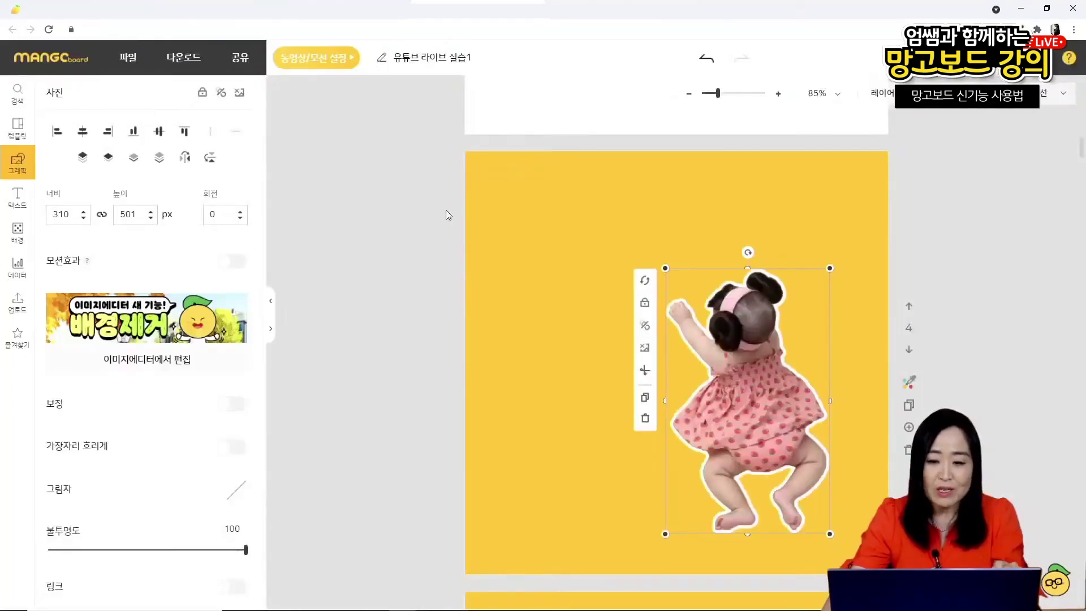
{"action": "left_click", "coordinate": [704, 254]}
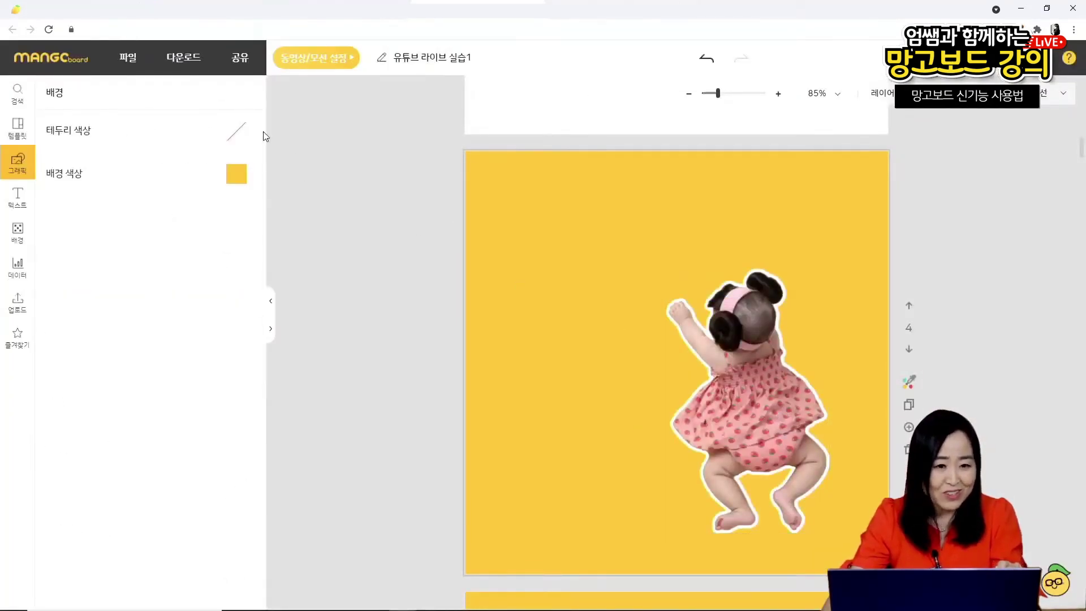
- Search for 아기장난감 elements and add the white cat with the fishing-rod toy to page 4
{"action": "left_click", "coordinate": [17, 93]}
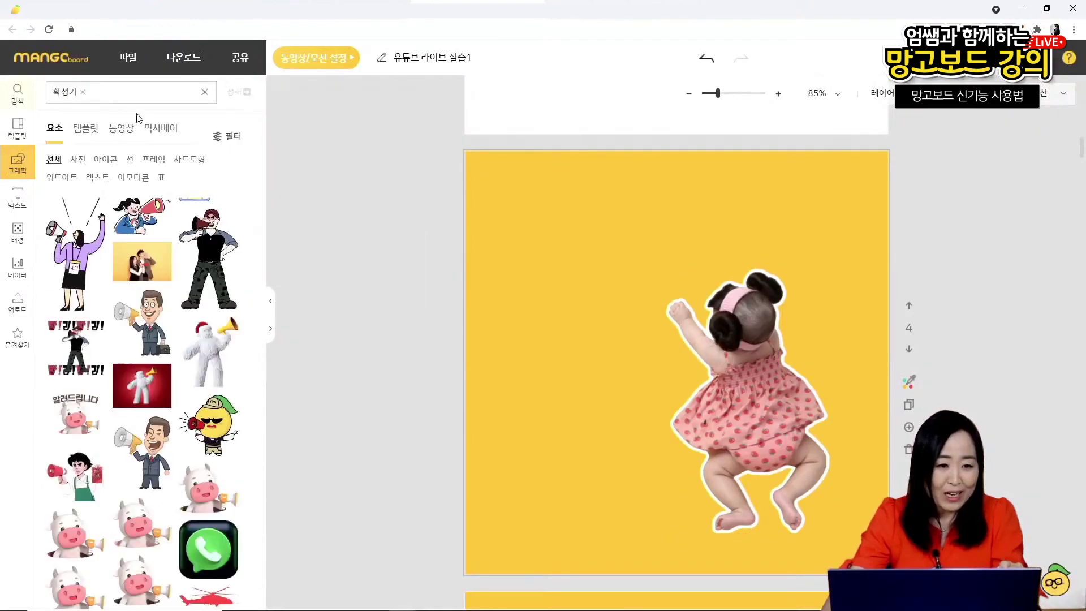
{"action": "left_click", "coordinate": [81, 97]}
{"action": "type", "text": "아"}
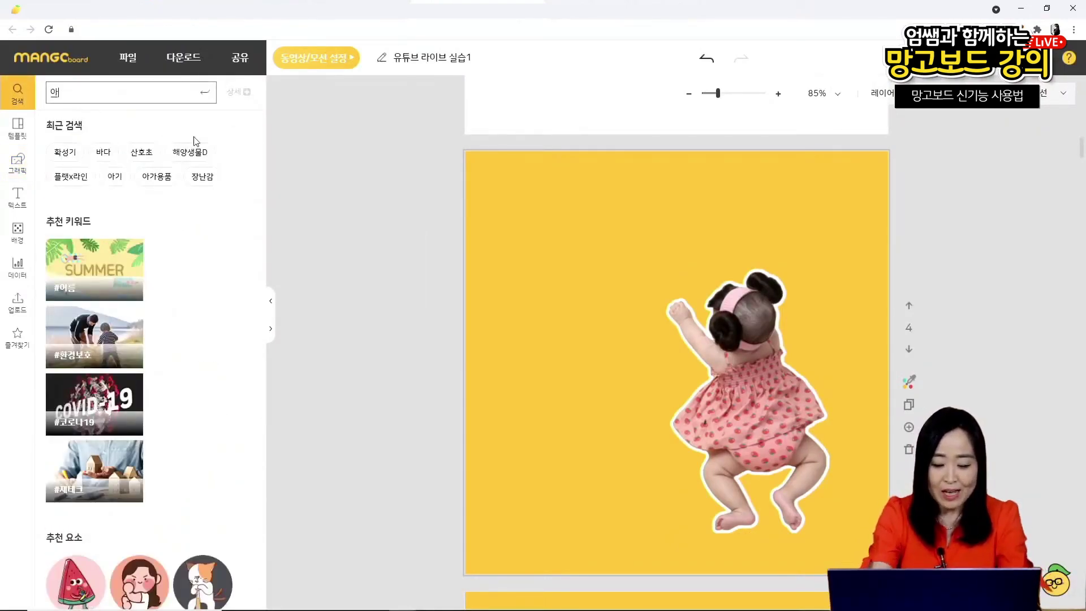
{"action": "type", "text": "기장난감"}
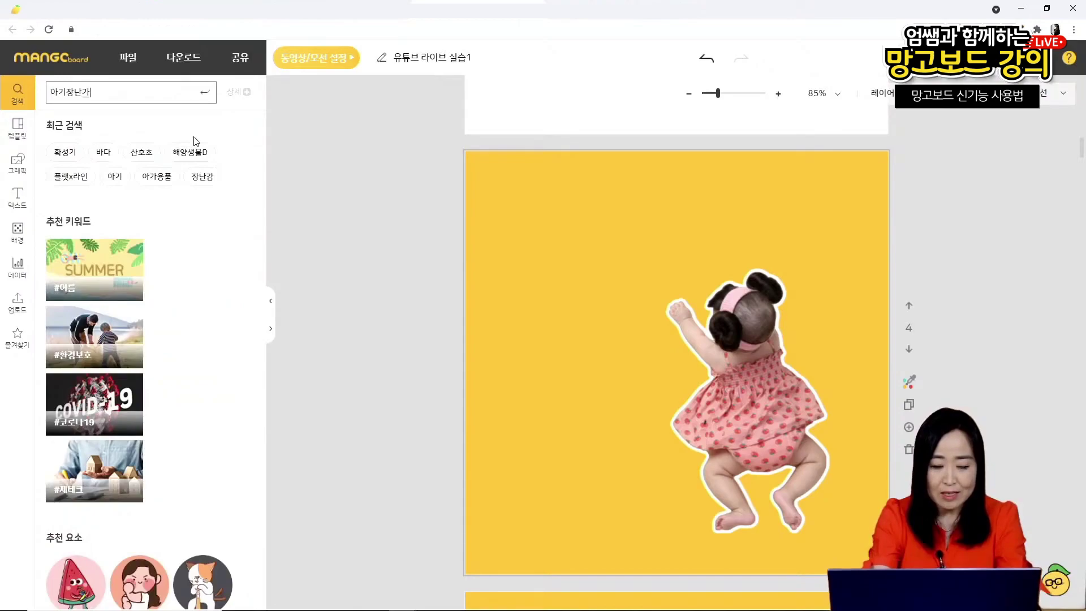
{"action": "key", "text": "Return"}
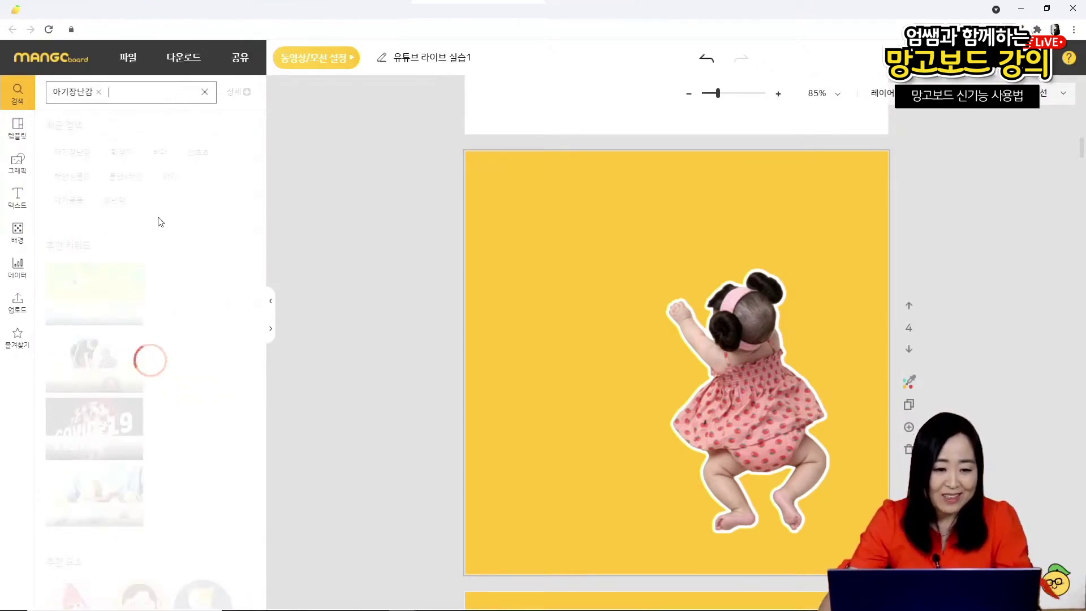
{"action": "scroll", "coordinate": [113, 339], "scroll_direction": "down", "scroll_amount": 3}
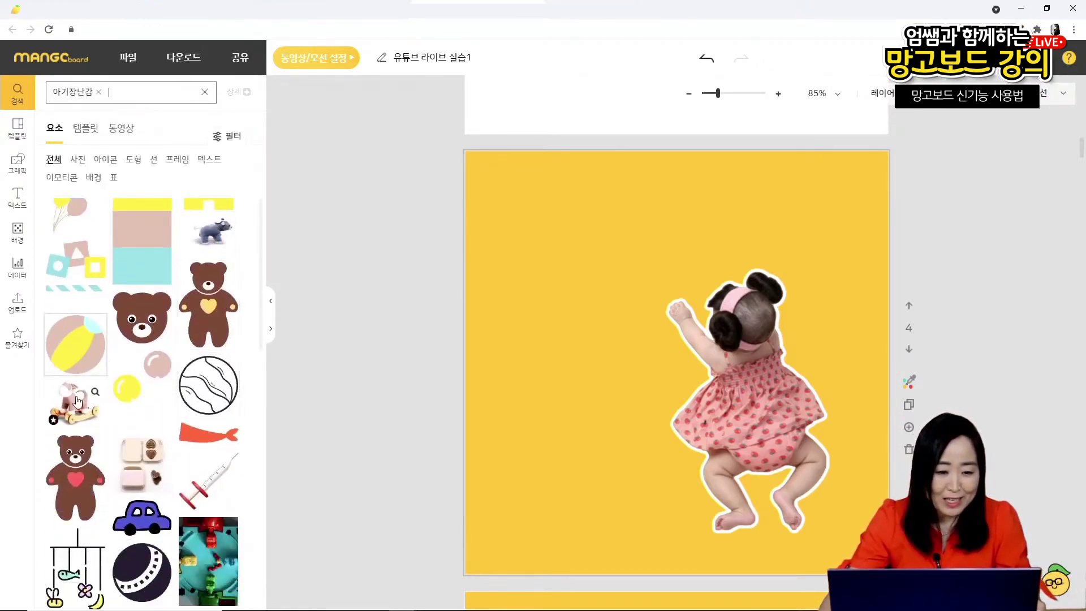
{"action": "scroll", "coordinate": [88, 396], "scroll_direction": "down", "scroll_amount": 5}
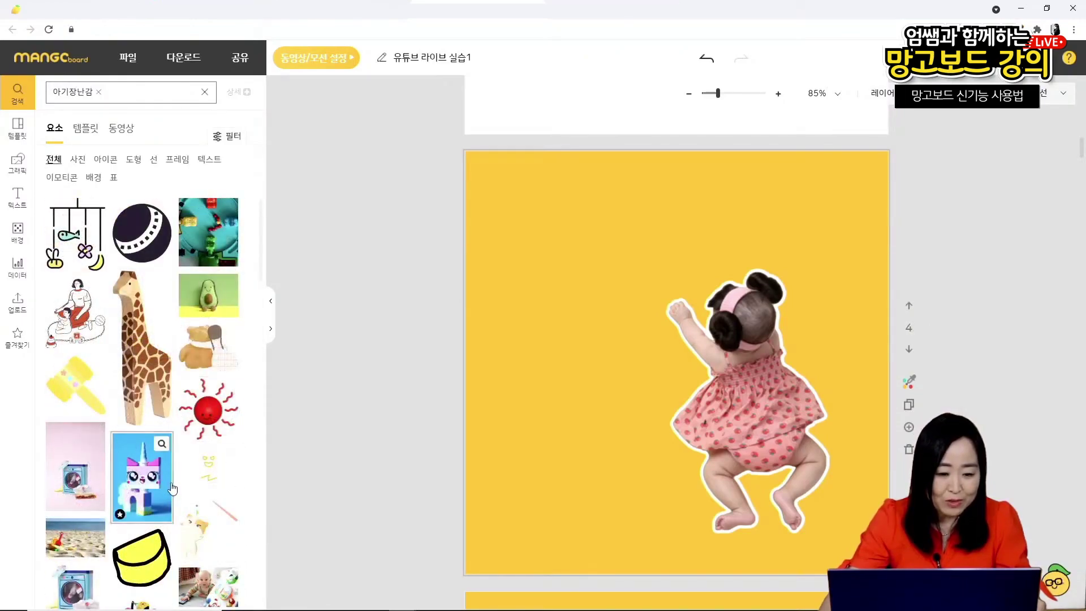
{"action": "scroll", "coordinate": [171, 490], "scroll_direction": "down", "scroll_amount": 1}
{"action": "left_click", "coordinate": [205, 470]}
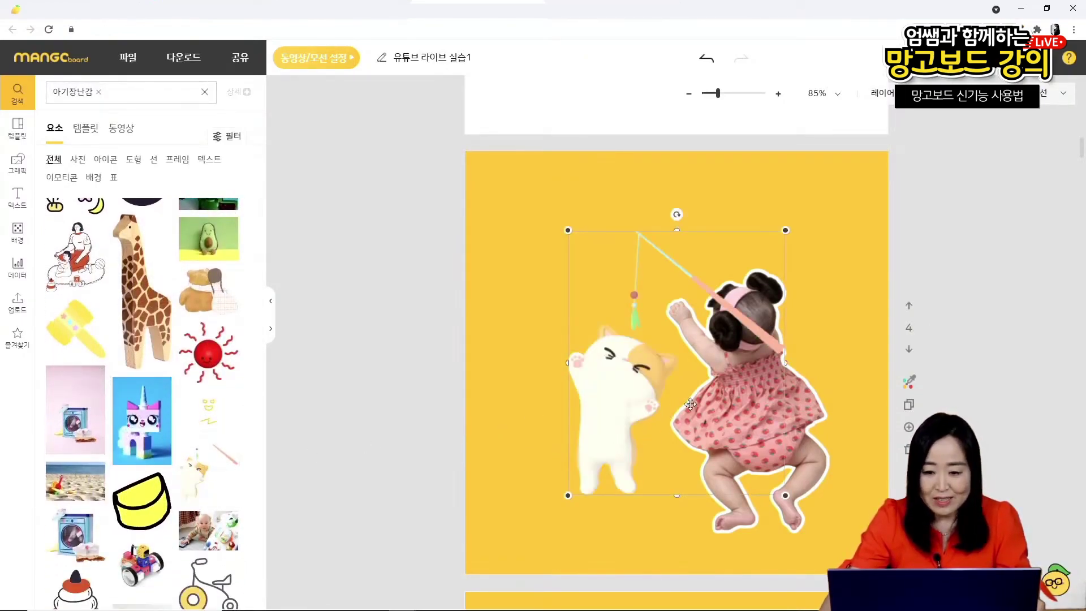
- Shrink the cat toy and place it at the page's upper edge, left of centre, and shift the baby further down and right
{"action": "left_click_drag", "start_coordinate": [786, 496], "coordinate": [700, 390]}
{"action": "left_click_drag", "start_coordinate": [625, 363], "coordinate": [639, 285]}
{"action": "left_click_drag", "start_coordinate": [772, 441], "coordinate": [786, 462]}
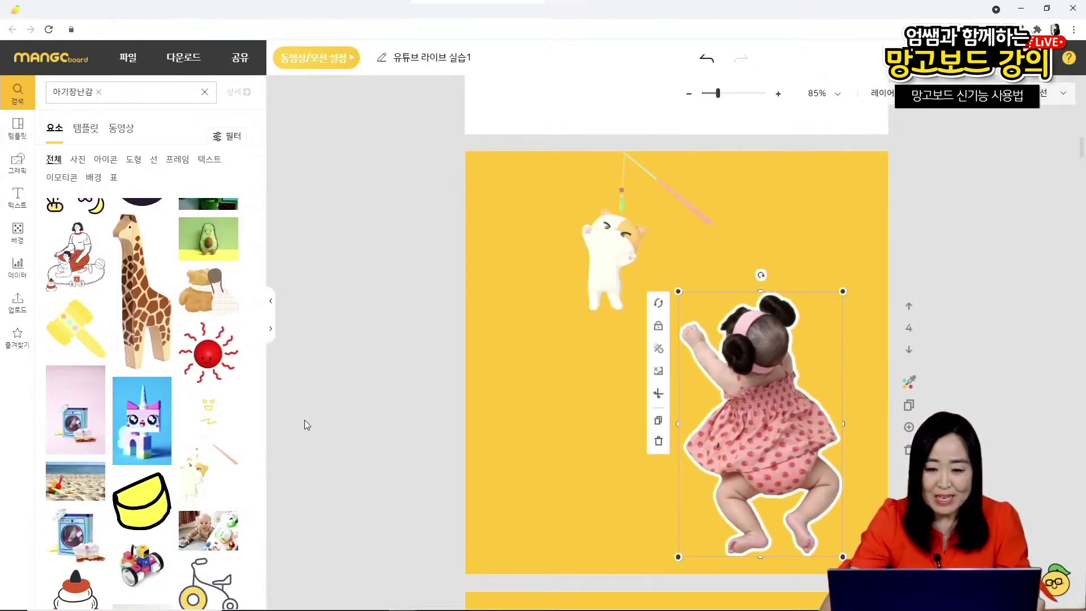
{"action": "left_click", "coordinate": [444, 301]}
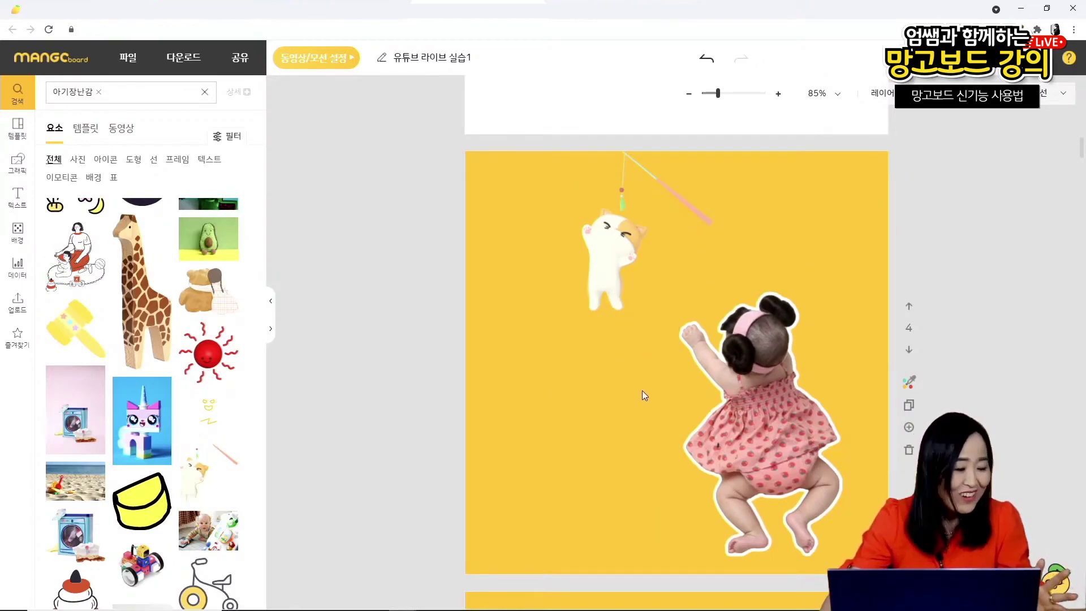
{"action": "left_click_drag", "start_coordinate": [616, 269], "coordinate": [586, 277]}
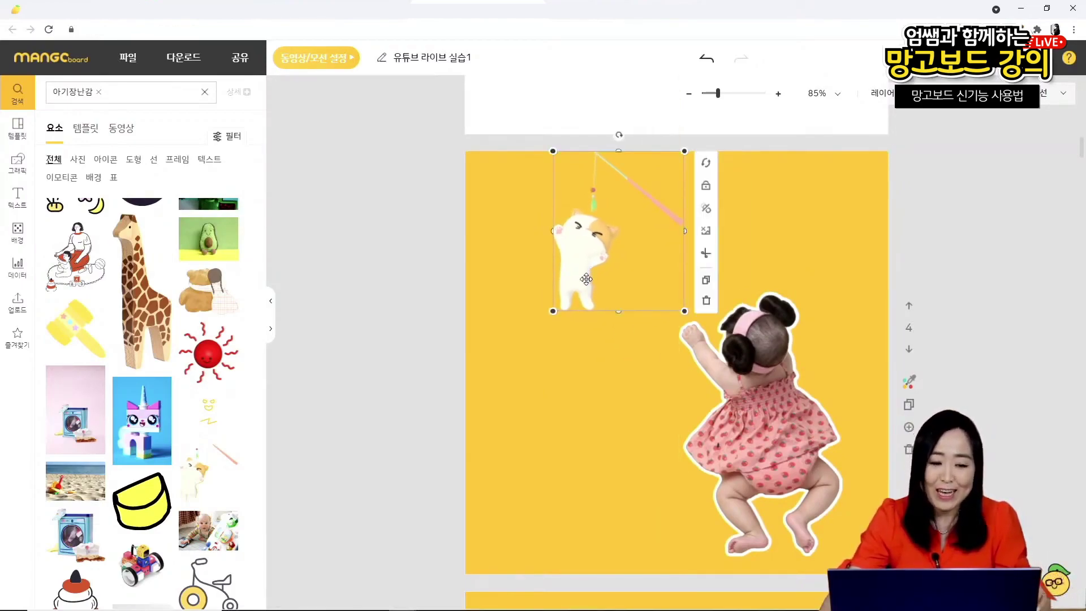
{"action": "left_click", "coordinate": [402, 284]}
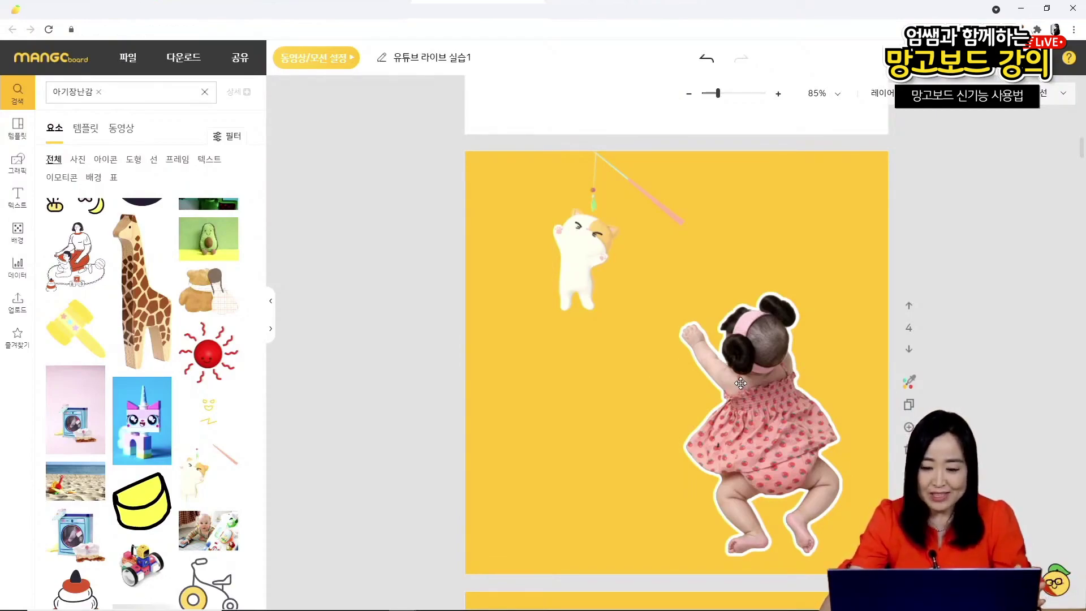
- Advance the presentation to the 도장툴 사용하기 slide and return to the Mangoboard editor
{"action": "key", "text": "alt+Tab"}
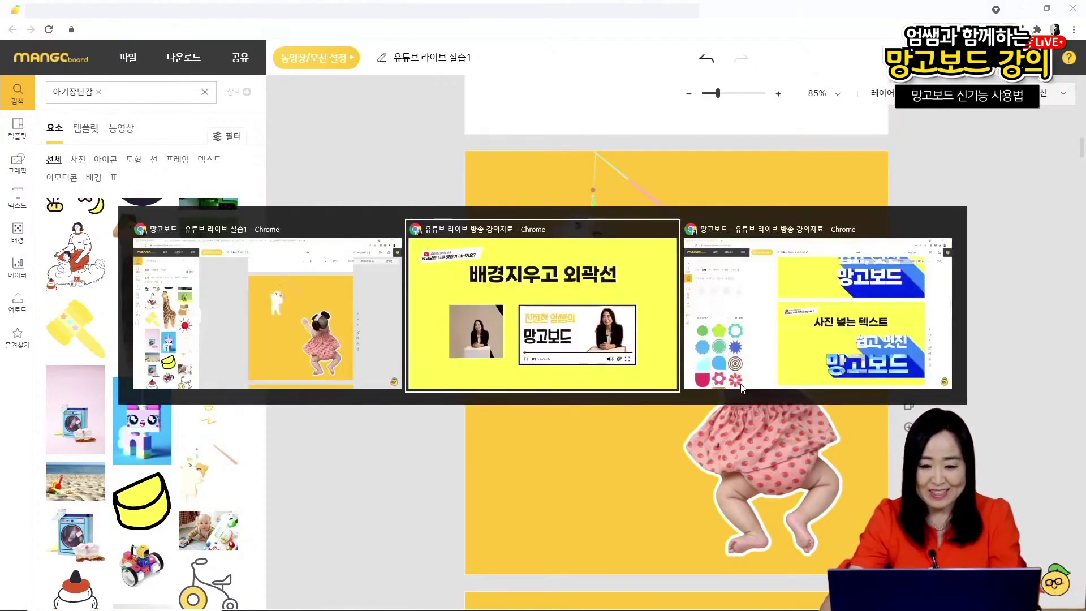
{"action": "left_click", "coordinate": [577, 595]}
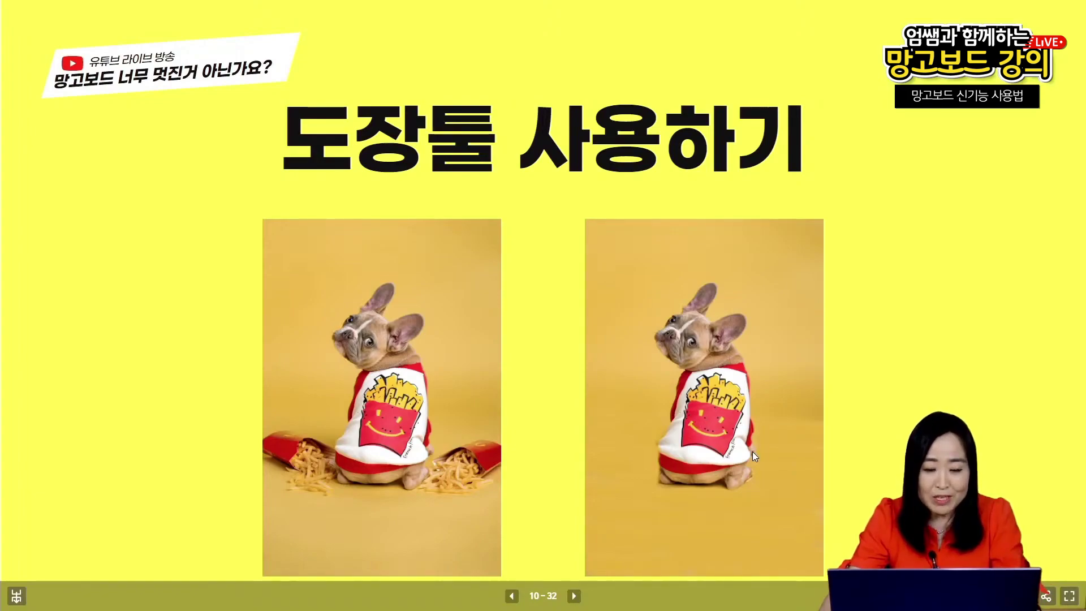
{"action": "key", "text": "alt+Tab"}
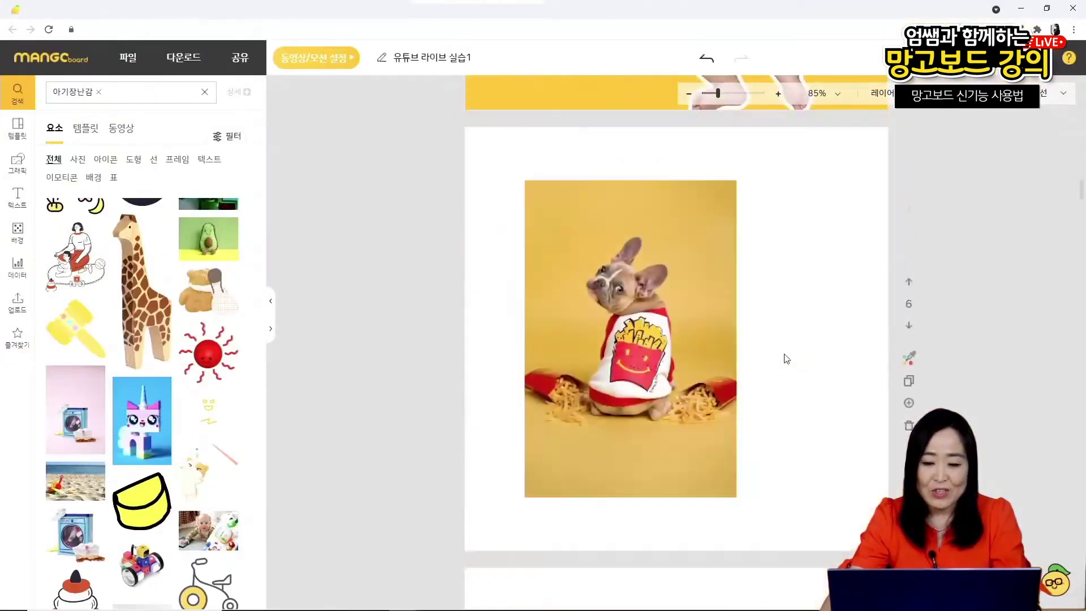
- Select the dog photo with the spilled fries on page 6 and search for 강아지 elements
{"action": "left_click", "coordinate": [704, 361]}
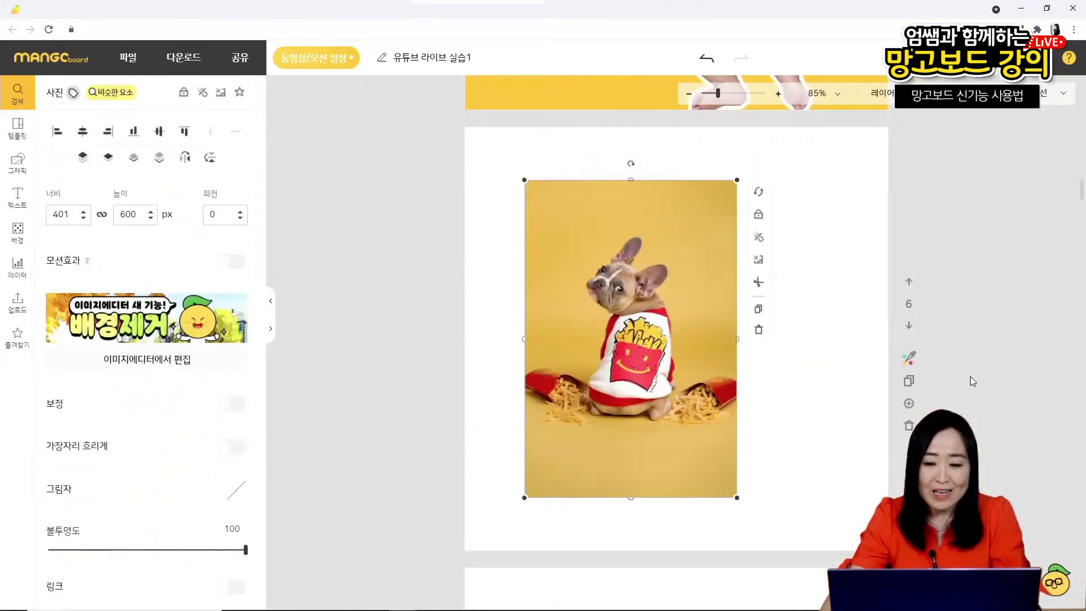
{"action": "scroll", "coordinate": [972, 375], "scroll_direction": "up", "scroll_amount": 1}
{"action": "left_click", "coordinate": [976, 425]}
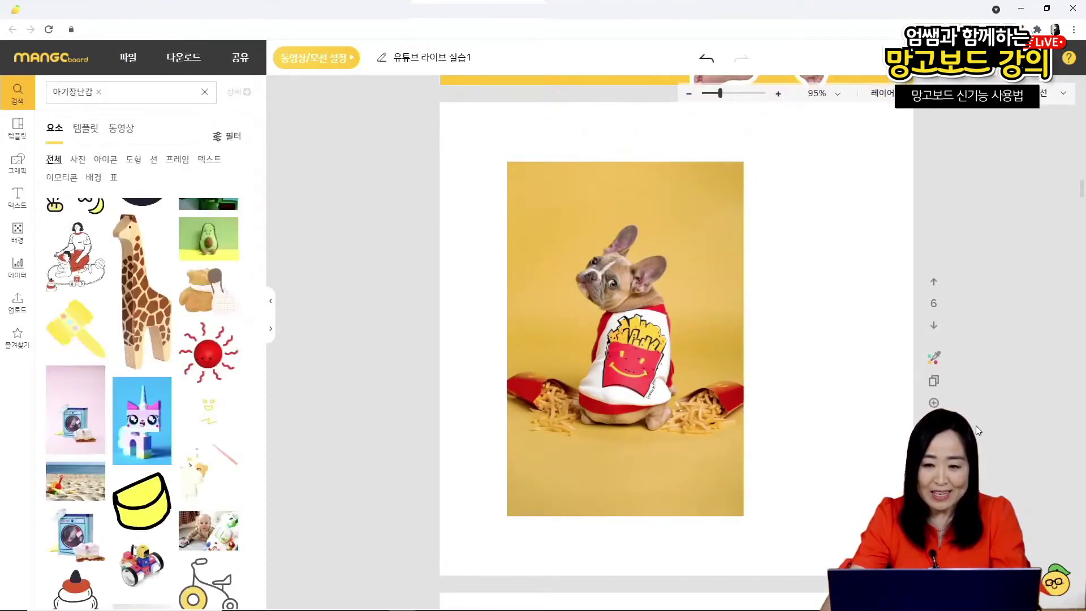
{"action": "left_click", "coordinate": [672, 383]}
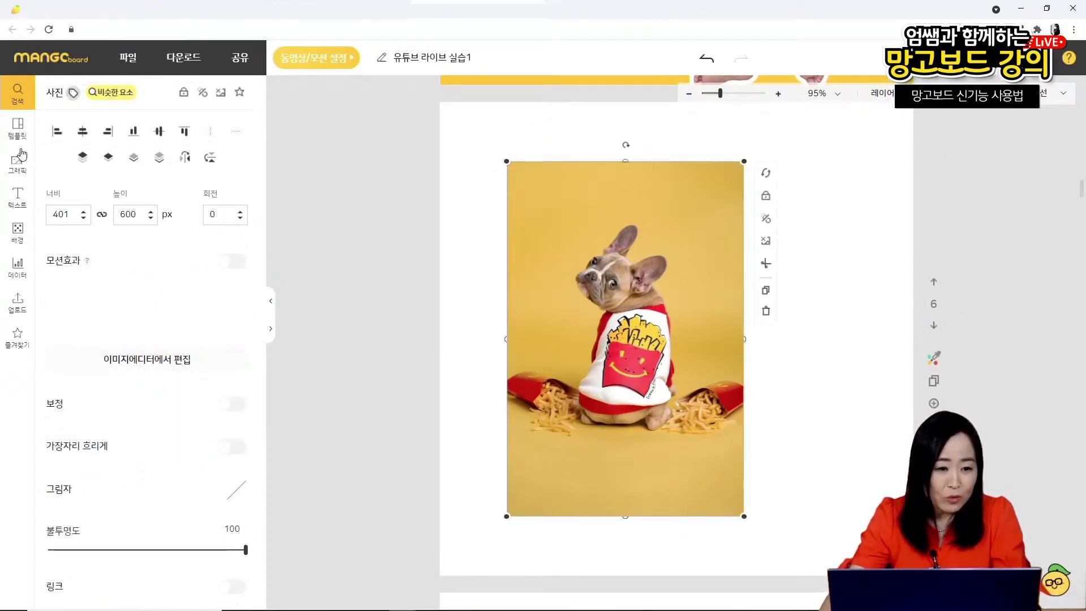
{"action": "left_click", "coordinate": [17, 93]}
{"action": "left_click", "coordinate": [100, 94]}
{"action": "key", "text": "BackSpace"}
{"action": "type", "text": "강아지"}
{"action": "key", "text": "Return"}
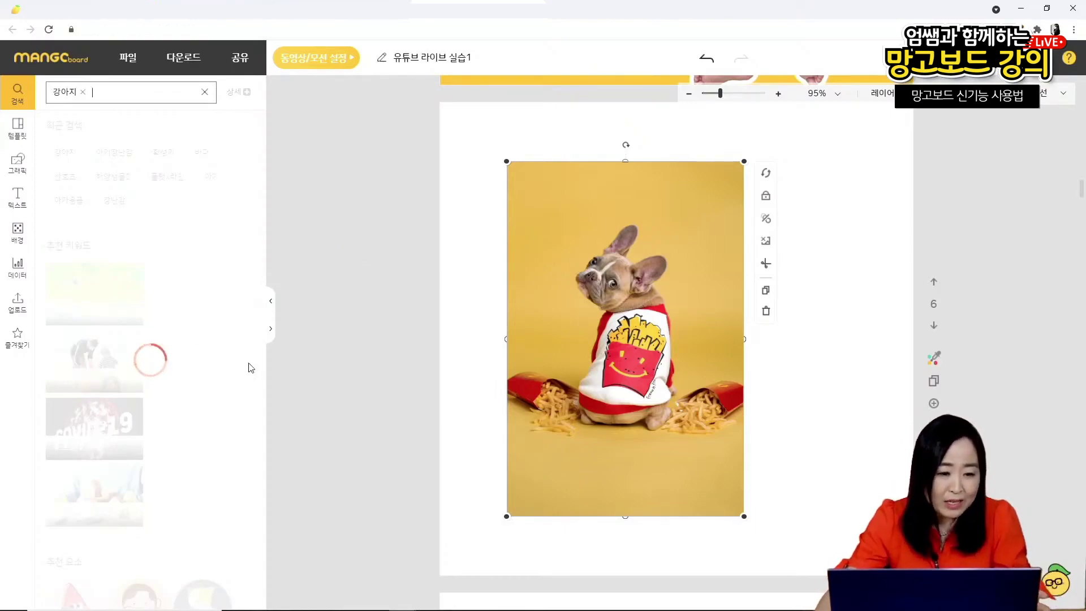
- Browse the 강아지 search results for dog elements and clear the selection on page 6
{"action": "scroll", "coordinate": [201, 367], "scroll_direction": "down", "scroll_amount": 15}
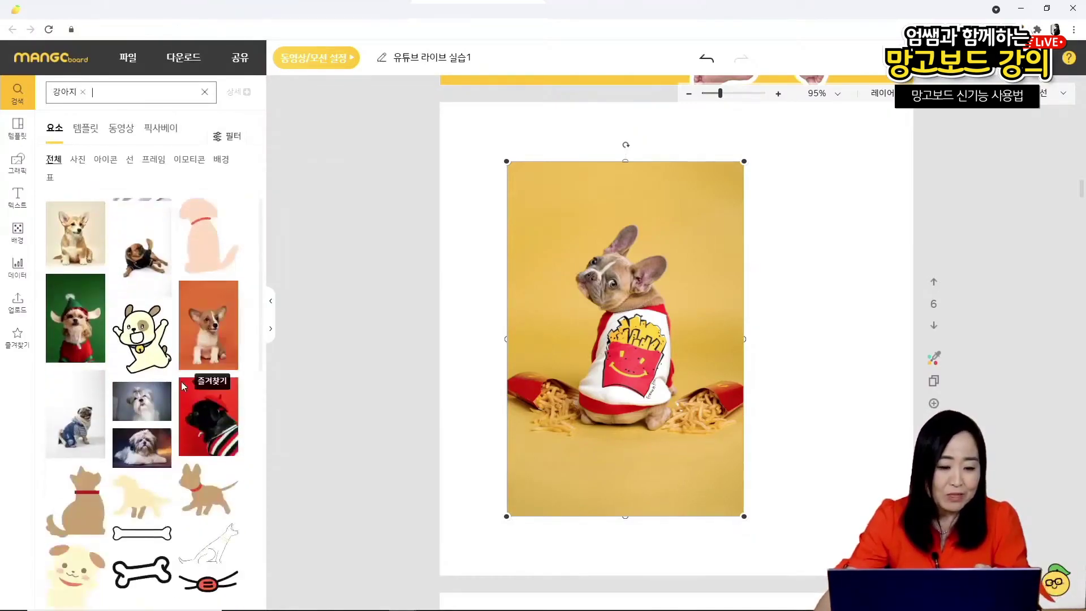
{"action": "scroll", "coordinate": [174, 384], "scroll_direction": "down", "scroll_amount": 10}
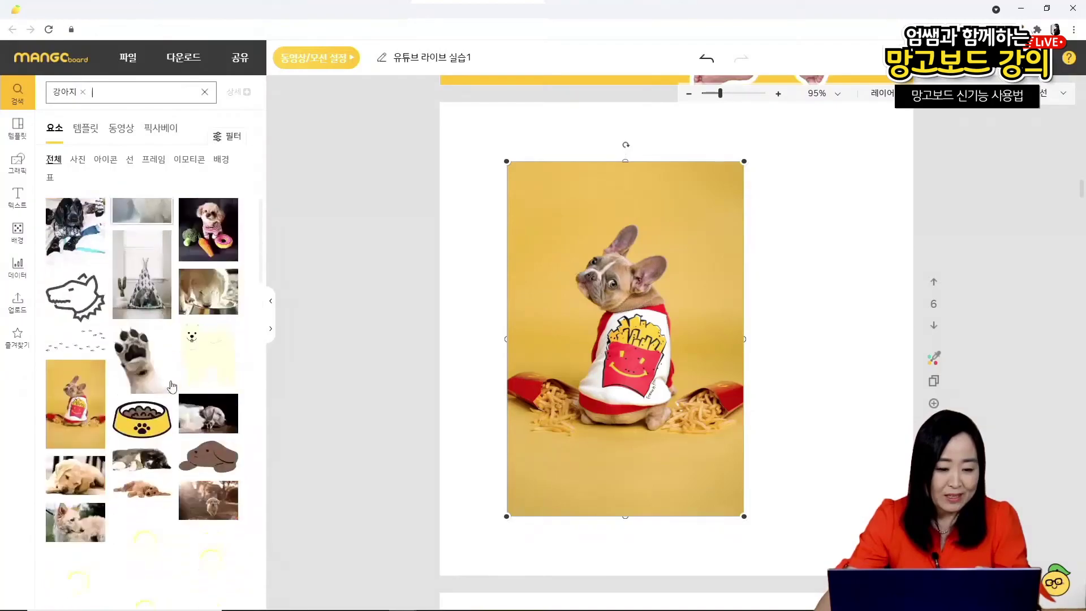
{"action": "left_click", "coordinate": [810, 412]}
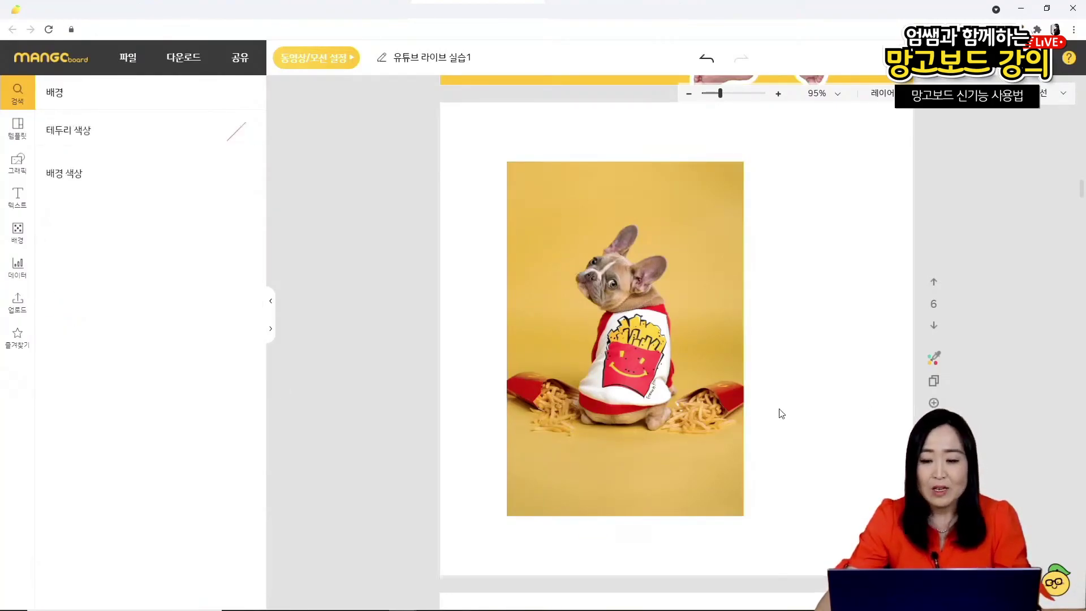
- Open the page 6 dog photo in the image editor and choose the stamp tool (도장툴)
{"action": "left_click", "coordinate": [688, 399]}
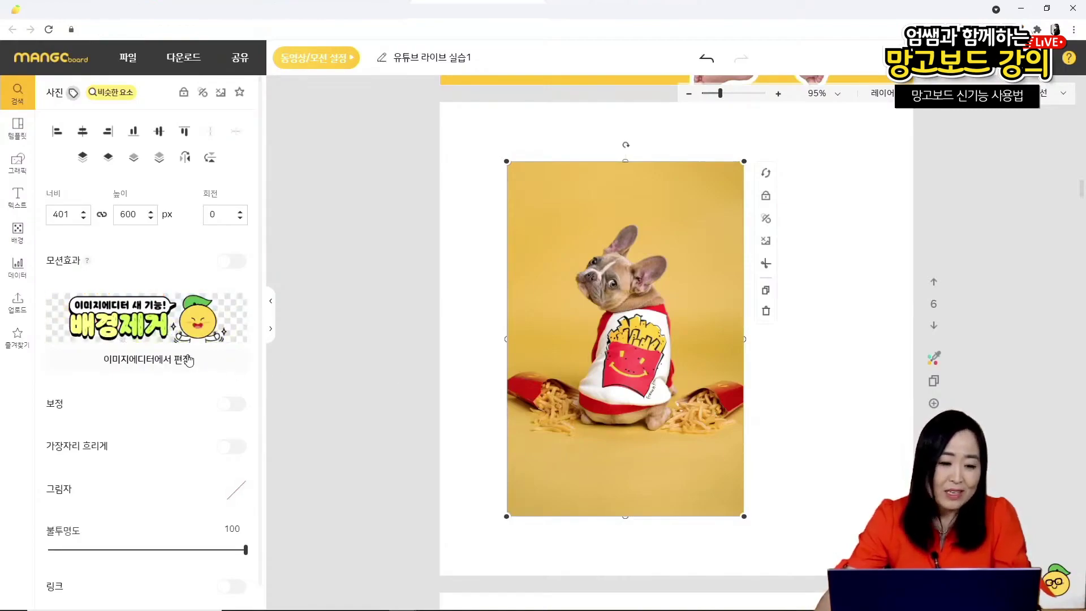
{"action": "left_click", "coordinate": [144, 323]}
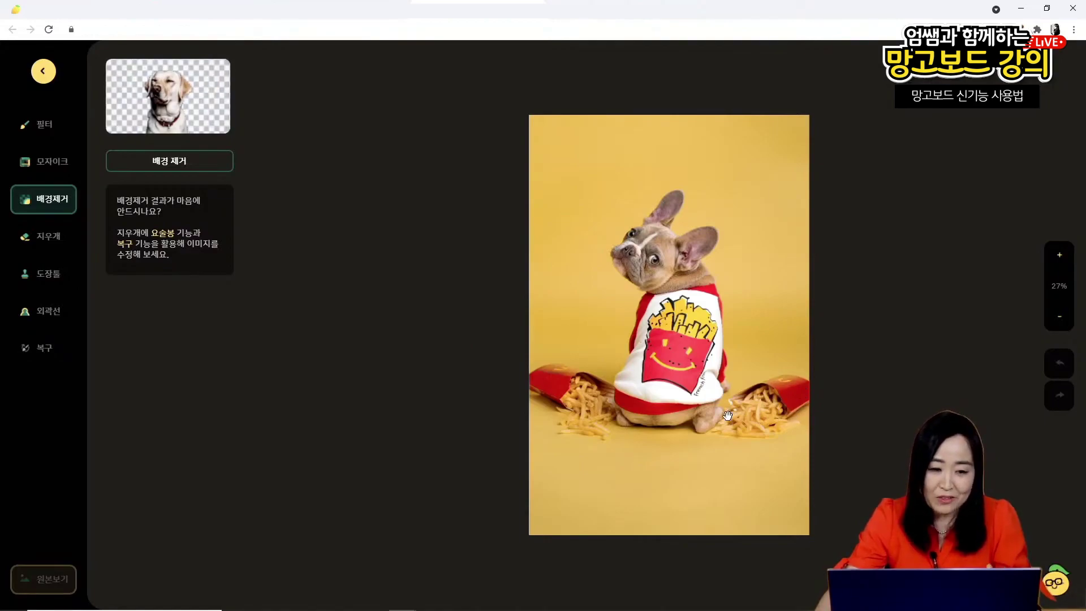
{"action": "left_click", "coordinate": [46, 283]}
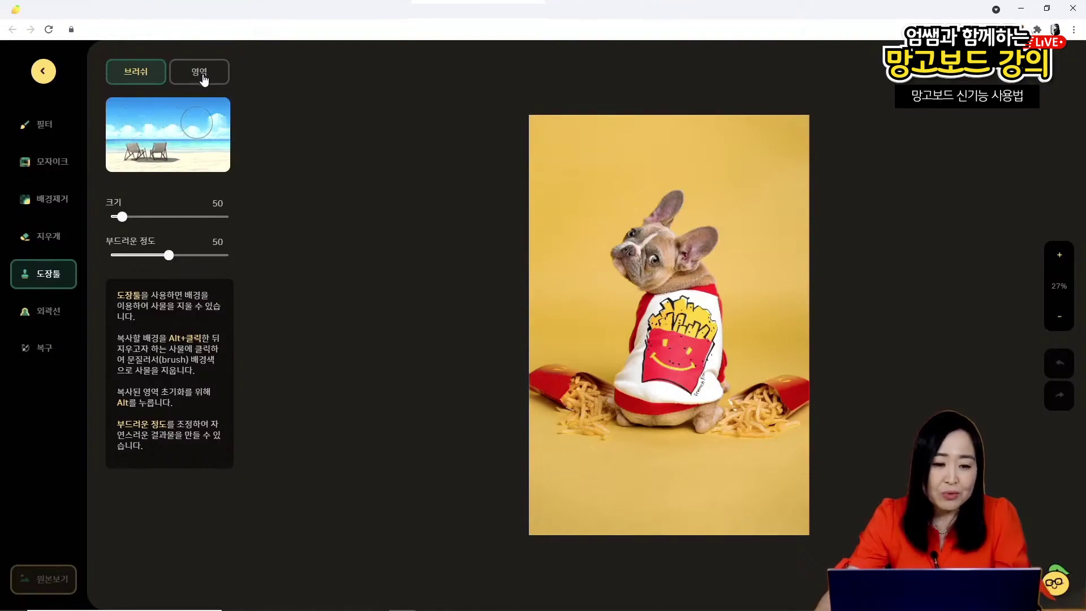
- Set the stamp brush size to 104 and paint copied background over the fries box and spilled fries right of the dog
{"action": "mouse_move", "coordinate": [122, 218]}
{"action": "left_mouse_down"}
{"action": "mouse_move", "coordinate": [158, 218]}
{"action": "mouse_move", "coordinate": [135, 218]}
{"action": "left_mouse_up"}
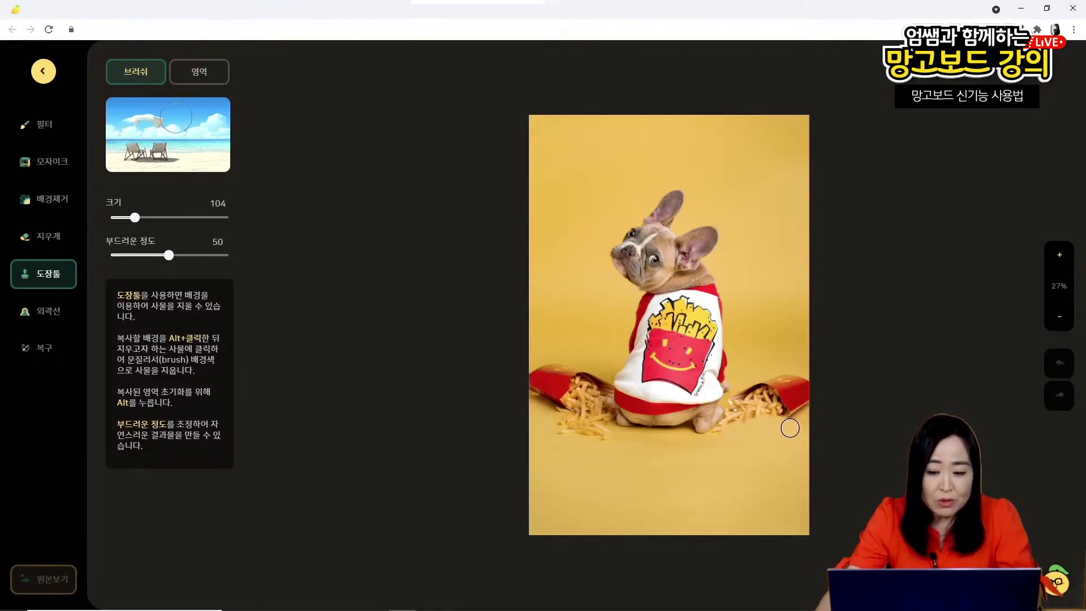
{"action": "left_click", "coordinate": [791, 421]}
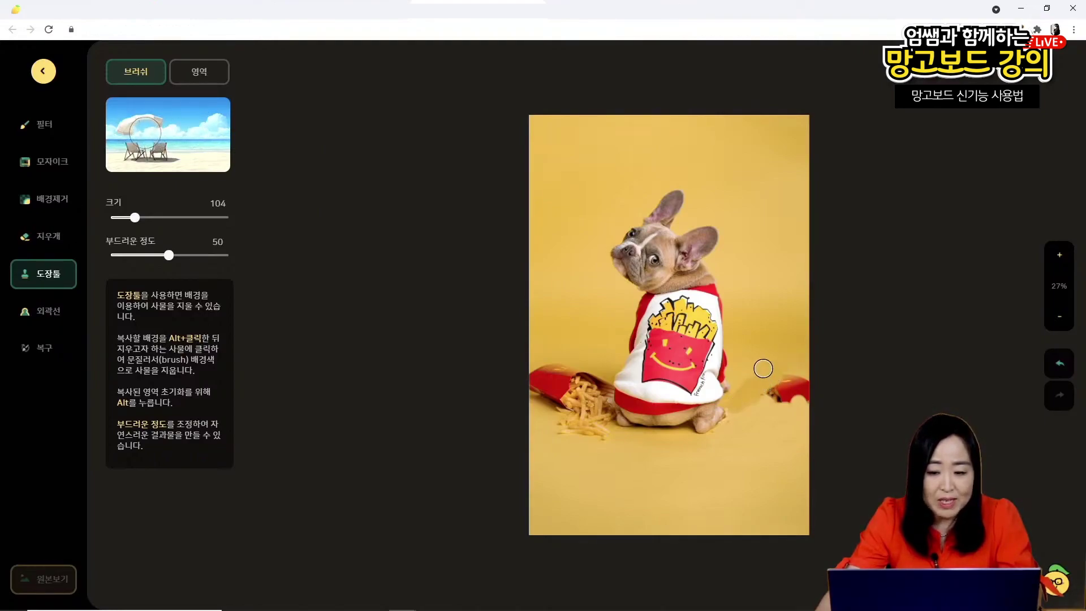
{"action": "left_click_drag", "start_coordinate": [786, 380], "coordinate": [823, 391]}
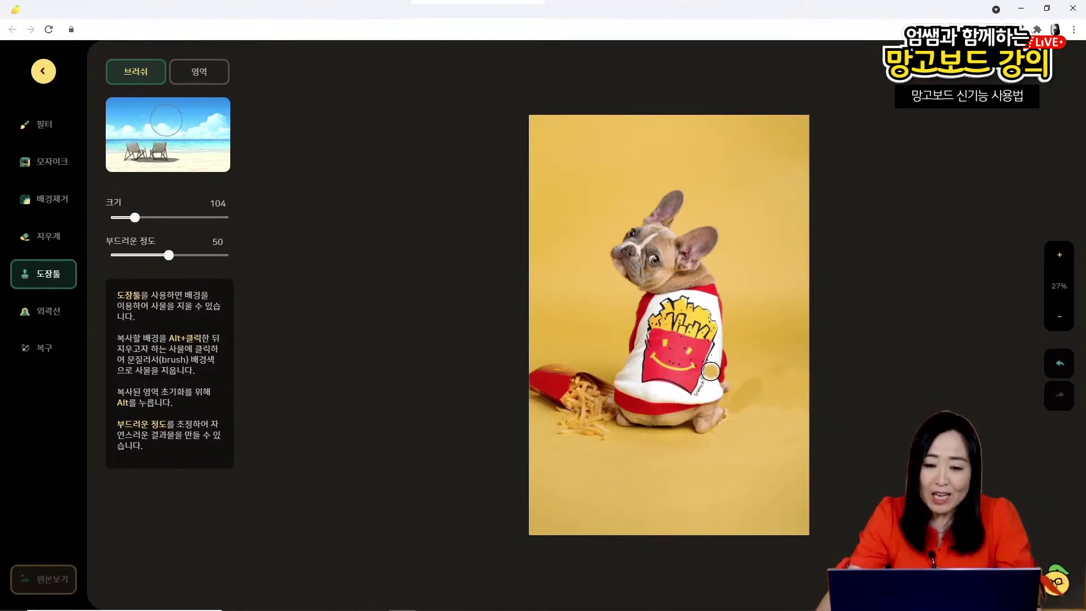
- Copy a background area above the fries left of the dog with the stamp tool's 영역 mode and cover those fries with it
{"action": "left_click", "coordinate": [207, 76]}
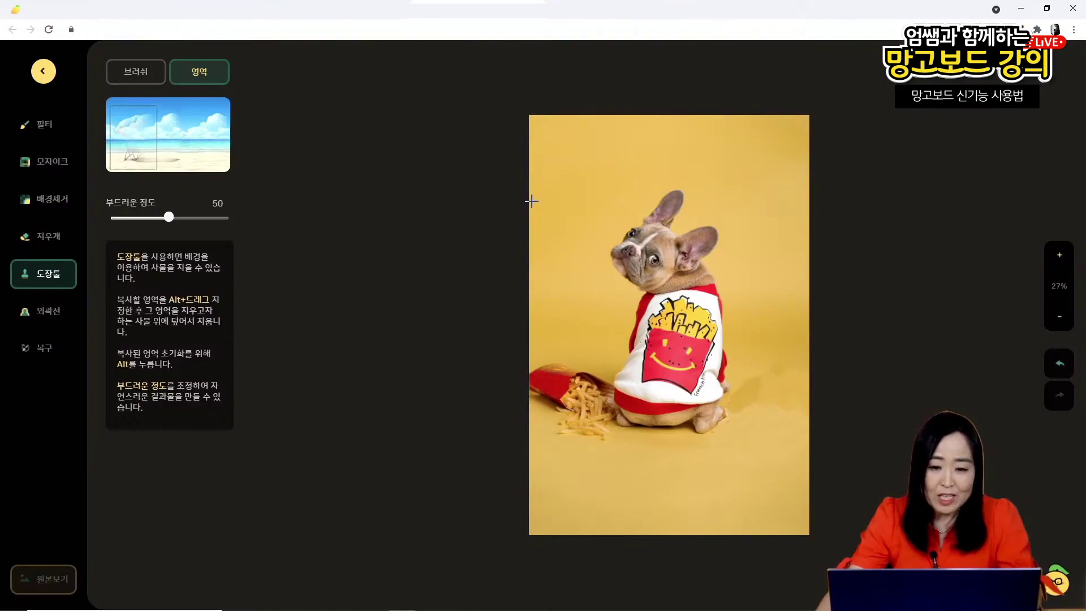
{"action": "left_click_drag", "start_coordinate": [550, 226], "coordinate": [600, 336]}
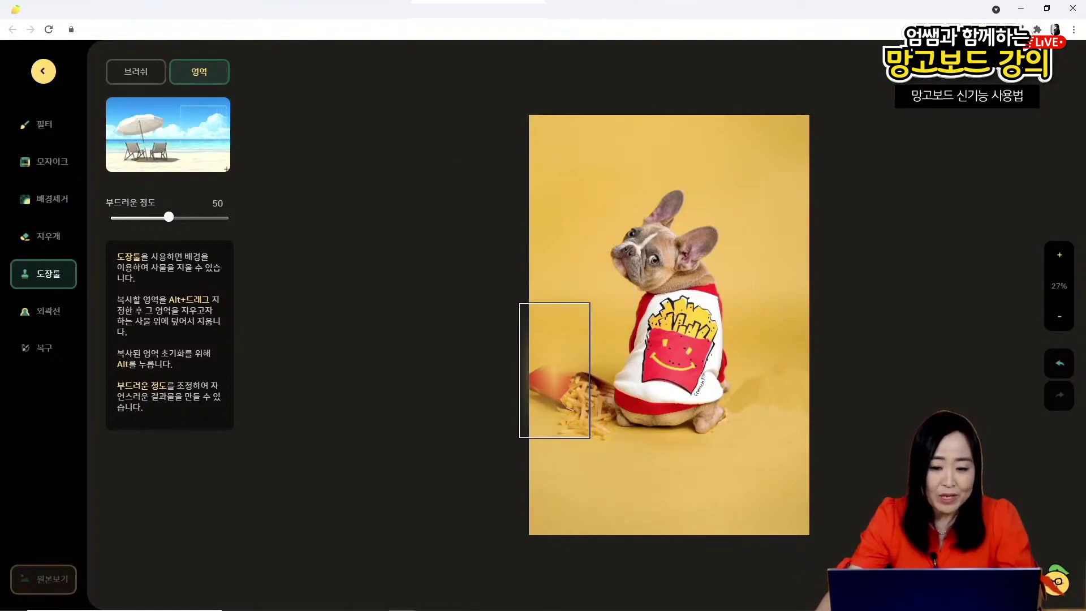
{"action": "mouse_move", "coordinate": [551, 376]}
{"action": "left_mouse_down"}
{"action": "mouse_move", "coordinate": [563, 399]}
{"action": "mouse_move", "coordinate": [546, 364]}
{"action": "mouse_move", "coordinate": [550, 403]}
{"action": "mouse_move", "coordinate": [560, 391]}
{"action": "mouse_move", "coordinate": [572, 410]}
{"action": "mouse_move", "coordinate": [578, 394]}
{"action": "left_mouse_up"}
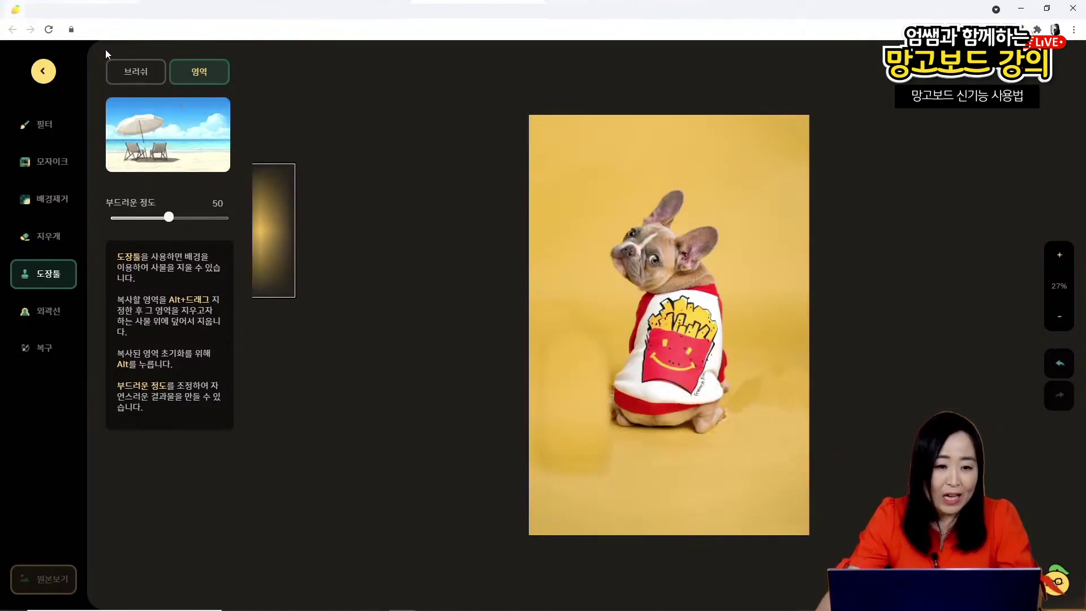
- Touch up the patched background left of the dog with the stamp brush and save the edited photo to the page
{"action": "left_click", "coordinate": [135, 77]}
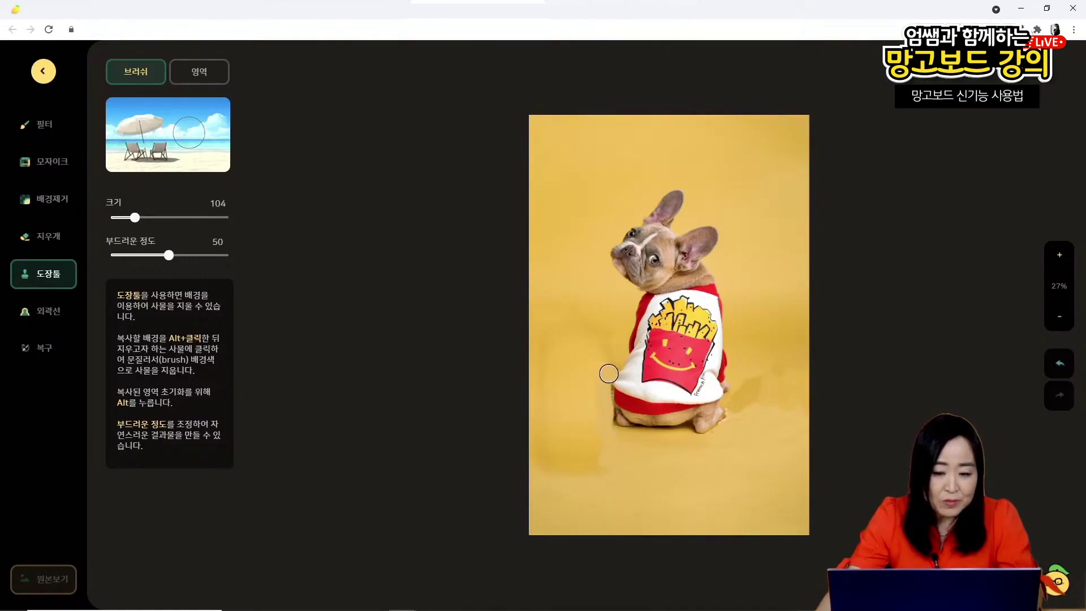
{"action": "left_click", "coordinate": [51, 70]}
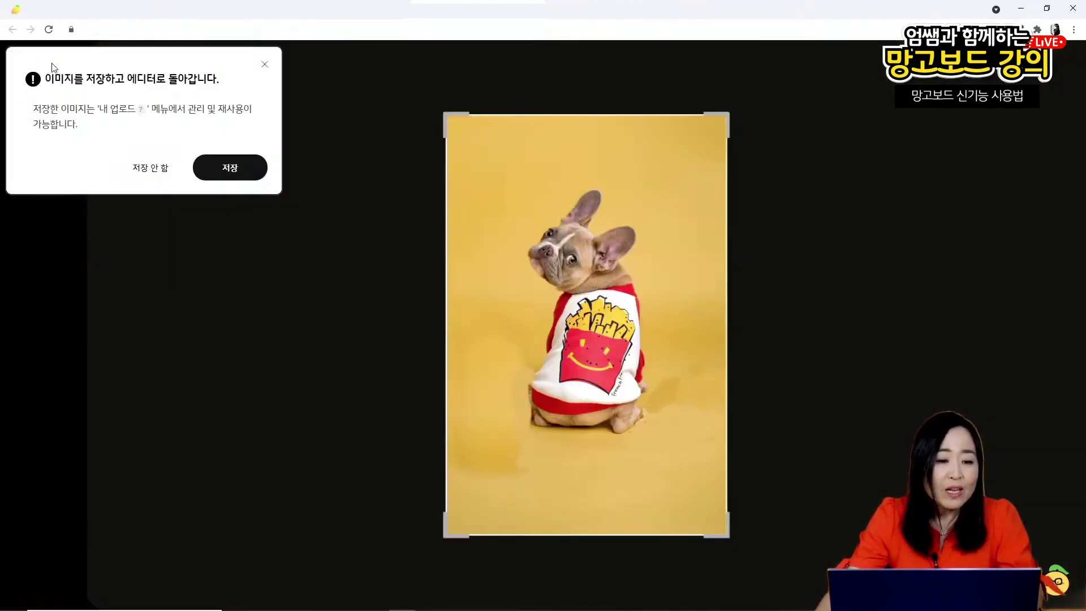
{"action": "left_click", "coordinate": [230, 170]}
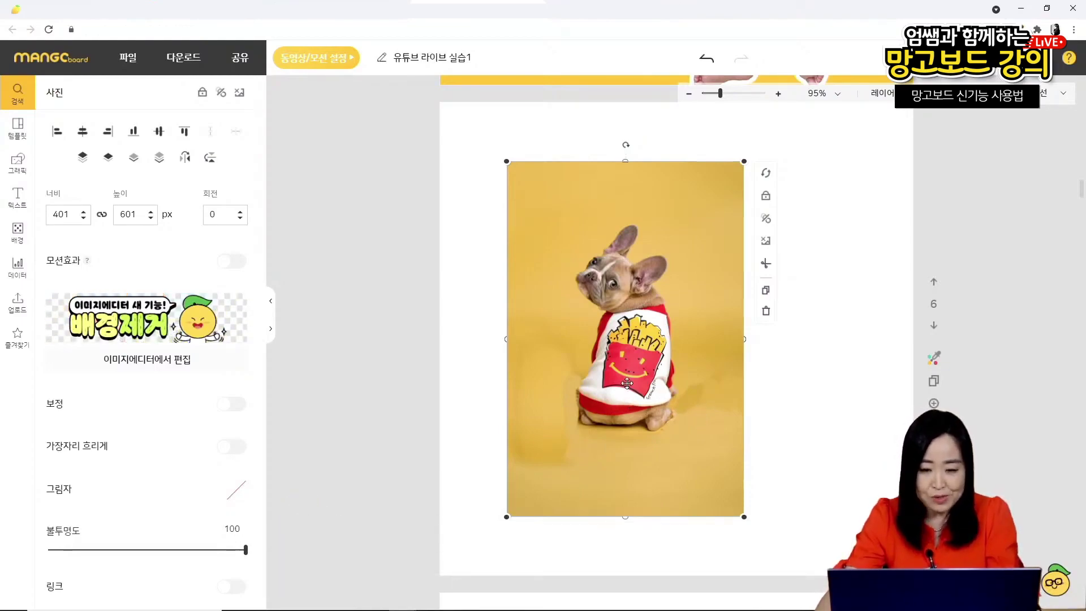
- Advance the presentation to the 텍스트 긴그림자 slide and return to the Mangoboard editor
{"action": "key", "text": "alt+Tab"}
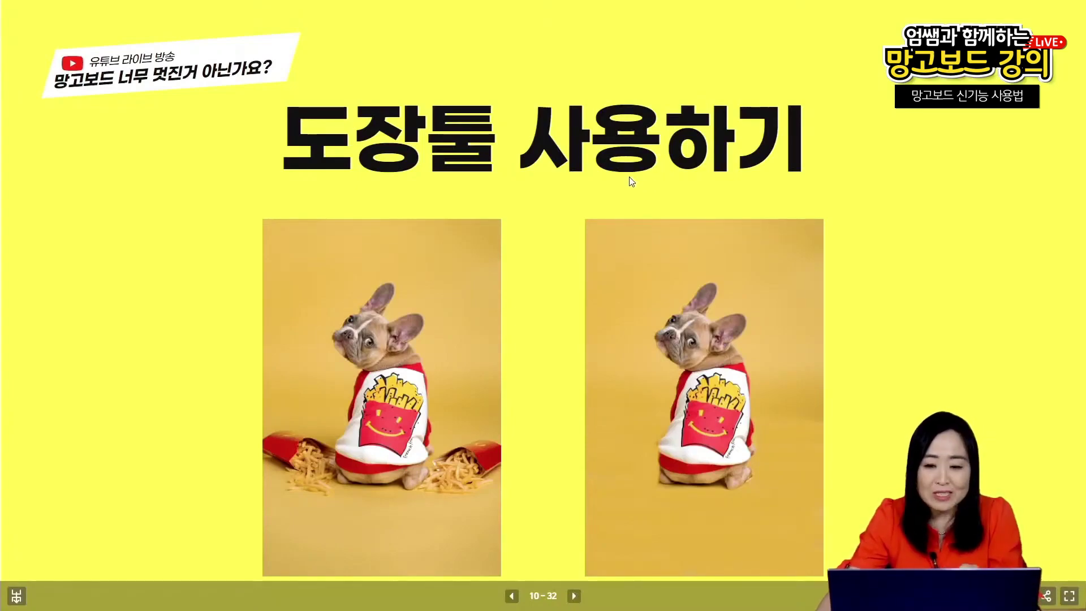
{"action": "key", "text": "Right"}
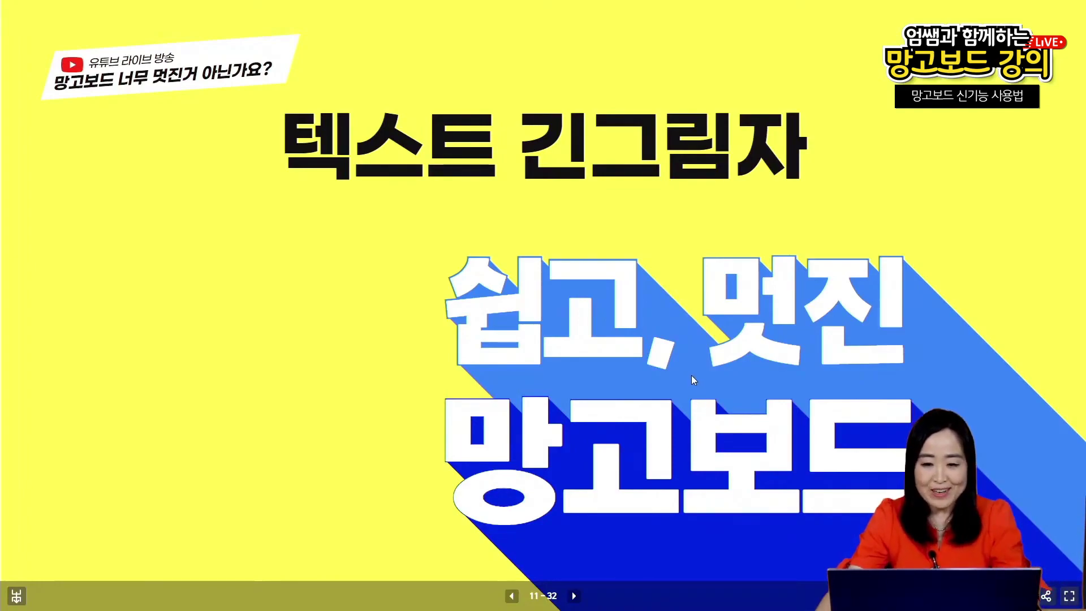
{"action": "key", "text": "alt+Tab"}
- Select both text lines, 쉽고, 멋진 and 망고보드, on page 8 and set their text color to white (#ffffff)
{"action": "scroll", "coordinate": [704, 289], "scroll_direction": "up", "scroll_amount": 2}
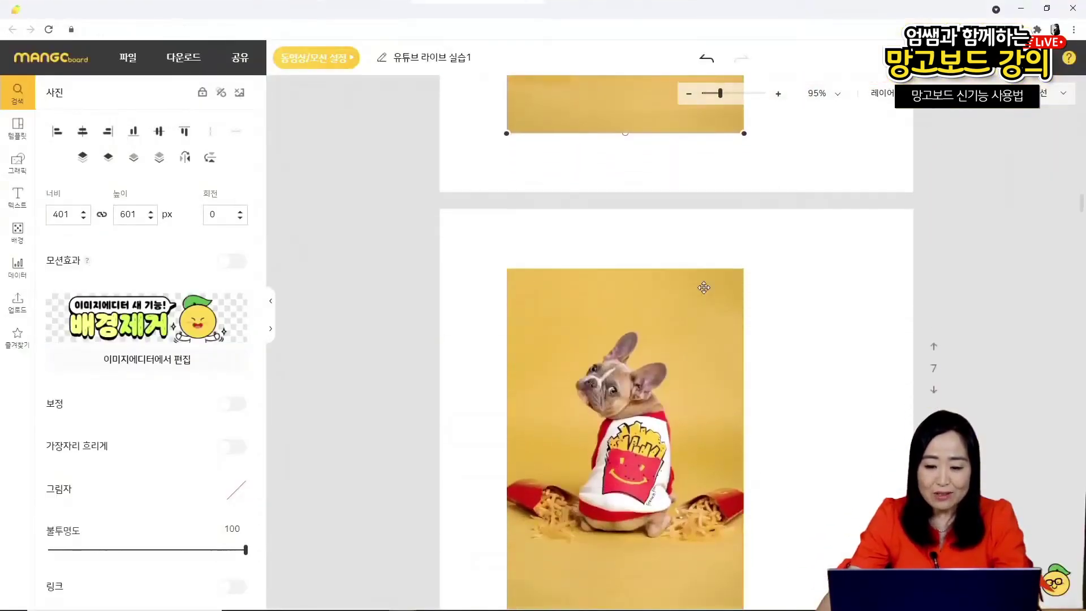
{"action": "scroll", "coordinate": [704, 289], "scroll_direction": "down", "scroll_amount": 8}
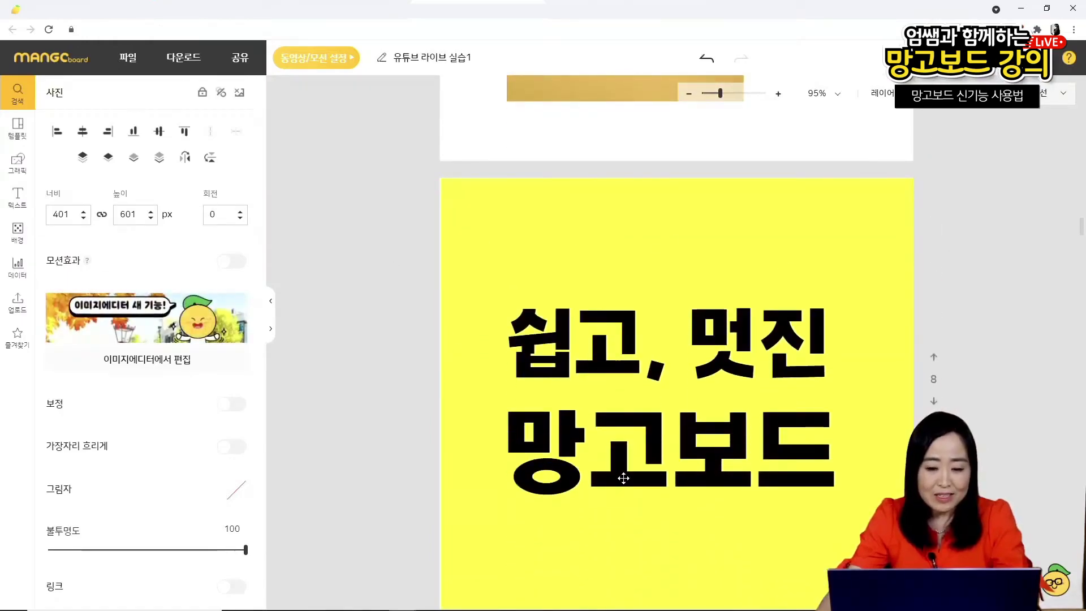
{"action": "left_click", "coordinate": [586, 385]}
{"action": "left_click", "coordinate": [594, 449]}
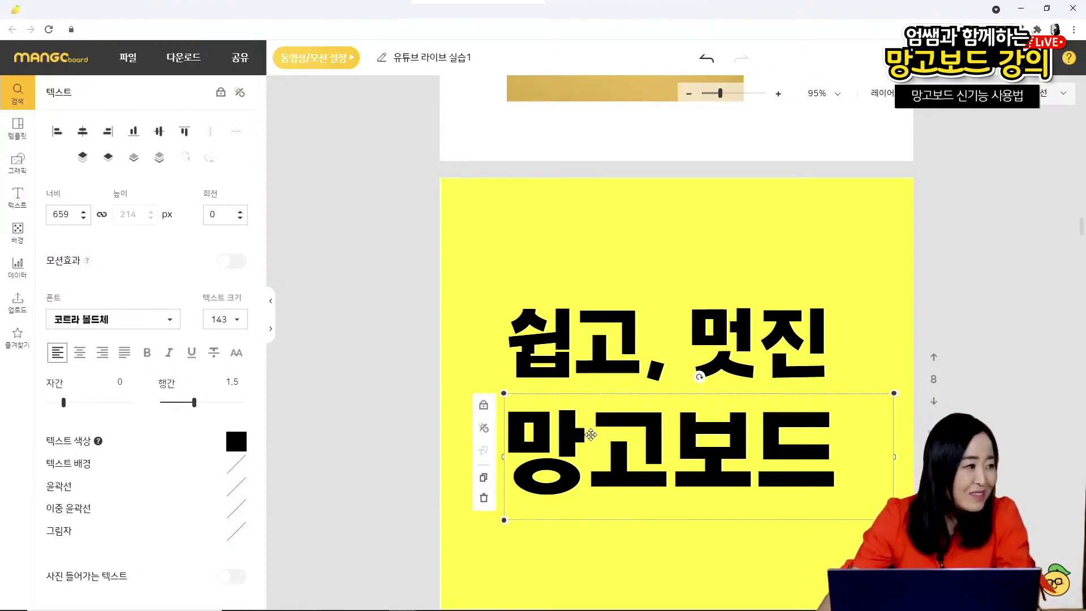
{"action": "left_click_drag", "start_coordinate": [638, 273], "coordinate": [550, 458]}
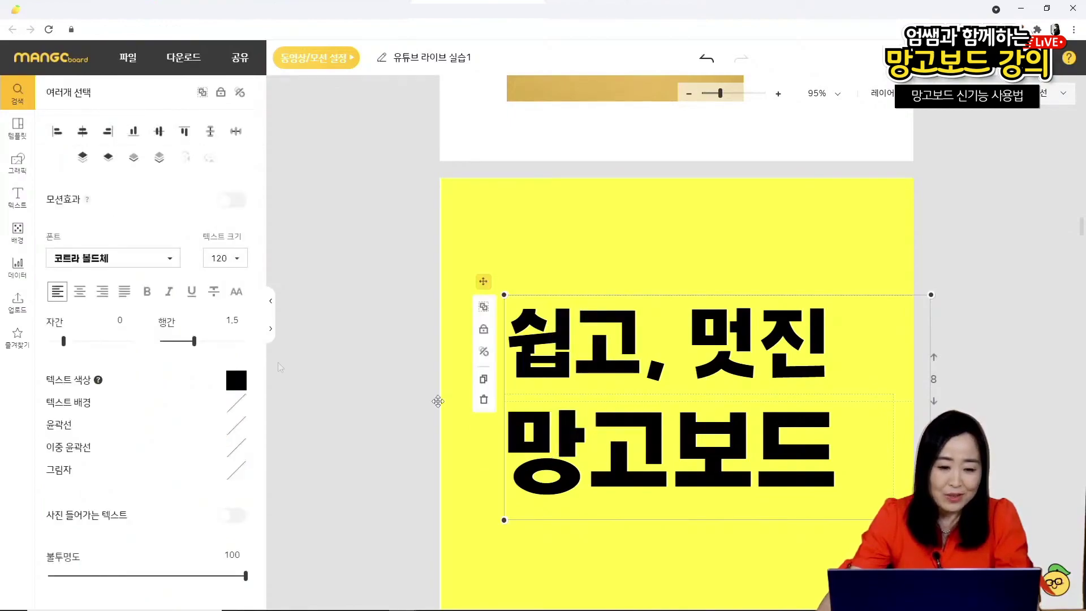
{"action": "left_click", "coordinate": [240, 382]}
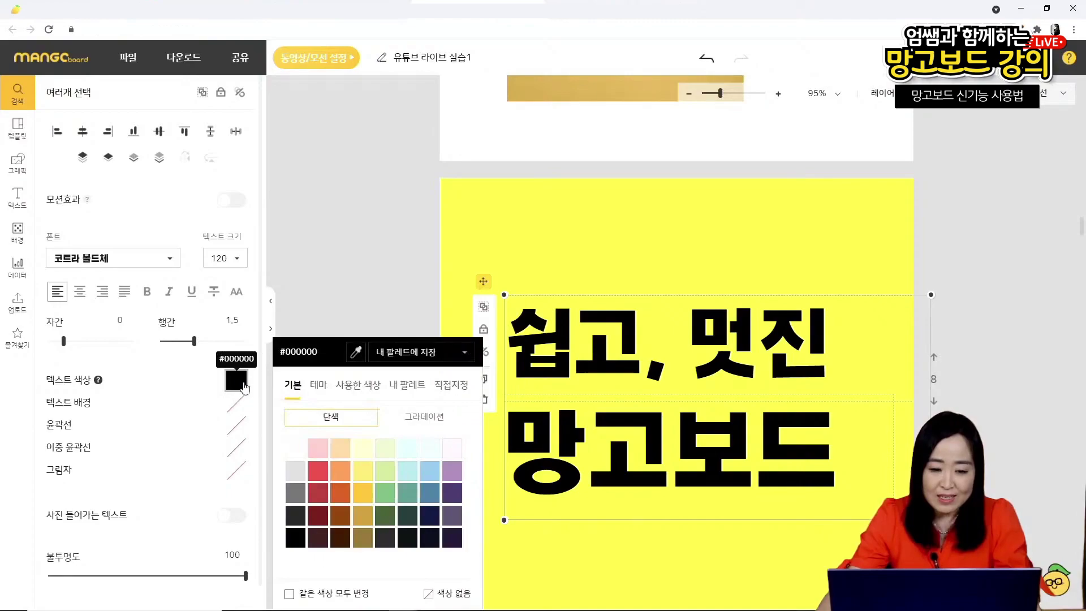
{"action": "left_click", "coordinate": [296, 448]}
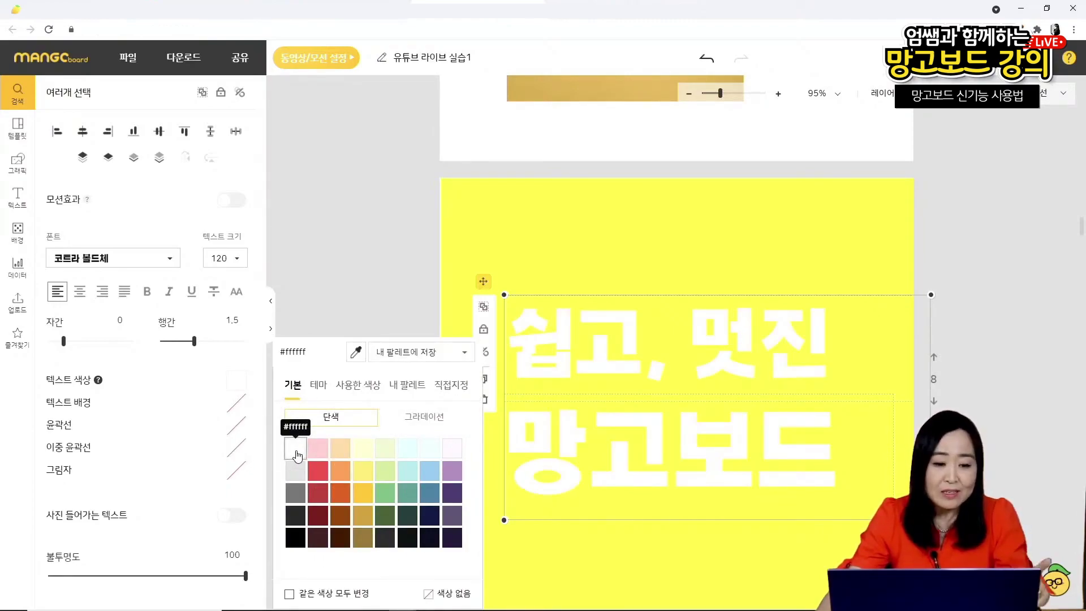
- Give both text lines a blue #3A86FF outline from the 독버섯 theme palette
{"action": "left_click", "coordinate": [240, 430]}
{"action": "left_click", "coordinate": [240, 429]}
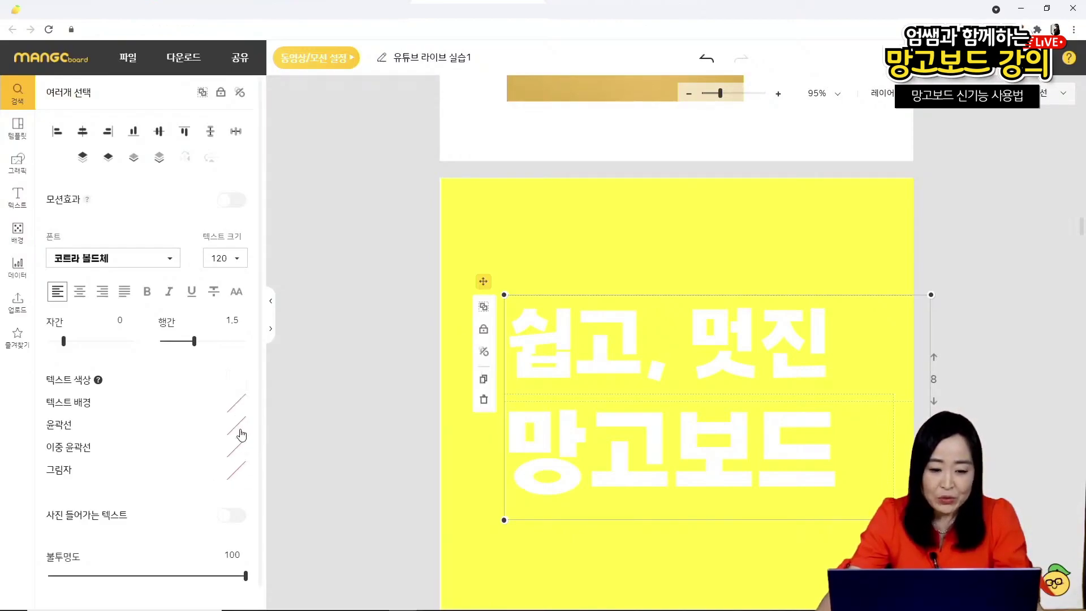
{"action": "left_click", "coordinate": [322, 415]}
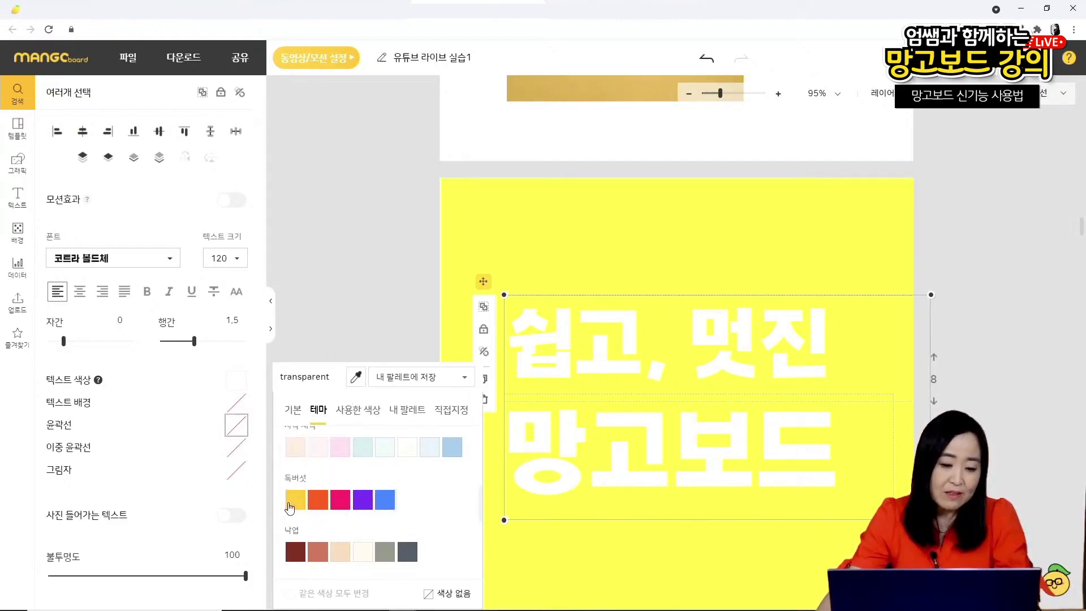
{"action": "left_click", "coordinate": [390, 508]}
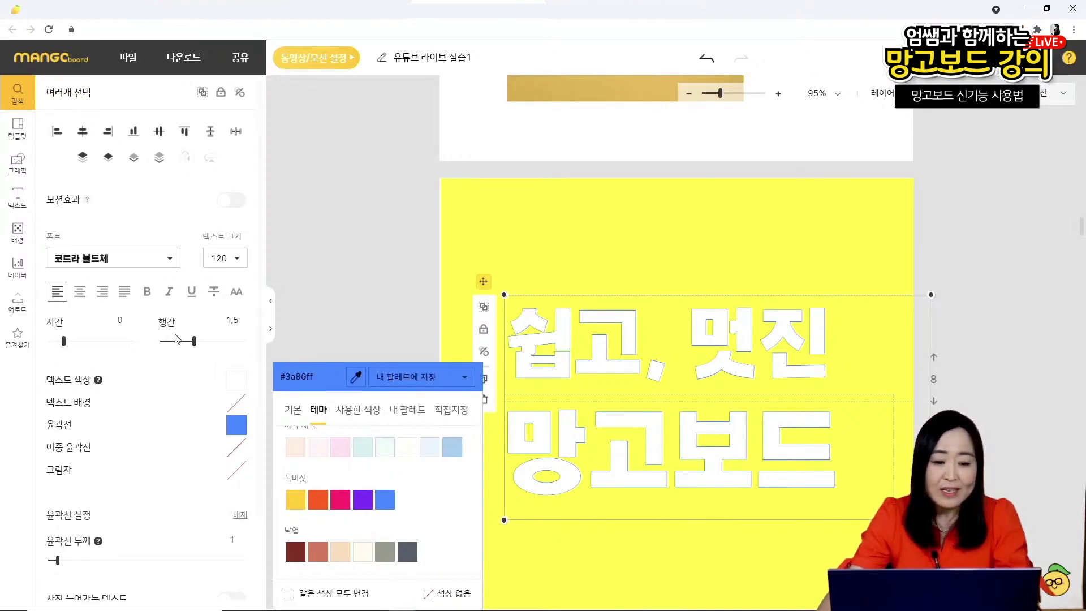
- Add a shadow in the 독버섯 theme's blue #3A86FF to both text lines
{"action": "scroll", "coordinate": [178, 342], "scroll_direction": "down", "scroll_amount": 2}
{"action": "left_click", "coordinate": [236, 361]}
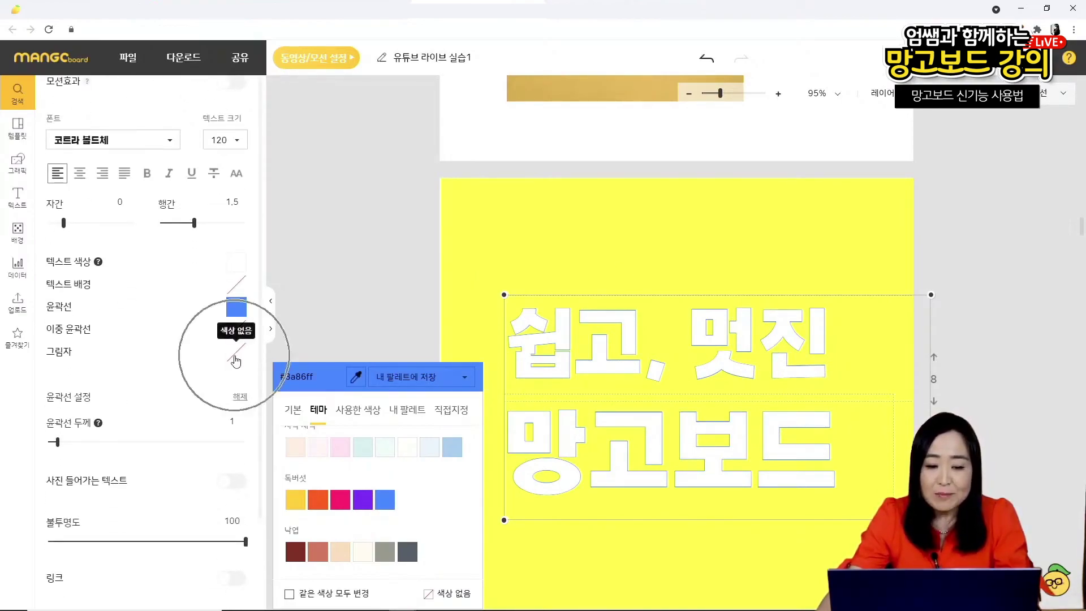
{"action": "left_click", "coordinate": [236, 357]}
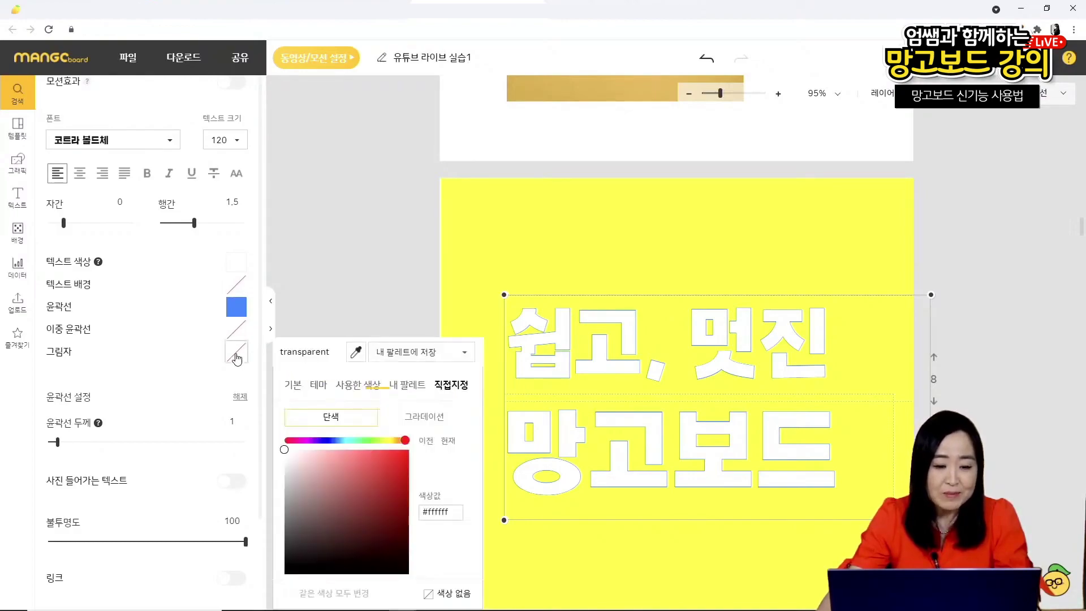
{"action": "left_click", "coordinate": [318, 392]}
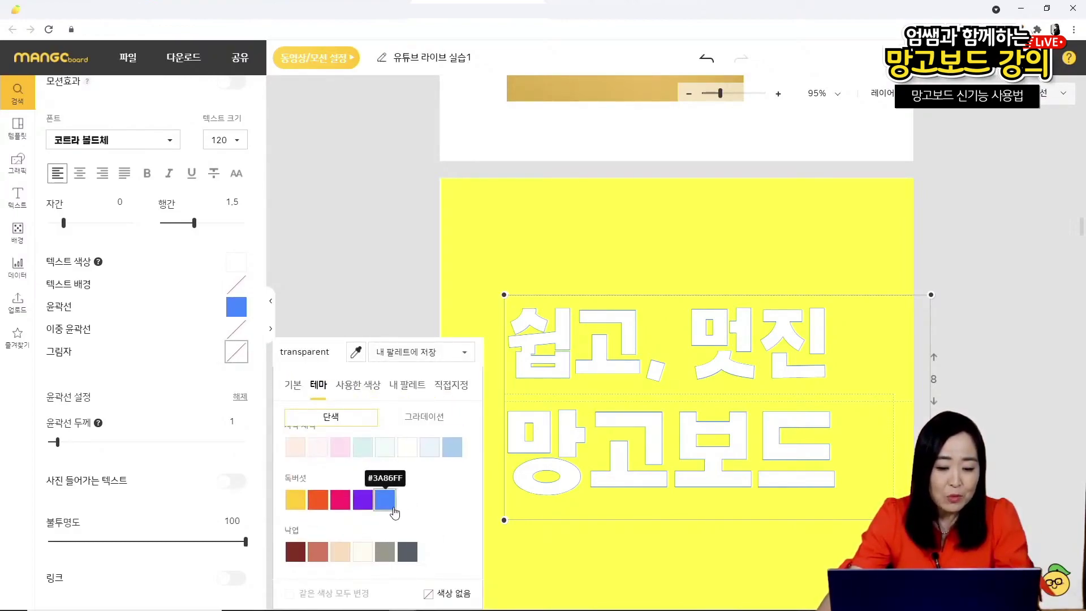
{"action": "left_click", "coordinate": [389, 508]}
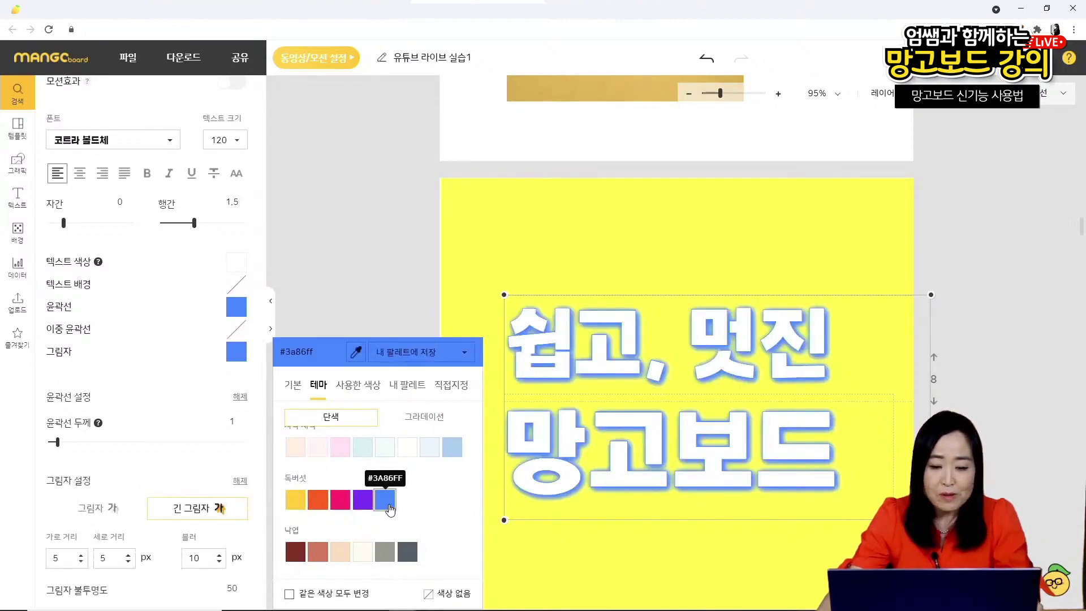
- Switch the texts' shadow to plain 그림자 and back to 긴 그림자, with horizontal and vertical distances of 500 px
{"action": "left_click", "coordinate": [97, 508]}
{"action": "scroll", "coordinate": [47, 410], "scroll_direction": "down", "scroll_amount": 3}
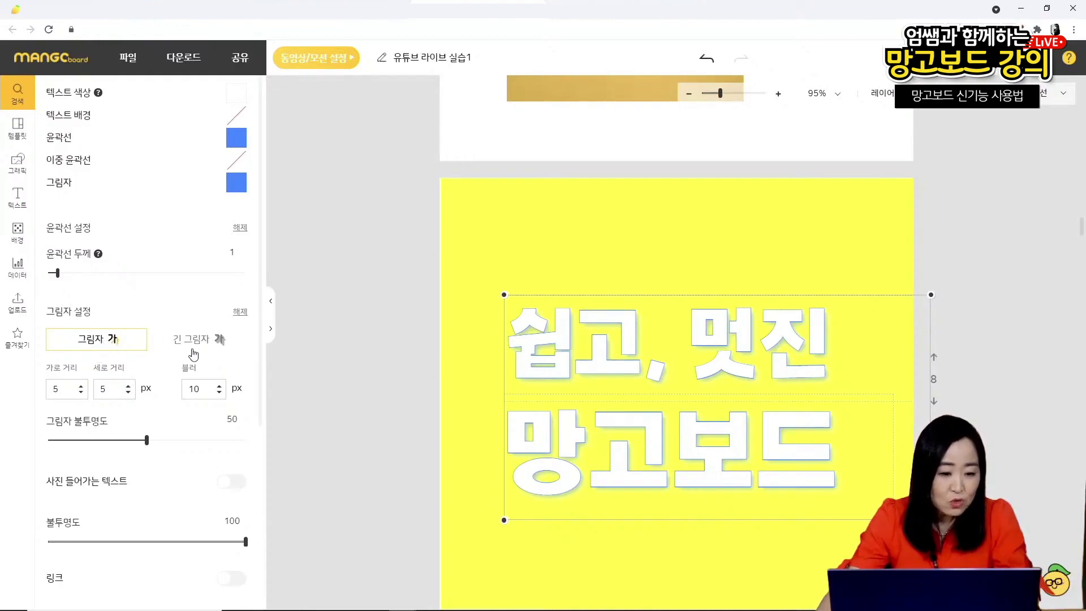
{"action": "left_click", "coordinate": [111, 345]}
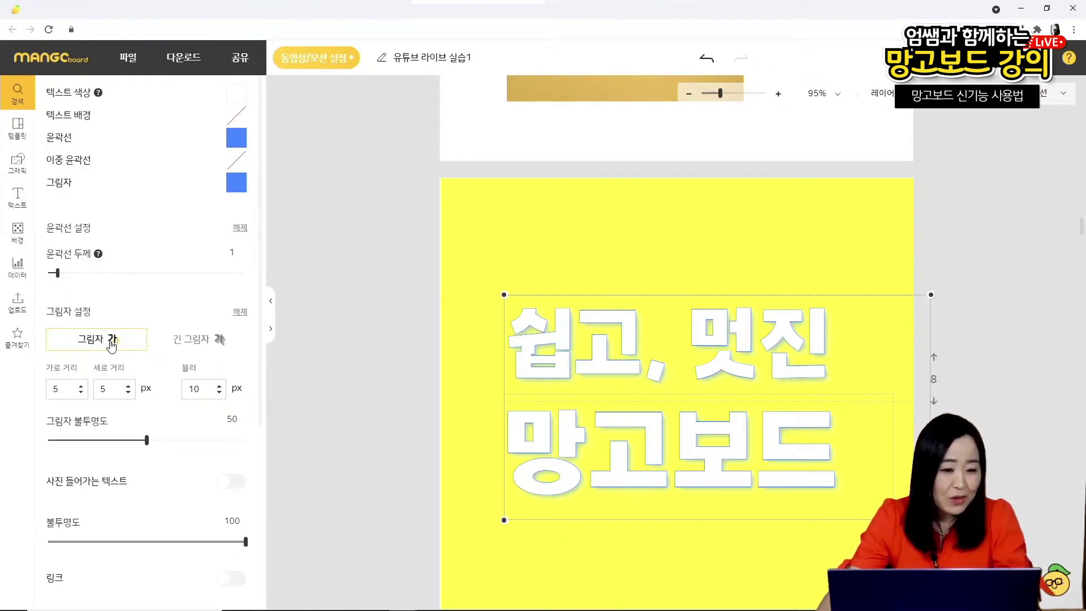
{"action": "left_click", "coordinate": [197, 342]}
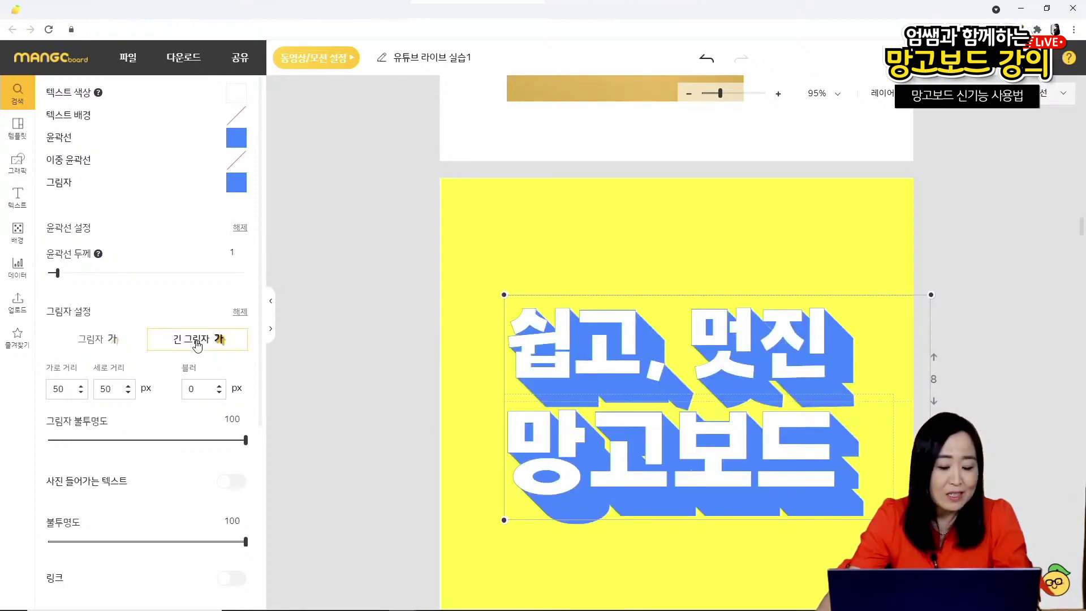
{"action": "double_click", "coordinate": [66, 389]}
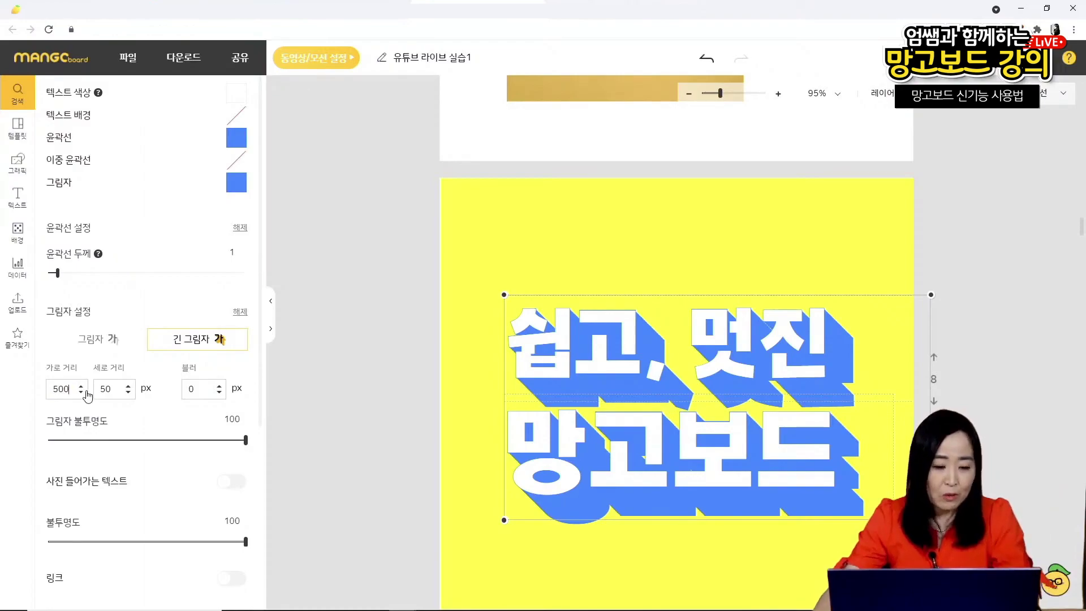
{"action": "left_click", "coordinate": [111, 389]}
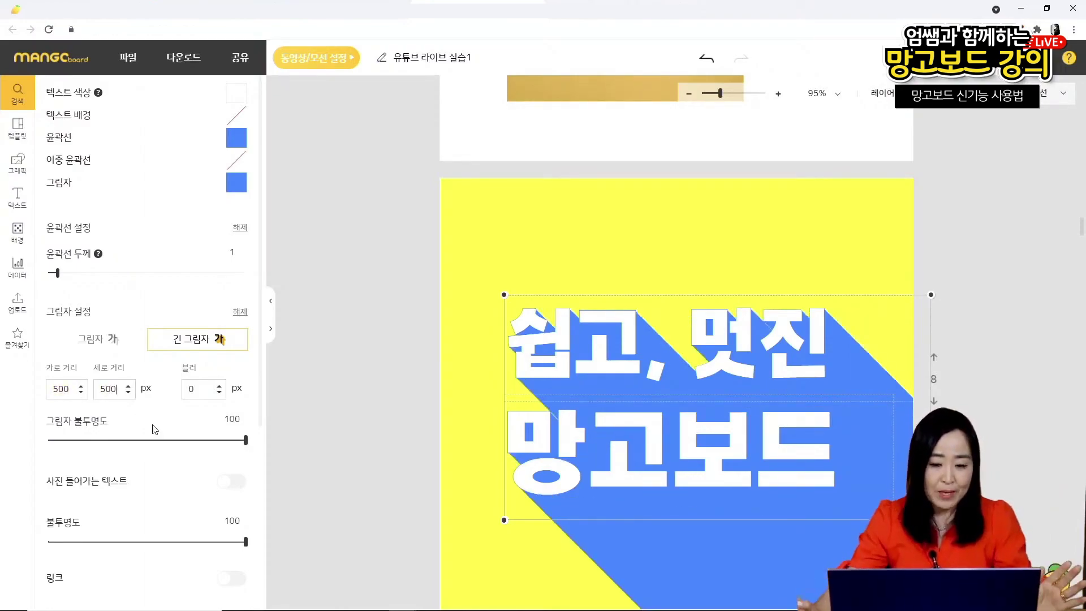
- Darken the long shadow of the 망고보드 line on page 8 to the custom blue #0358de
{"action": "left_click", "coordinate": [655, 274]}
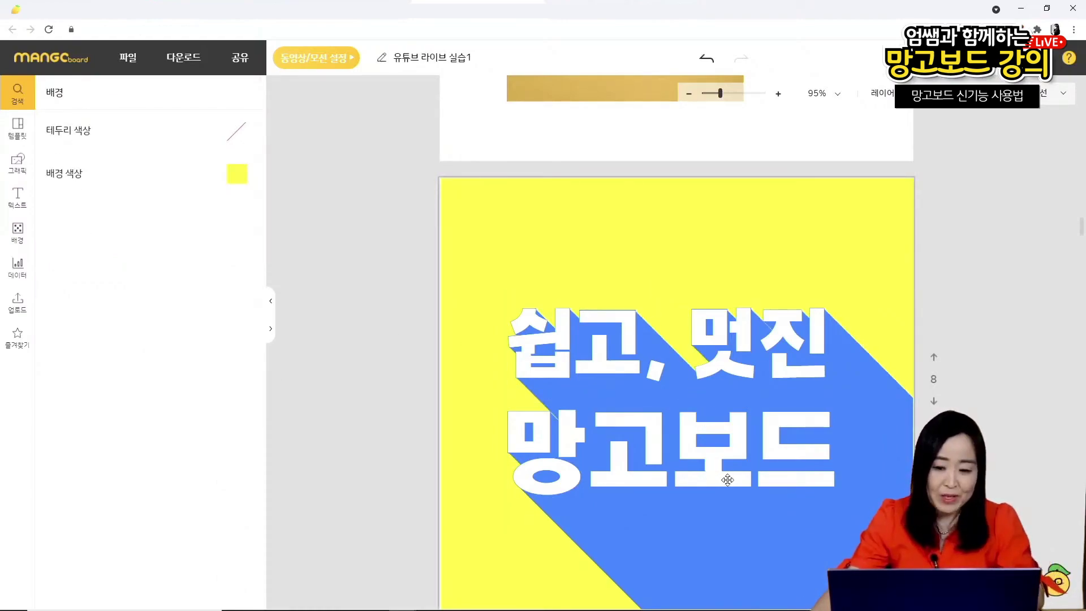
{"action": "left_click", "coordinate": [627, 341]}
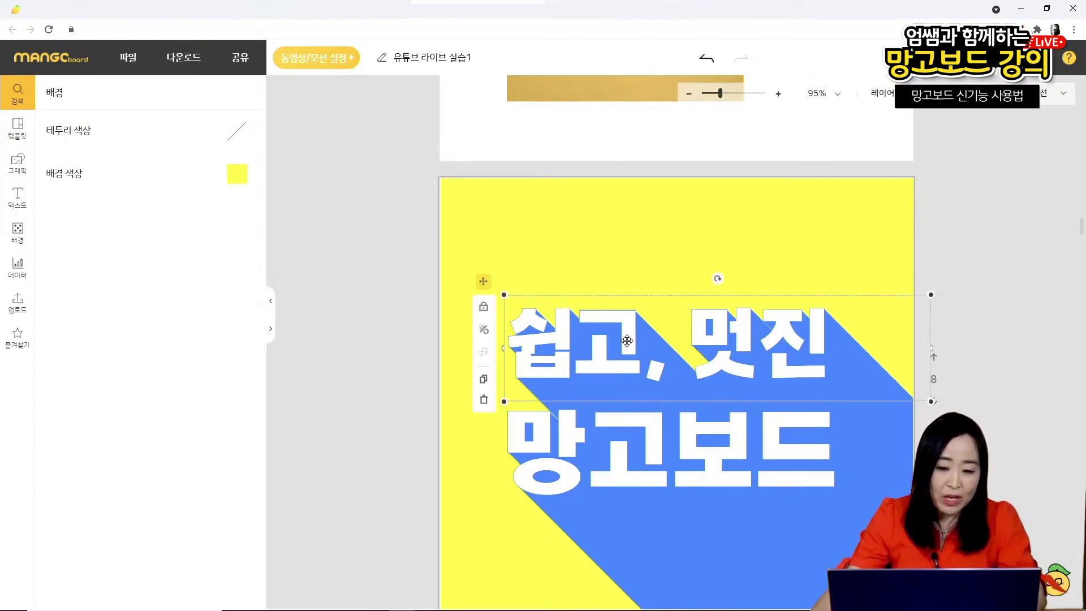
{"action": "left_click", "coordinate": [652, 456]}
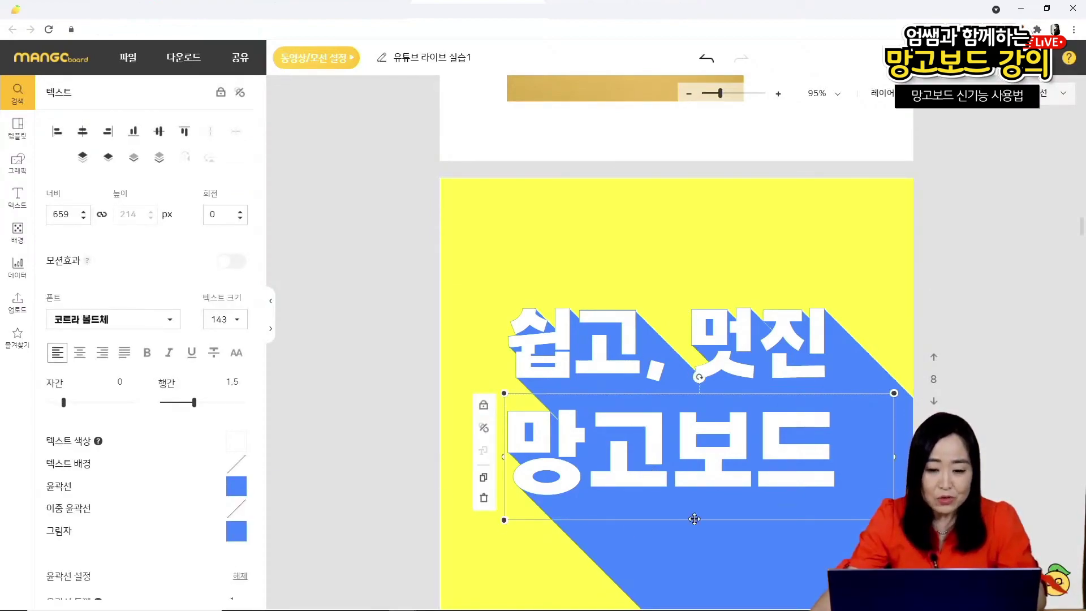
{"action": "scroll", "coordinate": [170, 317], "scroll_direction": "down", "scroll_amount": 4}
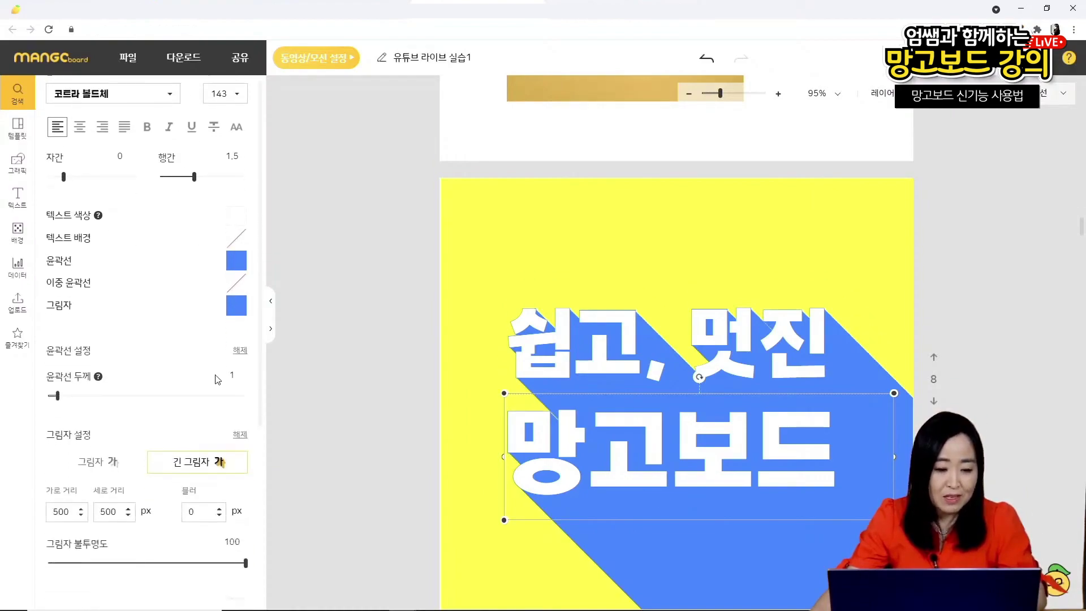
{"action": "left_click", "coordinate": [238, 306]}
{"action": "left_click", "coordinate": [452, 344]}
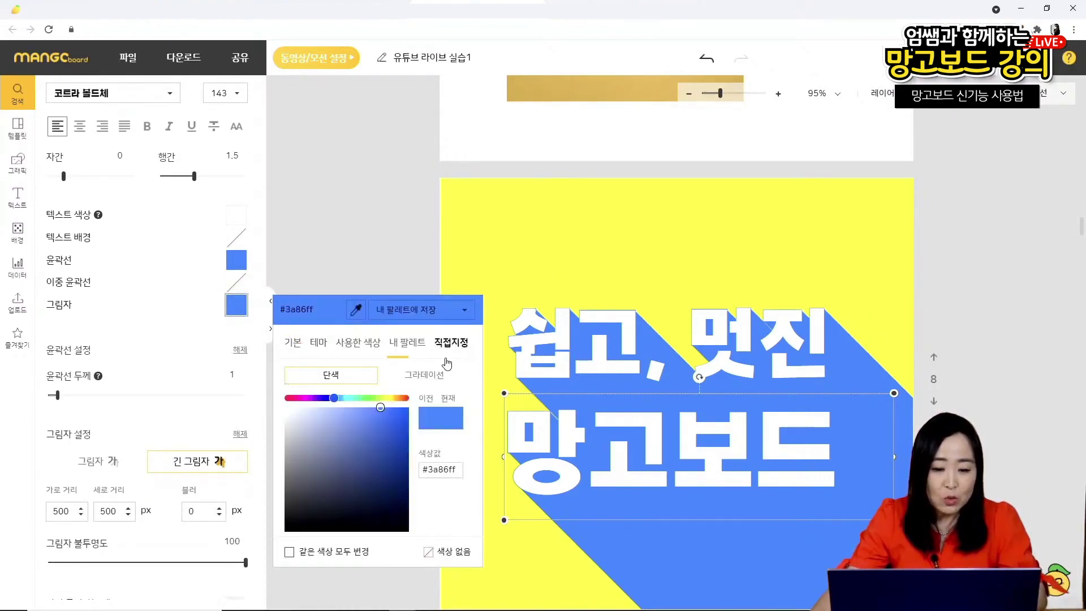
{"action": "left_click_drag", "start_coordinate": [392, 415], "coordinate": [403, 421]}
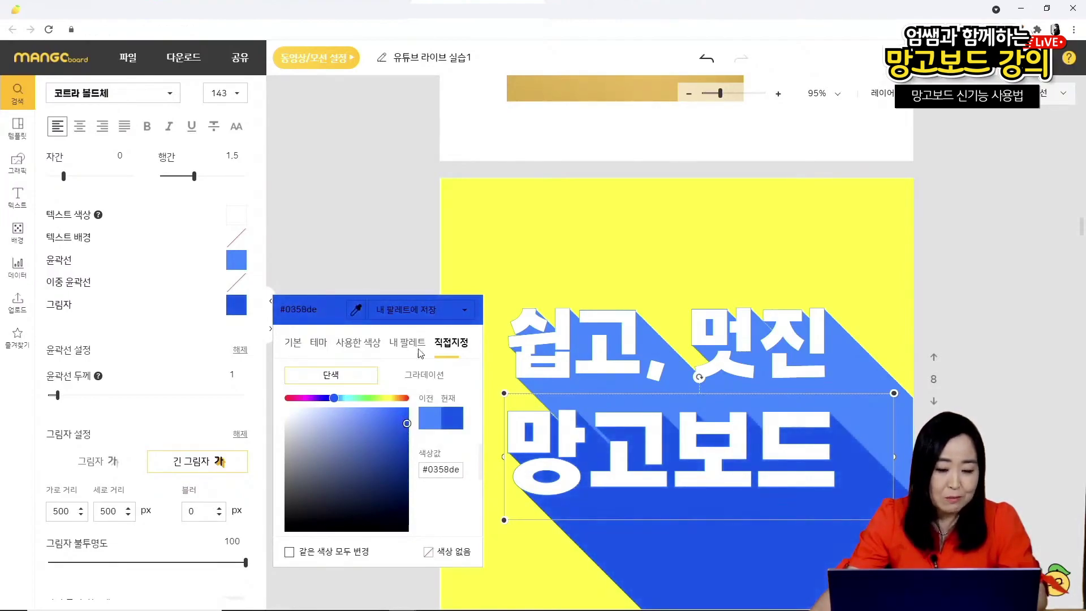
{"action": "left_click", "coordinate": [391, 171]}
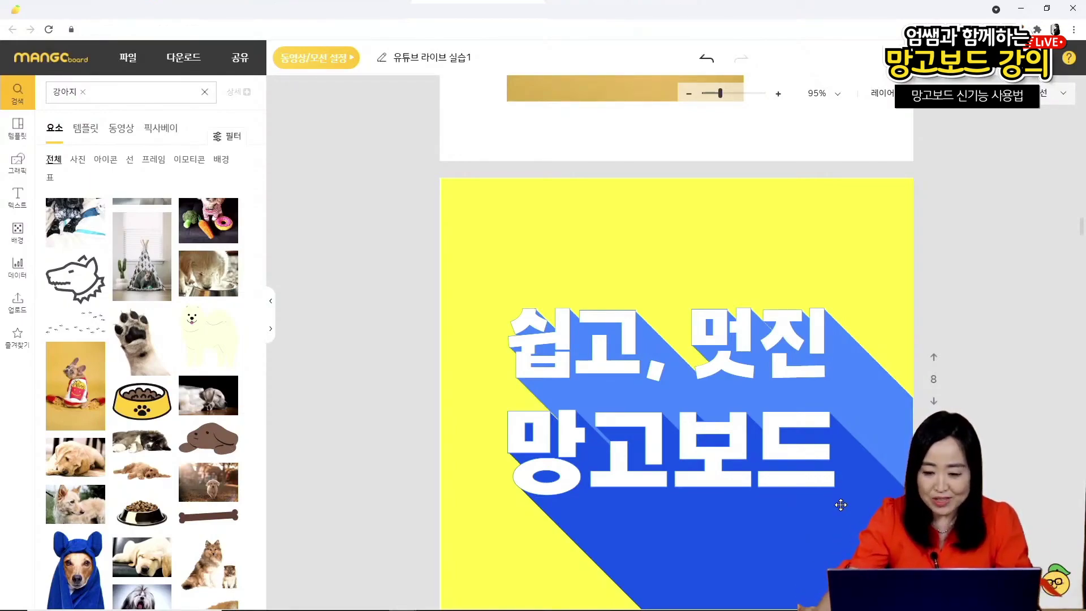
- Show the next presentation slide, 사진 넣는 텍스트, and return to the editor
{"action": "scroll", "coordinate": [888, 469], "scroll_direction": "down", "scroll_amount": 3}
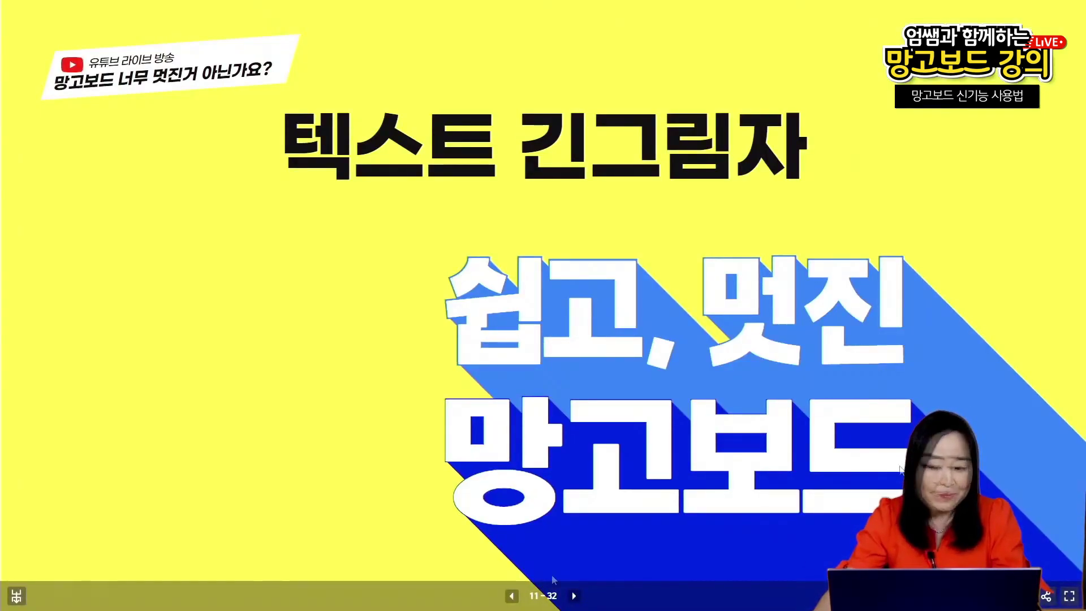
{"action": "left_click", "coordinate": [573, 596]}
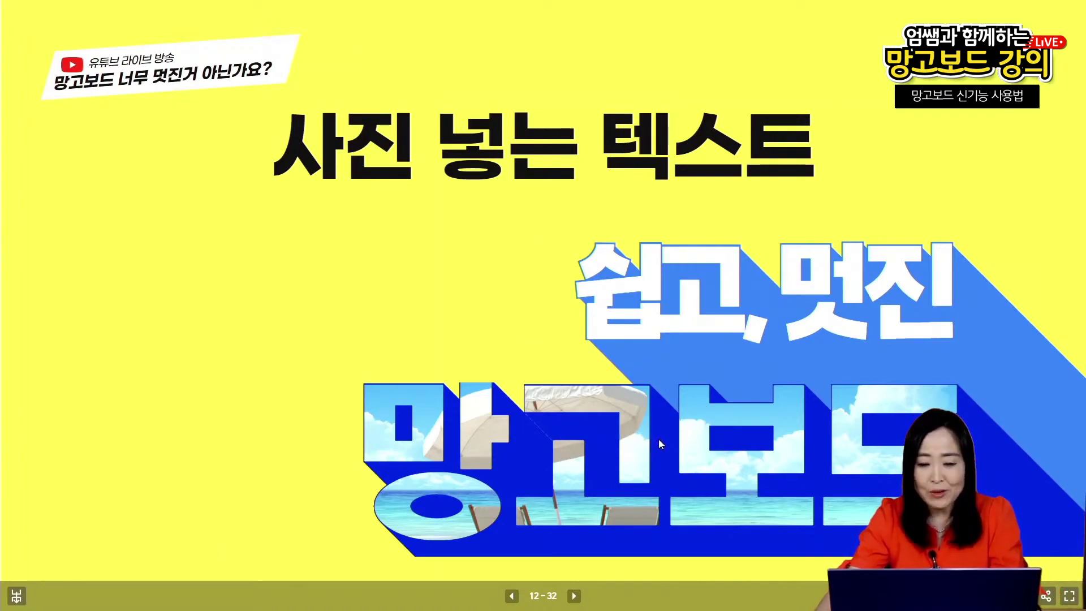
{"action": "key", "text": "Escape"}
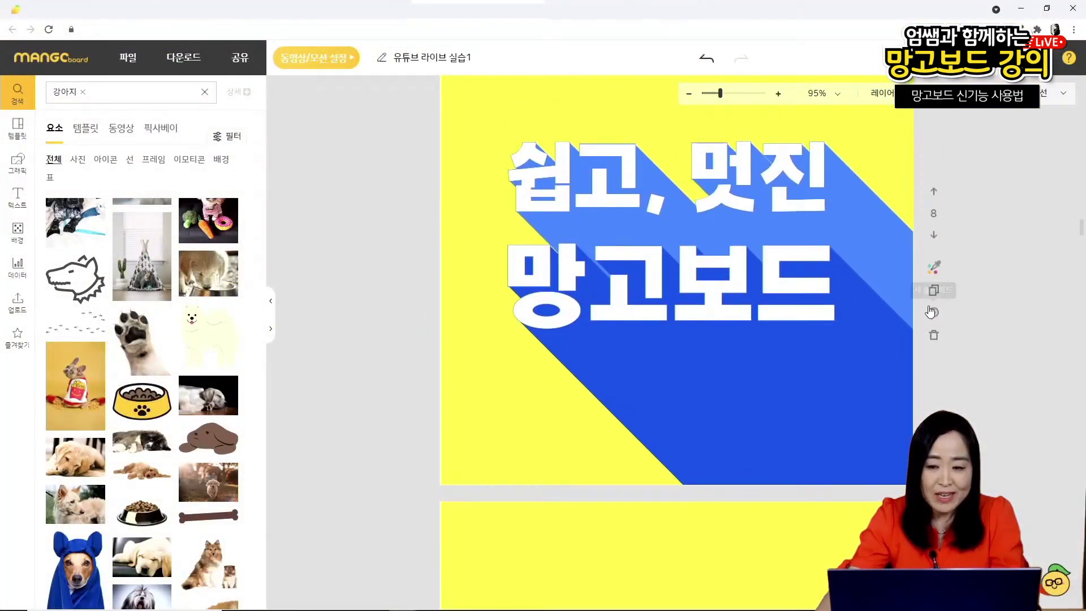
- Duplicate page 8, shrink 쉽고, 멋진 on the copy to text size 93 and shift 망고보드 slightly to the right
{"action": "left_click", "coordinate": [933, 315]}
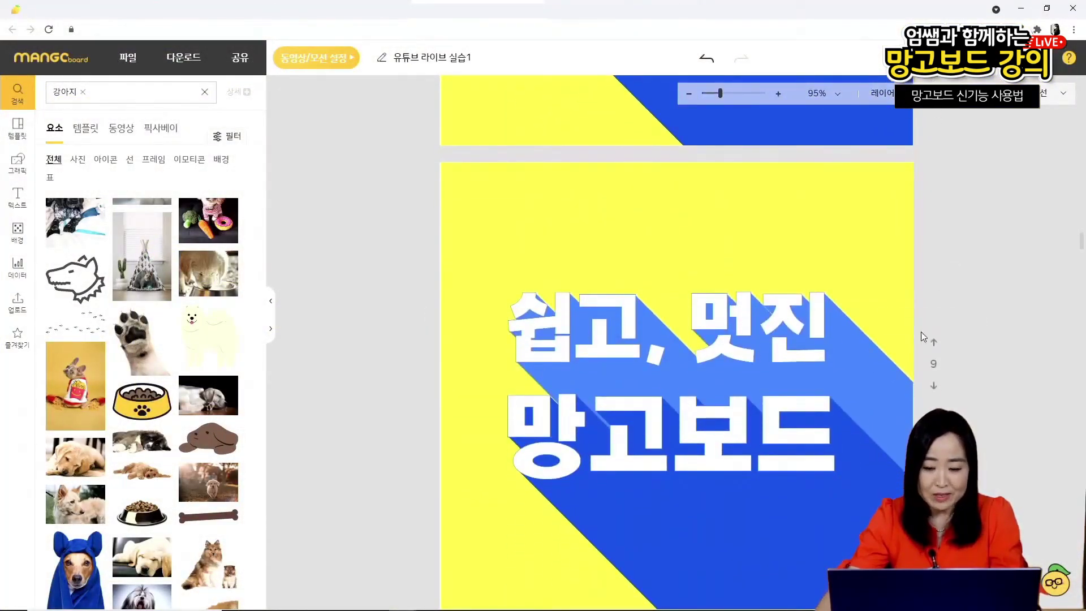
{"action": "left_click", "coordinate": [675, 346]}
{"action": "left_click_drag", "start_coordinate": [481, 339], "coordinate": [594, 345]}
{"action": "left_click", "coordinate": [686, 468]}
{"action": "left_click_drag", "start_coordinate": [686, 468], "coordinate": [705, 460]}
{"action": "left_click", "coordinate": [705, 460]}
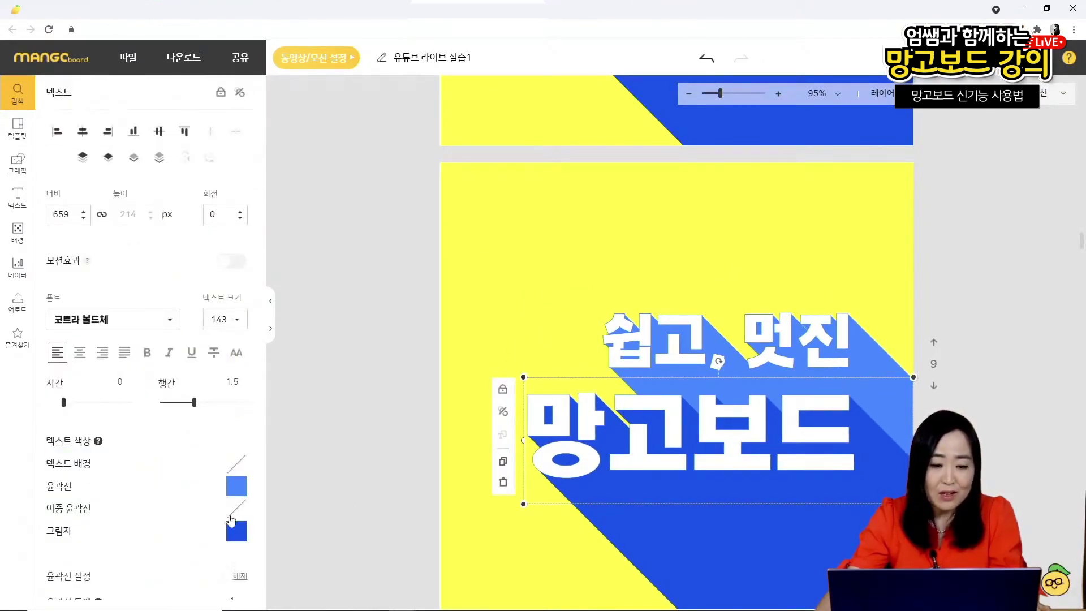
- Enable 사진 들어가는 텍스트 for the 망고보드 line on page 9
{"action": "scroll", "coordinate": [238, 518], "scroll_direction": "down", "scroll_amount": 5}
{"action": "scroll", "coordinate": [205, 530], "scroll_direction": "down", "scroll_amount": 1}
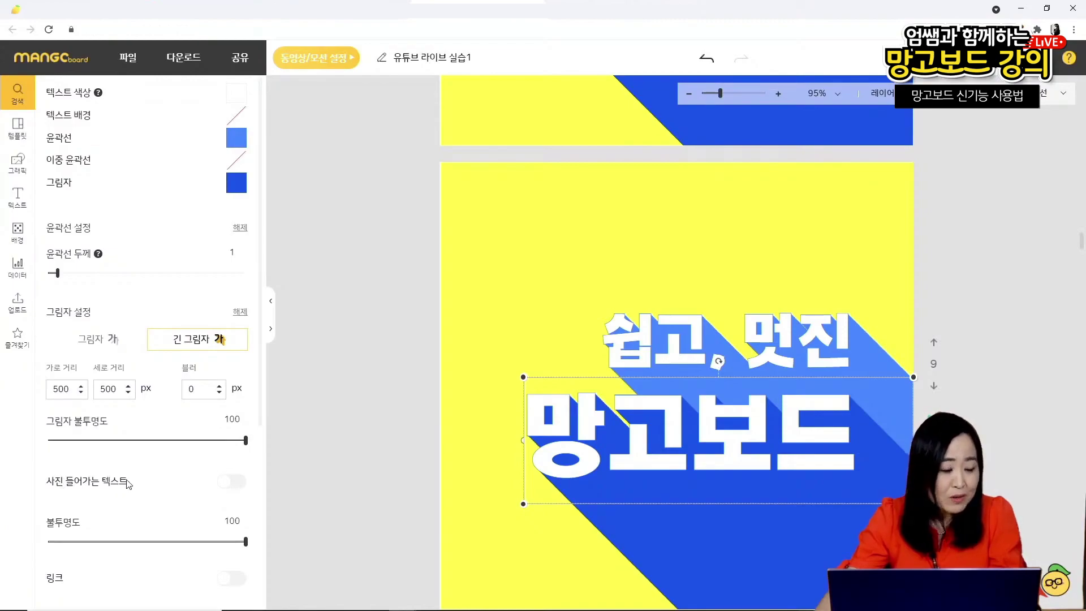
{"action": "left_click", "coordinate": [245, 491]}
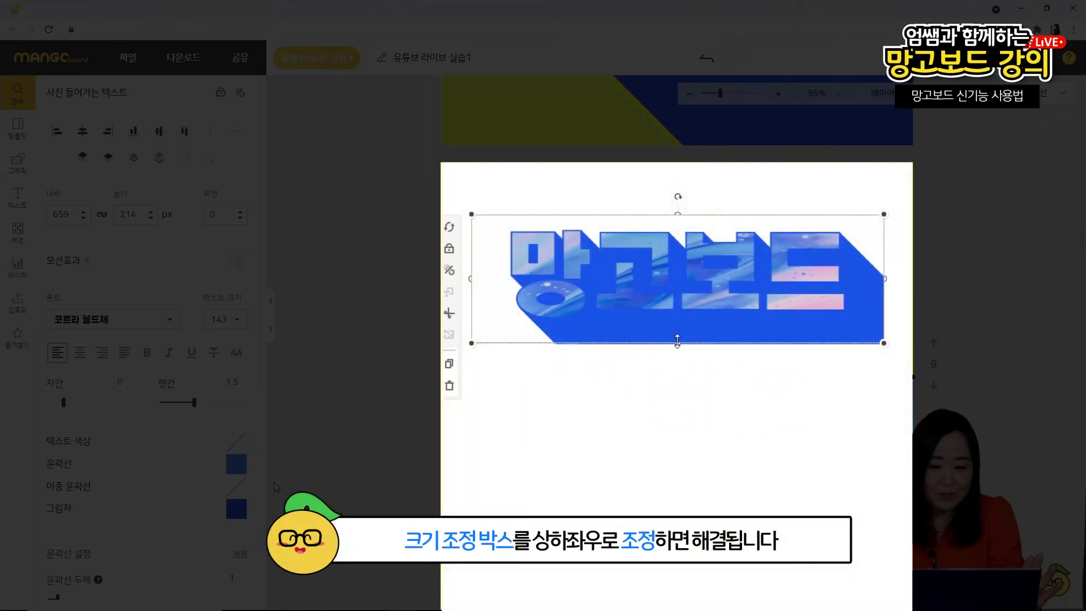
{"action": "left_click_drag", "start_coordinate": [678, 342], "coordinate": [678, 593]}
{"action": "left_click_drag", "start_coordinate": [681, 480], "coordinate": [681, 401]}
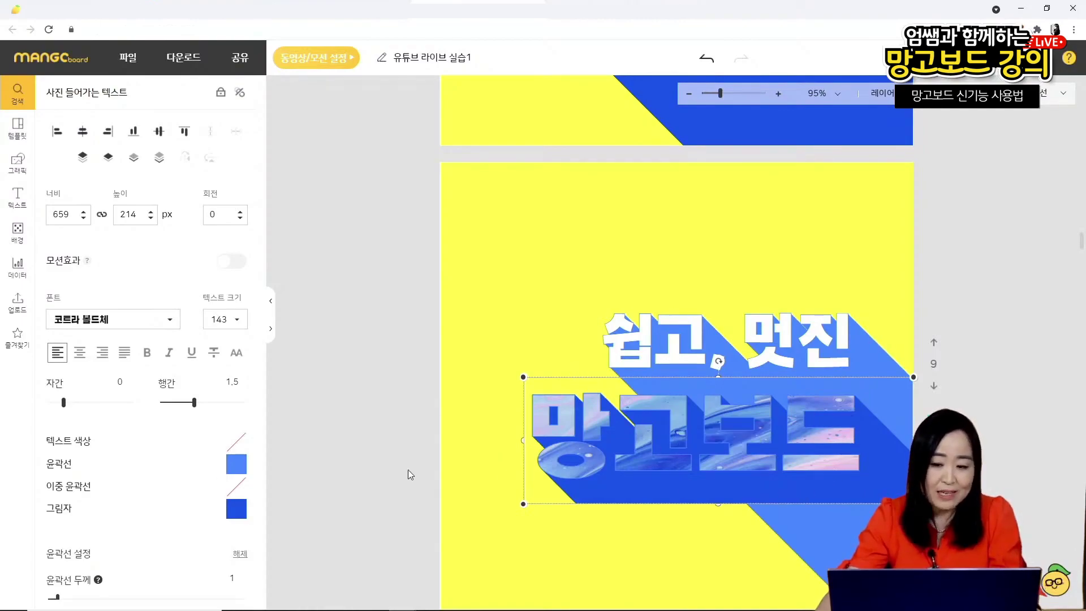
{"action": "left_click", "coordinate": [399, 413]}
- Fill the 망고보드 text with the library photo of a white parasol and beach chairs by the sea
{"action": "left_click", "coordinate": [83, 92]}
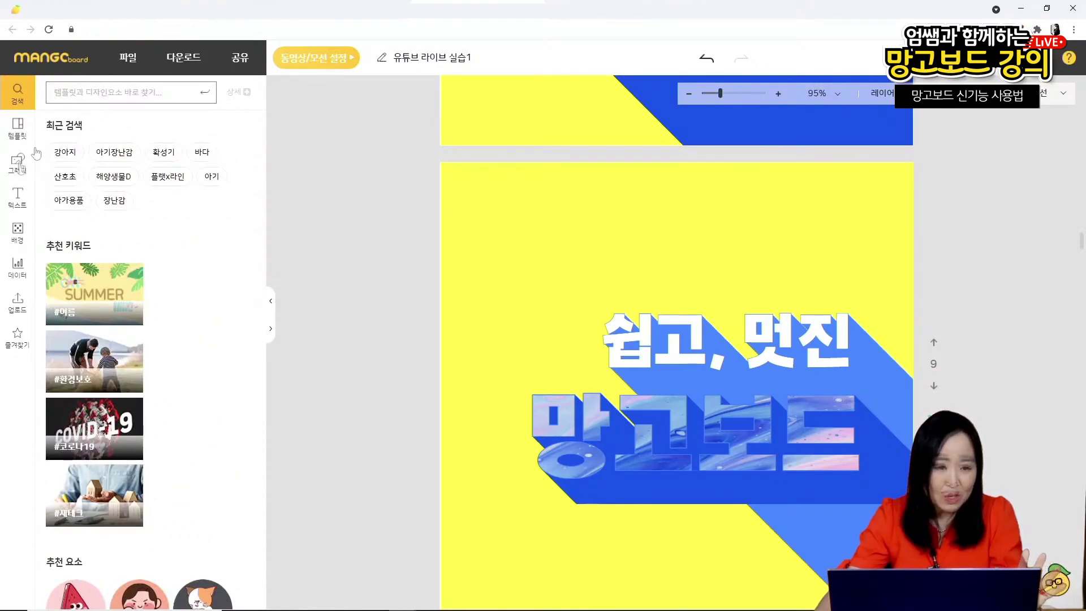
{"action": "left_click", "coordinate": [17, 163]}
{"action": "left_click", "coordinate": [55, 128]}
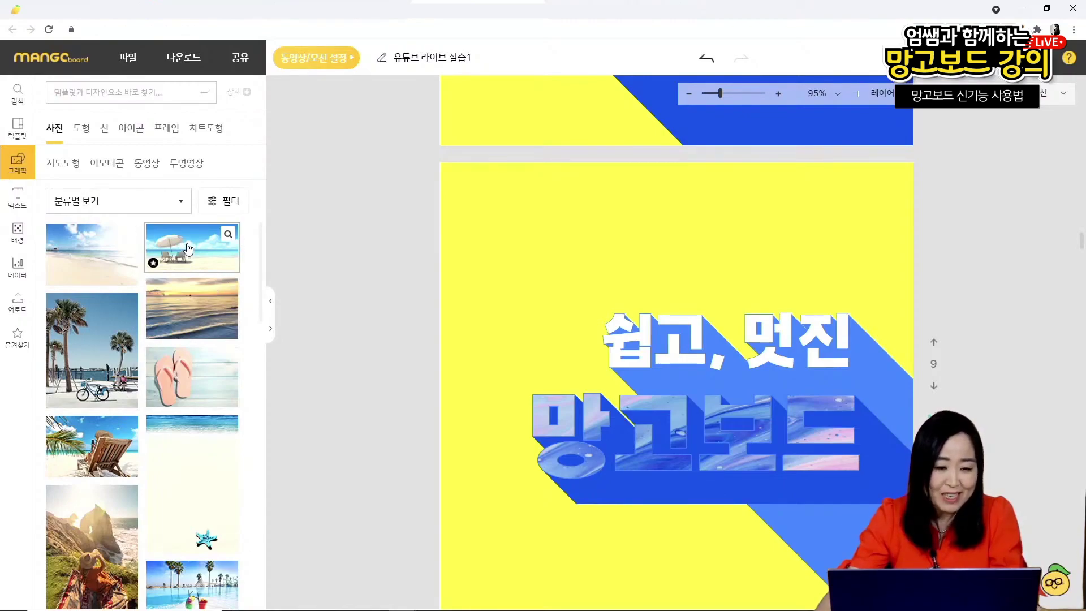
{"action": "left_click", "coordinate": [188, 249]}
{"action": "left_click_drag", "start_coordinate": [659, 377], "coordinate": [681, 398]}
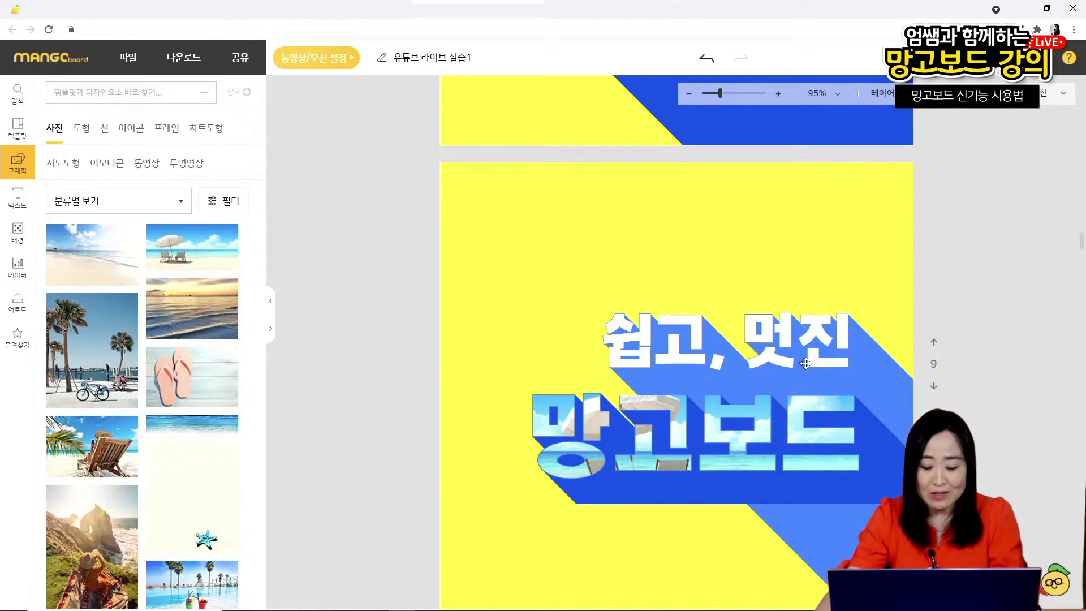
- Set the long shadow of 쉽고, 멋진 on page 9 to horizontal and vertical distances of 200 px
{"action": "left_click", "coordinate": [835, 365]}
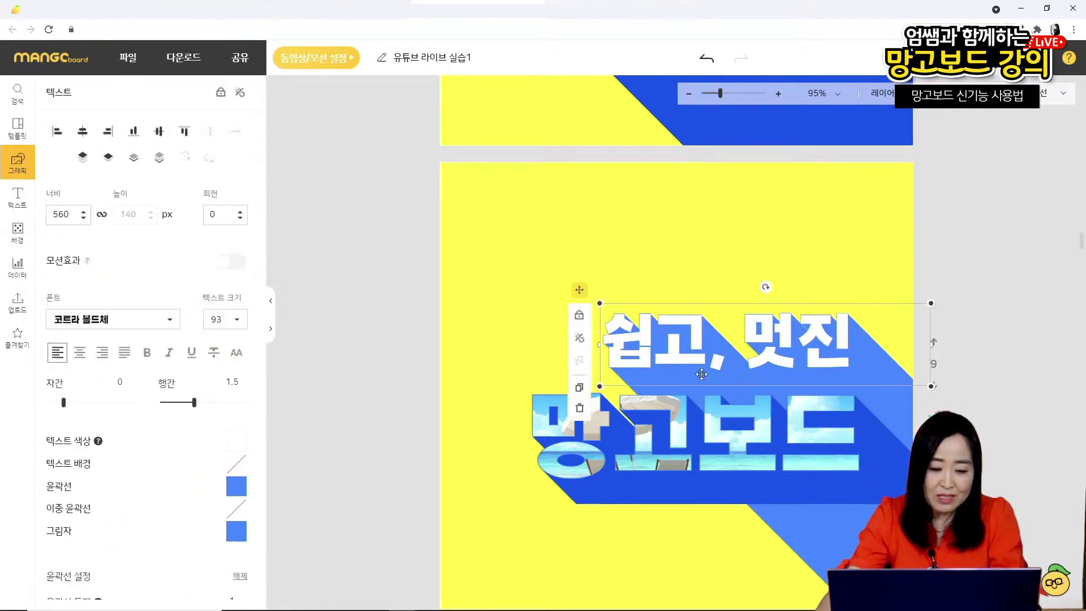
{"action": "scroll", "coordinate": [154, 297], "scroll_direction": "down", "scroll_amount": 5}
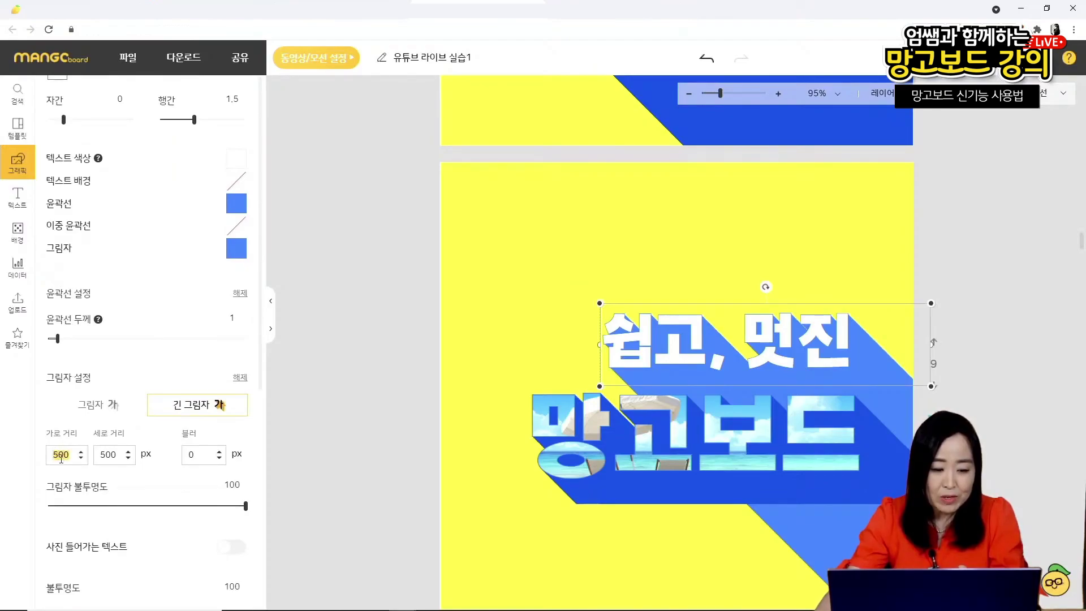
{"action": "key", "text": "Return"}
{"action": "left_click", "coordinate": [105, 454]}
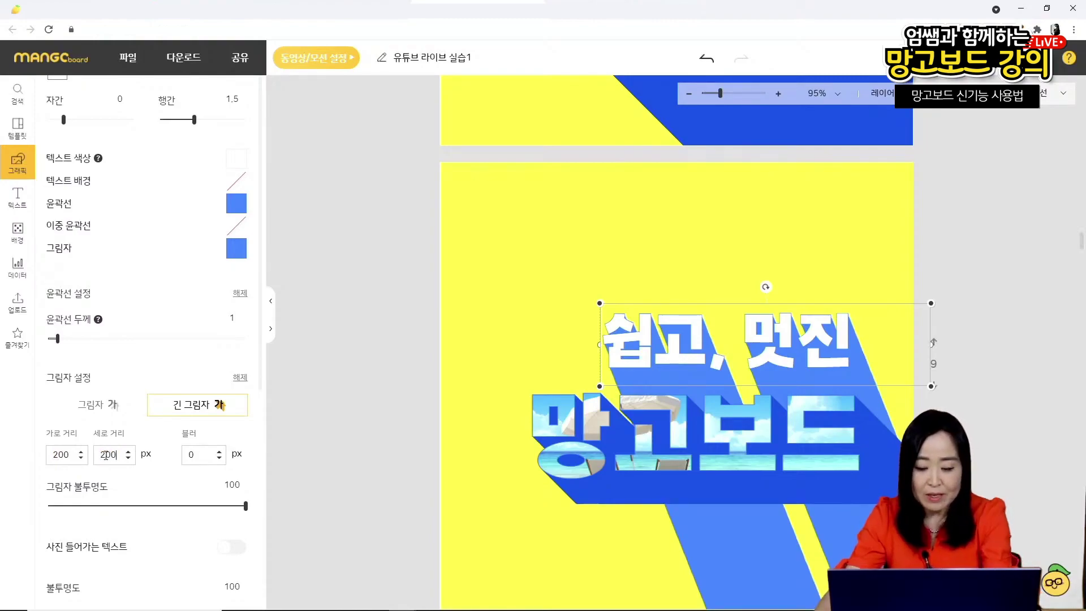
{"action": "key", "text": "Return"}
{"action": "left_click", "coordinate": [572, 211]}
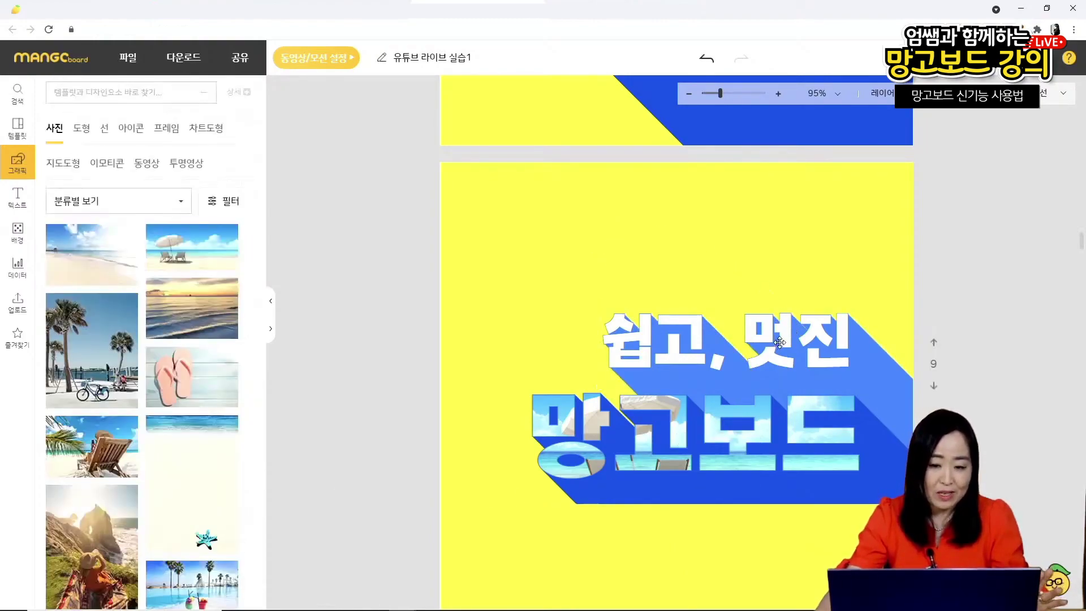
{"action": "left_click", "coordinate": [779, 343]}
{"action": "left_click", "coordinate": [707, 433]}
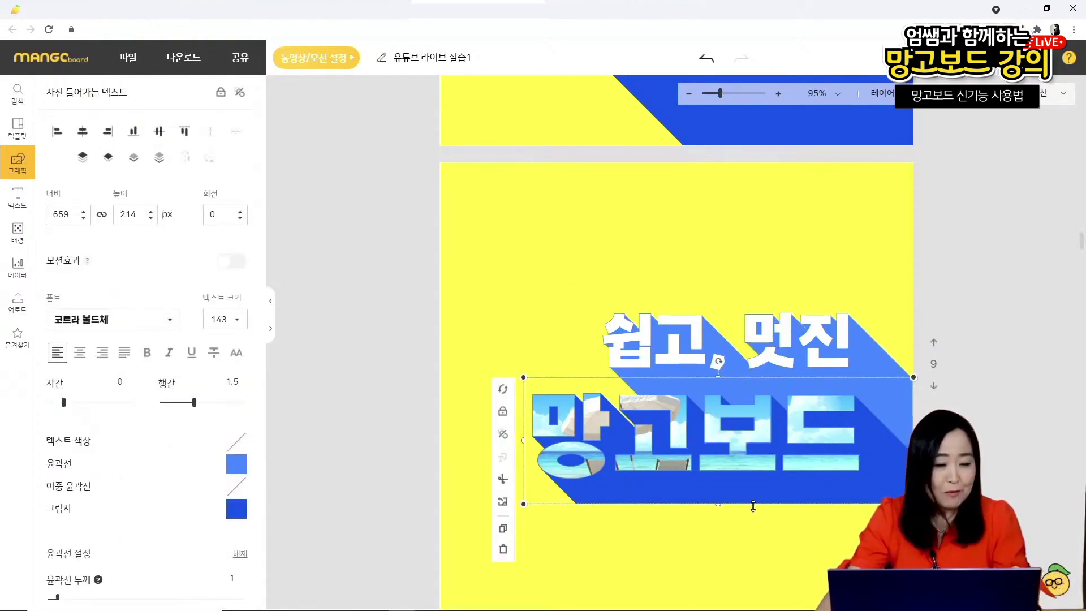
{"action": "left_click", "coordinate": [973, 304]}
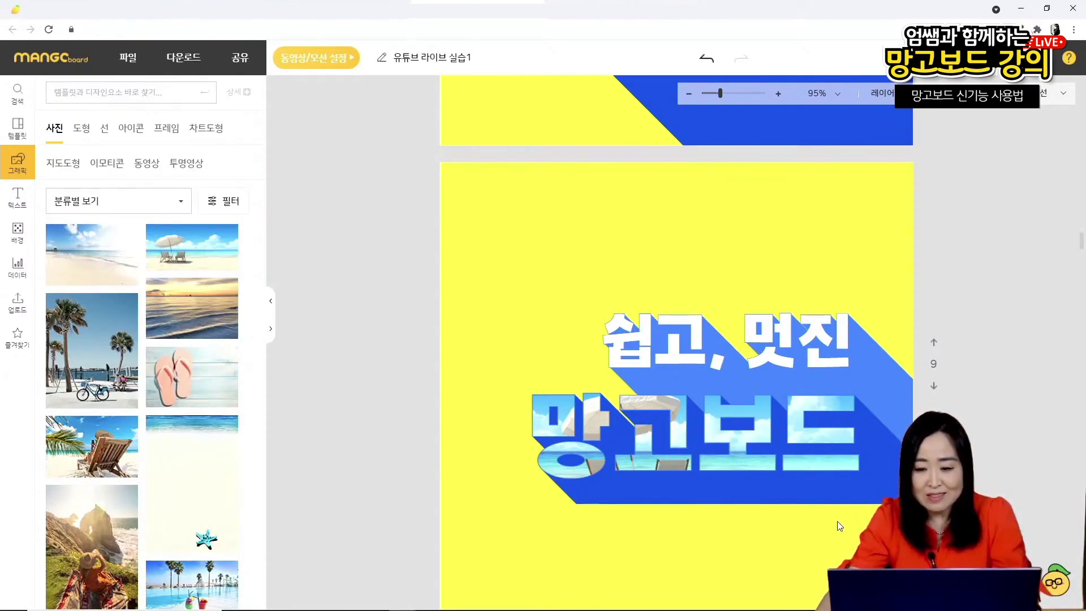
- Switch to the presentation, show the 텍스트 이중 윤곽선 slide, and go back to the Mangoboard editor
{"action": "key", "text": "alt+Tab"}
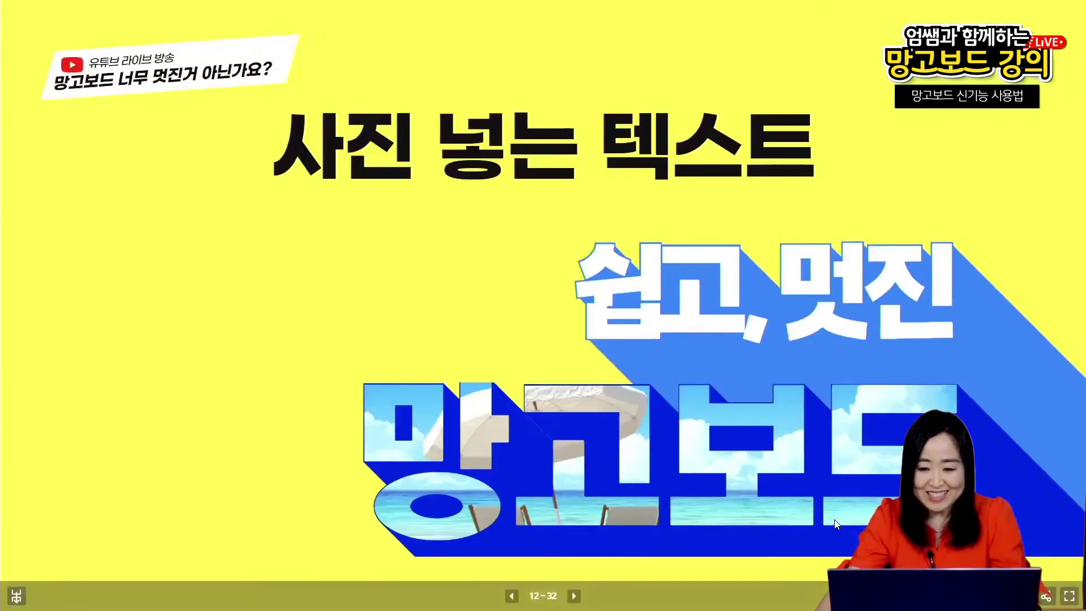
{"action": "left_click", "coordinate": [576, 464]}
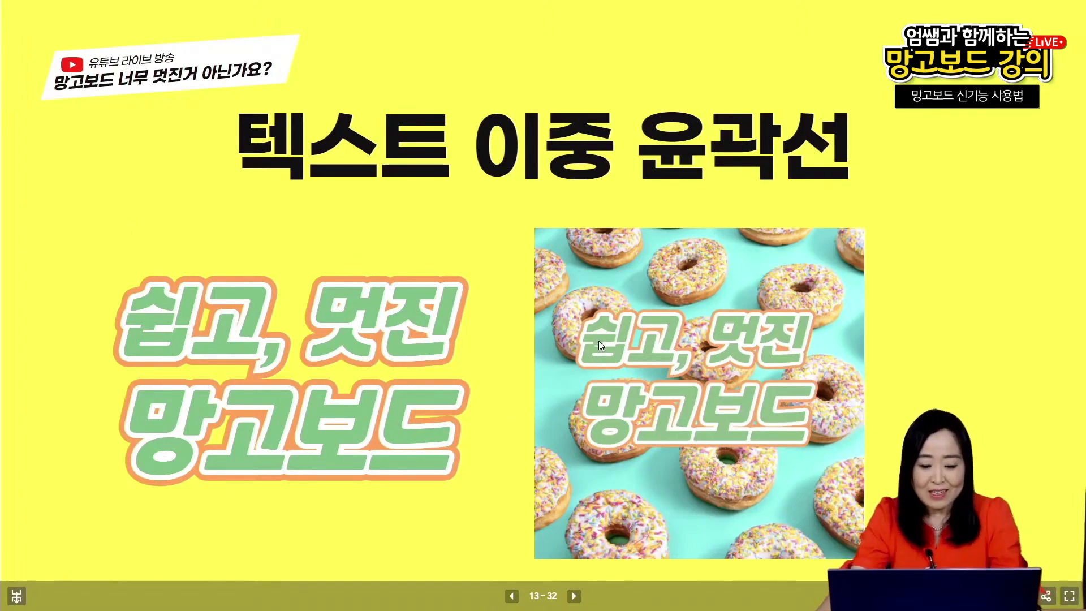
{"action": "key", "text": "alt+Tab"}
- Change both text lines on page 14 to the decorative font 가나초콜릿 and nudge them slightly to the right
{"action": "scroll", "coordinate": [696, 336], "scroll_direction": "down", "scroll_amount": 20}
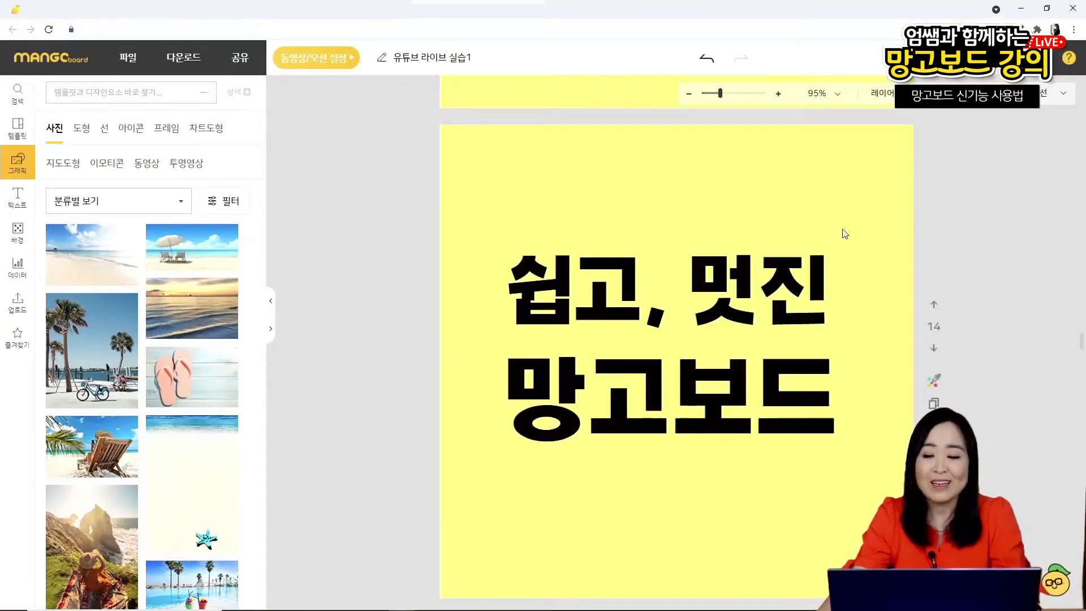
{"action": "left_click", "coordinate": [852, 222]}
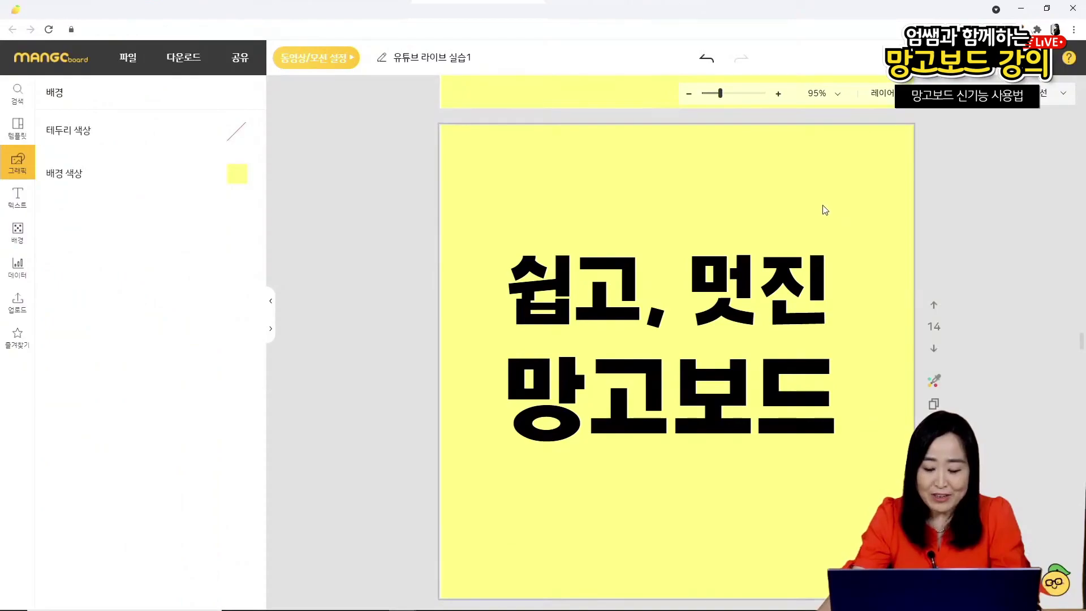
{"action": "left_click_drag", "start_coordinate": [817, 195], "coordinate": [645, 512]}
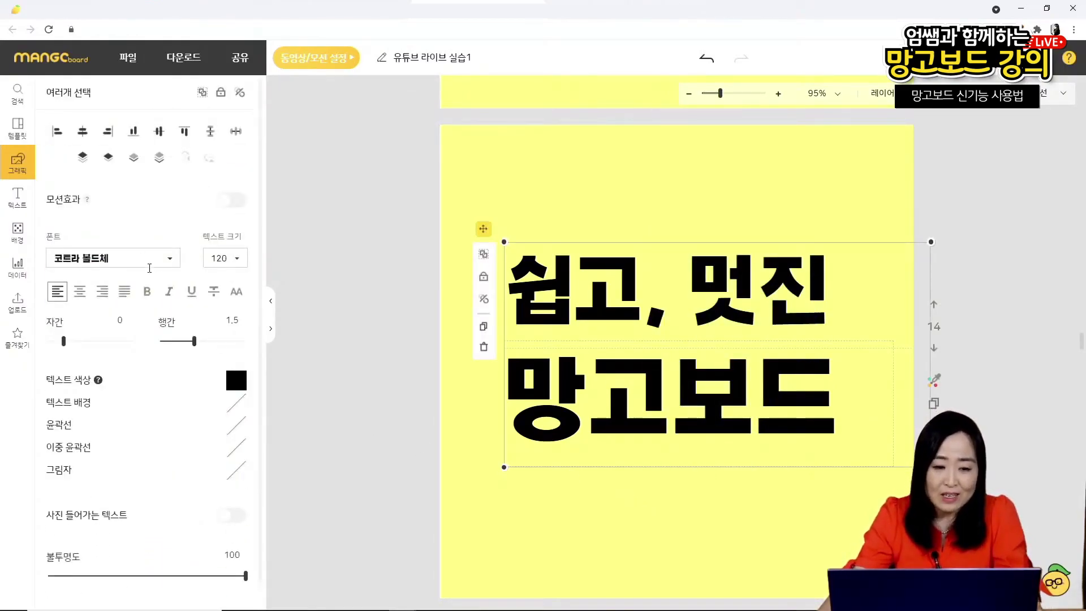
{"action": "left_click", "coordinate": [172, 263]}
{"action": "scroll", "coordinate": [141, 392], "scroll_direction": "down", "scroll_amount": 5}
{"action": "left_click", "coordinate": [116, 283]}
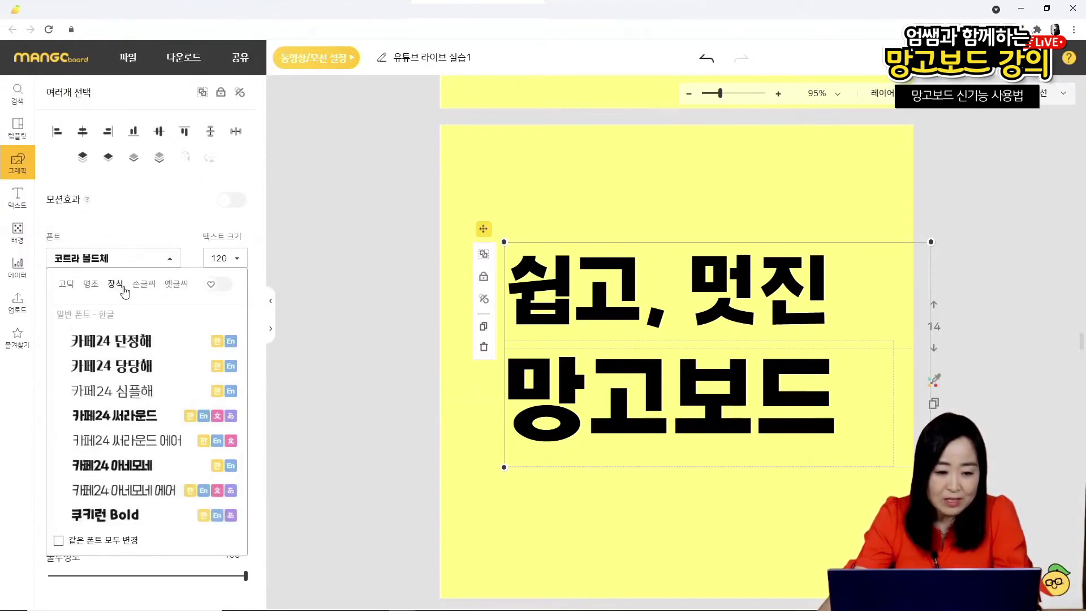
{"action": "scroll", "coordinate": [136, 421], "scroll_direction": "down", "scroll_amount": 3}
{"action": "scroll", "coordinate": [106, 449], "scroll_direction": "up", "scroll_amount": 5}
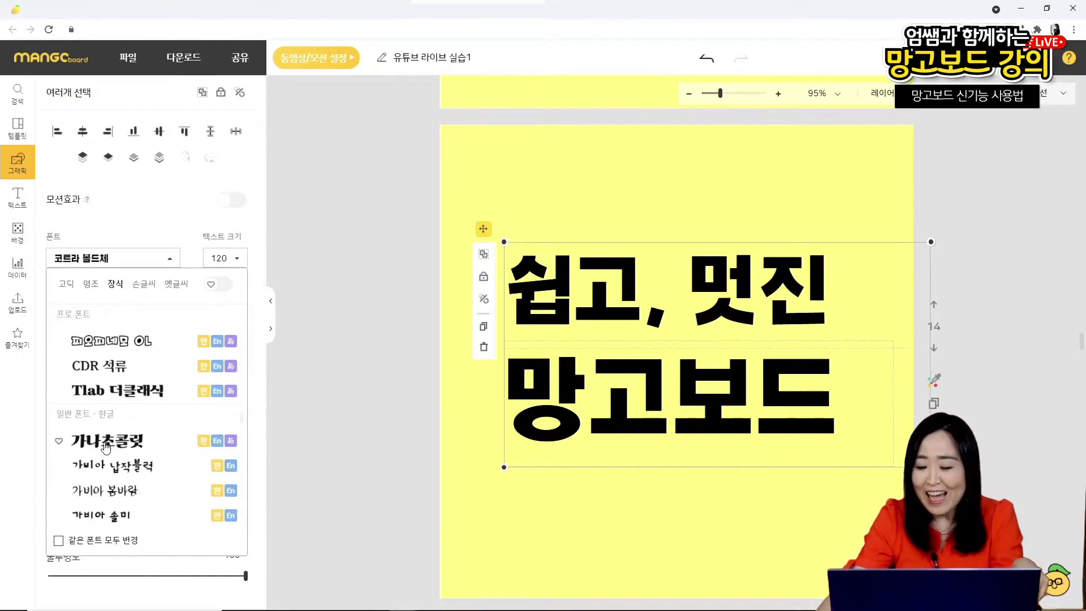
{"action": "left_click", "coordinate": [106, 447]}
{"action": "left_click_drag", "start_coordinate": [656, 321], "coordinate": [671, 323]}
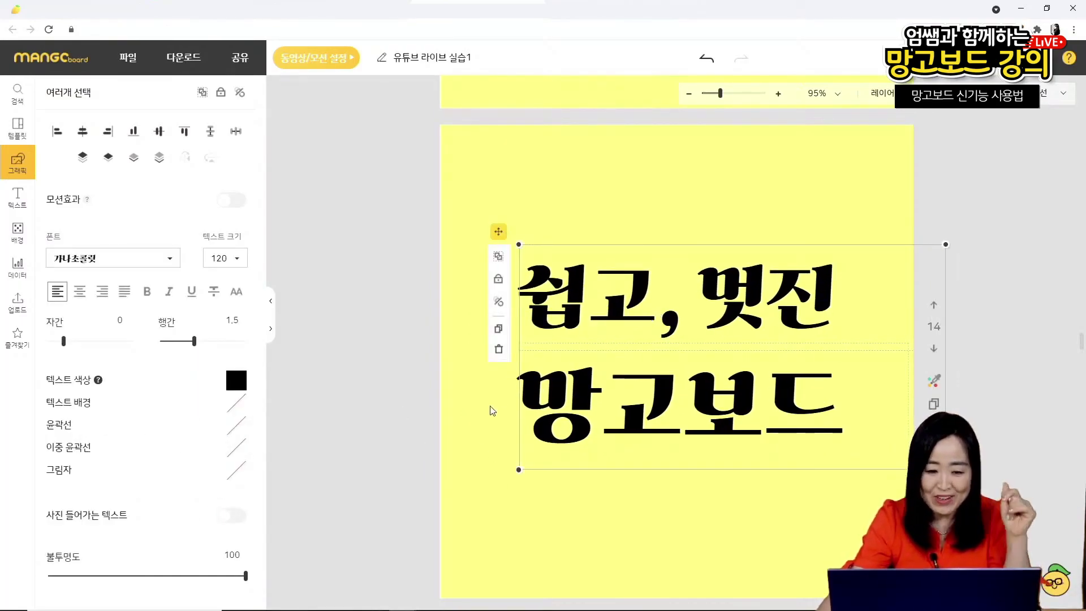
- Color both text lines on page 14 green (#6cb77e) and add a white (#ffffff) outline with a thickness of 7
{"action": "left_click", "coordinate": [236, 380]}
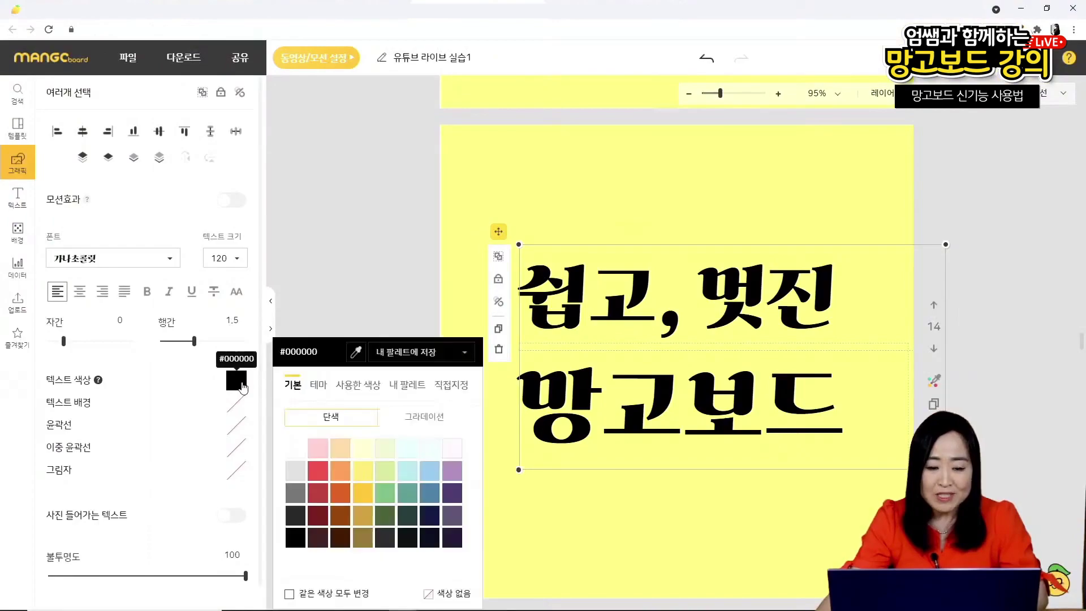
{"action": "left_click", "coordinate": [384, 499]}
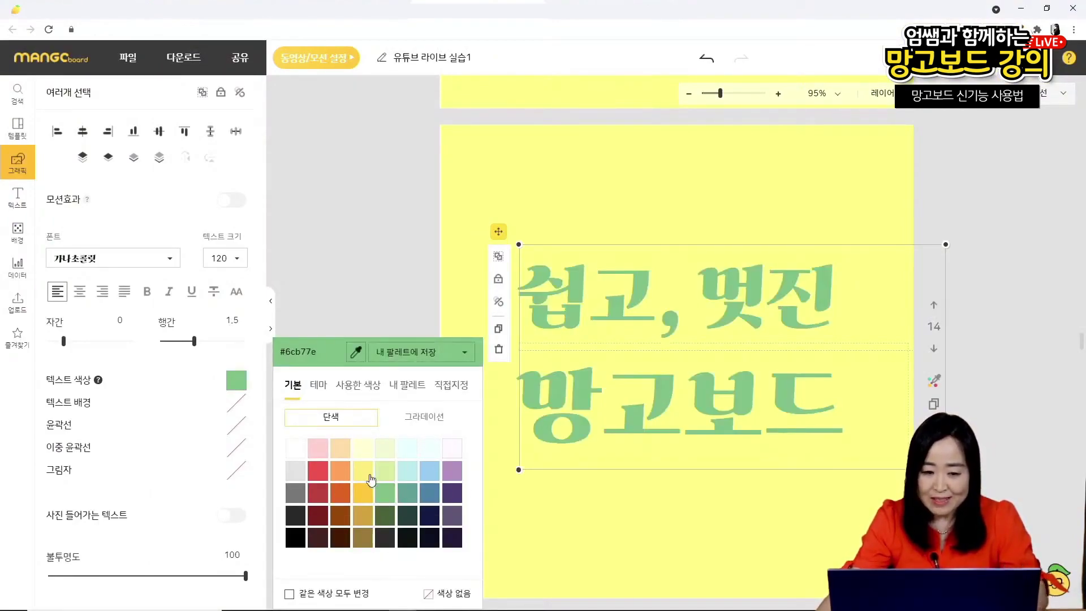
{"action": "left_click", "coordinate": [238, 431]}
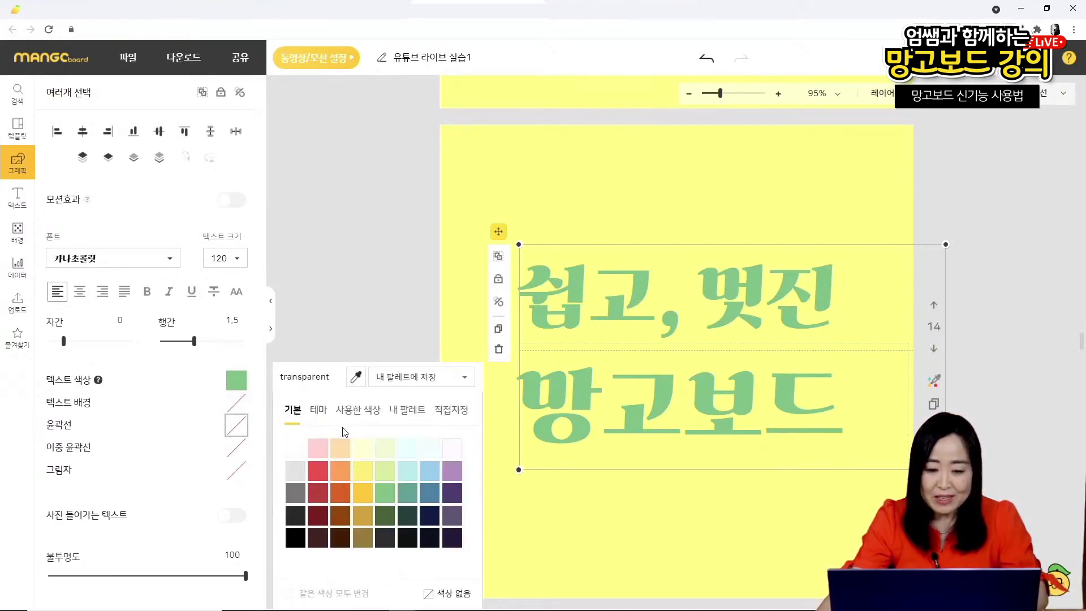
{"action": "left_click", "coordinate": [295, 450]}
{"action": "scroll", "coordinate": [78, 445], "scroll_direction": "down", "scroll_amount": 3}
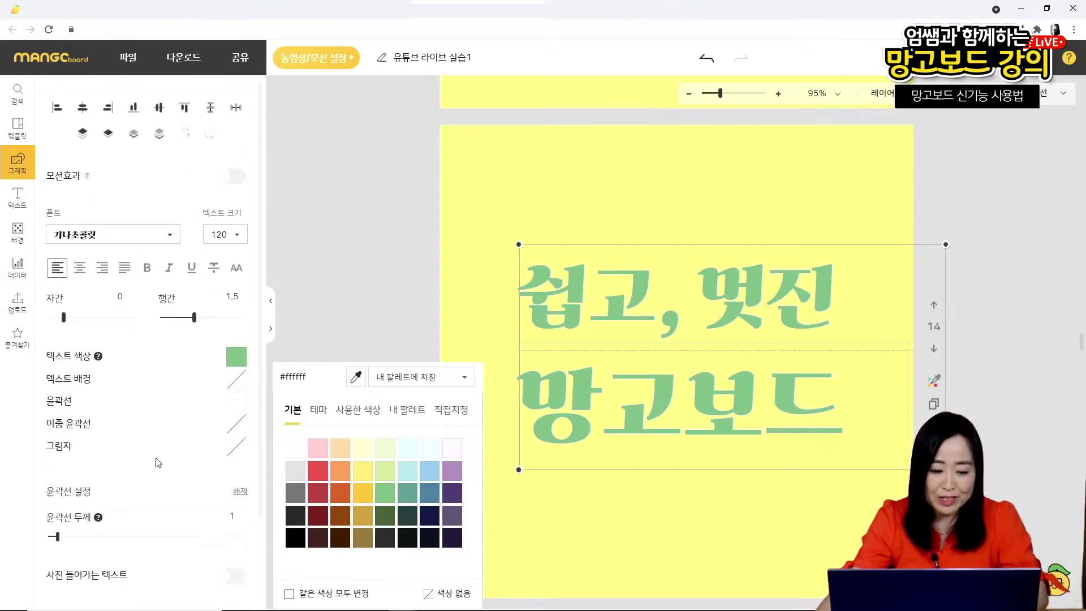
{"action": "left_click_drag", "start_coordinate": [59, 447], "coordinate": [125, 451]}
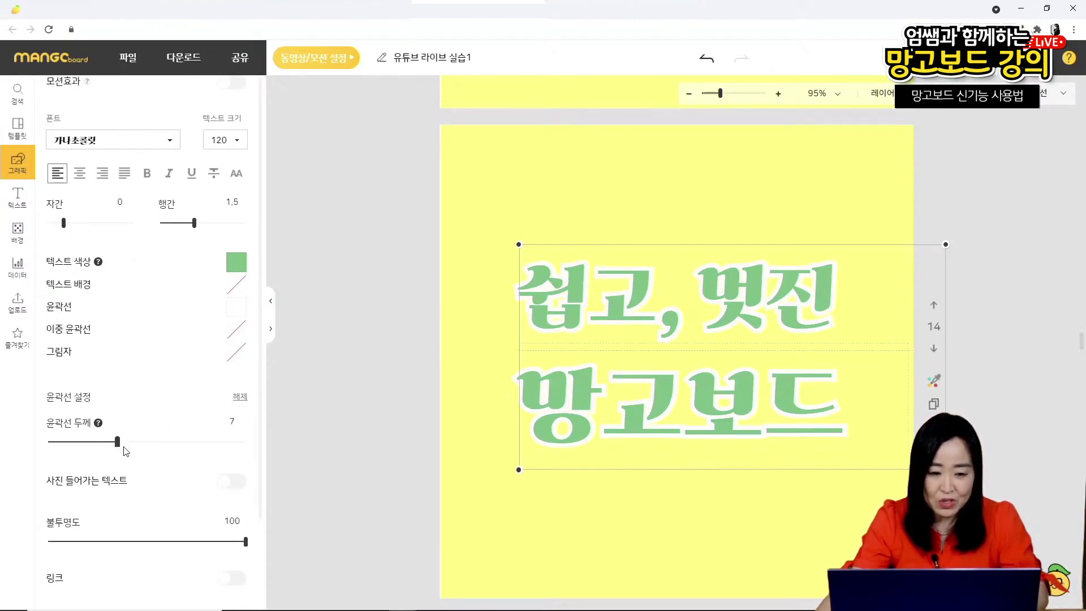
- Add a #ffcc99 double outline with a thickness of 7 to both text lines on page 14 and make them italic
{"action": "left_click", "coordinate": [240, 335]}
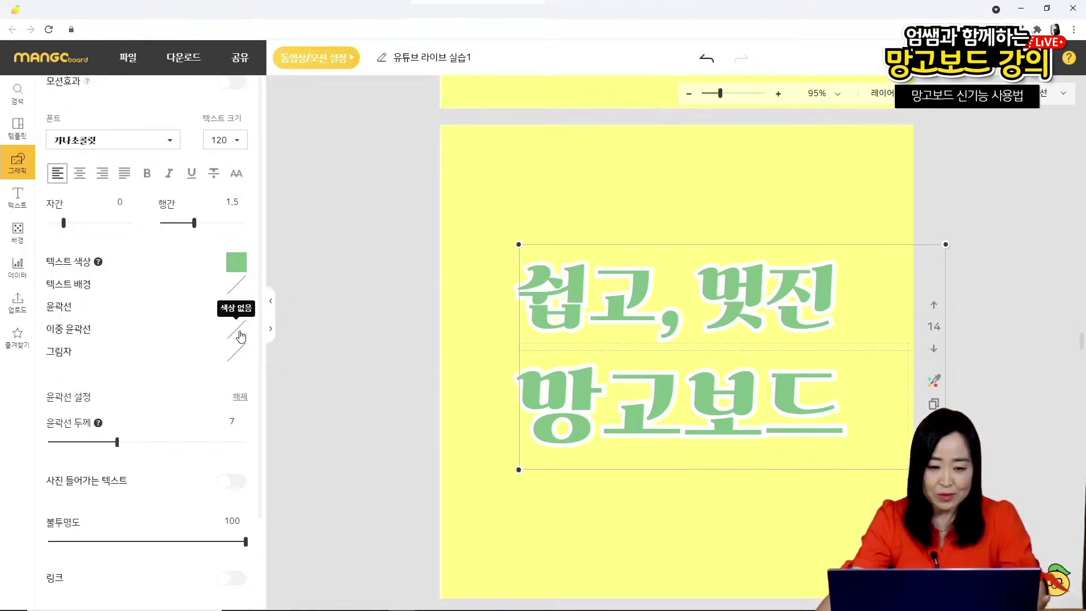
{"action": "left_click", "coordinate": [240, 335]}
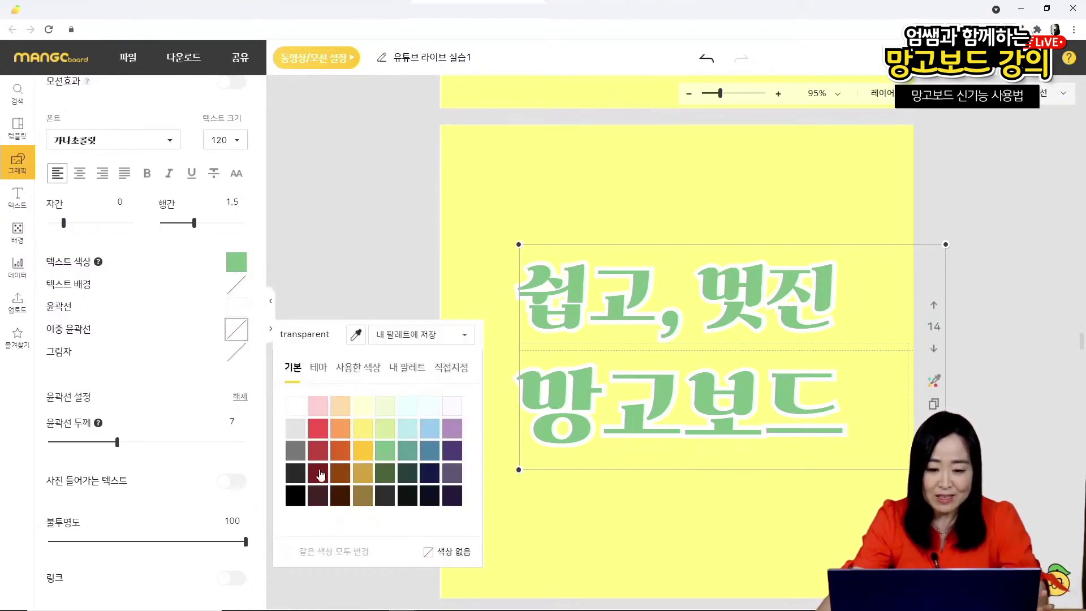
{"action": "left_click", "coordinate": [340, 407]}
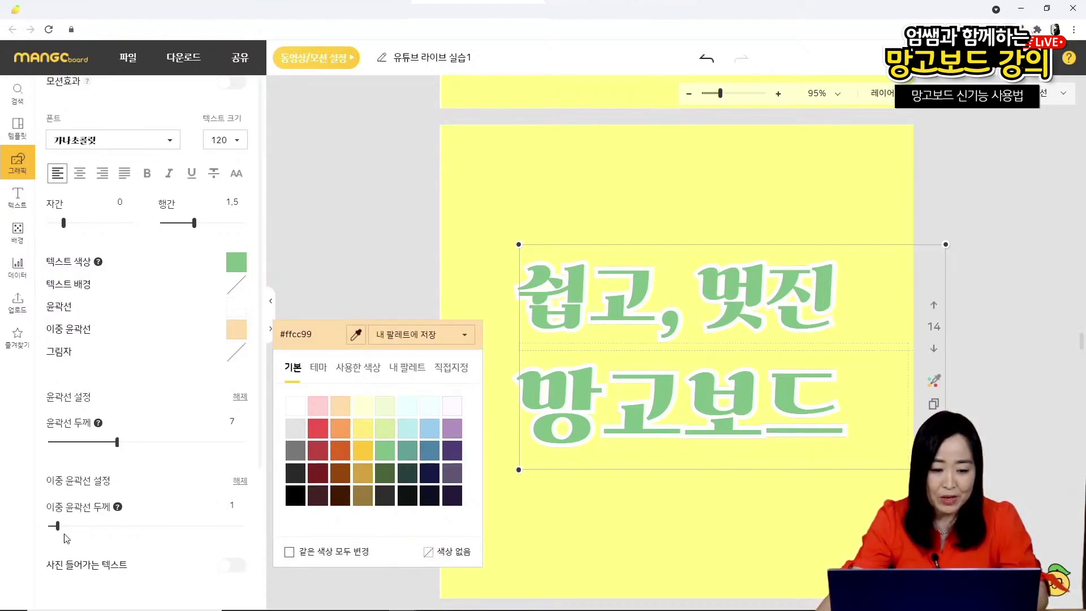
{"action": "left_click_drag", "start_coordinate": [57, 525], "coordinate": [113, 537]}
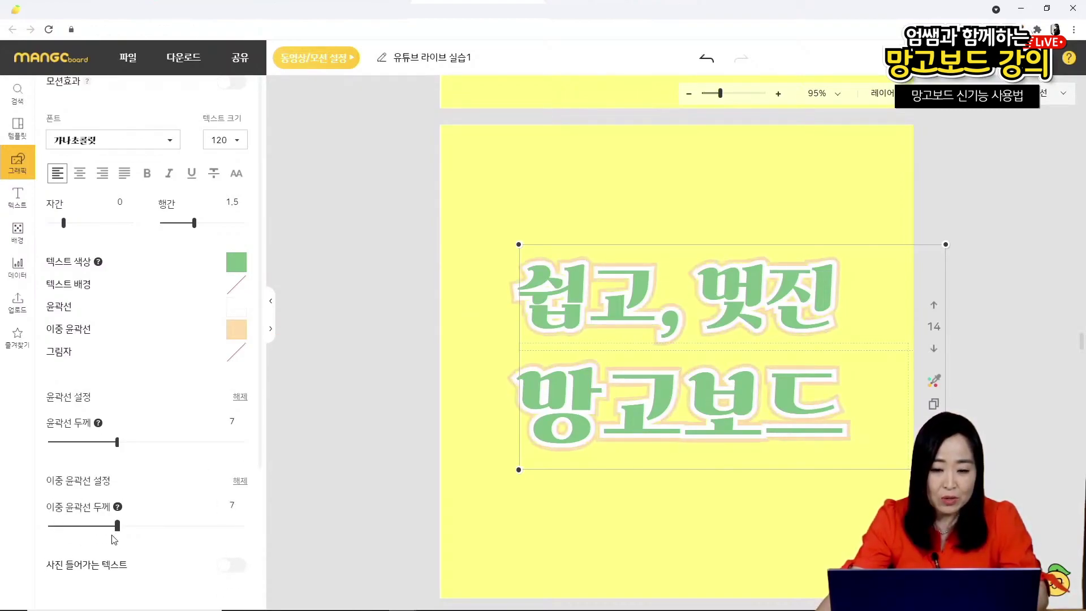
{"action": "left_click", "coordinate": [356, 400]}
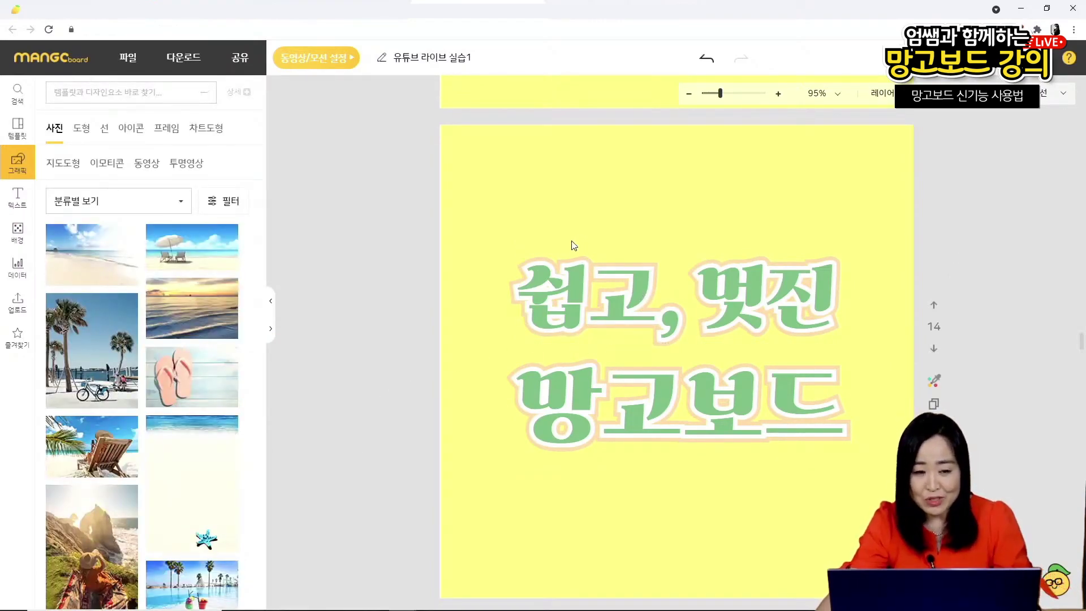
{"action": "left_click_drag", "start_coordinate": [786, 219], "coordinate": [601, 468]}
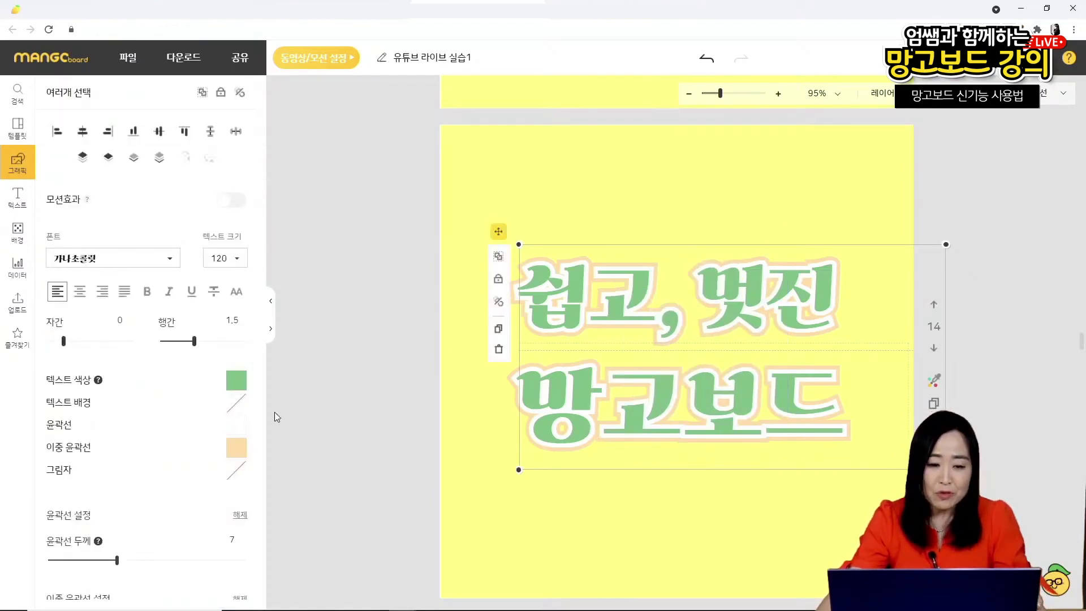
{"action": "left_click", "coordinate": [172, 293]}
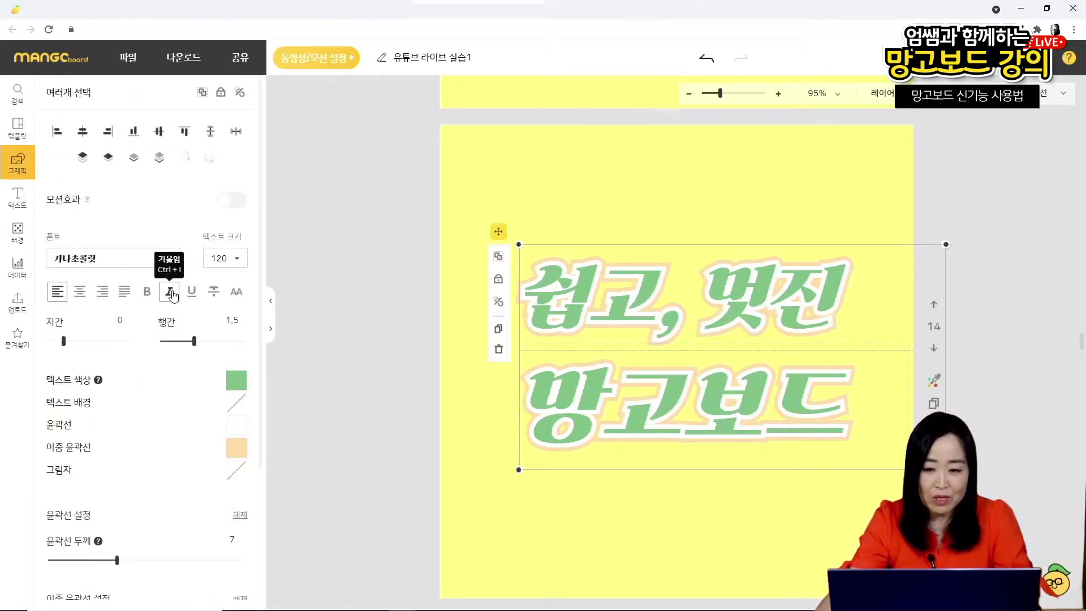
- Set the page 14 background to the library photo of sprinkled donuts on turquoise
{"action": "left_click", "coordinate": [19, 232]}
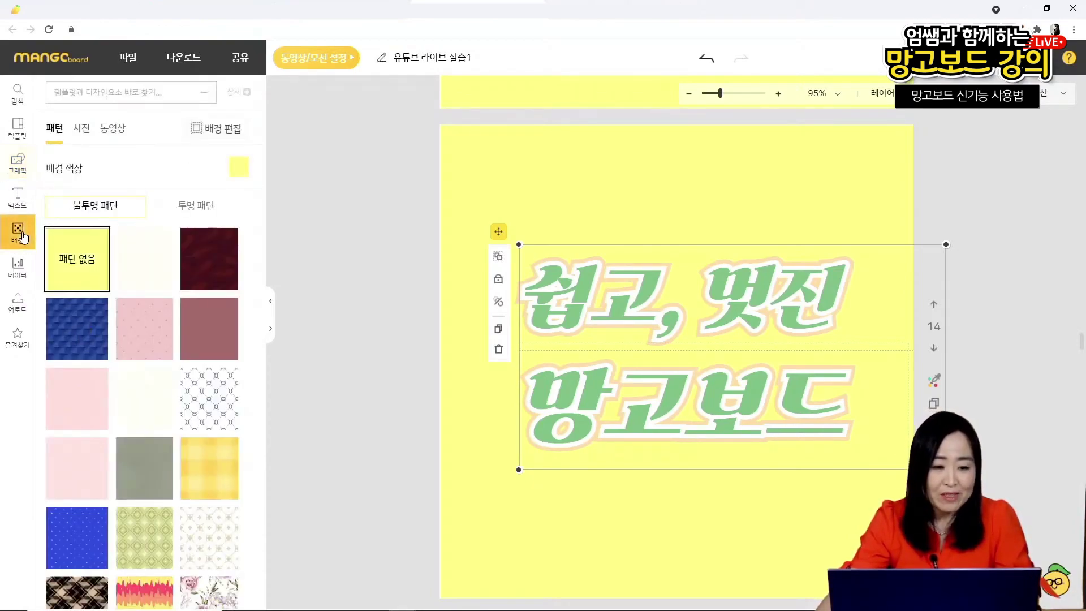
{"action": "left_click", "coordinate": [83, 131]}
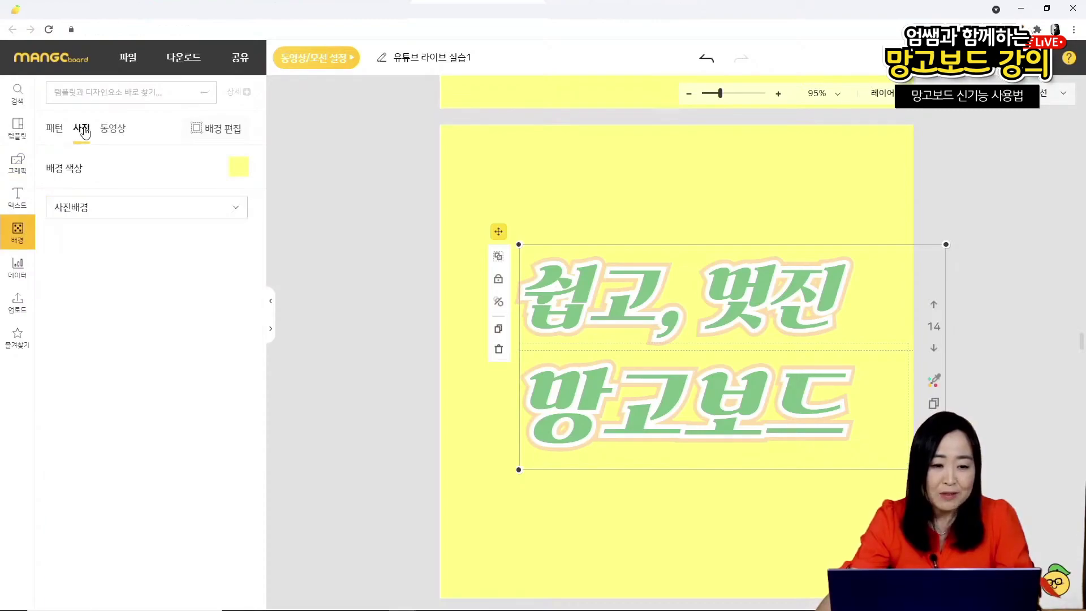
{"action": "scroll", "coordinate": [170, 395], "scroll_direction": "down", "scroll_amount": 15}
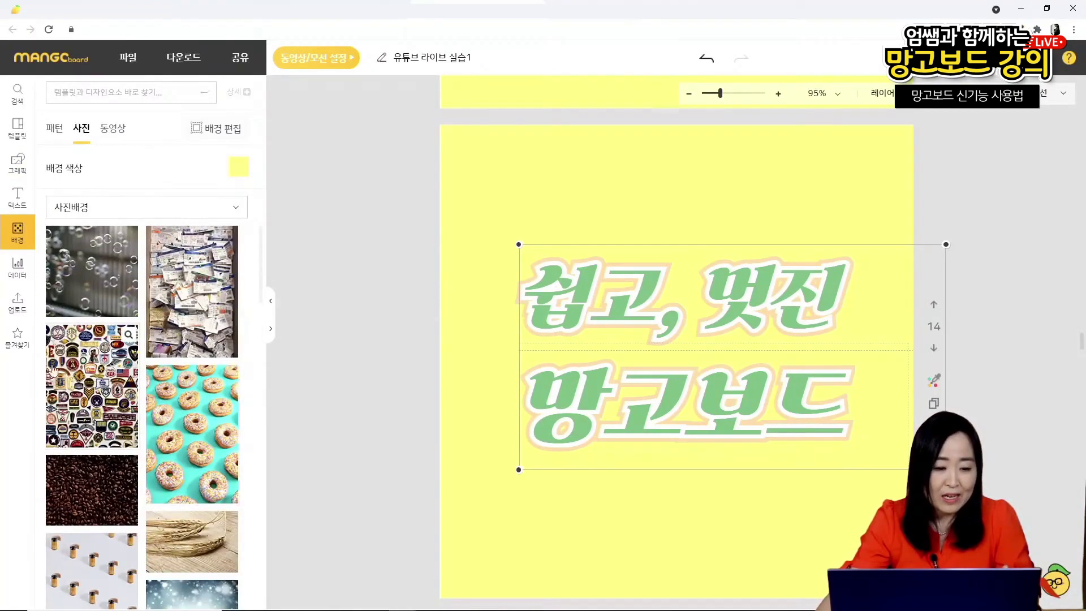
{"action": "left_click", "coordinate": [181, 449]}
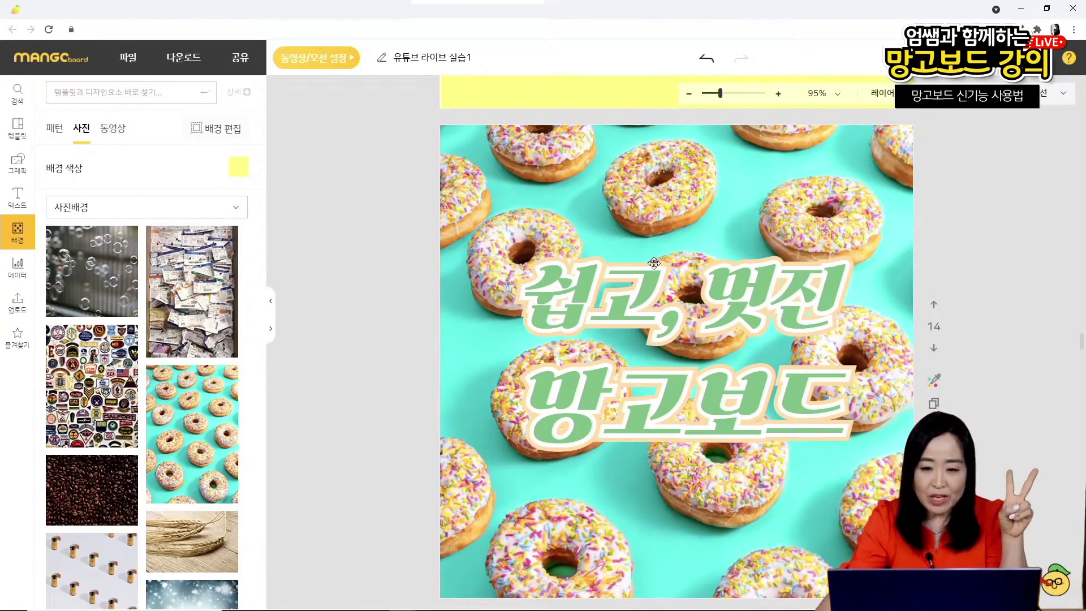
- Switch to the presentation, show the 그라데이션 색넣기 slide, and go back to the Mangoboard editor
{"action": "key", "text": "alt+Tab"}
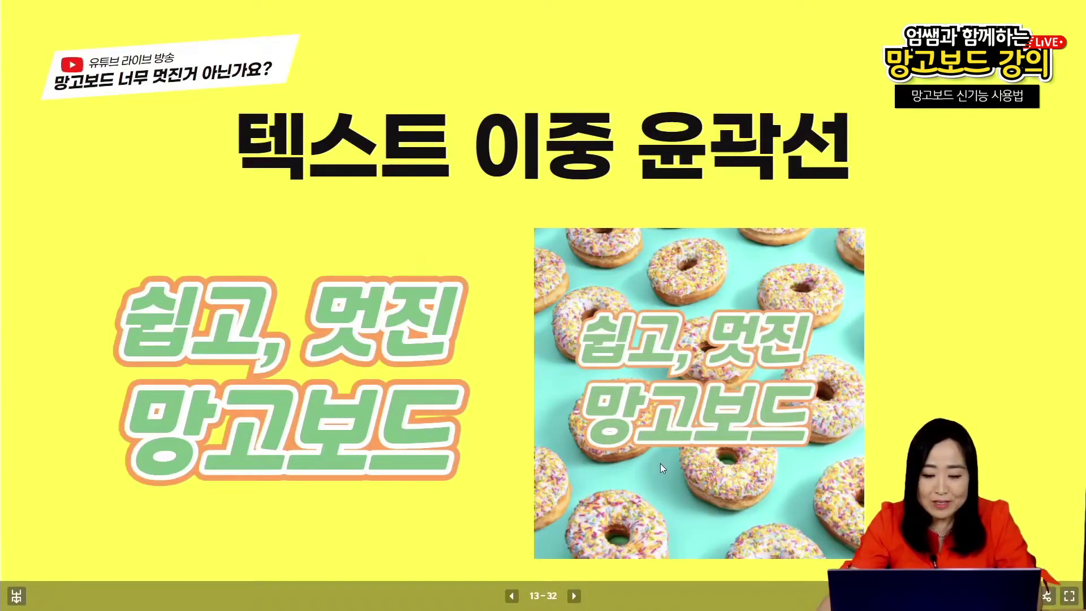
{"action": "left_click", "coordinate": [576, 600]}
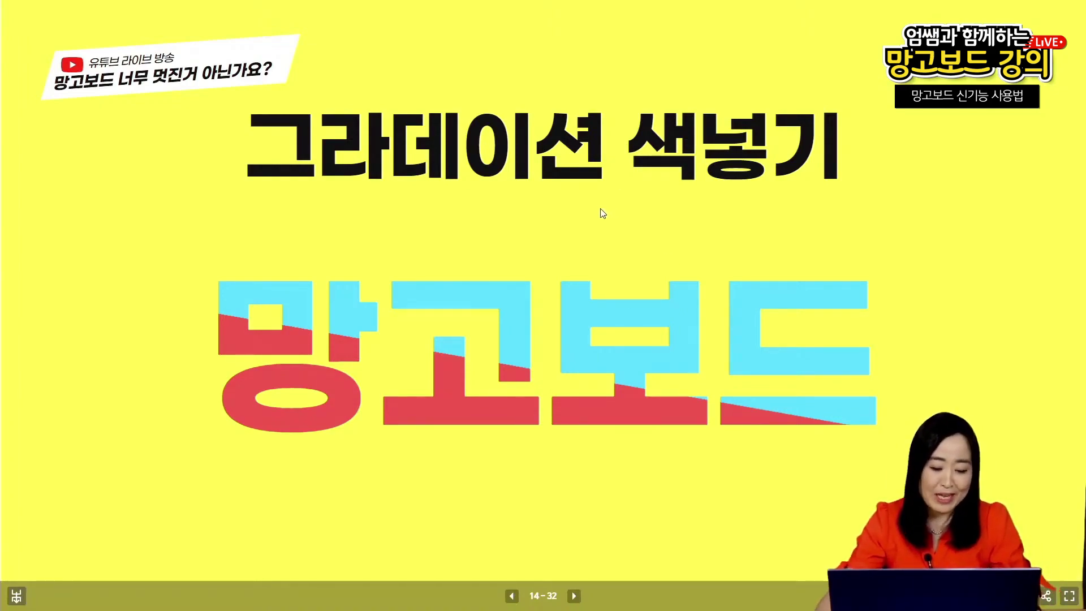
{"action": "key", "text": "alt+Tab"}
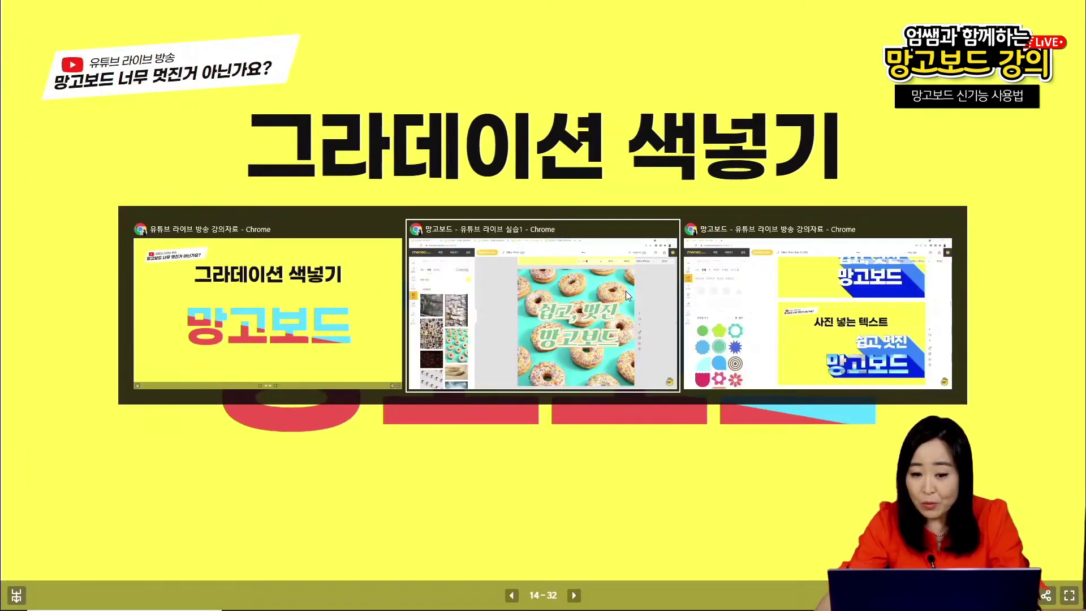
- Change the color of both text lines on page 17 to blue (#4181a1)
{"action": "scroll", "coordinate": [829, 310], "scroll_direction": "down", "scroll_amount": 5}
{"action": "scroll", "coordinate": [828, 310], "scroll_direction": "down", "scroll_amount": 5}
{"action": "left_click_drag", "start_coordinate": [829, 262], "coordinate": [679, 538]}
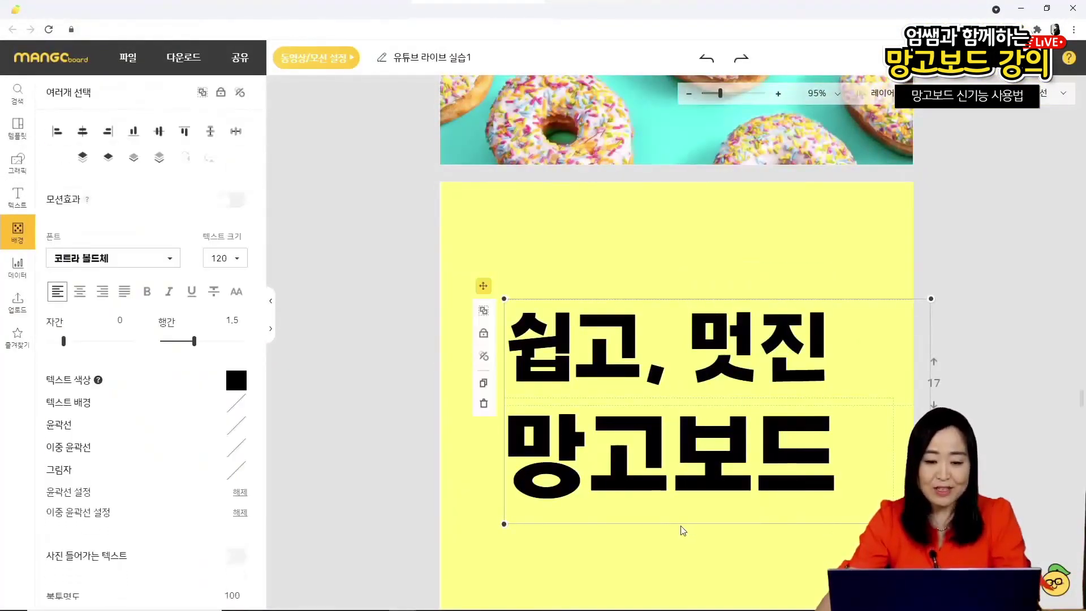
{"action": "left_click", "coordinate": [236, 380]}
{"action": "left_click", "coordinate": [296, 448]}
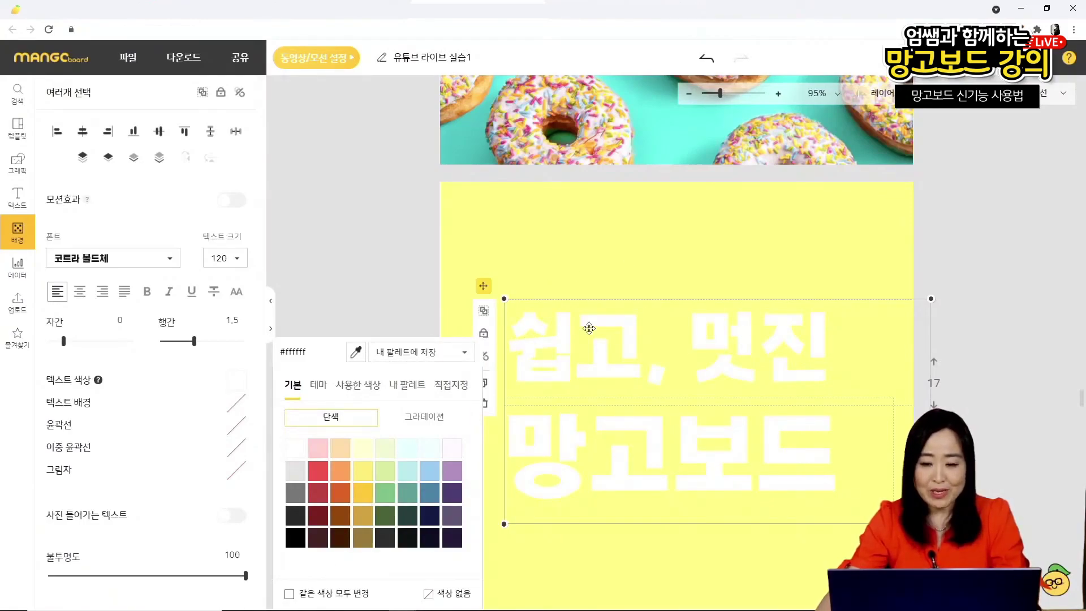
{"action": "left_click", "coordinate": [411, 495]}
{"action": "left_click", "coordinate": [430, 493]}
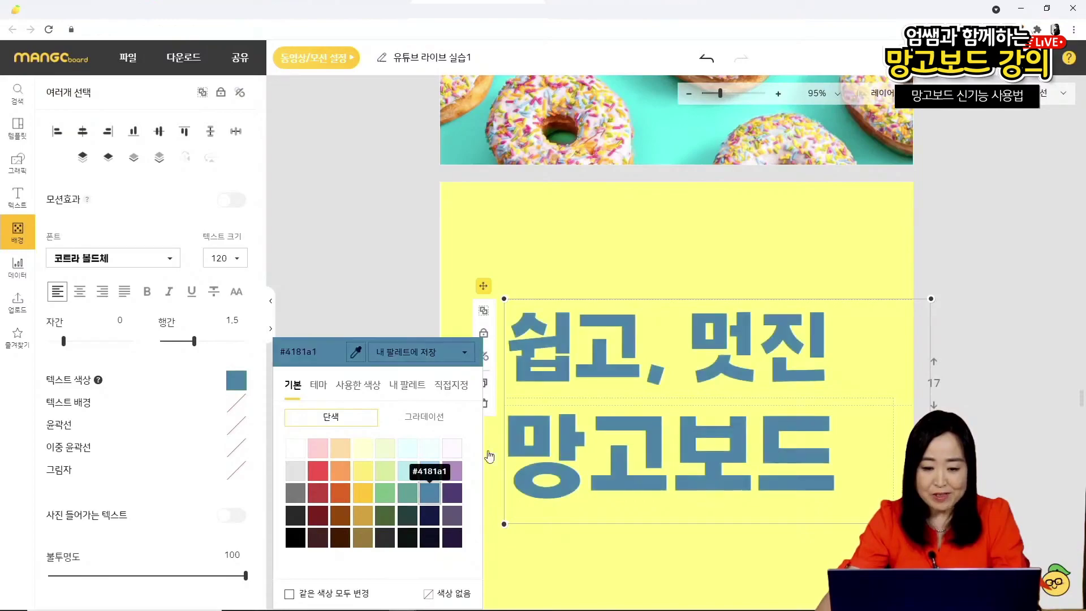
- Try several preset gradients on the 망고보드 text on page 17, ending with the purple-to-pink linear gradient
{"action": "left_click", "coordinate": [798, 257]}
{"action": "left_click", "coordinate": [656, 474]}
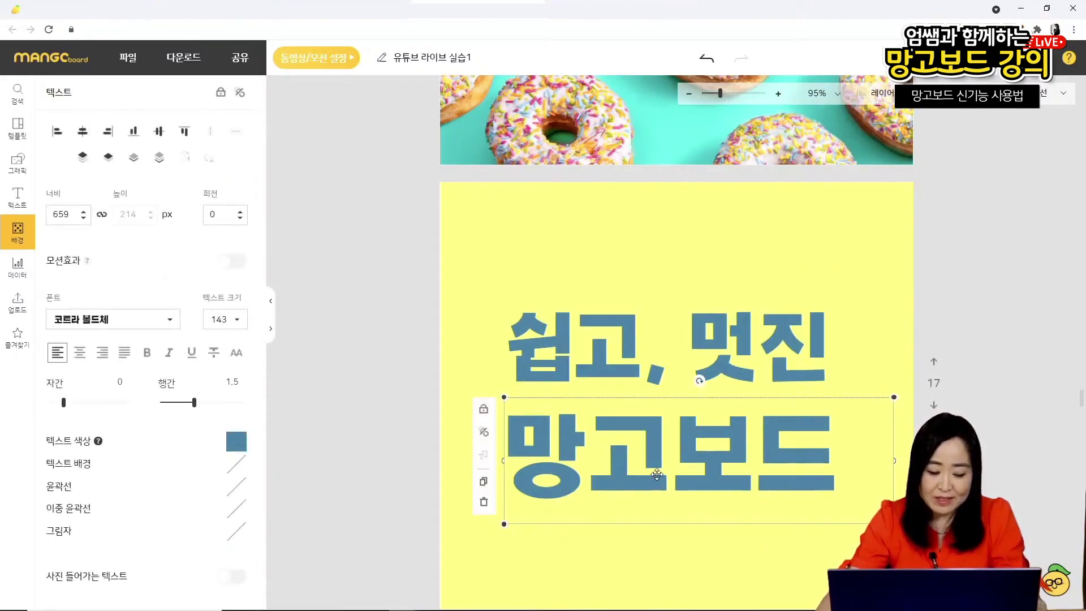
{"action": "left_click", "coordinate": [236, 449]}
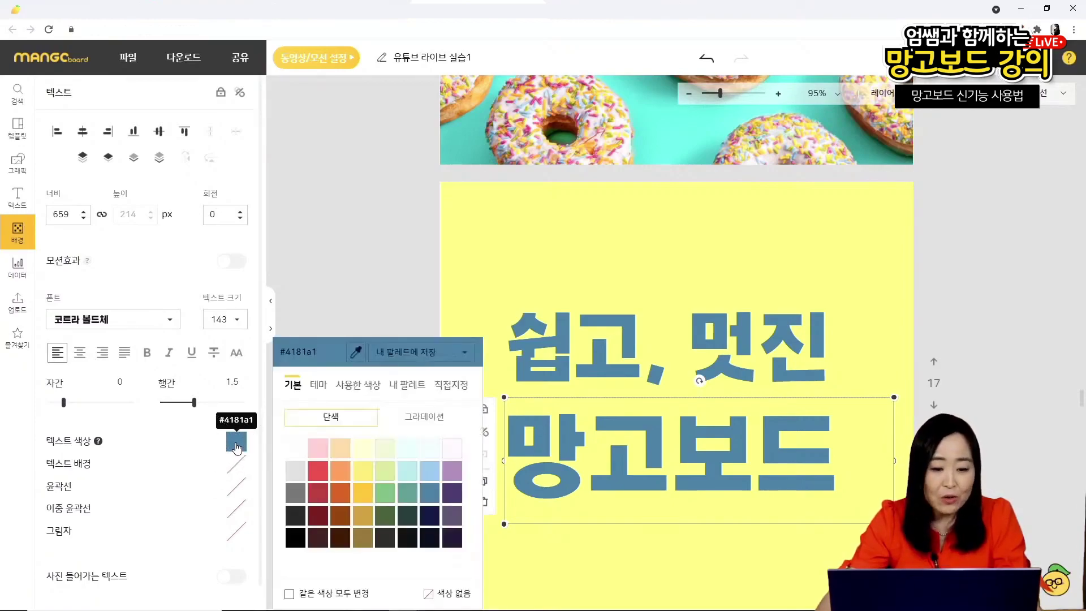
{"action": "left_click", "coordinate": [424, 417]}
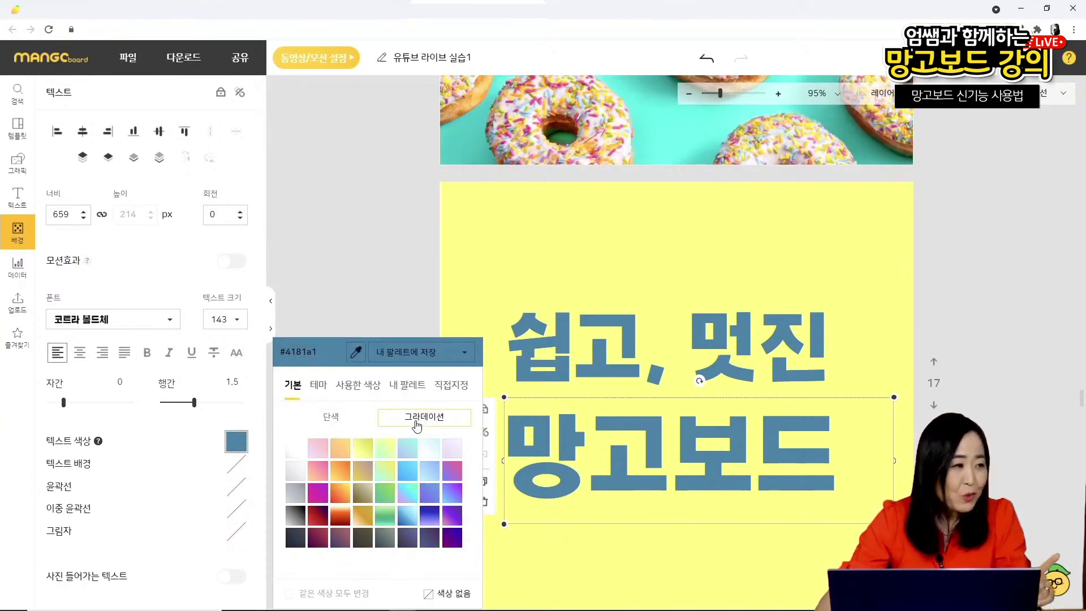
{"action": "left_click", "coordinate": [407, 476]}
{"action": "left_click", "coordinate": [384, 479]}
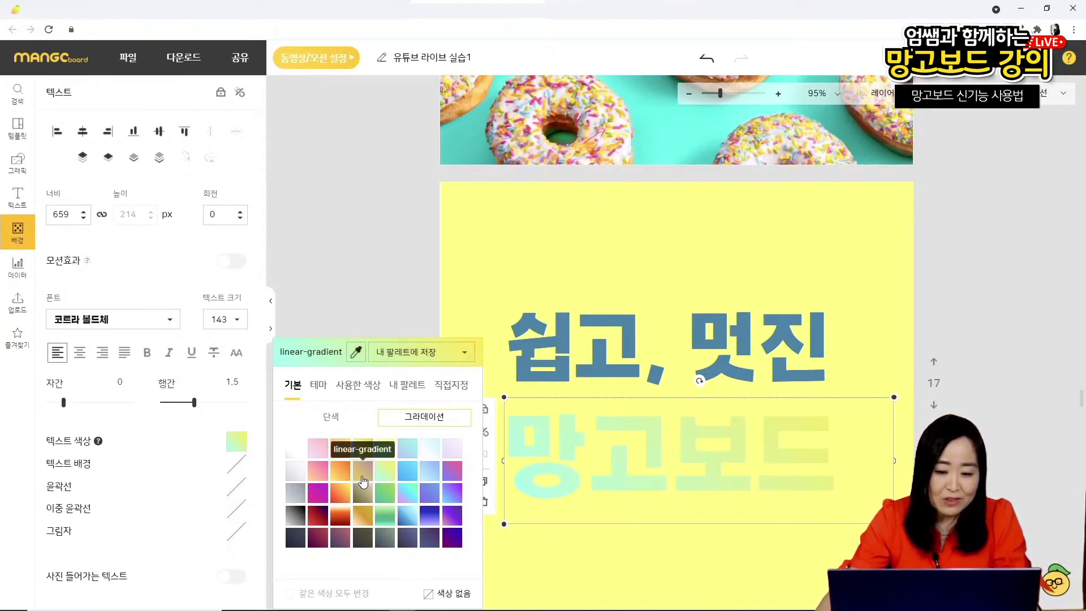
{"action": "left_click", "coordinate": [362, 475]}
{"action": "left_click", "coordinate": [386, 498]}
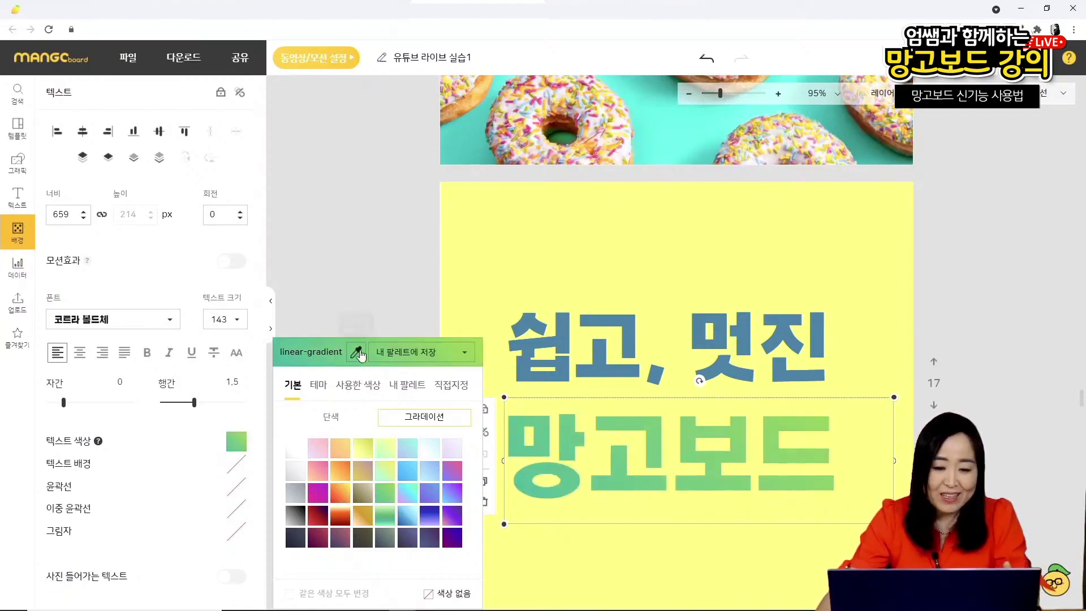
{"action": "scroll", "coordinate": [378, 301], "scroll_direction": "down", "scroll_amount": 1}
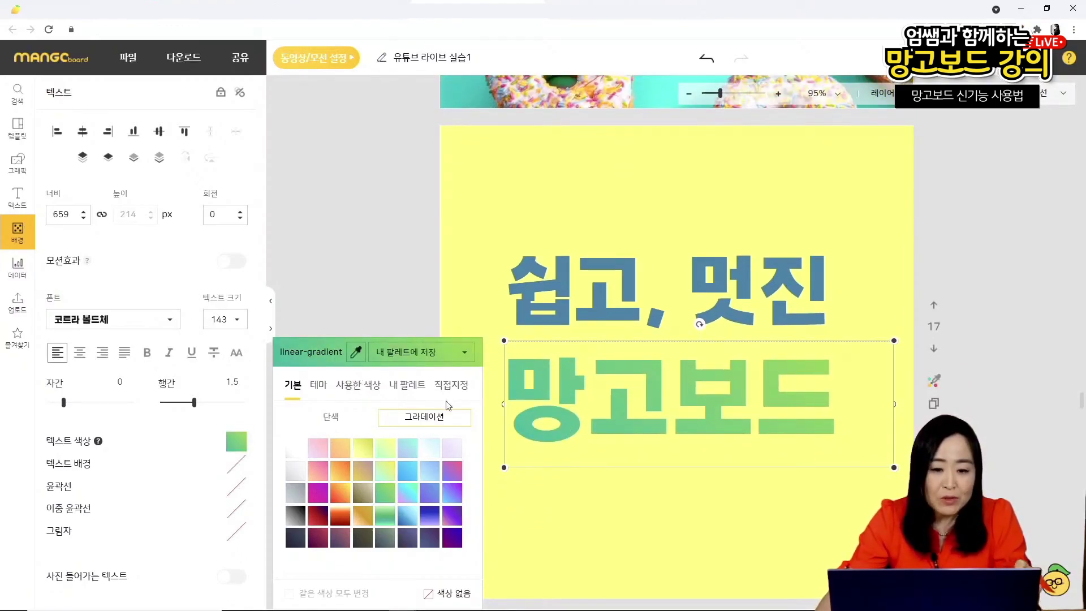
{"action": "left_click", "coordinate": [429, 493]}
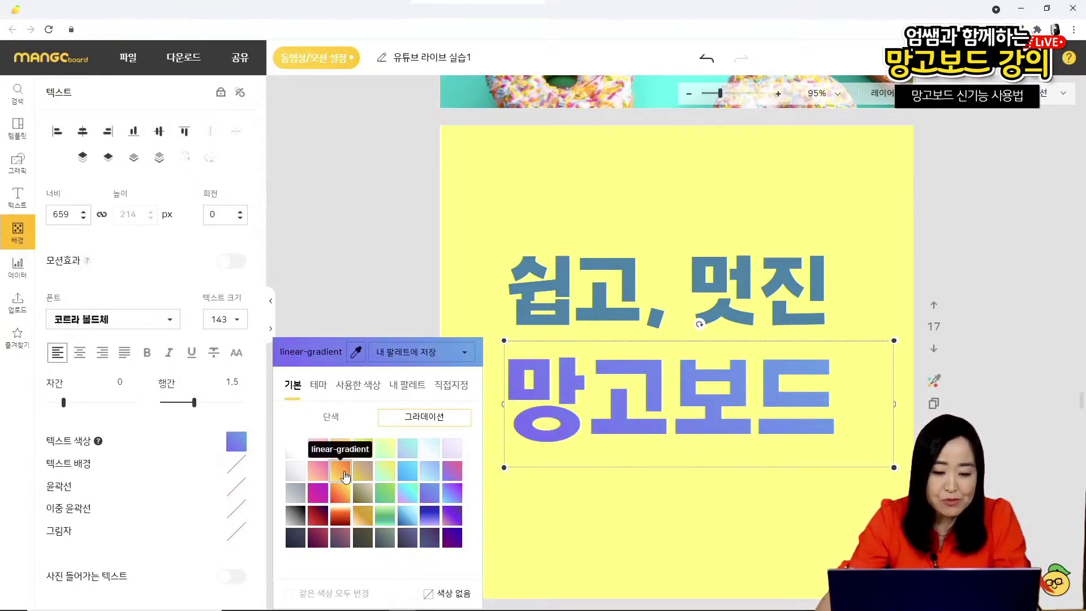
{"action": "left_click", "coordinate": [458, 480]}
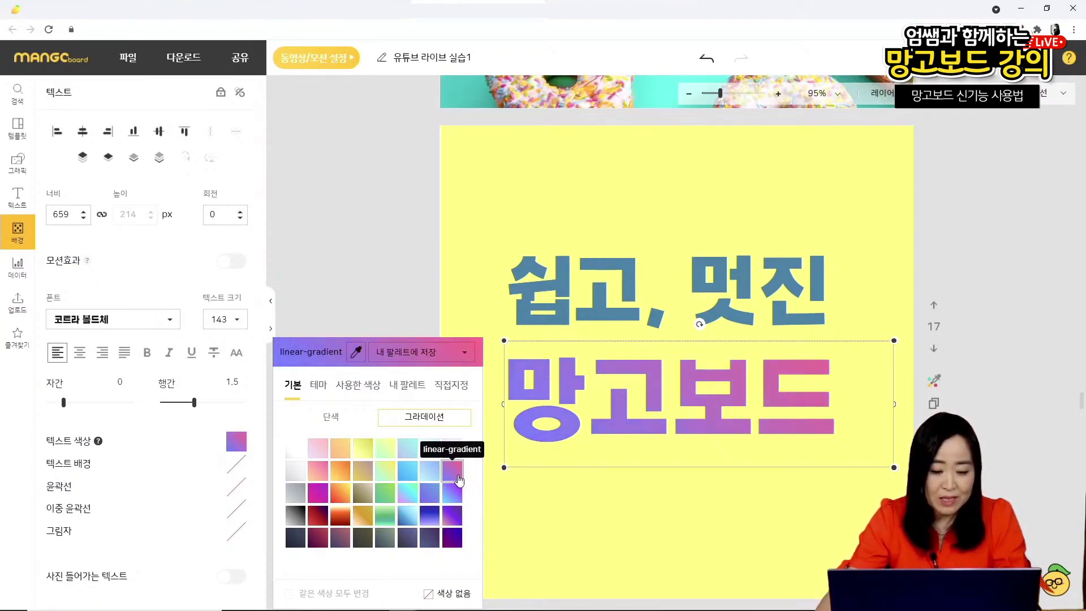
- Customize the 망고보드 gradient by changing its first color stop to a bright blue from the used colors
{"action": "left_click", "coordinate": [456, 387]}
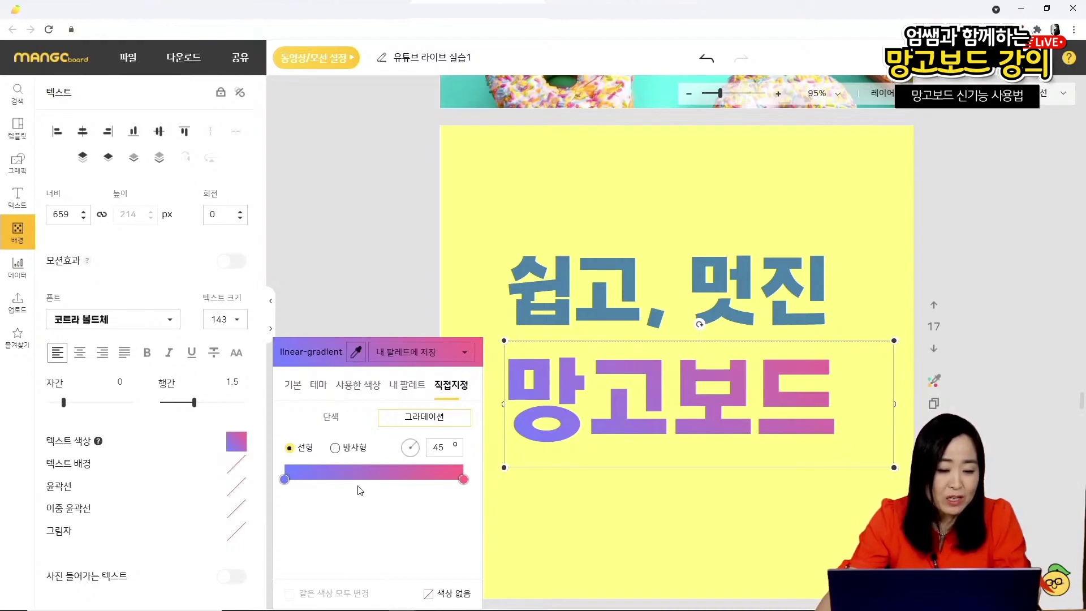
{"action": "left_click", "coordinate": [285, 480]}
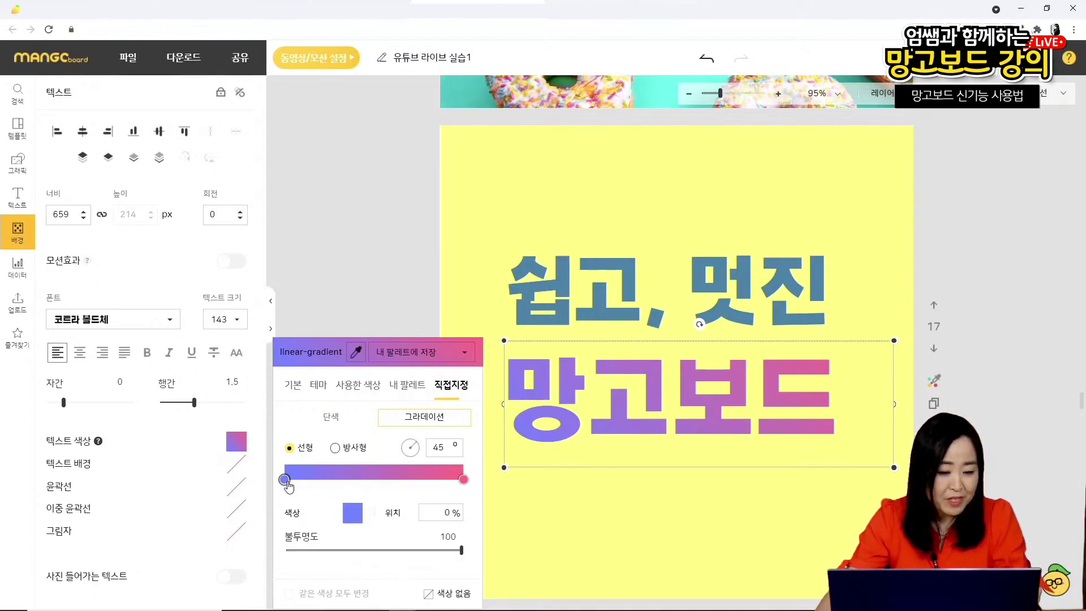
{"action": "left_click", "coordinate": [352, 513]}
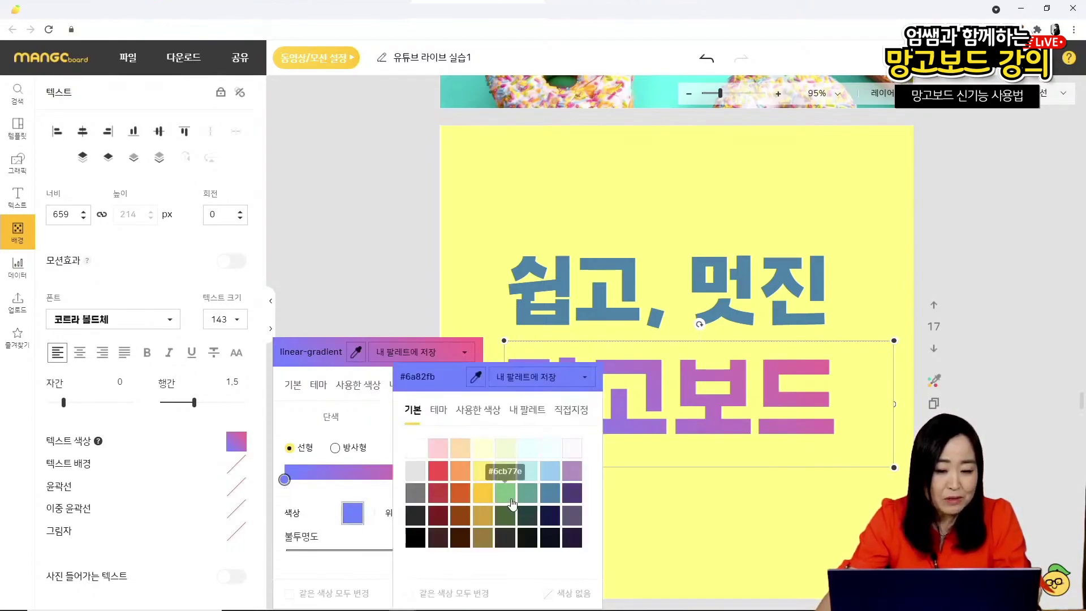
{"action": "left_click", "coordinate": [550, 492]}
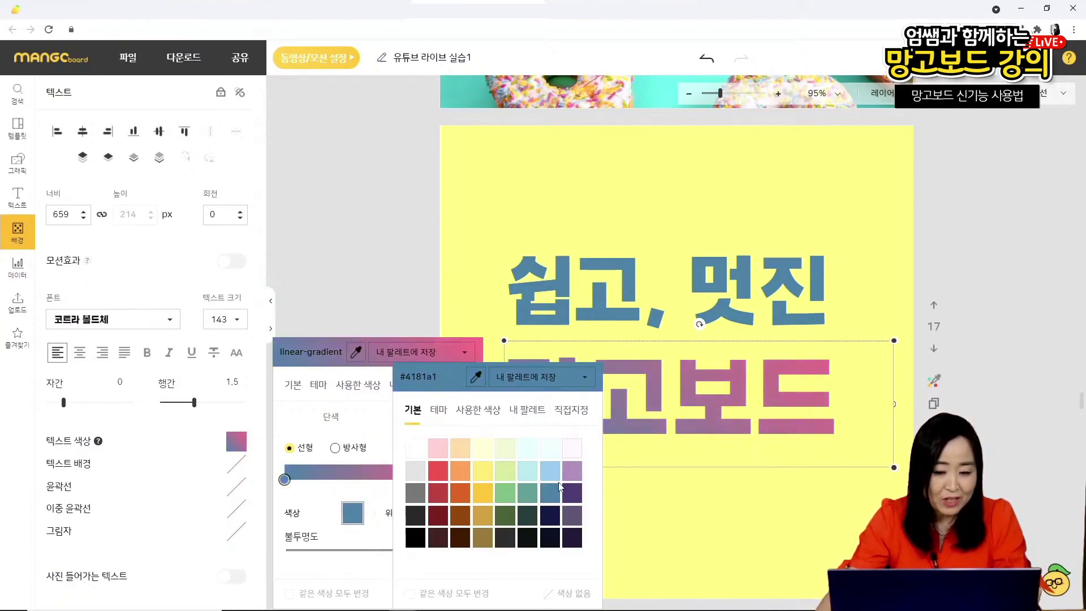
{"action": "left_click", "coordinate": [456, 417]}
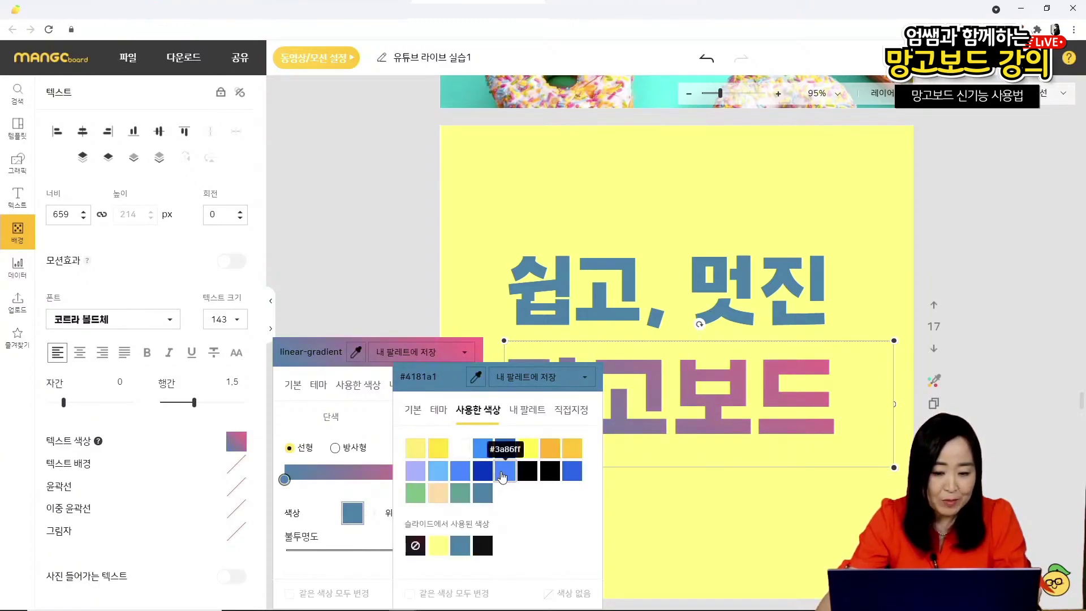
{"action": "left_click", "coordinate": [483, 448]}
{"action": "left_click", "coordinate": [290, 412]}
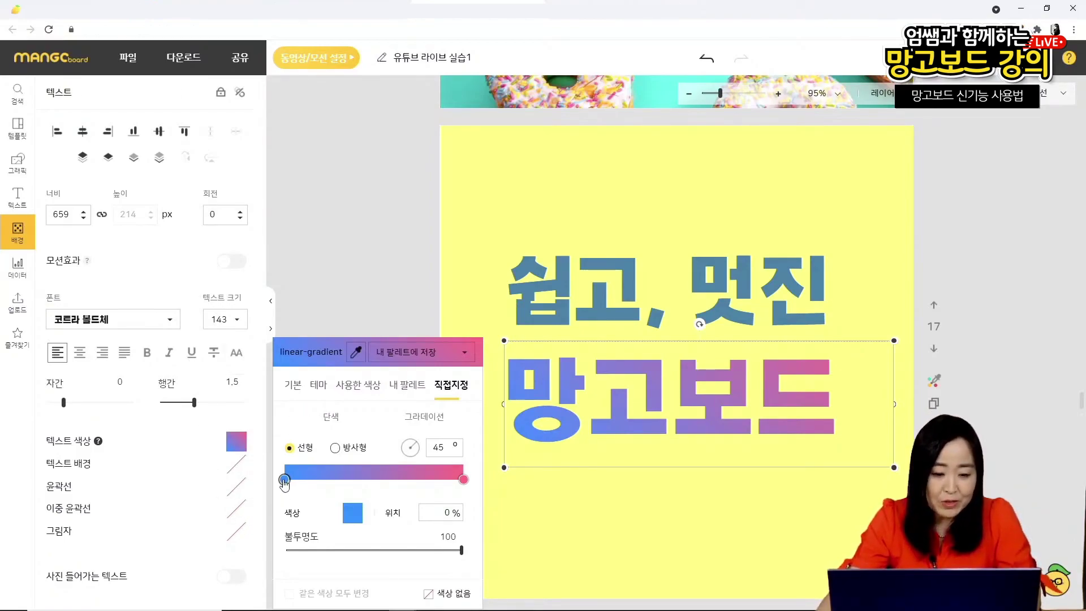
- Bring both gradient stops together at about 47% for a sharp color split and set the gradient angle to 10°
{"action": "left_click_drag", "start_coordinate": [284, 485], "coordinate": [362, 490]}
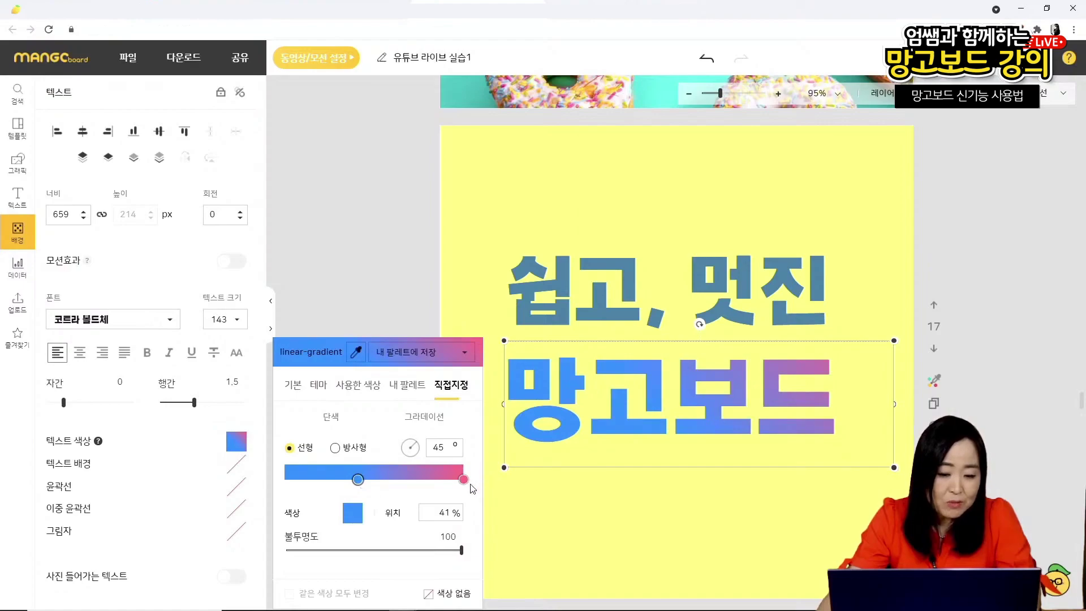
{"action": "left_click_drag", "start_coordinate": [467, 490], "coordinate": [370, 483]}
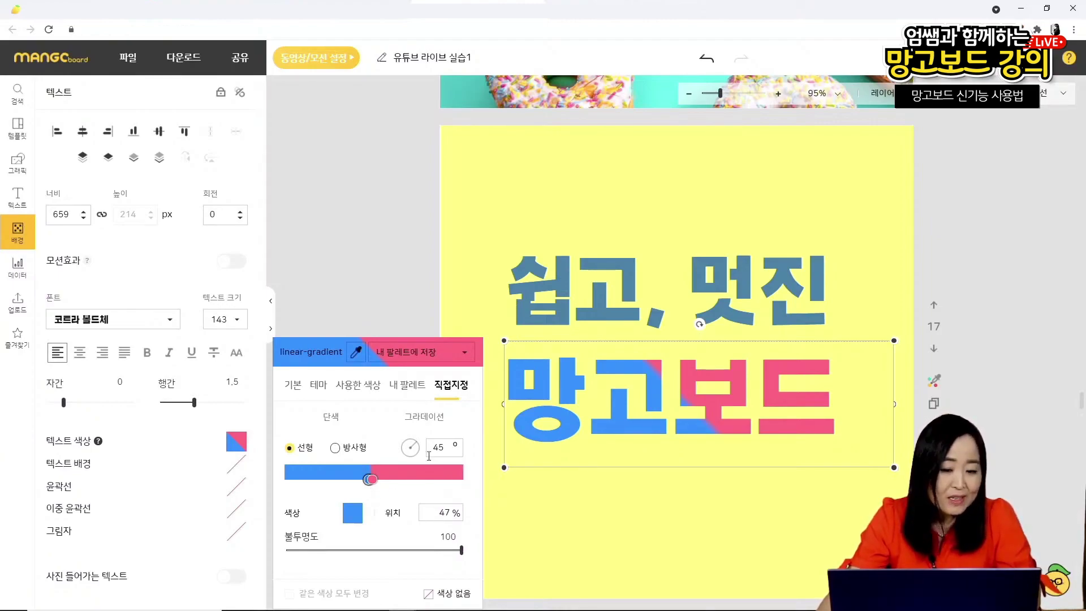
{"action": "left_click_drag", "start_coordinate": [415, 449], "coordinate": [415, 451]}
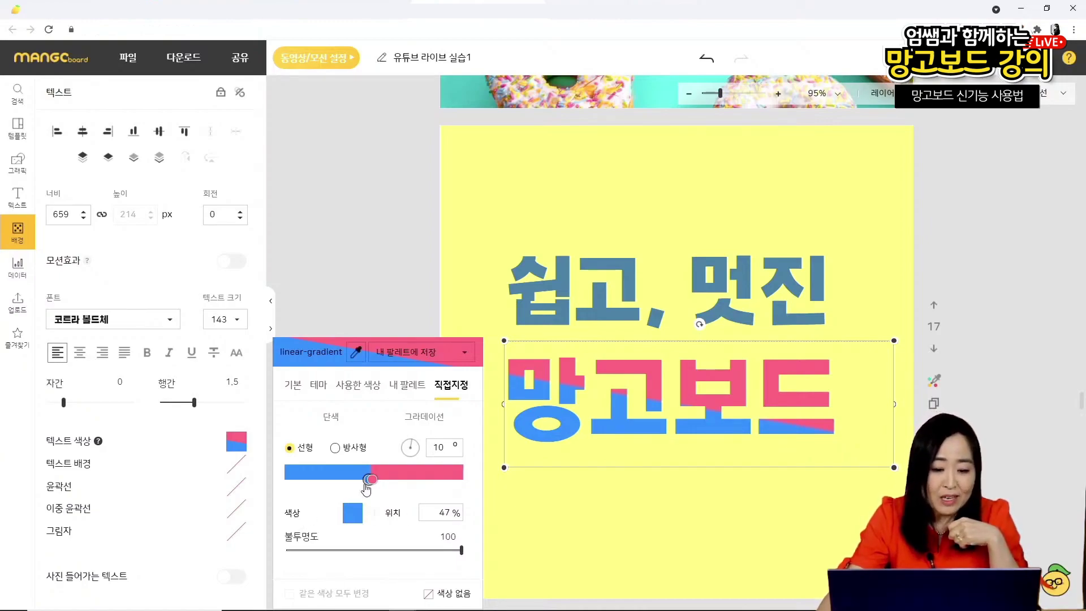
- Try lavender (#9fabfb) and white on the gradient's second stop, and yellow (#fff509) and orange on its first stop
{"action": "left_click", "coordinate": [352, 513]}
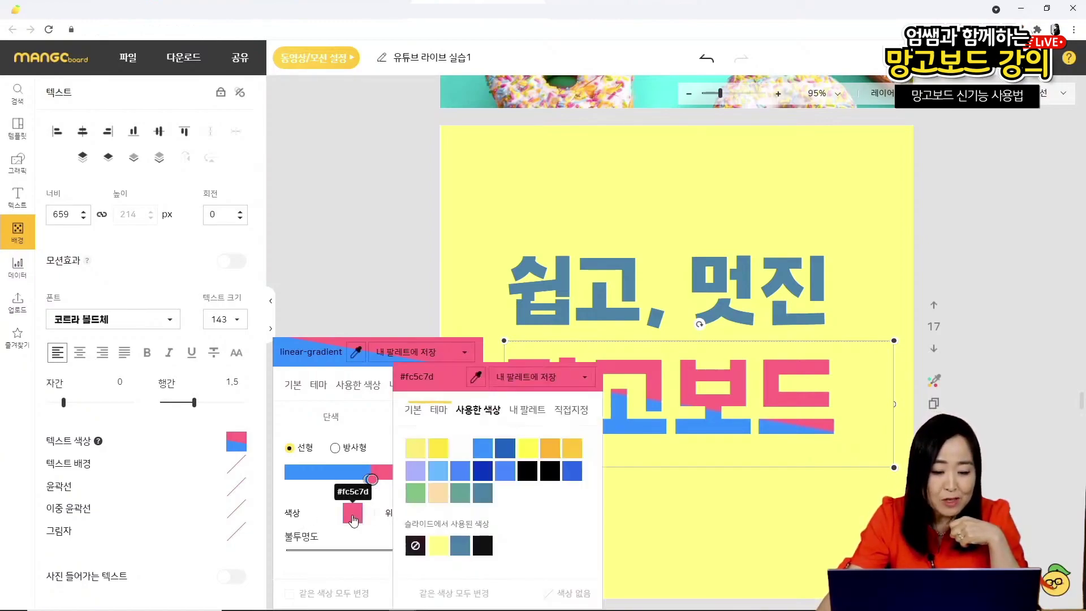
{"action": "left_click", "coordinate": [410, 477]}
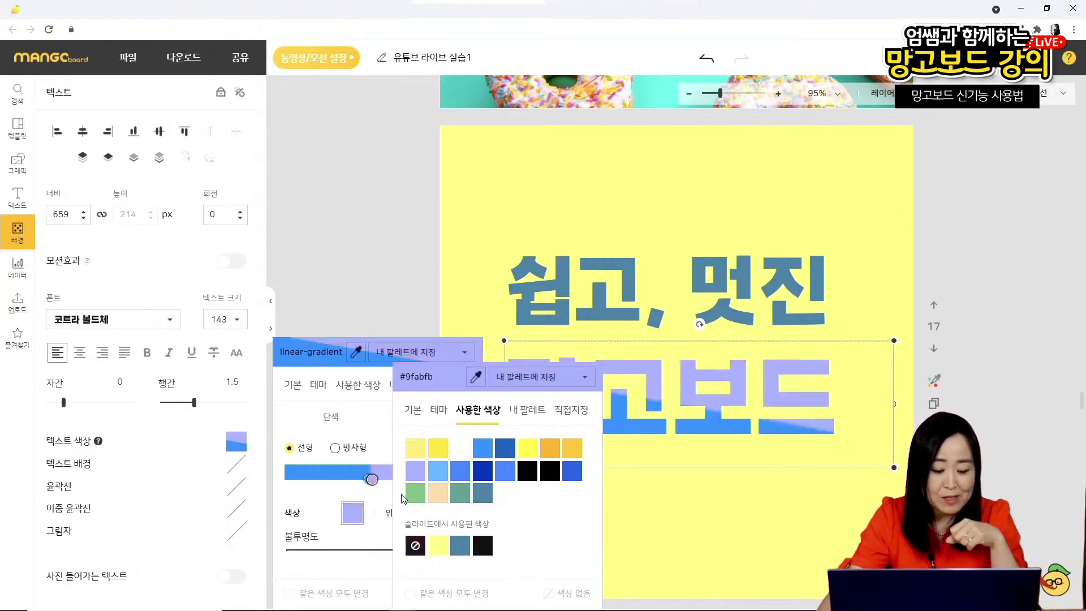
{"action": "left_click", "coordinate": [461, 449]}
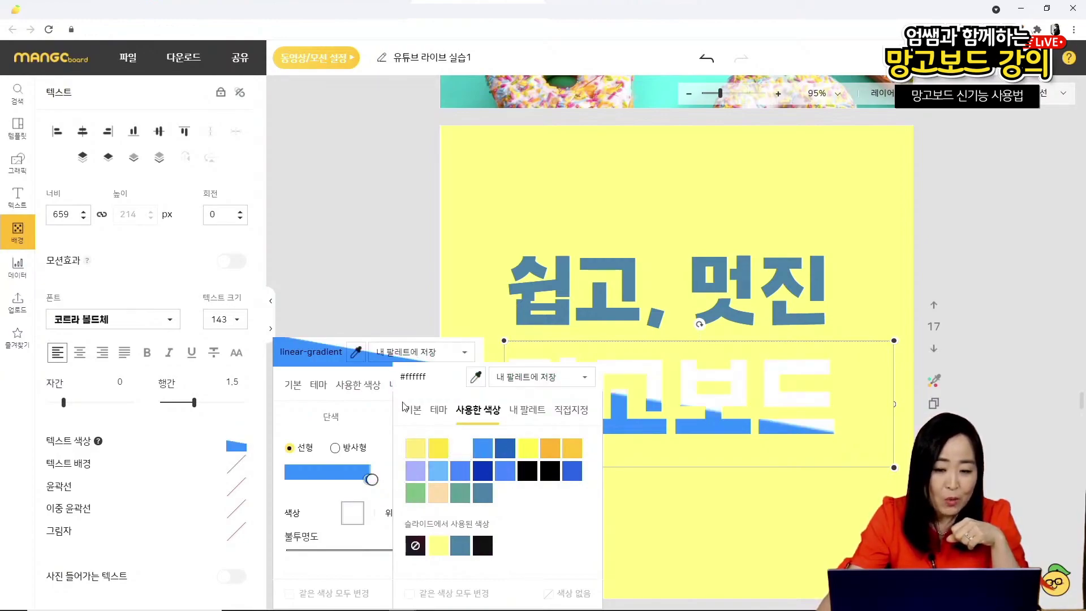
{"action": "left_click", "coordinate": [290, 480]}
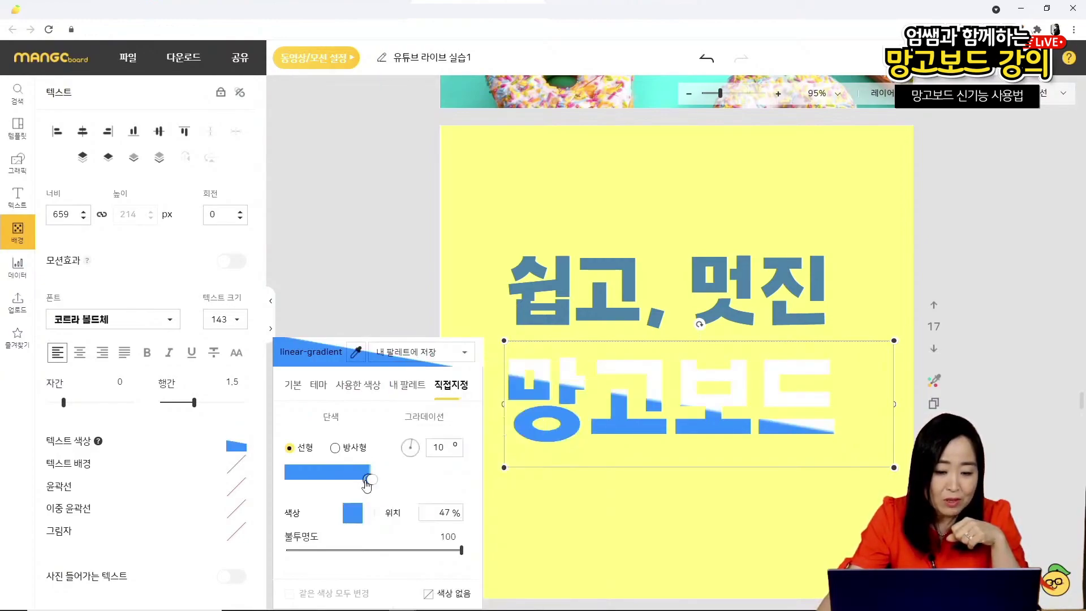
{"action": "left_click", "coordinate": [527, 448]}
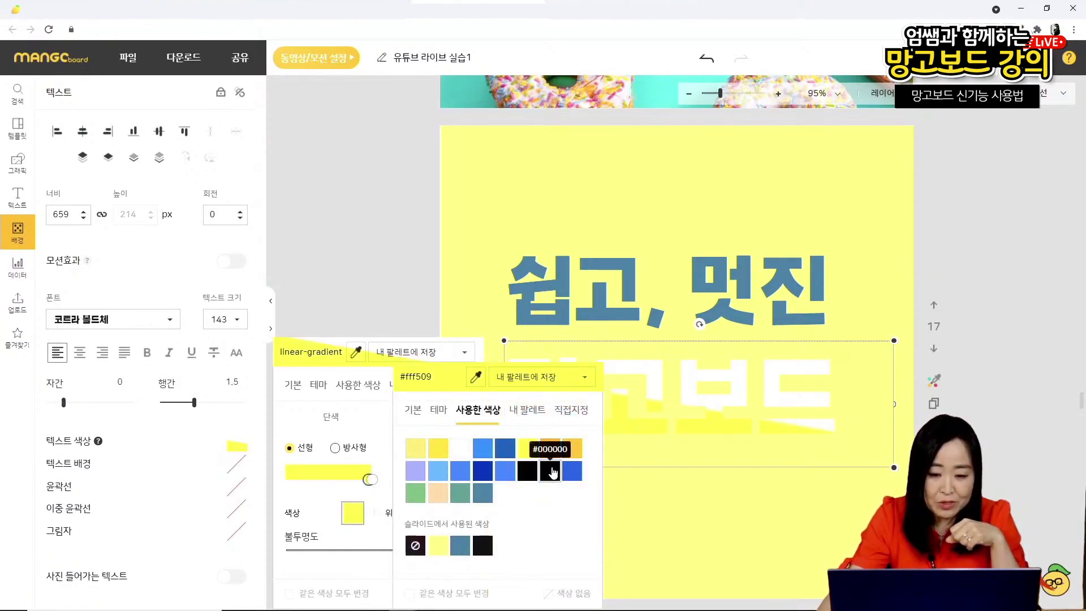
{"action": "left_click", "coordinate": [550, 449]}
- Recolor the gradient's second stop with lavender (#9fabfb) from the used colors
{"action": "left_click", "coordinate": [372, 483]}
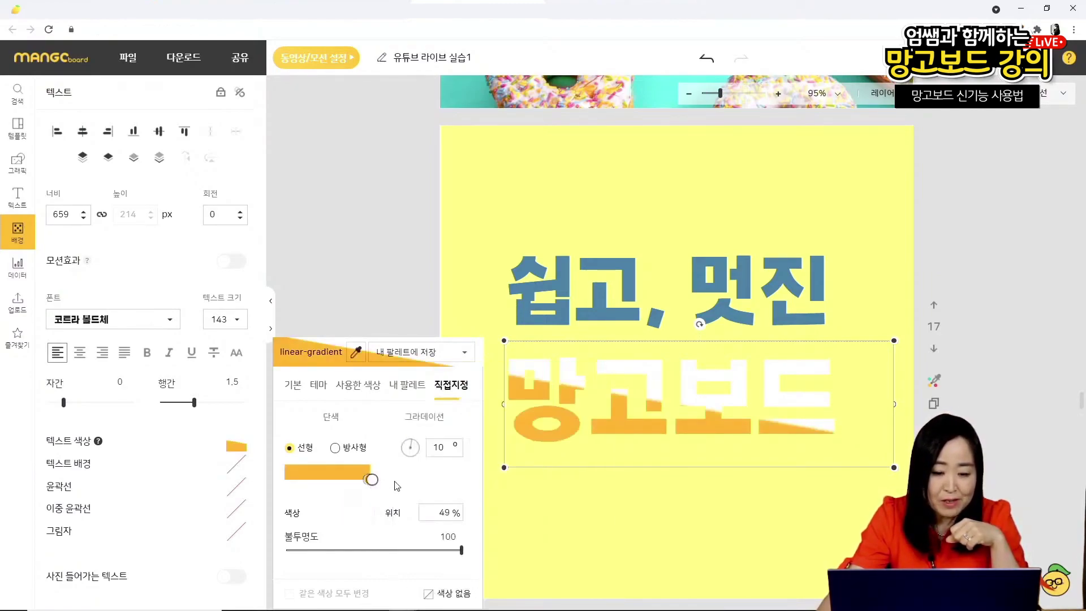
{"action": "left_click", "coordinate": [352, 512]}
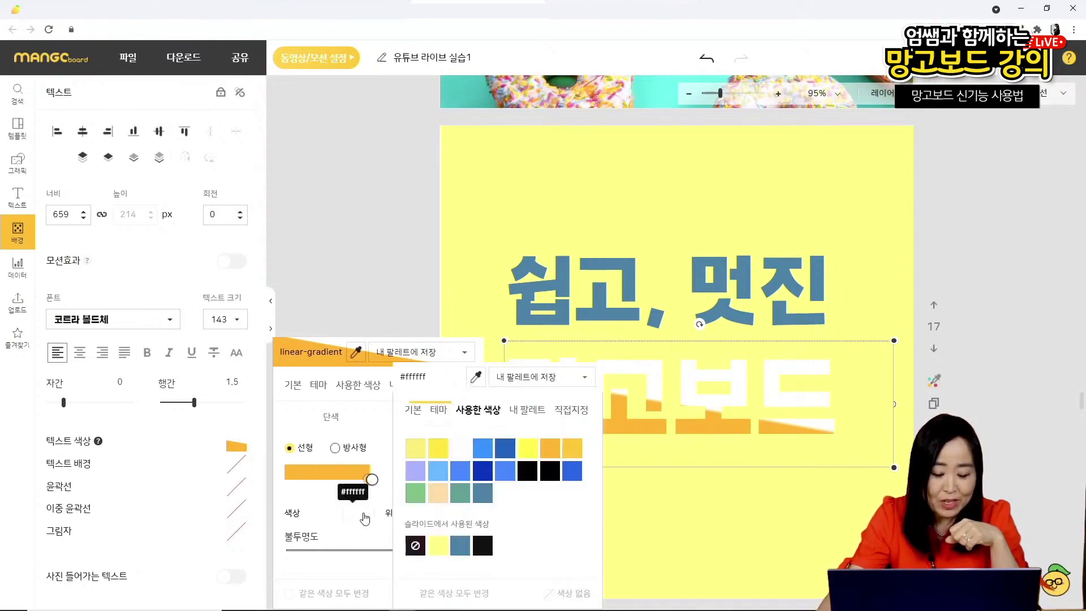
{"action": "left_click", "coordinate": [415, 470]}
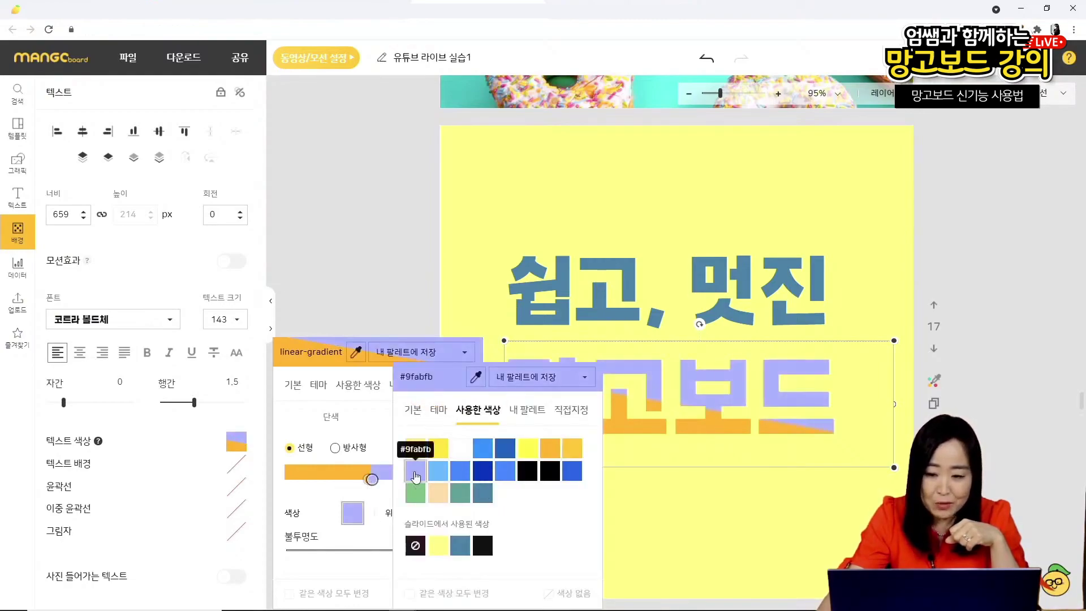
{"action": "left_click", "coordinate": [530, 457]}
- Switch to the presentation, show the 3D 텍스트 slide, and go back to the Mangoboard editor
{"action": "key", "text": "alt+Tab"}
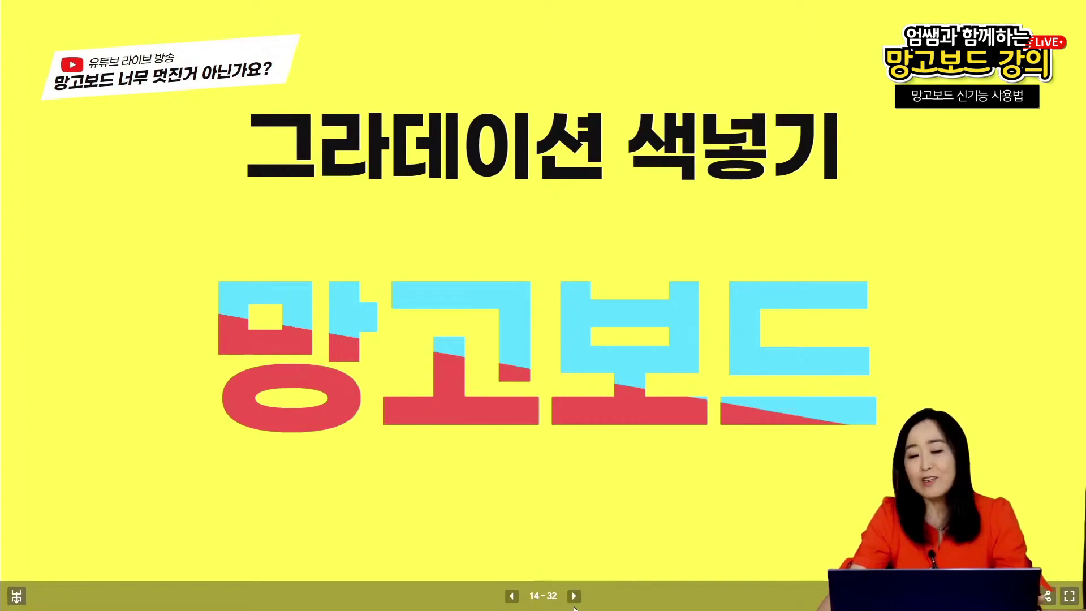
{"action": "left_click", "coordinate": [574, 596]}
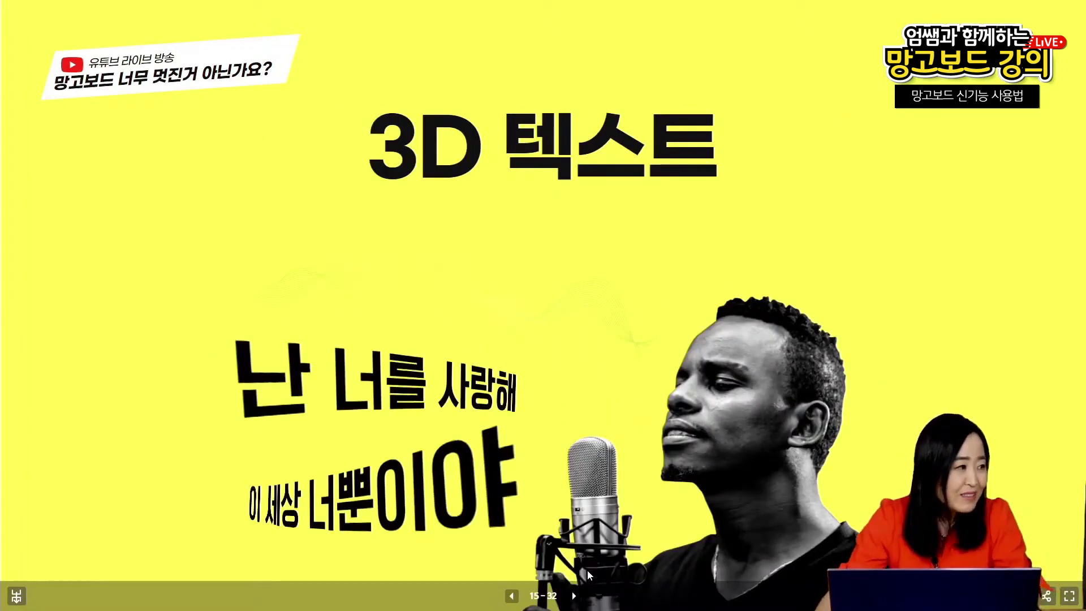
{"action": "key", "text": "alt+Tab"}
- Move both text lines on page 19, 난 너를 사랑해 and 이 세상 너뿐이야, slightly upward
{"action": "scroll", "coordinate": [788, 301], "scroll_direction": "down", "scroll_amount": 5}
{"action": "scroll", "coordinate": [788, 301], "scroll_direction": "down", "scroll_amount": 5}
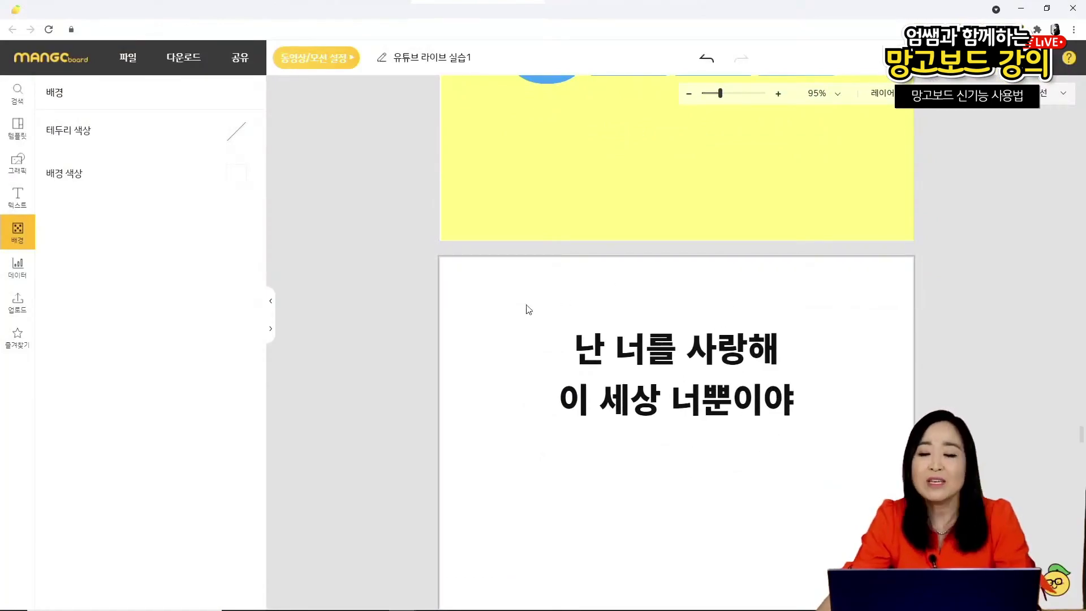
{"action": "scroll", "coordinate": [666, 395], "scroll_direction": "down", "scroll_amount": 3}
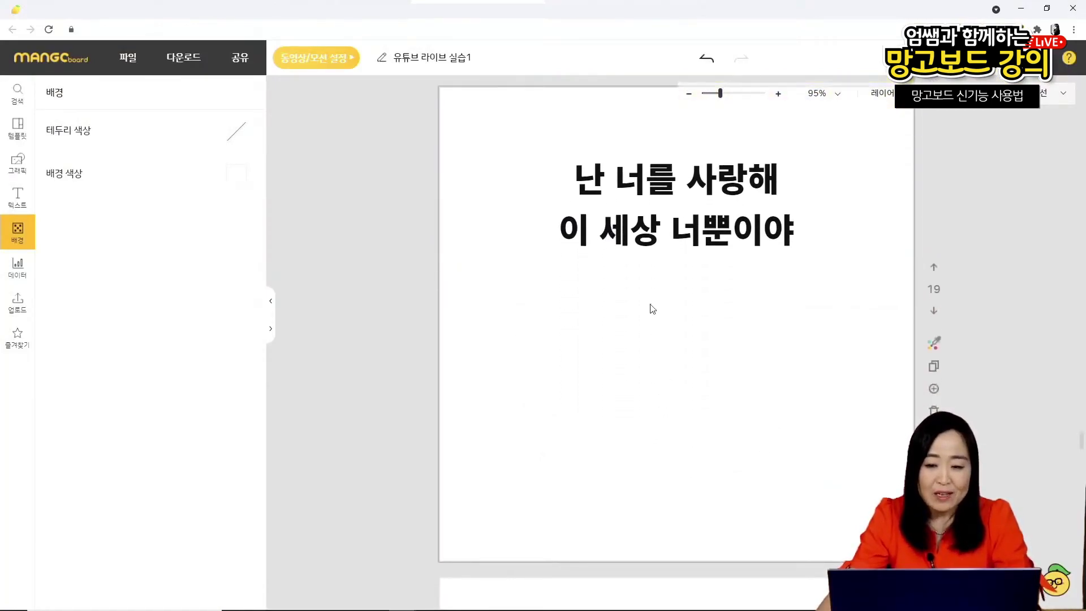
{"action": "left_click", "coordinate": [663, 179]}
{"action": "left_click_drag", "start_coordinate": [664, 179], "coordinate": [664, 164]}
{"action": "left_click", "coordinate": [663, 223]}
{"action": "left_click_drag", "start_coordinate": [664, 223], "coordinate": [665, 207]}
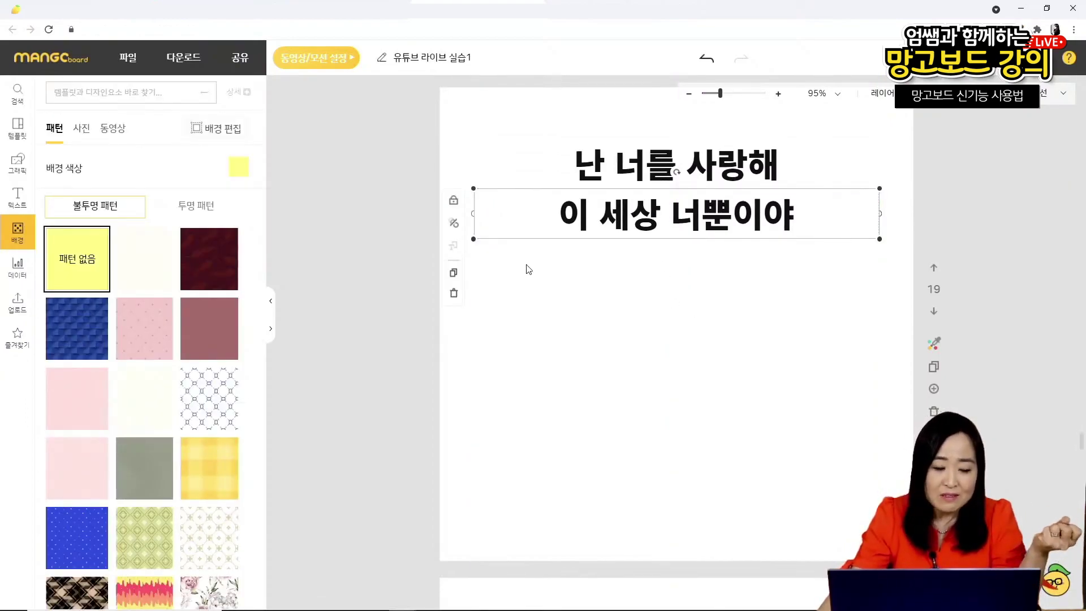
- Add a 3D,휘어진 텍스트 element below the two lines on page 19 and stretch its box to 164 px high
{"action": "left_click", "coordinate": [19, 197]}
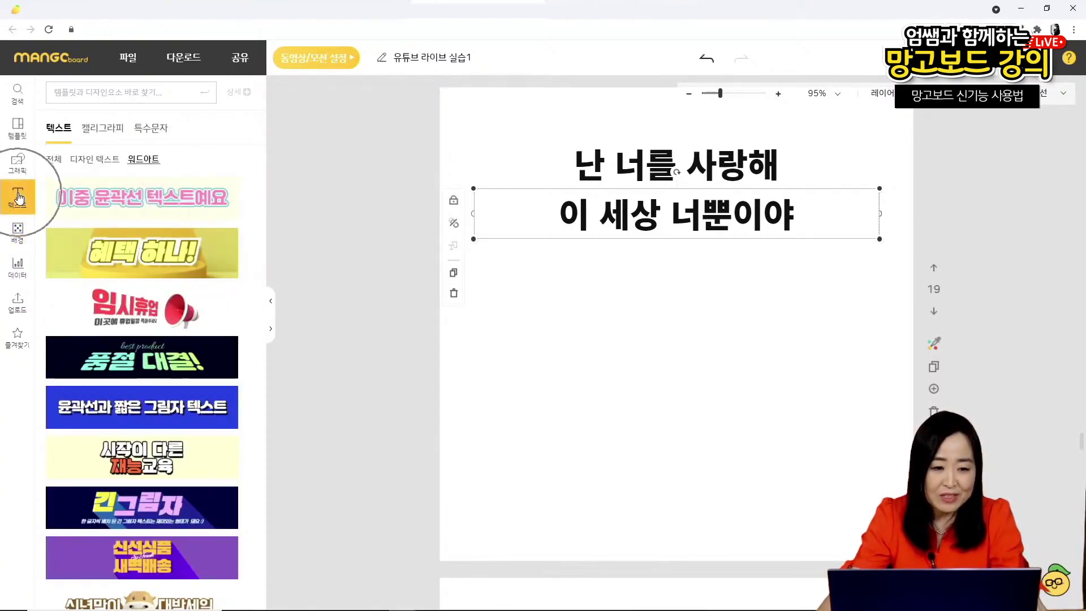
{"action": "left_click", "coordinate": [54, 160]}
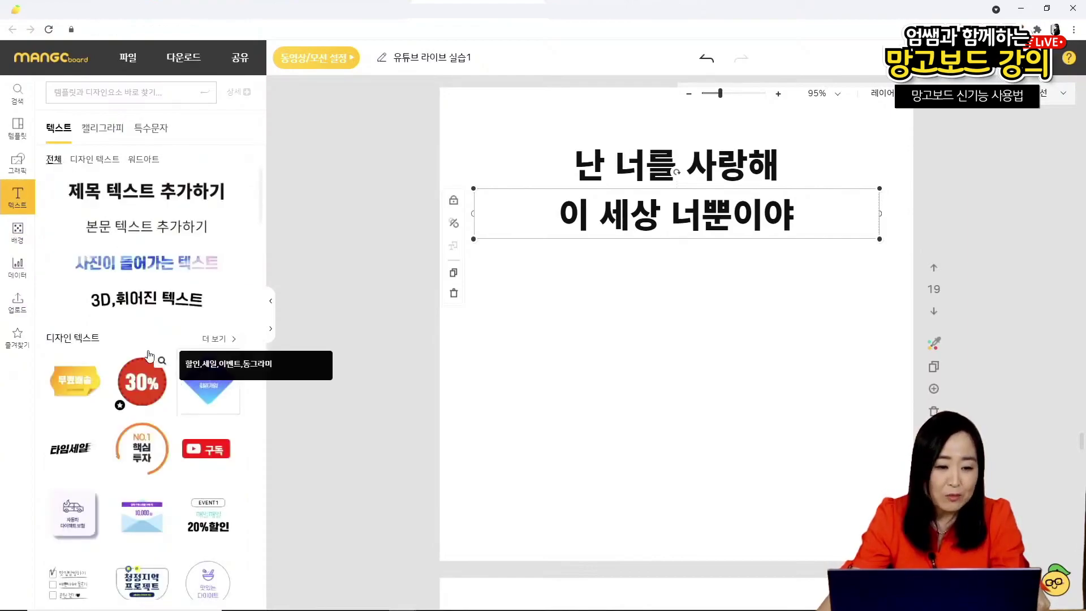
{"action": "left_click", "coordinate": [144, 304]}
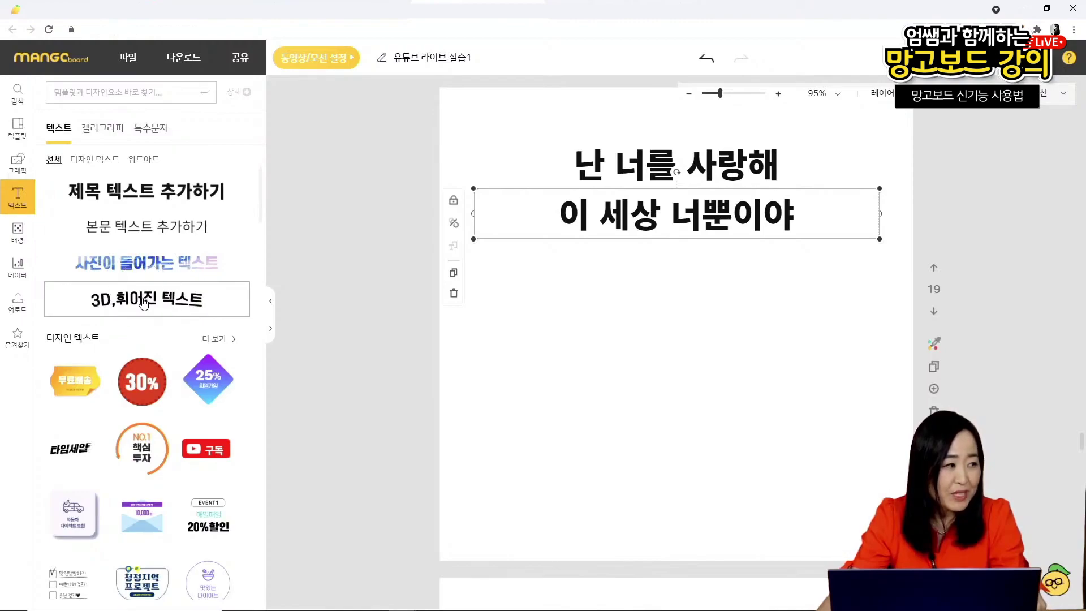
{"action": "left_click", "coordinate": [143, 304]}
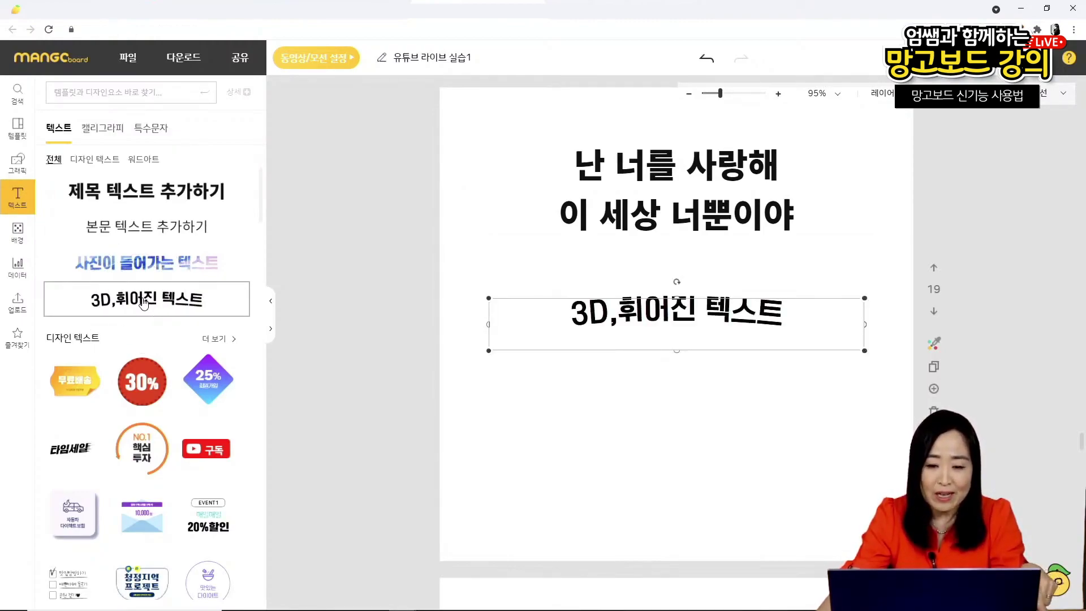
{"action": "left_click_drag", "start_coordinate": [677, 300], "coordinate": [686, 253]}
{"action": "left_click", "coordinate": [654, 287]}
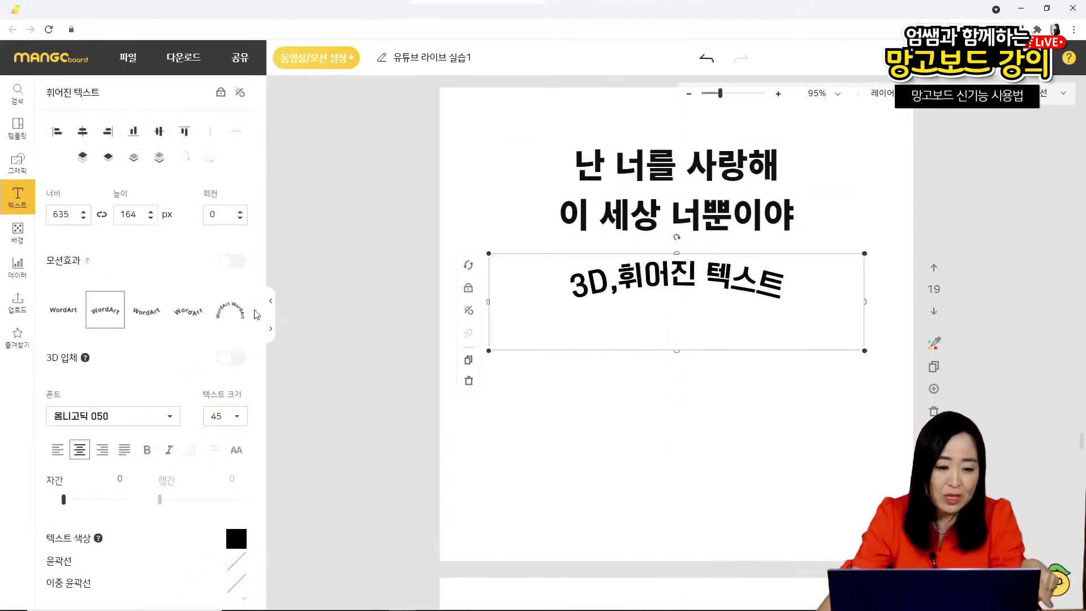
- Try the downward-curved, wave and circular WordArt styles on the curved text, ending with the upward arch style
{"action": "left_click", "coordinate": [147, 316]}
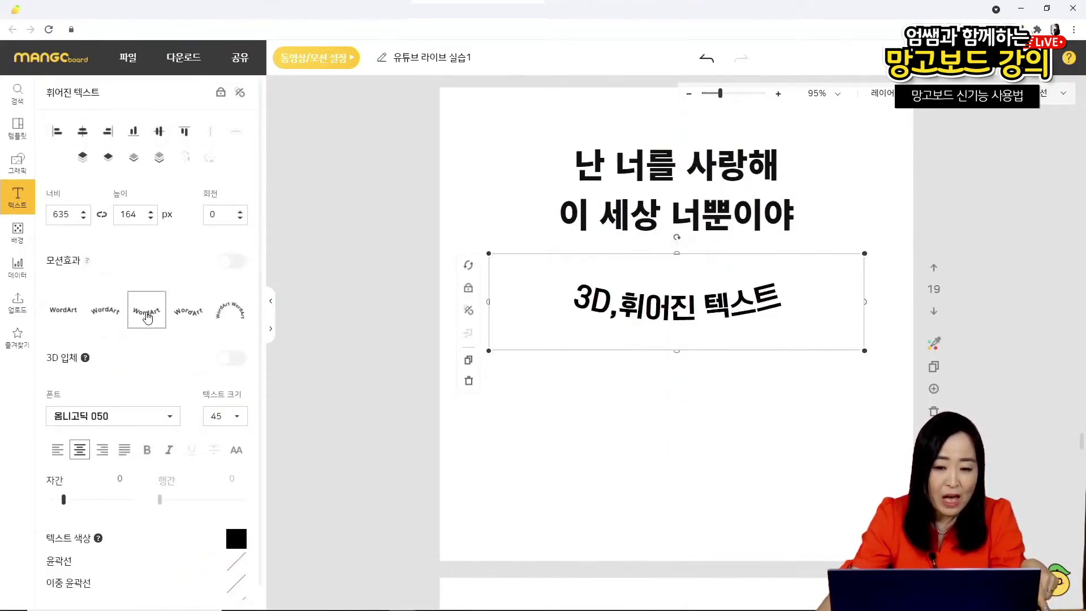
{"action": "left_click", "coordinate": [187, 316]}
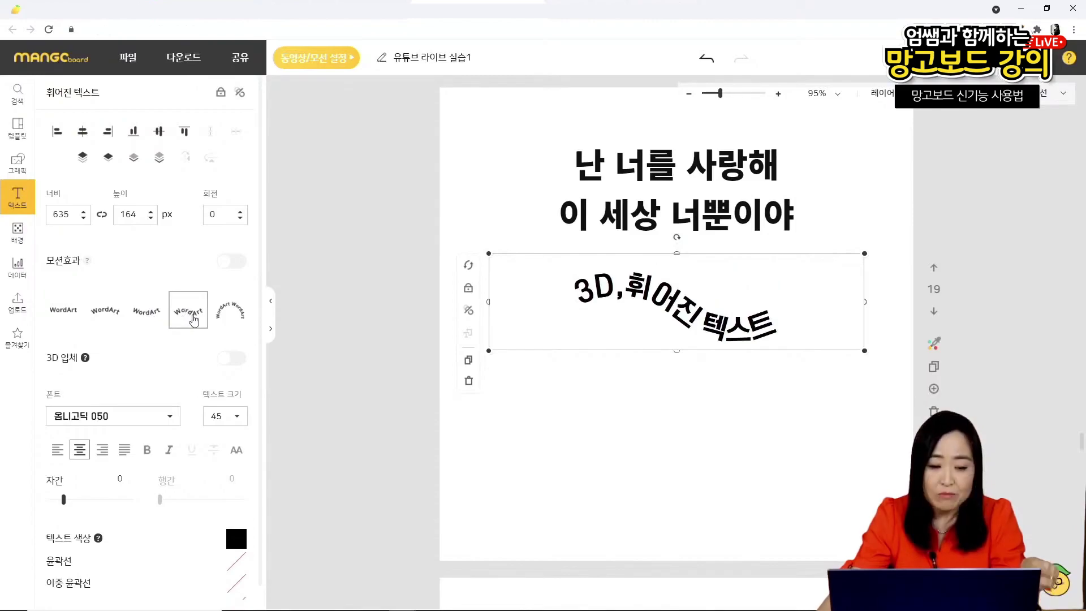
{"action": "left_click", "coordinate": [232, 313]}
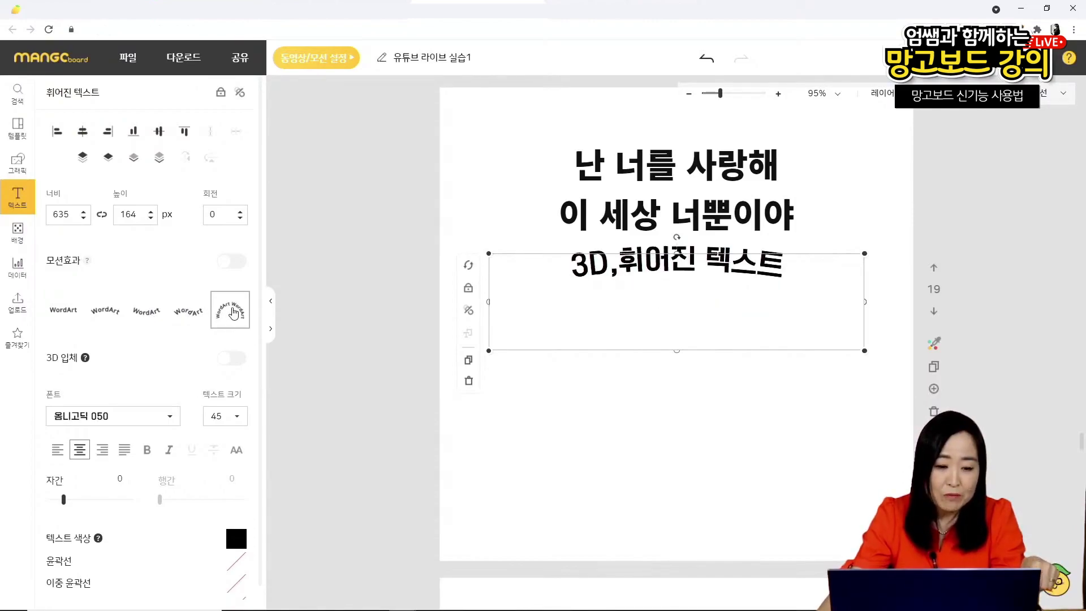
{"action": "left_click", "coordinate": [102, 312]}
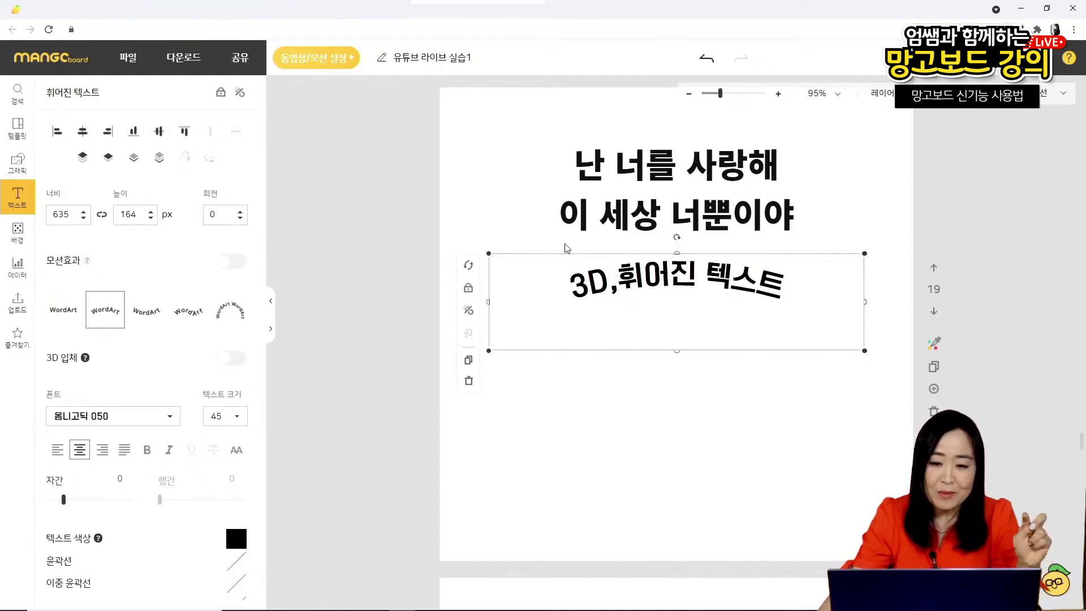
- Replace the curved text's wording with 난 너를 사랑해 copied from the first text line
{"action": "left_click", "coordinate": [606, 169]}
{"action": "double_click", "coordinate": [606, 169]}
{"action": "key", "text": "ctrl+c"}
{"action": "left_click", "coordinate": [647, 280]}
{"action": "double_click", "coordinate": [647, 280]}
{"action": "key", "text": "ctrl+v"}
- Duplicate the curved 난 너를 사랑해 text and place the copy directly below the original
{"action": "left_click", "coordinate": [625, 375]}
{"action": "left_click", "coordinate": [673, 280]}
{"action": "left_click_drag", "start_coordinate": [674, 280], "coordinate": [675, 356]}
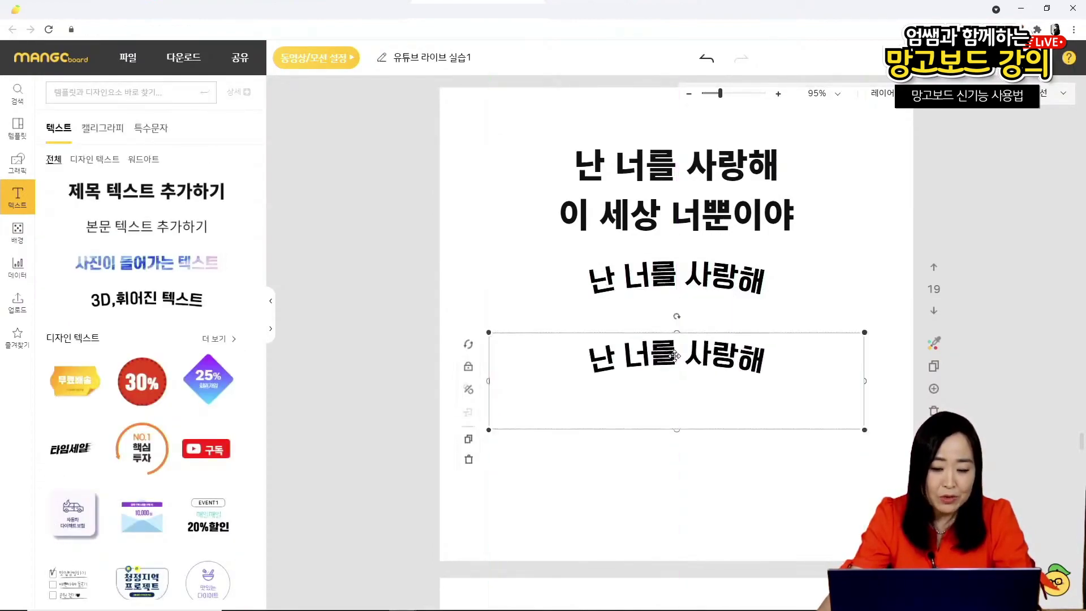
- Replace the lower curved text's wording with 이 세상 너뿐이야 copied from the second text line
{"action": "left_click", "coordinate": [688, 211]}
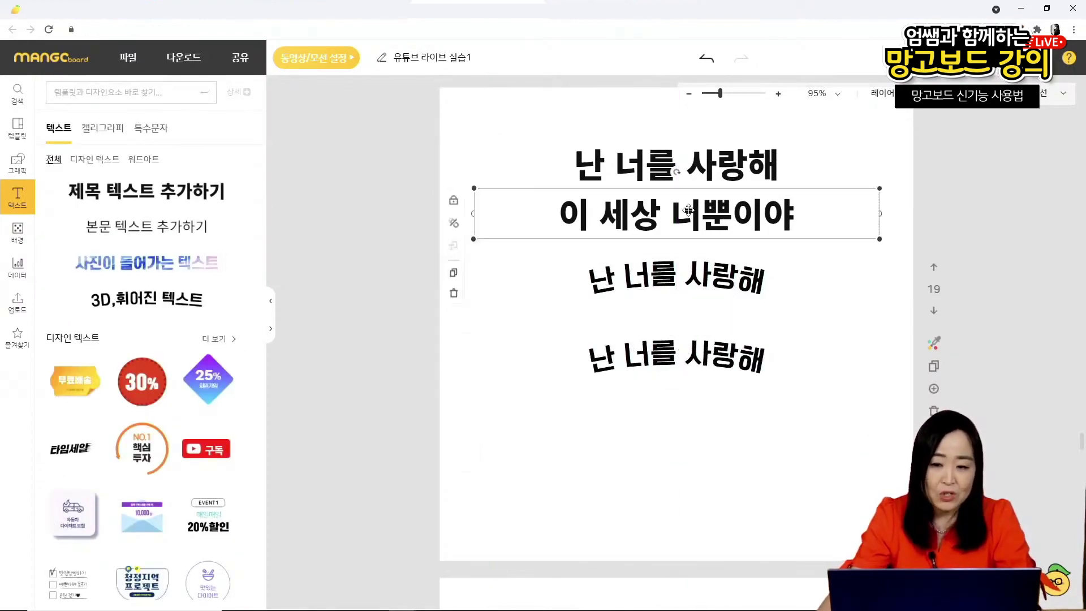
{"action": "double_click", "coordinate": [688, 210]}
{"action": "left_click", "coordinate": [701, 371]}
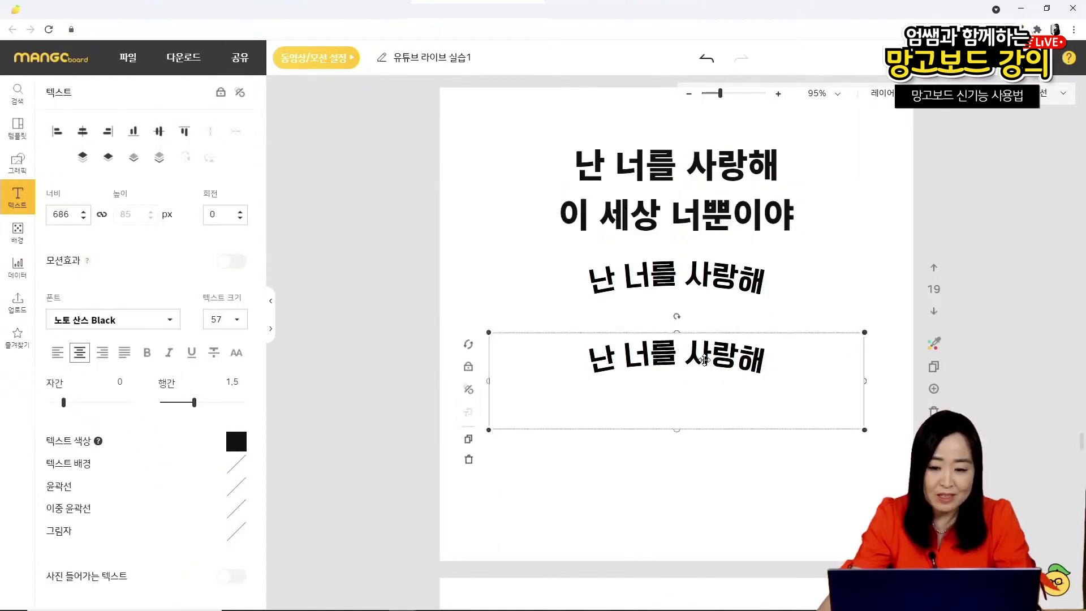
{"action": "double_click", "coordinate": [706, 362]}
{"action": "key", "text": "ctrl+v"}
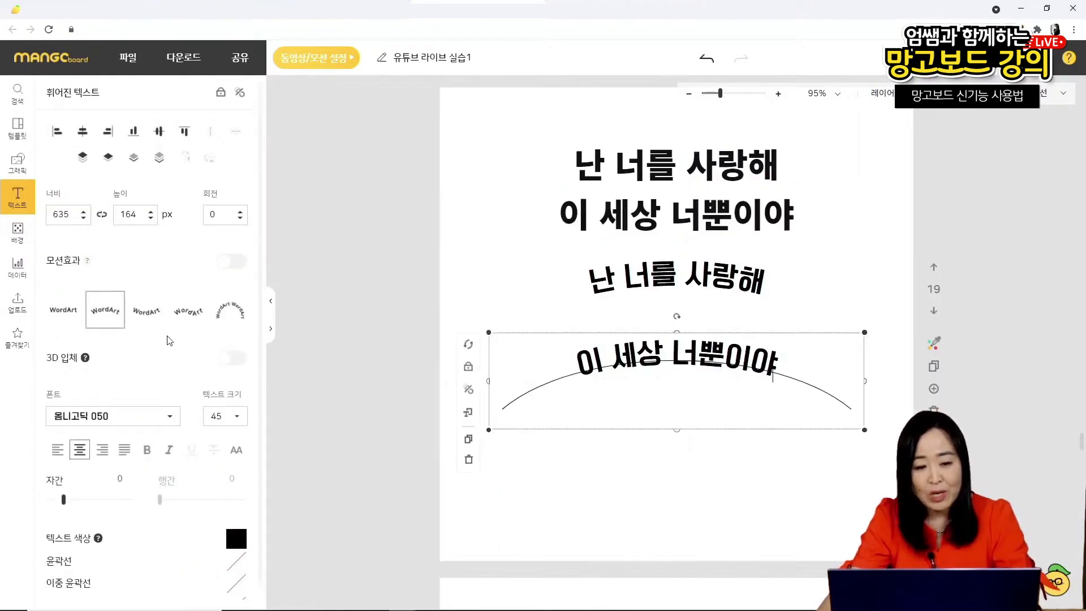
- Give the lower text 이 세상 너뿐이야 the downward-curved WordArt style and delete the two straight text lines above the curved texts
{"action": "left_click", "coordinate": [147, 321]}
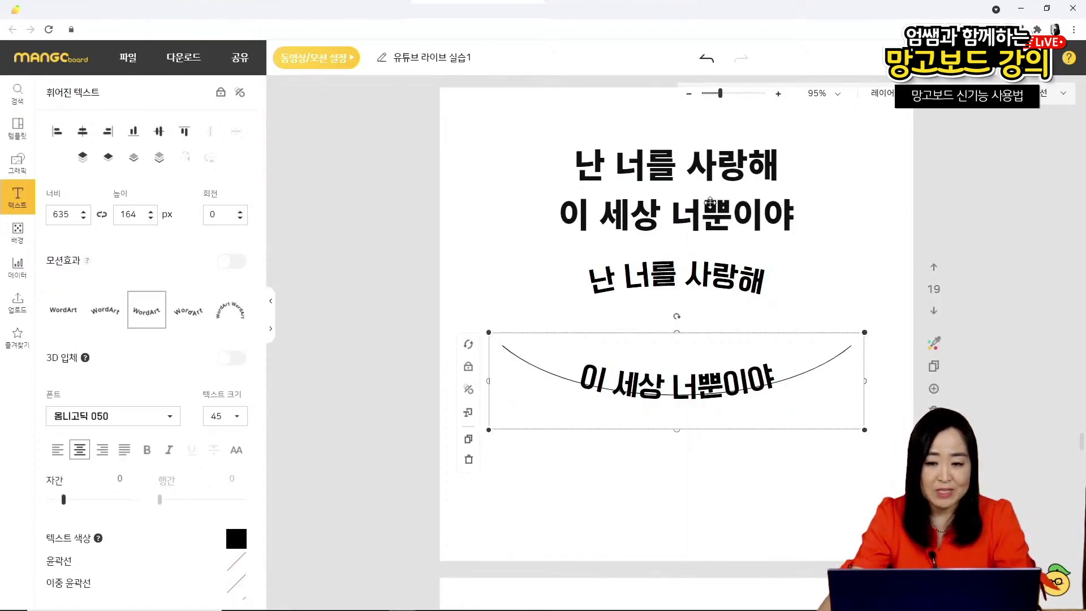
{"action": "left_click", "coordinate": [714, 199]}
{"action": "left_click", "coordinate": [700, 160], "text": "shift"}
{"action": "key", "text": "Delete"}
{"action": "left_click", "coordinate": [638, 274]}
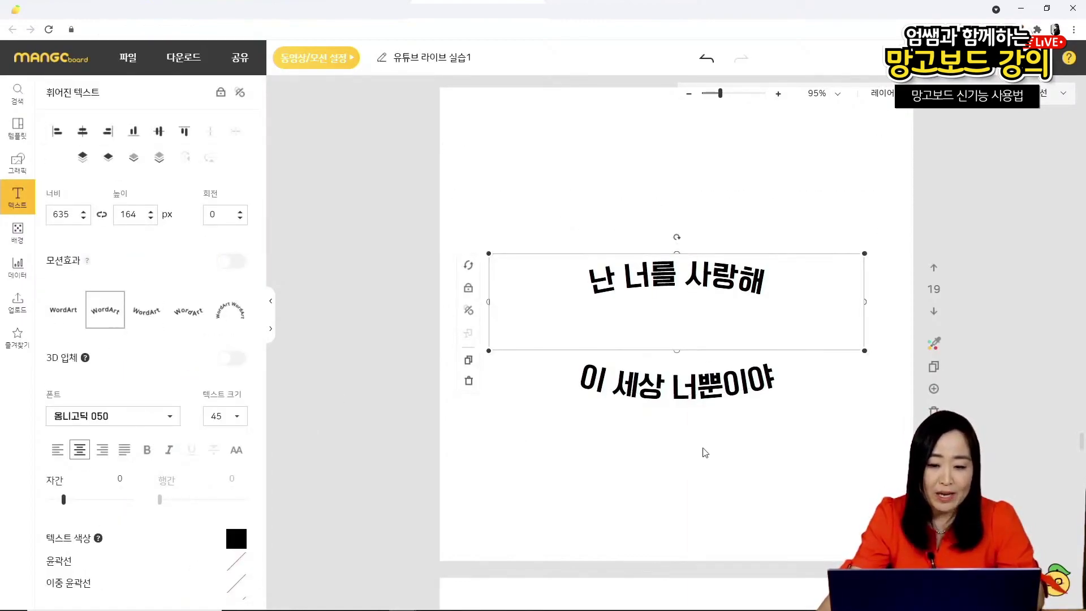
{"action": "left_click", "coordinate": [680, 396]}
{"action": "left_click", "coordinate": [161, 312]}
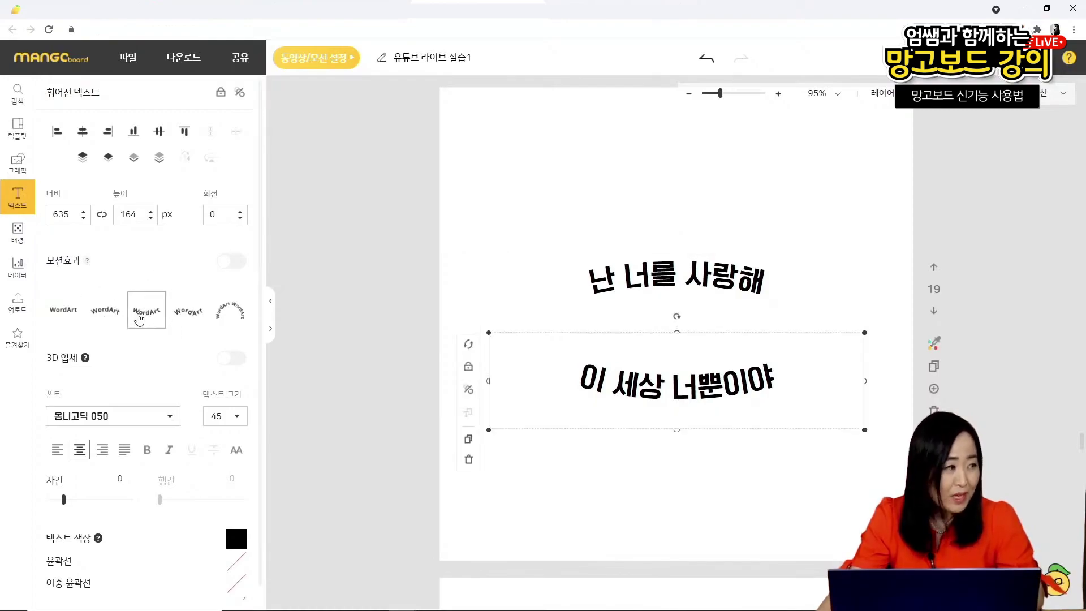
- Select both curved texts together and turn on the 3D 입체 effect for them
{"action": "left_click_drag", "start_coordinate": [673, 190], "coordinate": [462, 451]}
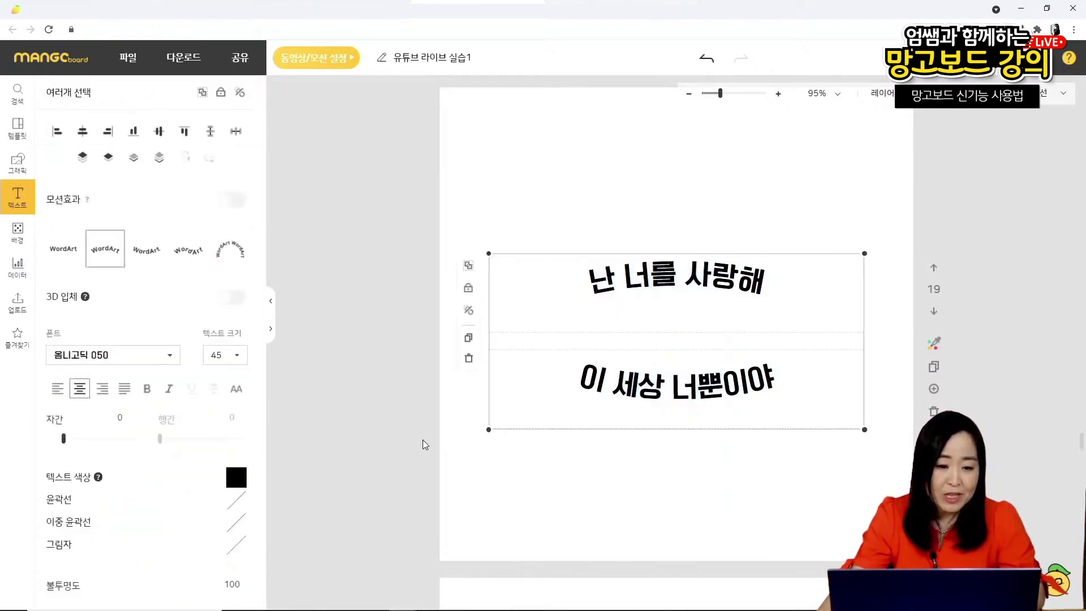
{"action": "left_click", "coordinate": [243, 306]}
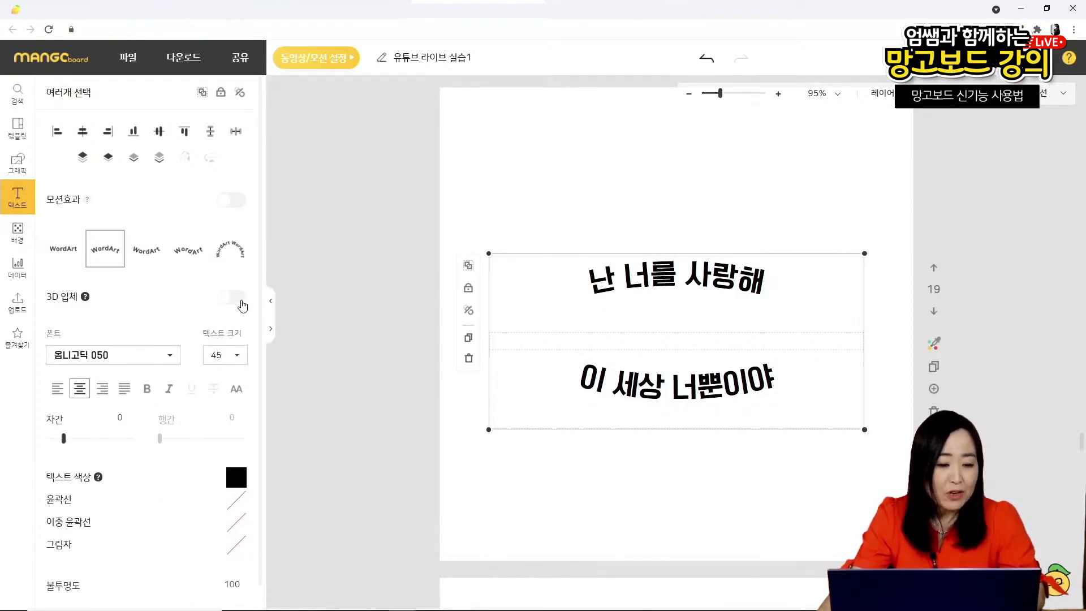
{"action": "left_click", "coordinate": [243, 306]}
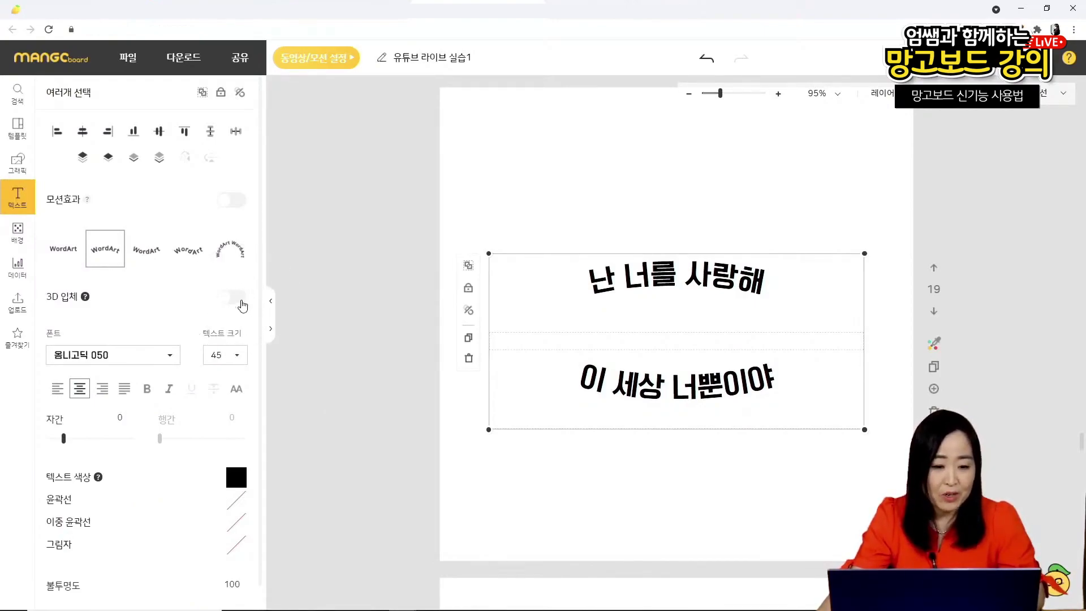
{"action": "left_click", "coordinate": [243, 307]}
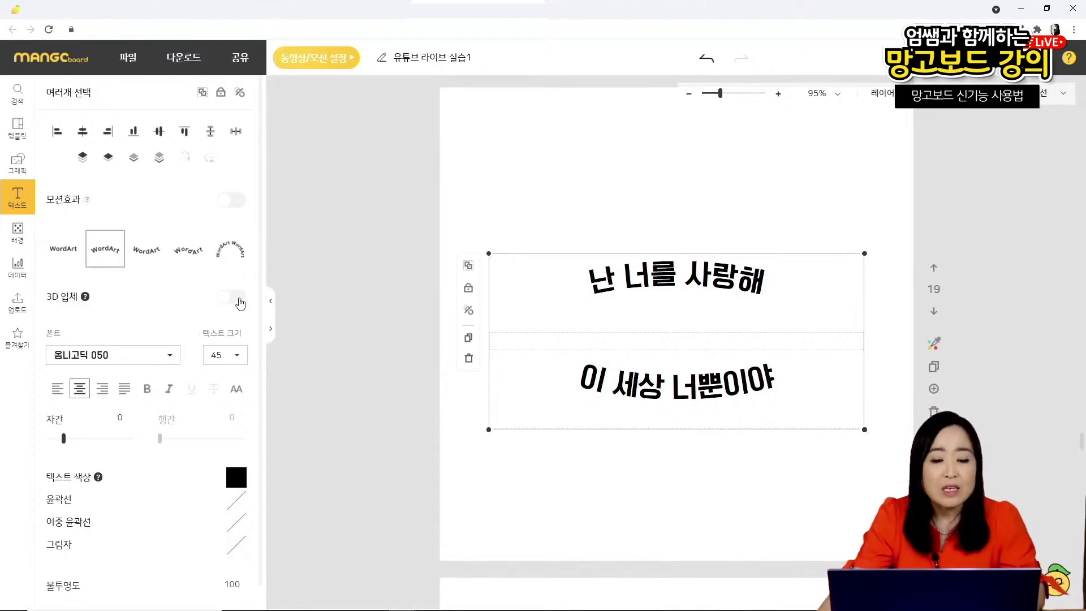
{"action": "left_click", "coordinate": [241, 304]}
{"action": "left_click", "coordinate": [240, 303]}
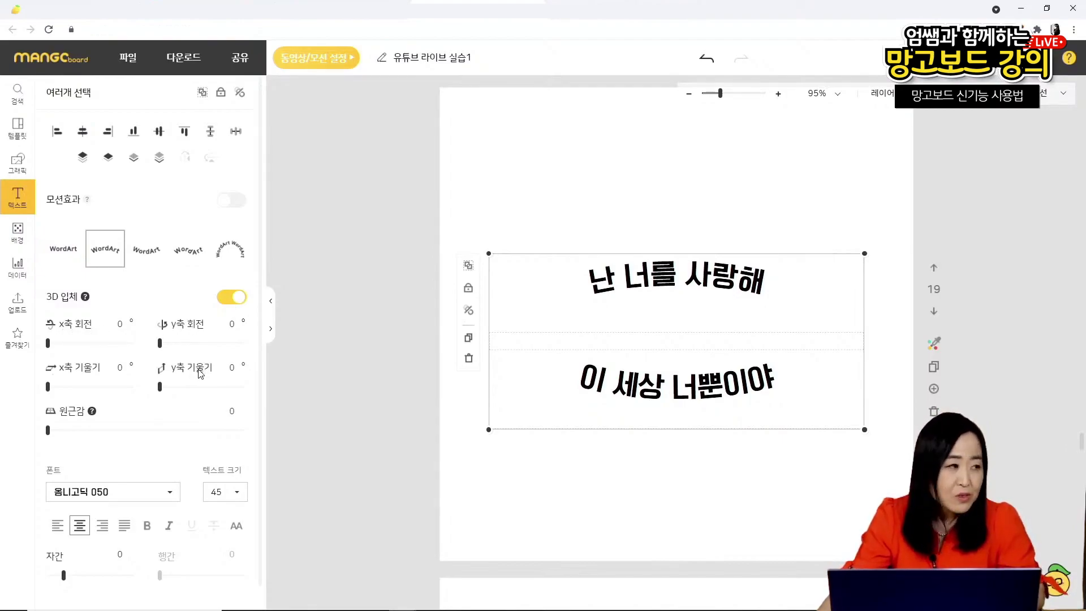
- Give the upper text 난 너를 사랑해 a Y-axis rotation of 40°, a perspective of 100 and a text size of 56
{"action": "left_click", "coordinate": [639, 499]}
{"action": "left_click", "coordinate": [716, 282]}
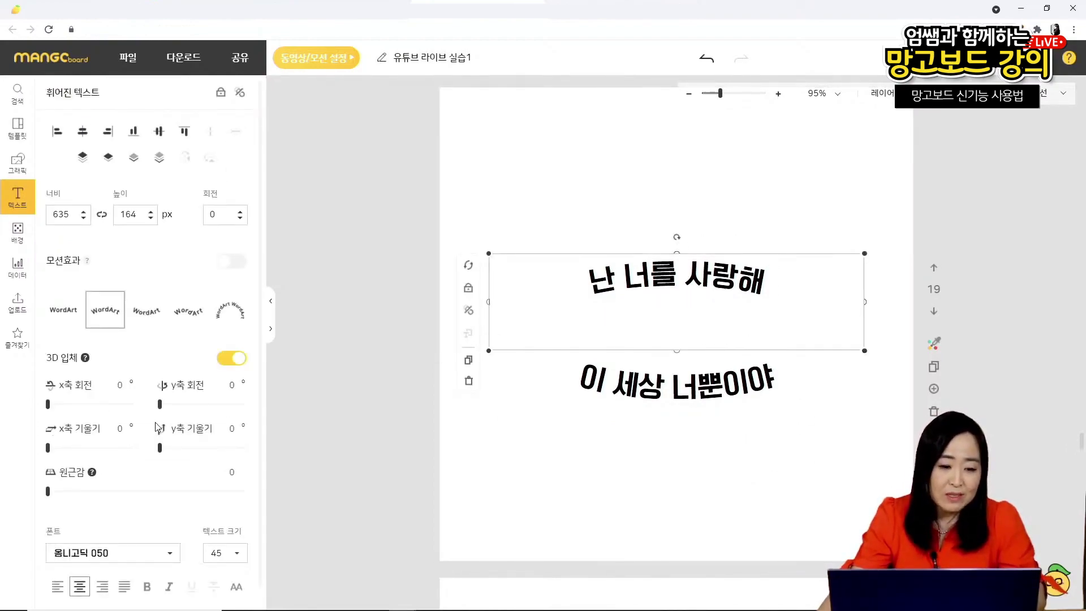
{"action": "mouse_move", "coordinate": [161, 405]}
{"action": "left_mouse_down"}
{"action": "mouse_move", "coordinate": [191, 416]}
{"action": "mouse_move", "coordinate": [179, 406]}
{"action": "left_mouse_up"}
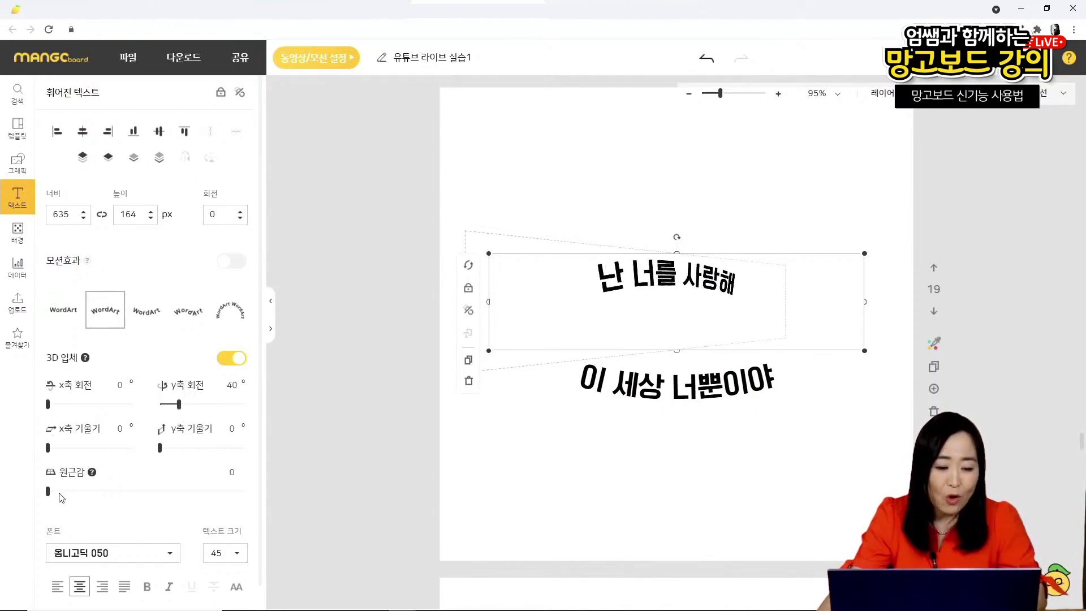
{"action": "left_click_drag", "start_coordinate": [48, 495], "coordinate": [292, 498]}
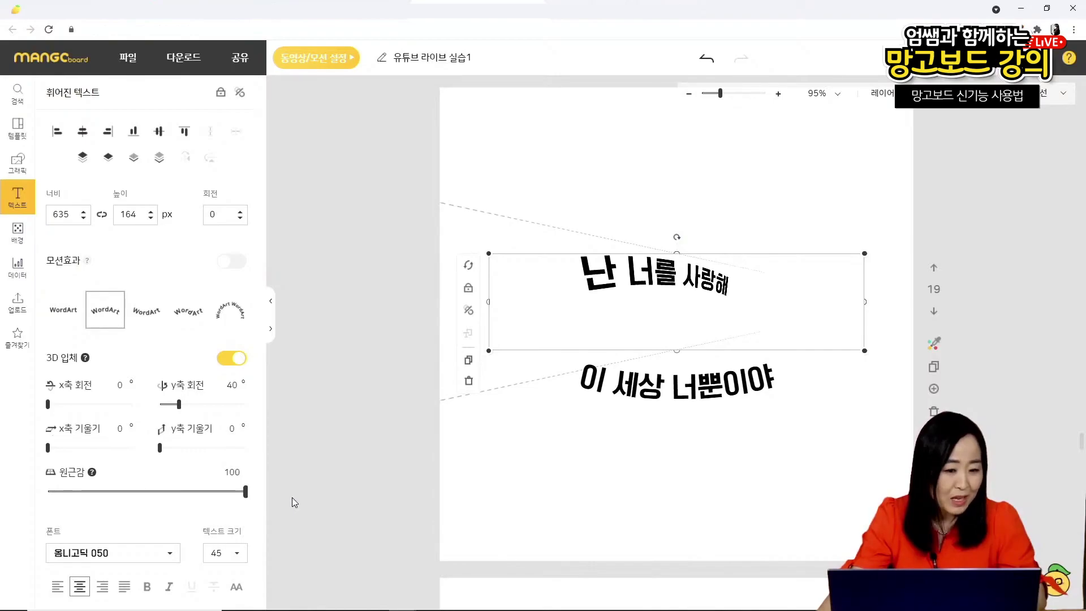
{"action": "left_click", "coordinate": [232, 553]}
{"action": "scroll", "coordinate": [226, 527], "scroll_direction": "down", "scroll_amount": 3}
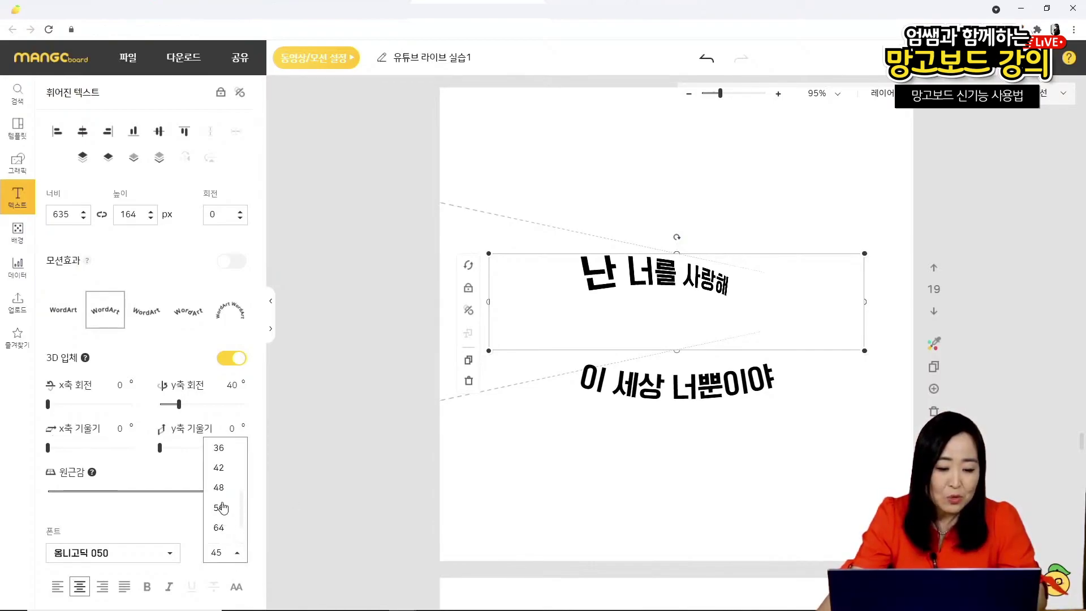
{"action": "left_click", "coordinate": [228, 510]}
- Give the lower text 이 세상 너뿐이야 a Y-axis rotation of 133°, a perspective of 75 and a text size of 64
{"action": "left_click", "coordinate": [672, 399]}
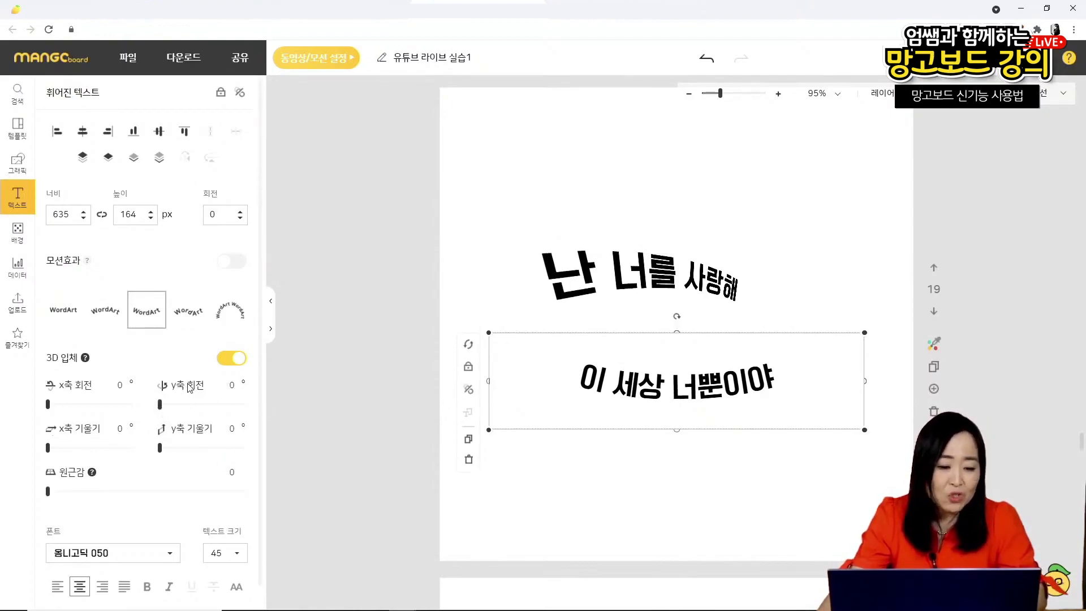
{"action": "left_click_drag", "start_coordinate": [161, 407], "coordinate": [224, 424]}
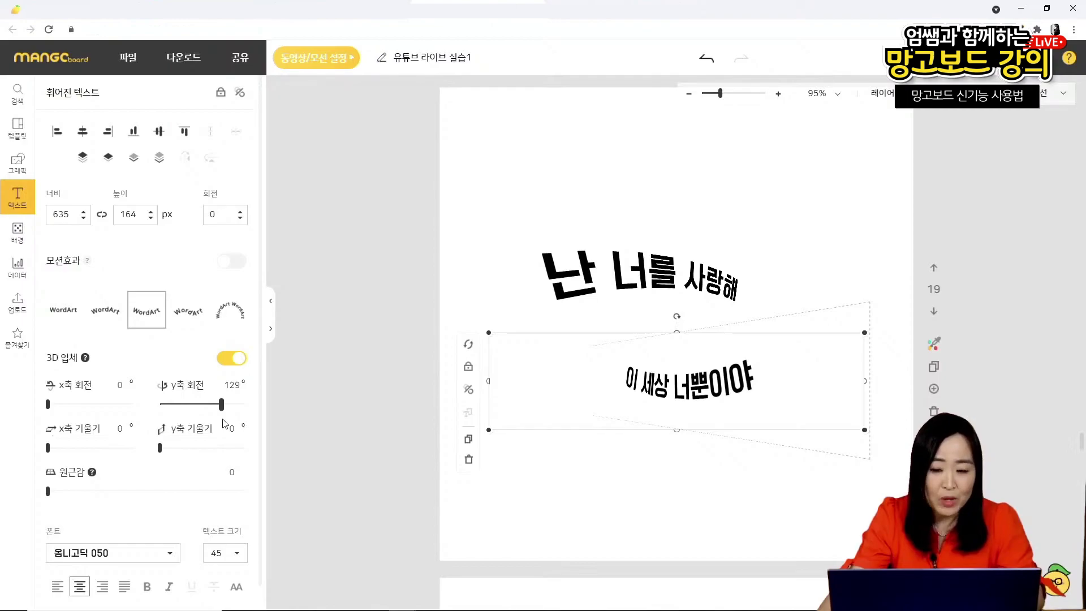
{"action": "left_click_drag", "start_coordinate": [224, 423], "coordinate": [226, 424]}
{"action": "left_click_drag", "start_coordinate": [51, 493], "coordinate": [198, 493]}
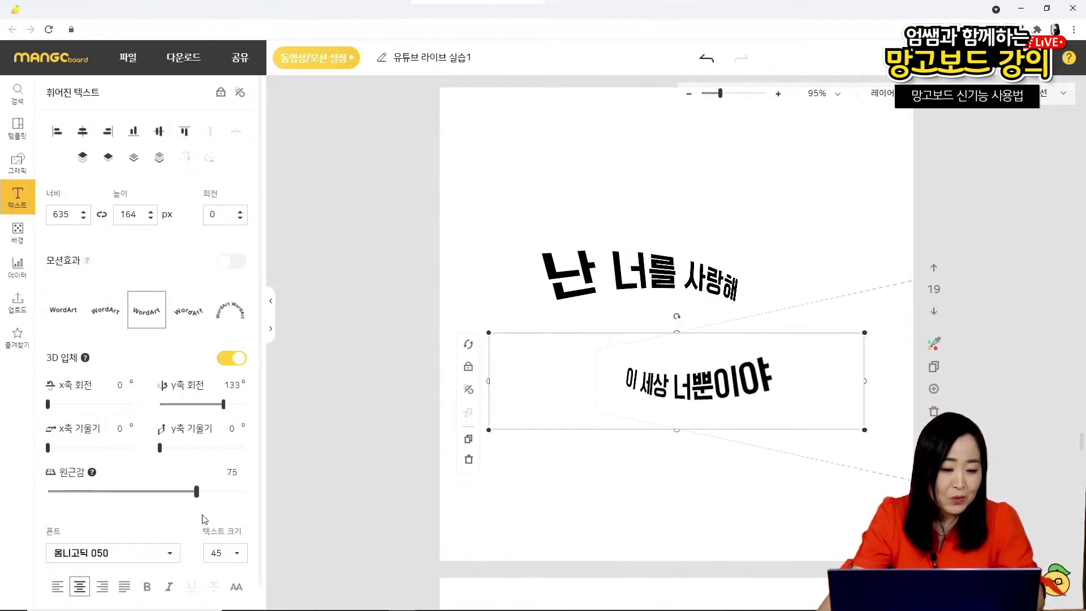
{"action": "left_click", "coordinate": [236, 552]}
{"action": "left_click", "coordinate": [225, 516]}
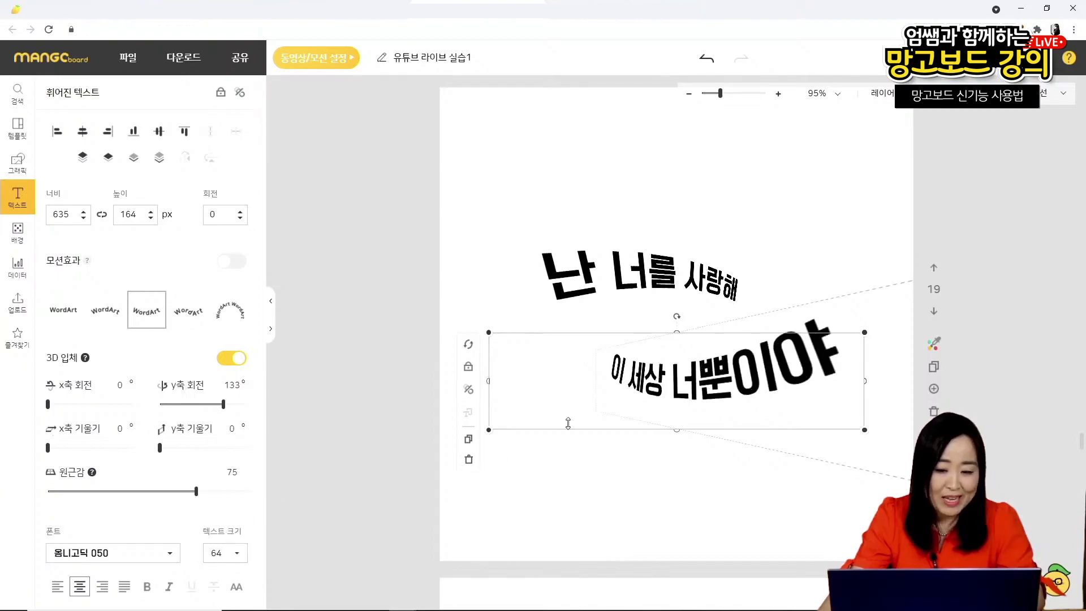
- Shift both 3D texts toward the page's left side and narrow the lower text's box so it curves more strongly
{"action": "left_click_drag", "start_coordinate": [672, 383], "coordinate": [625, 371]}
{"action": "left_click_drag", "start_coordinate": [619, 273], "coordinate": [605, 273]}
{"action": "left_click", "coordinate": [519, 367]}
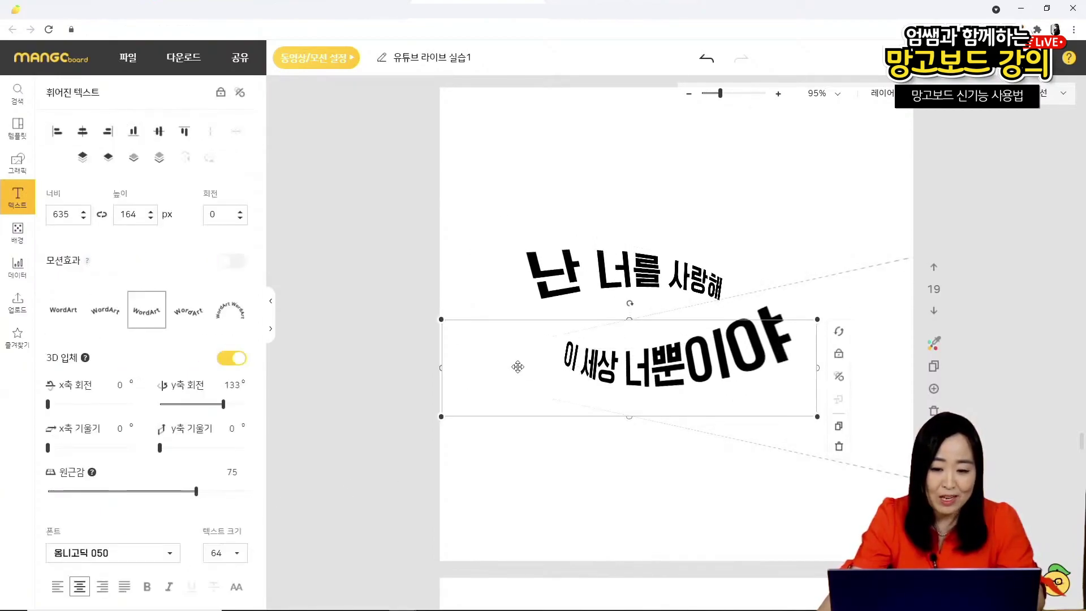
{"action": "left_click_drag", "start_coordinate": [442, 369], "coordinate": [497, 376]}
{"action": "left_click_drag", "start_coordinate": [683, 365], "coordinate": [637, 370]}
- Try the straight WordArt style on both 3D texts and undo both changes
{"action": "left_click", "coordinate": [657, 268]}
{"action": "left_click", "coordinate": [661, 255]}
{"action": "left_click", "coordinate": [661, 256]}
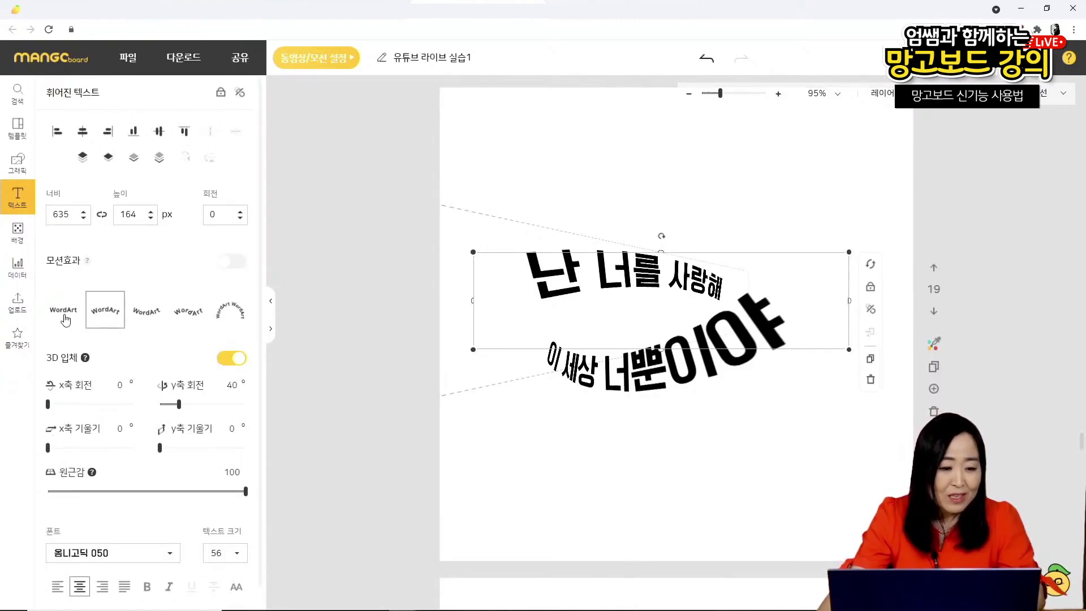
{"action": "left_click", "coordinate": [63, 315]}
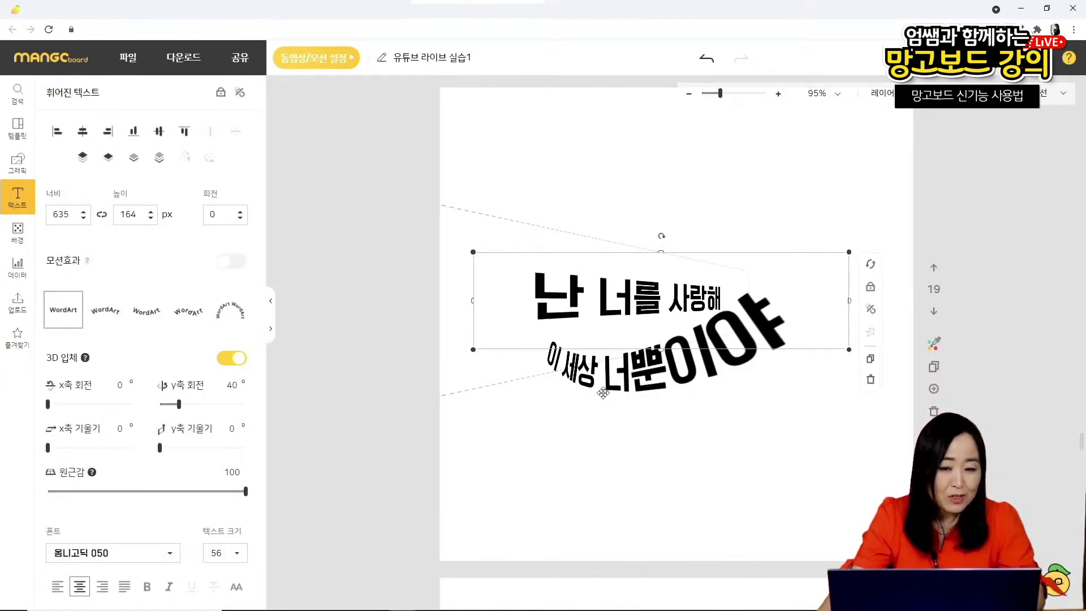
{"action": "left_click", "coordinate": [580, 385]}
{"action": "left_click", "coordinate": [64, 308]}
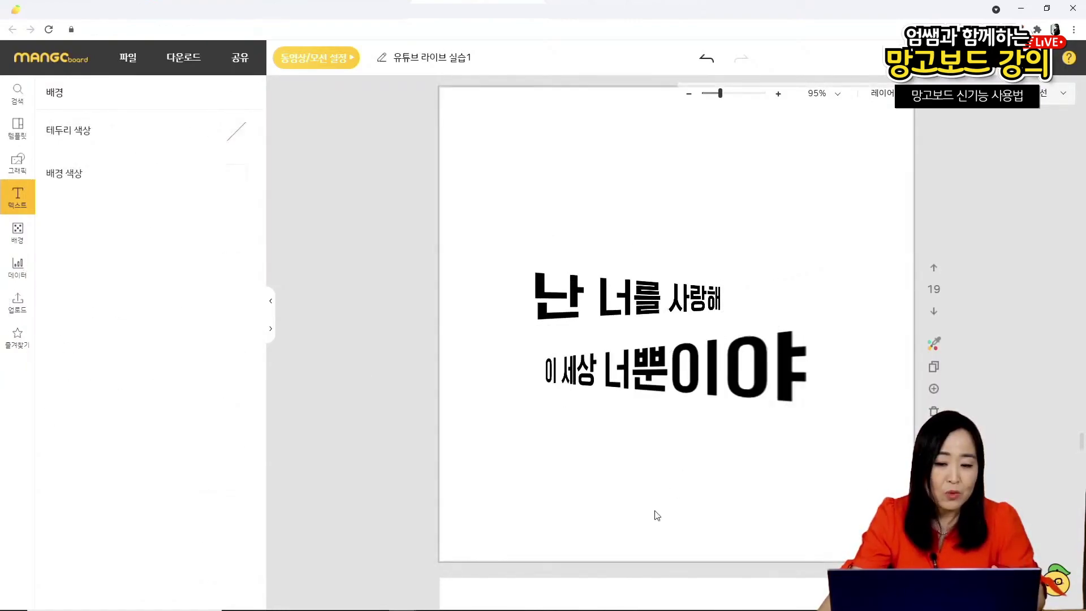
{"action": "key", "text": "ctrl+z"}
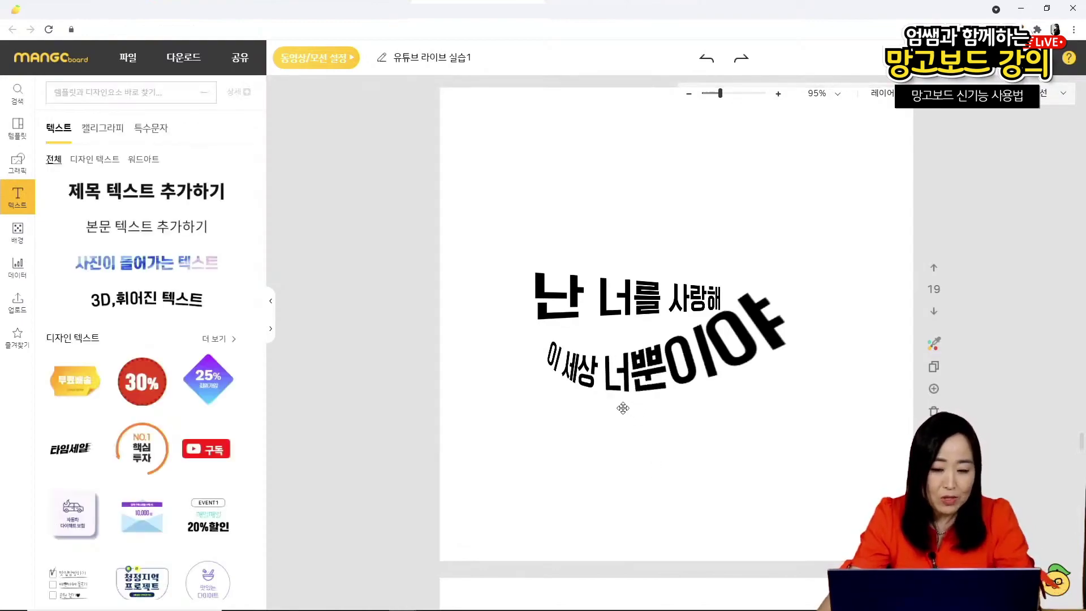
{"action": "key", "text": "ctrl+z"}
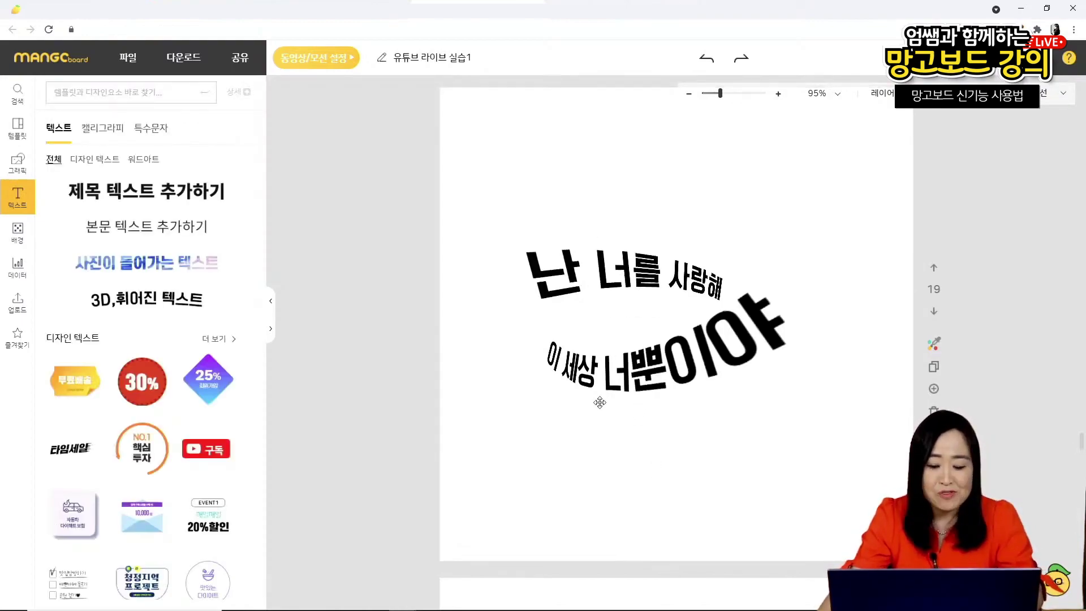
- Search the elements for 가수 and limit the photo results to the 투명배경사진(png) category
{"action": "left_click", "coordinate": [91, 94]}
{"action": "type", "text": "가쉬"}
{"action": "key", "text": "Return"}
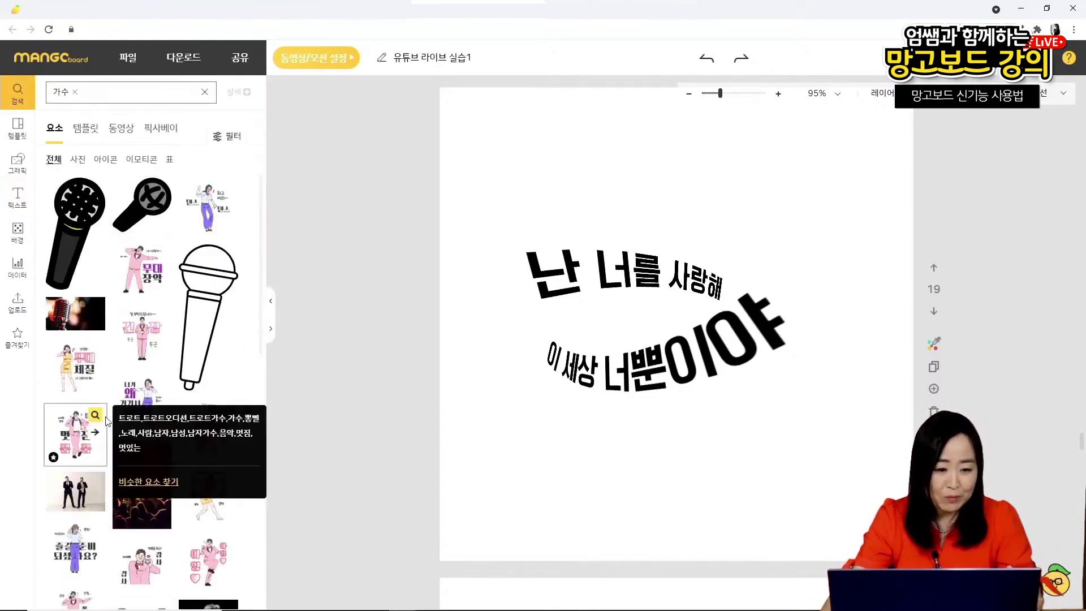
{"action": "left_click", "coordinate": [231, 139]}
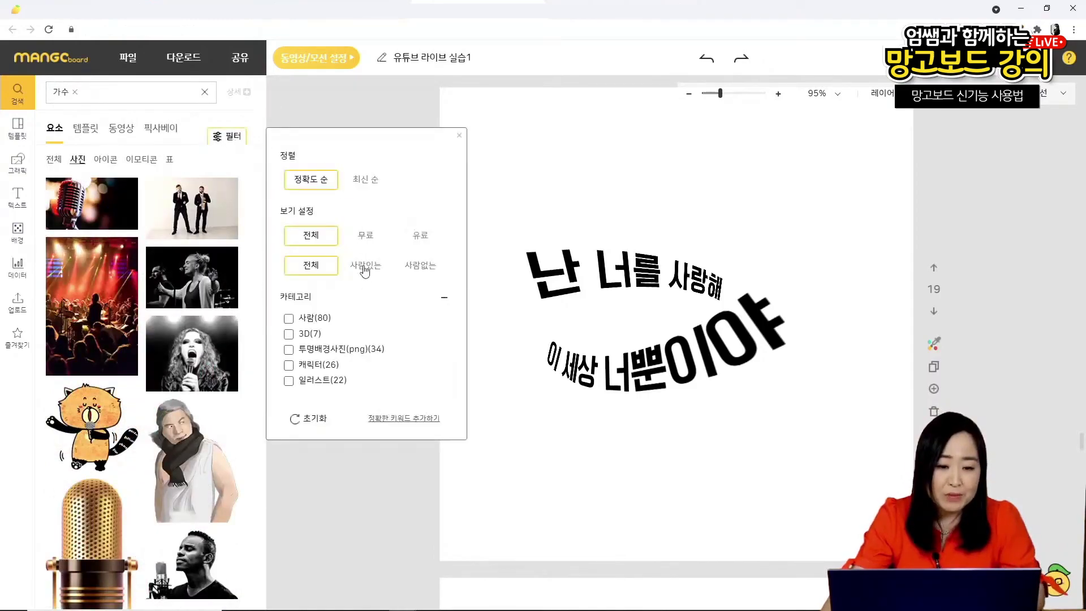
{"action": "left_click", "coordinate": [336, 355]}
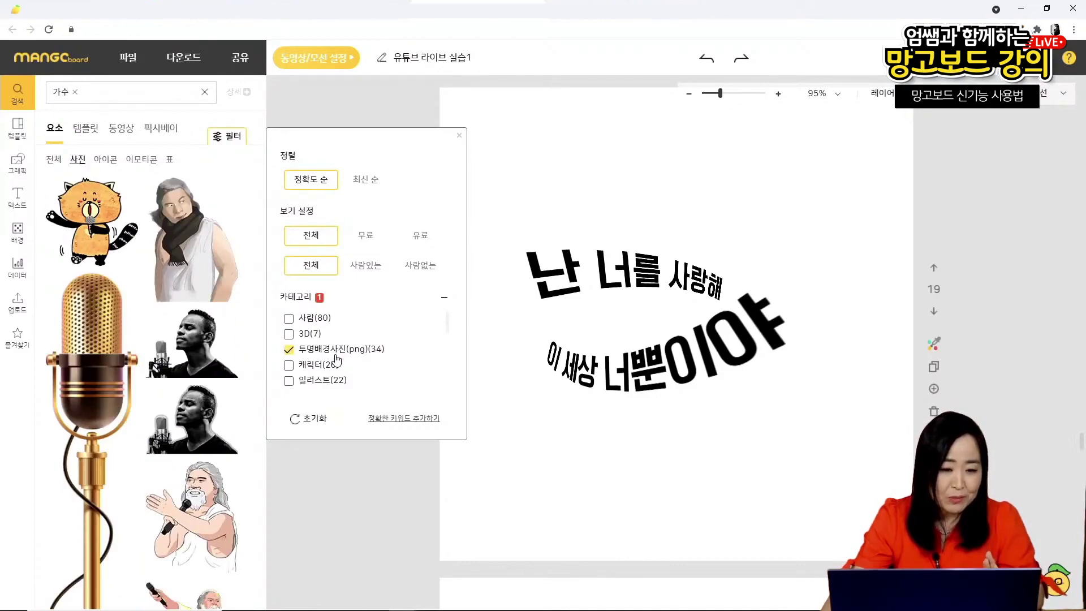
- Insert the black-and-white photo of the man singing at a microphone in the page's lower-right corner and move both texts up
{"action": "left_click", "coordinate": [200, 365]}
{"action": "left_click_drag", "start_coordinate": [794, 394], "coordinate": [813, 514]}
{"action": "left_click", "coordinate": [602, 367]}
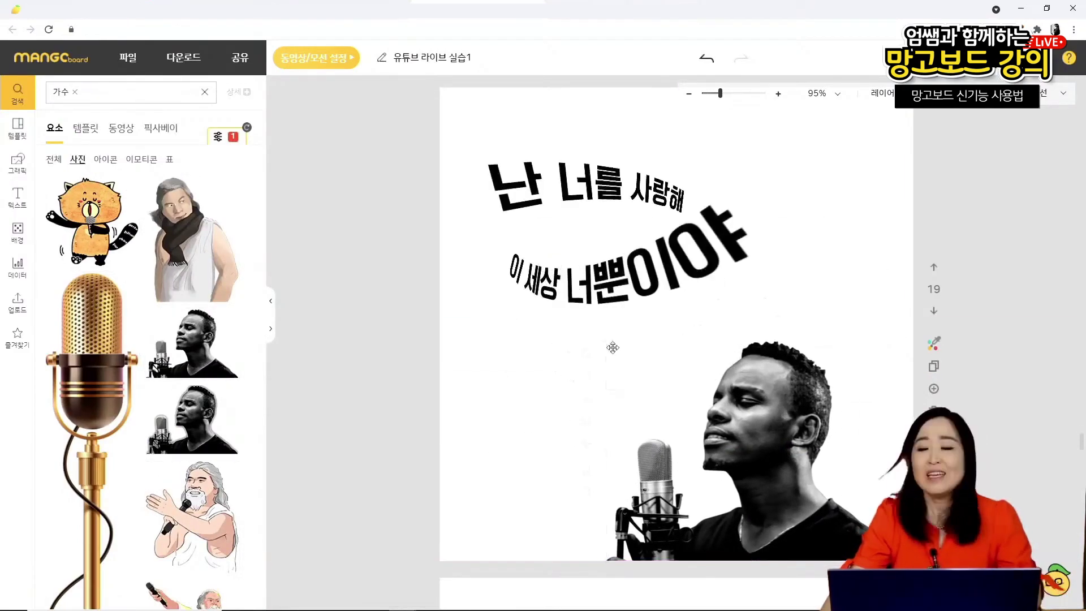
- Switch to the lecture slides, view the 망고보드 컬러 피커 slide on page 16, and return to the Mangoboard editor
{"action": "key", "text": "alt+Tab"}
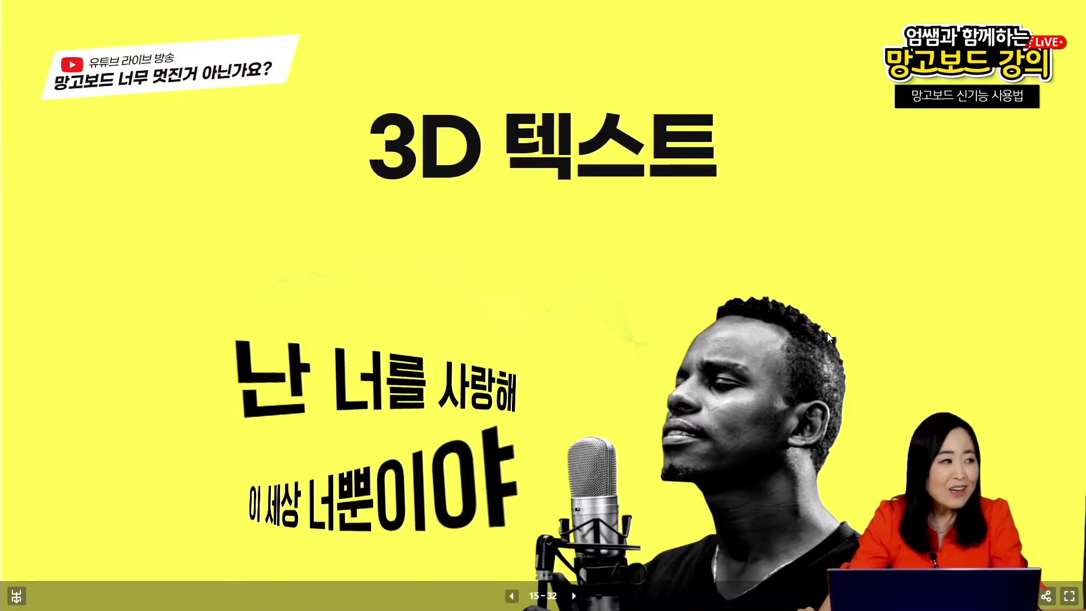
{"action": "key", "text": "alt+Tab"}
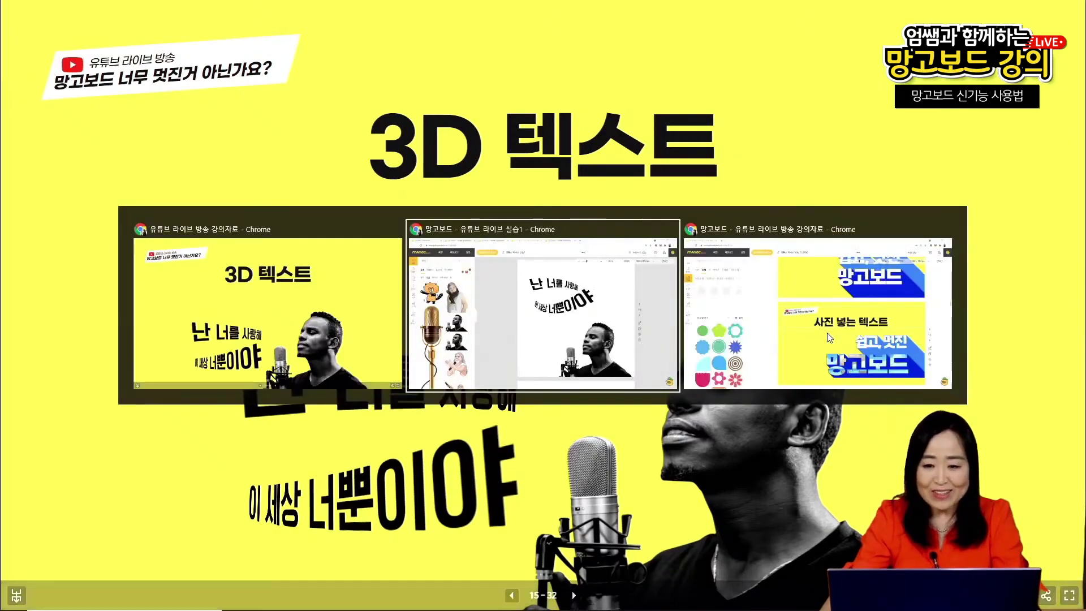
{"action": "key", "text": "Right"}
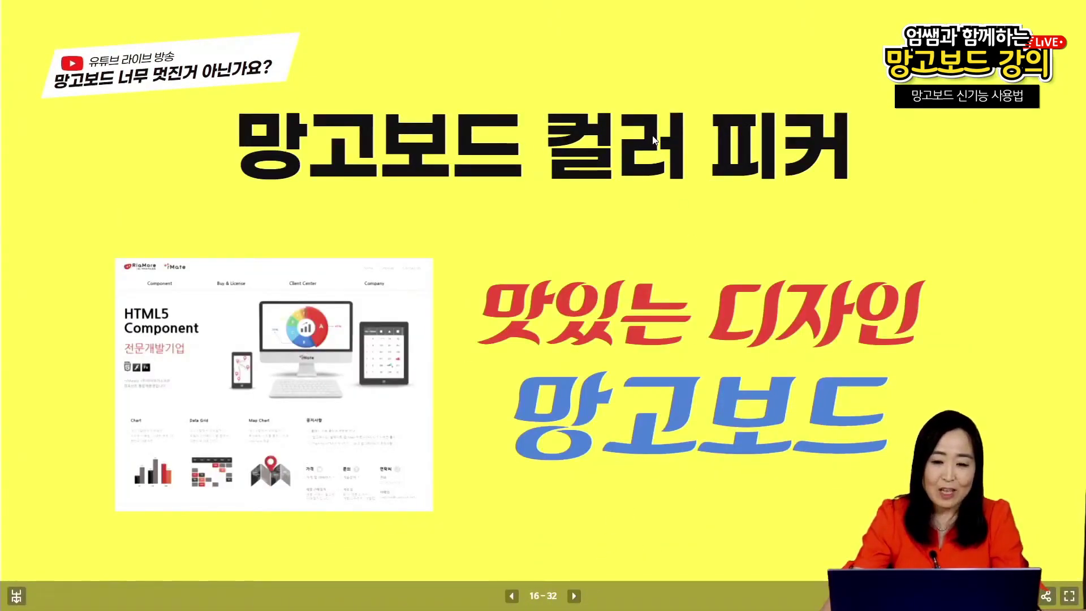
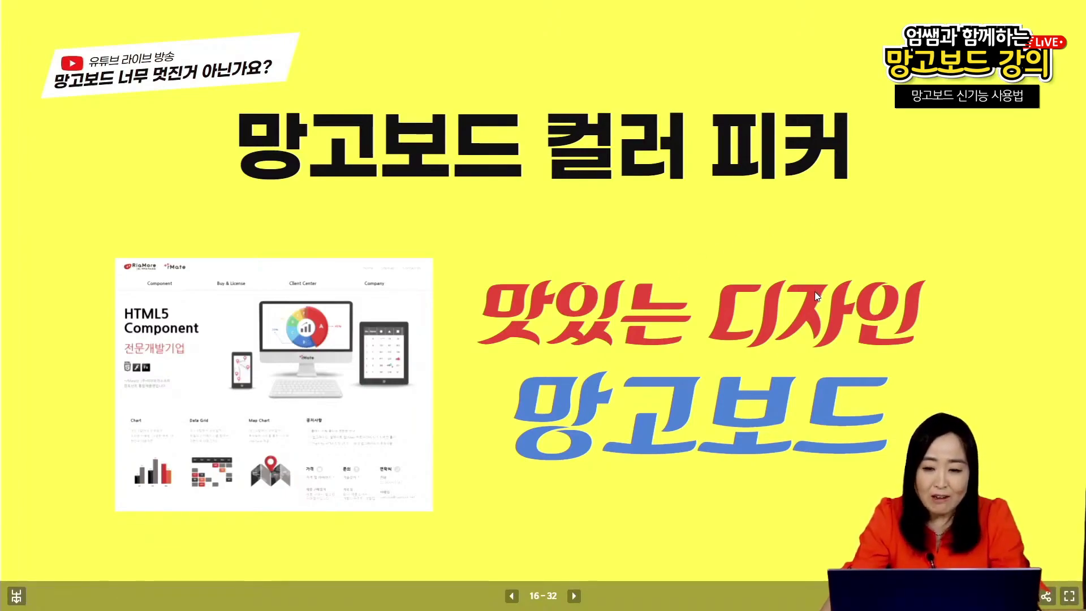
{"action": "key", "text": "alt+Tab"}
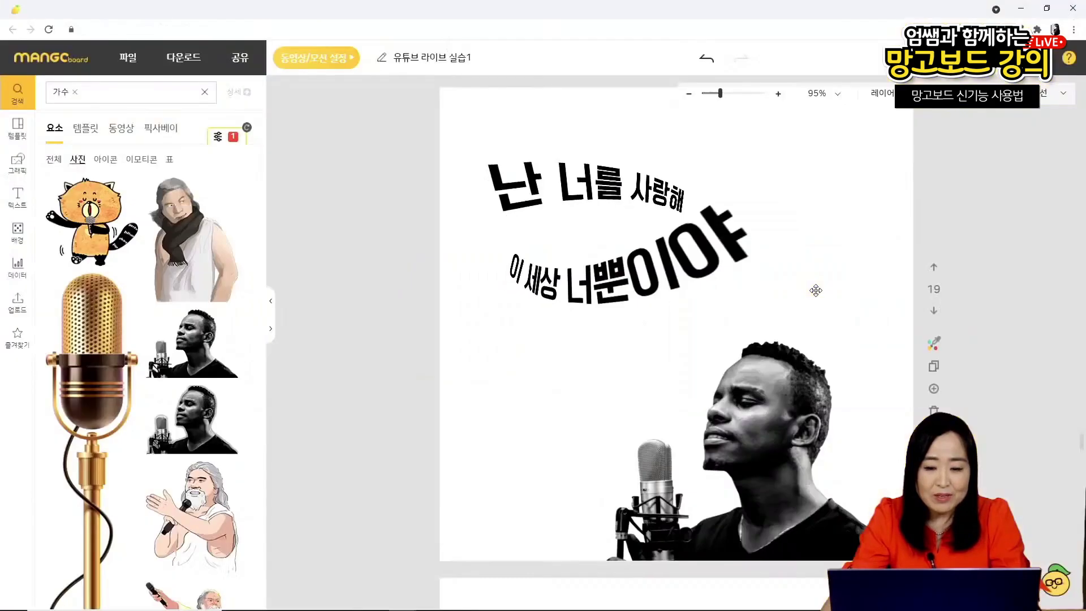
- Try recolouring the 맛있는 디자인 text on page 22 with the eyedropper and undo the colour change
{"action": "scroll", "coordinate": [803, 289], "scroll_direction": "down", "scroll_amount": 15}
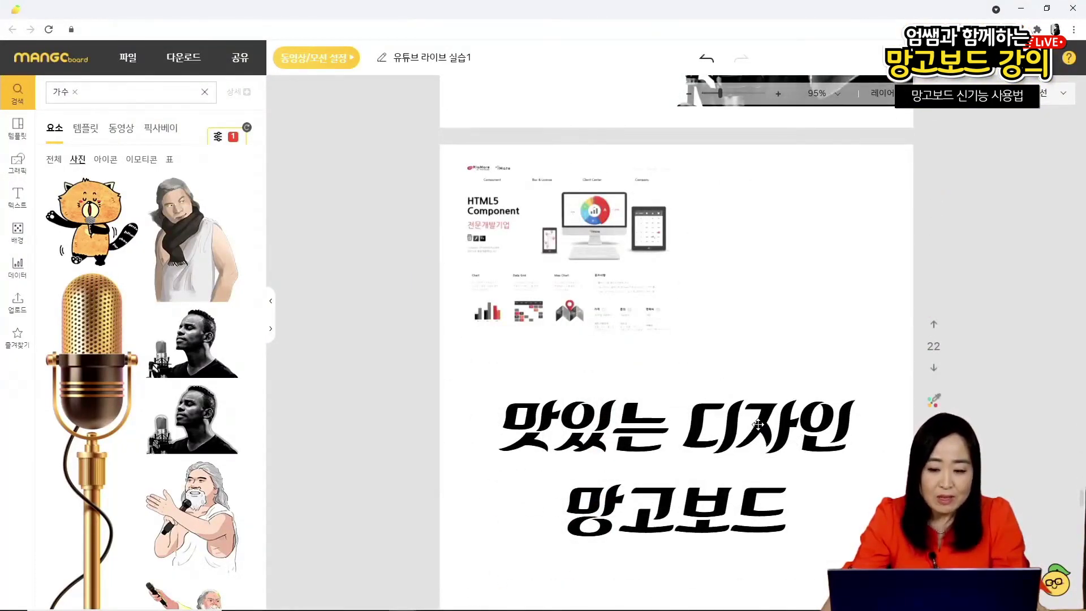
{"action": "left_click", "coordinate": [758, 424]}
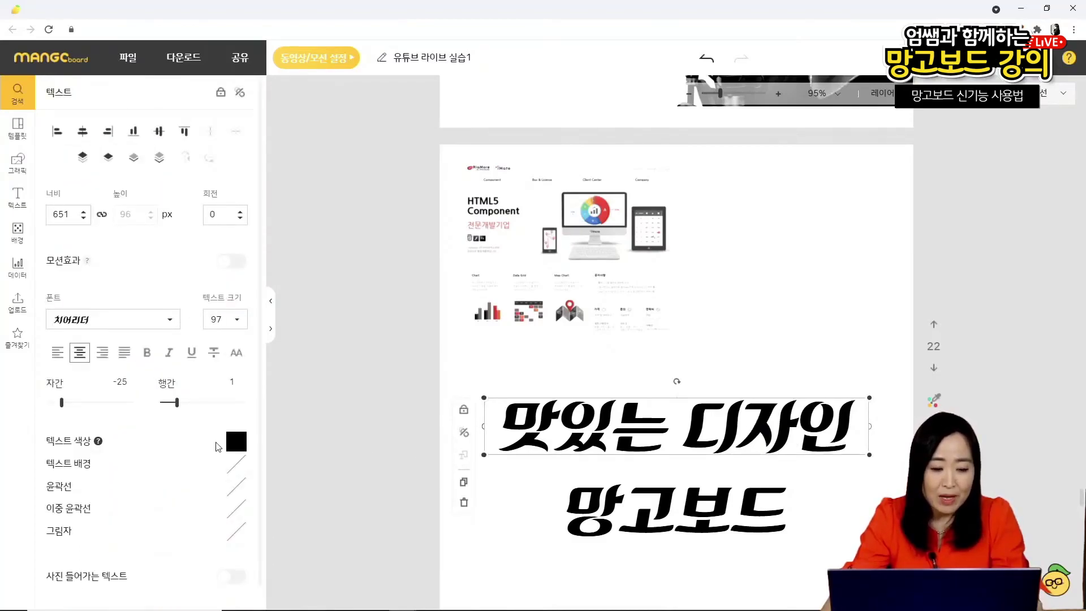
{"action": "left_click", "coordinate": [237, 444]}
{"action": "left_click", "coordinate": [237, 444]}
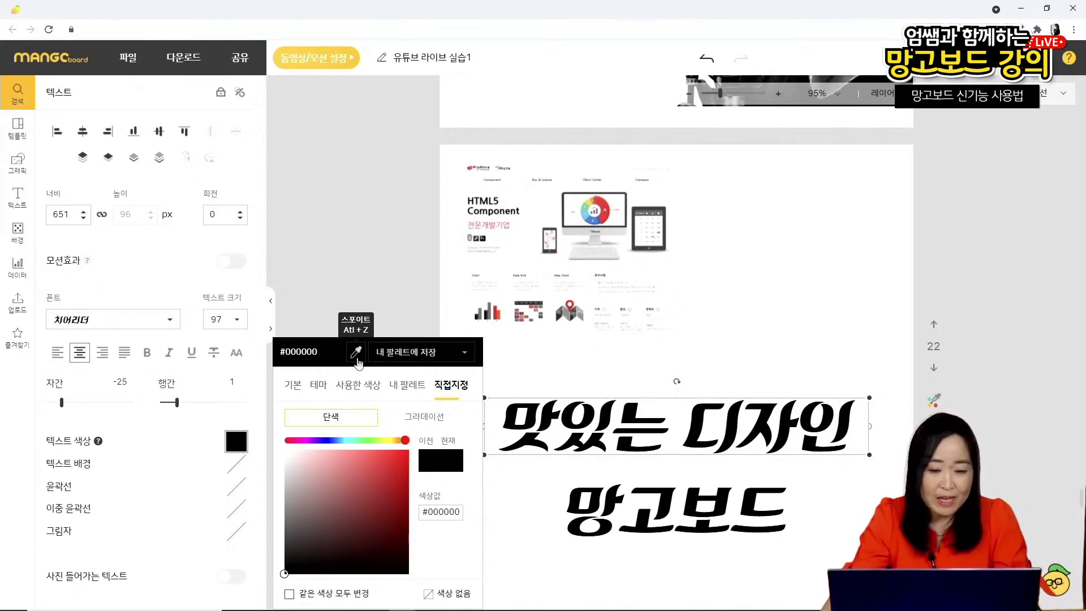
{"action": "left_click", "coordinate": [1038, 30]}
{"action": "left_click", "coordinate": [1040, 109]}
{"action": "left_click", "coordinate": [940, 154]}
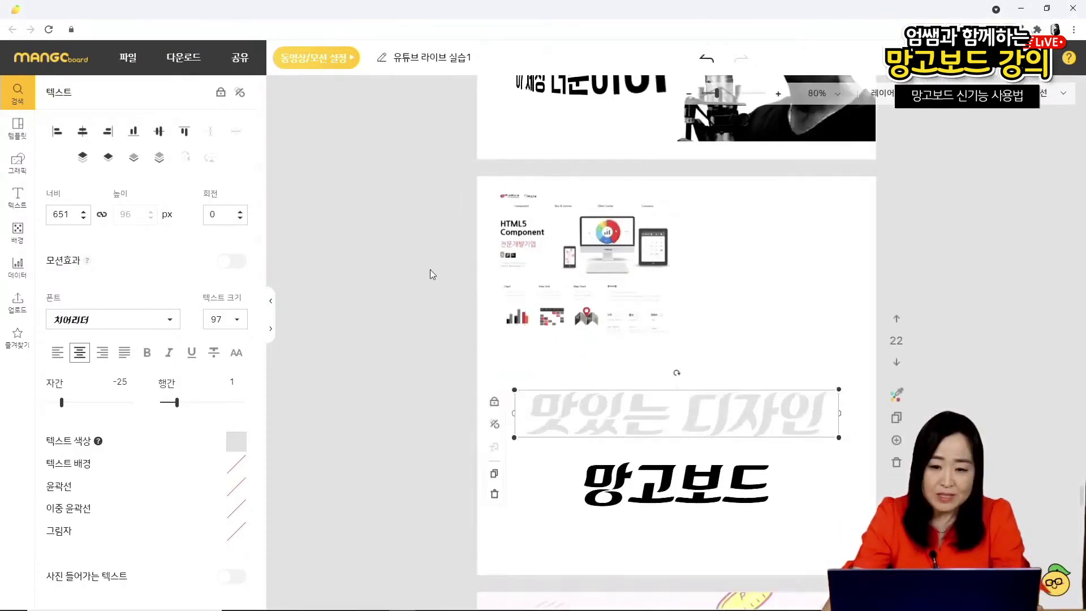
{"action": "key", "text": "ctrl+z"}
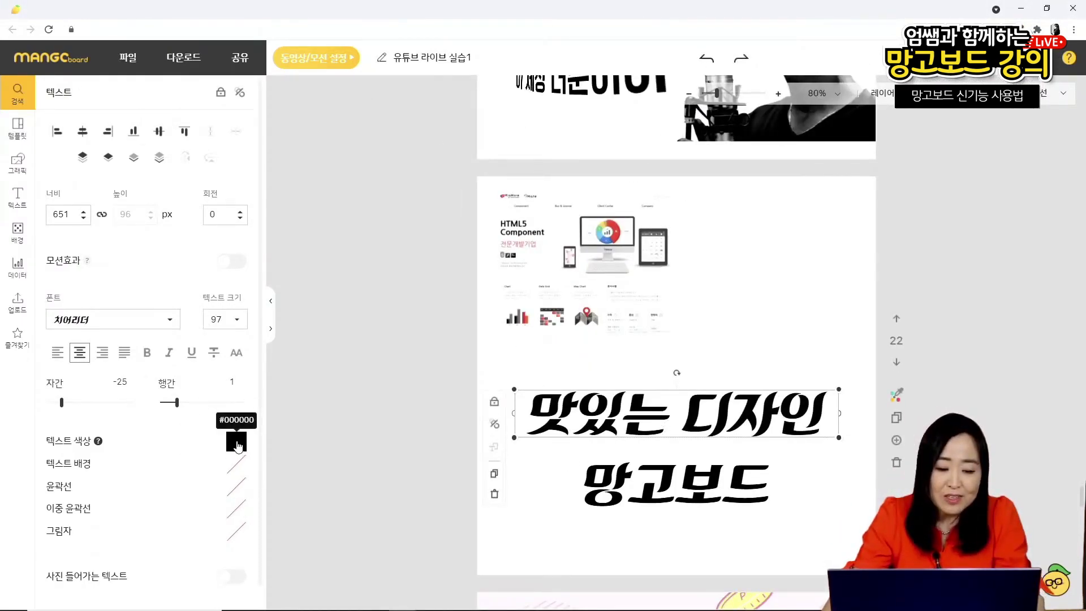
- Launch the eyedropper for the 맛있는 디자인 text colour and add the Mangoboard ColorPicker extension to Chrome from the Chrome Web Store
{"action": "left_click", "coordinate": [237, 441]}
{"action": "left_click", "coordinate": [355, 353]}
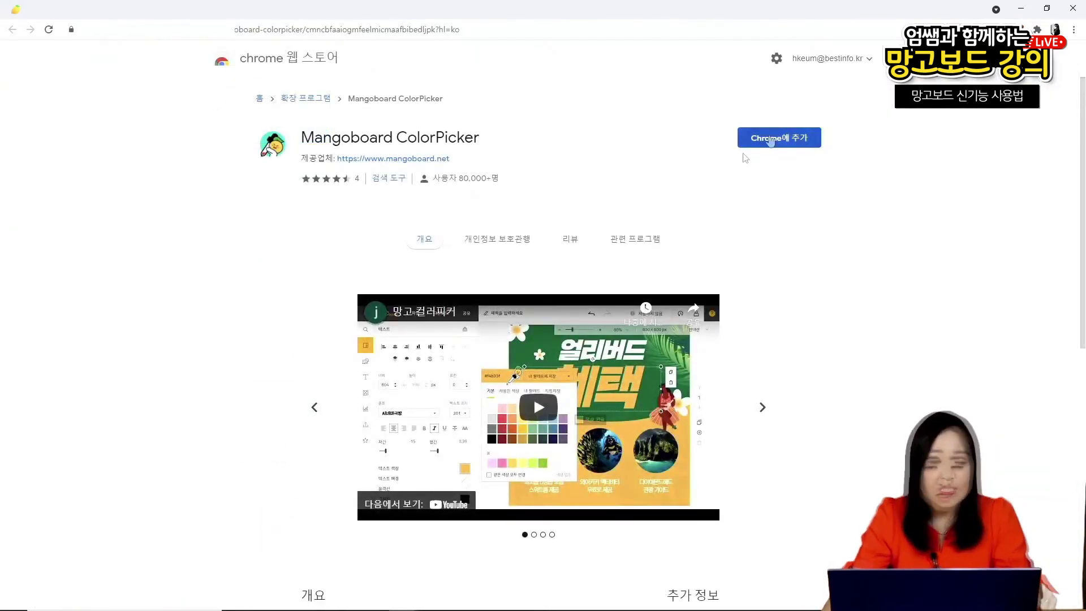
{"action": "left_click", "coordinate": [786, 144]}
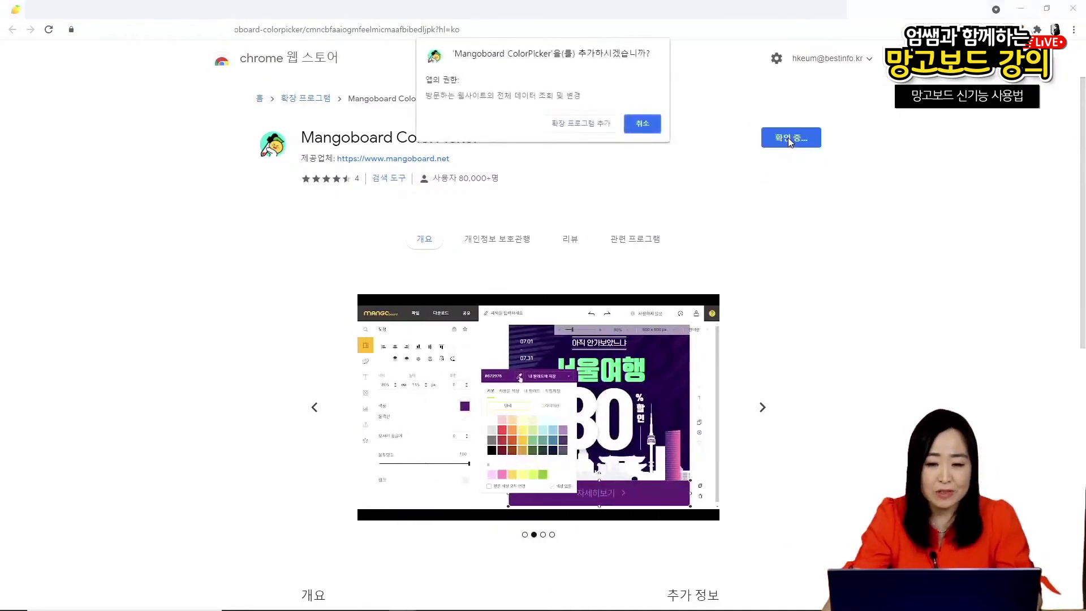
{"action": "left_click", "coordinate": [594, 124]}
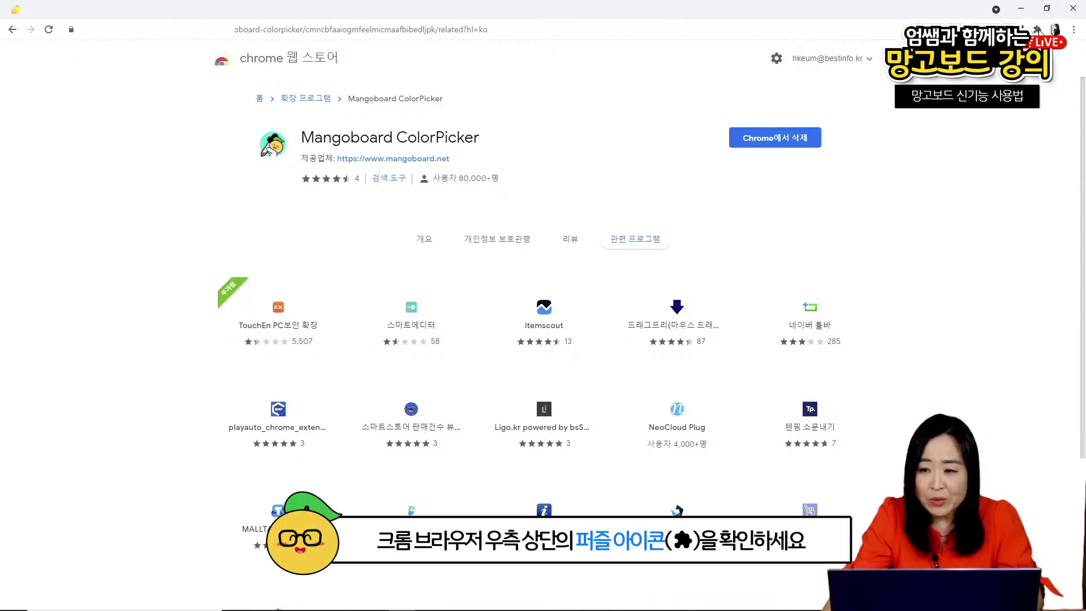
- Pin the Mangoboard ColorPicker extension in Chrome and return to the Mangoboard editor
{"action": "left_click", "coordinate": [1038, 29]}
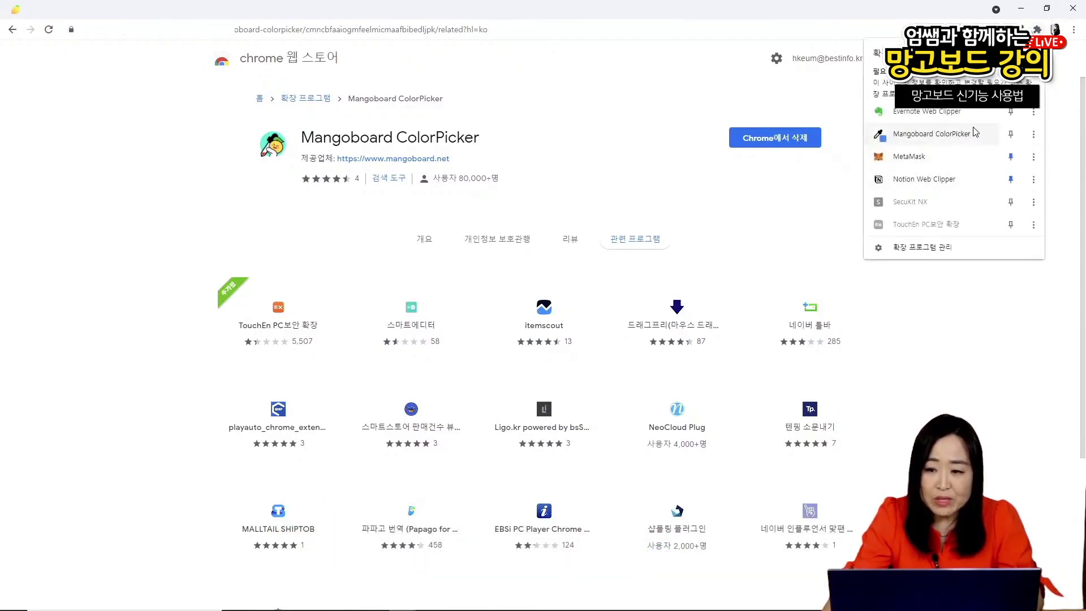
{"action": "left_click", "coordinate": [1012, 135]}
{"action": "left_click", "coordinate": [1020, 288]}
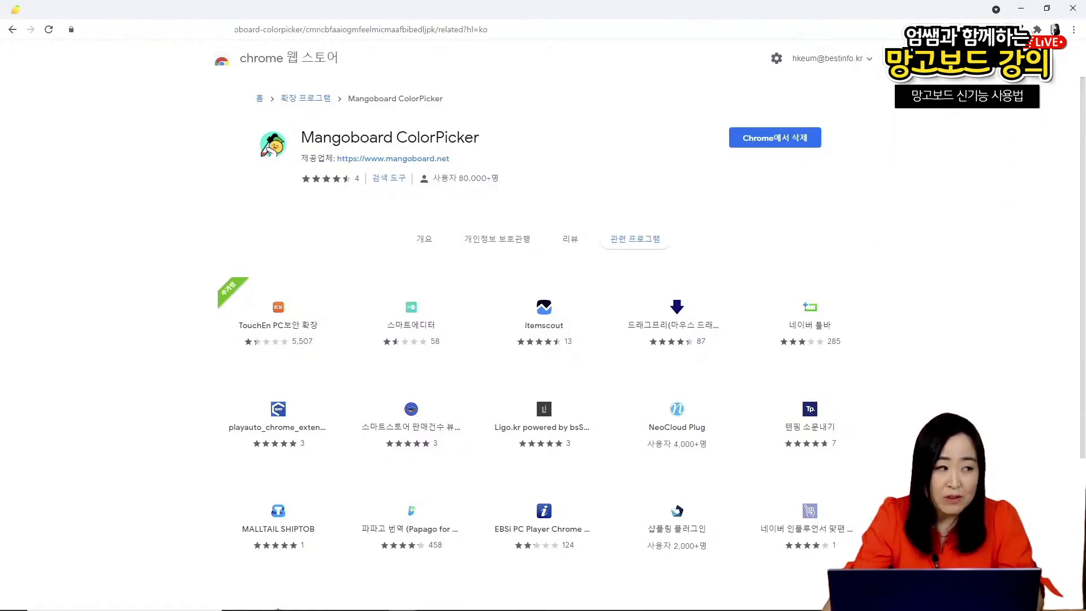
{"action": "key", "text": "alt+Tab"}
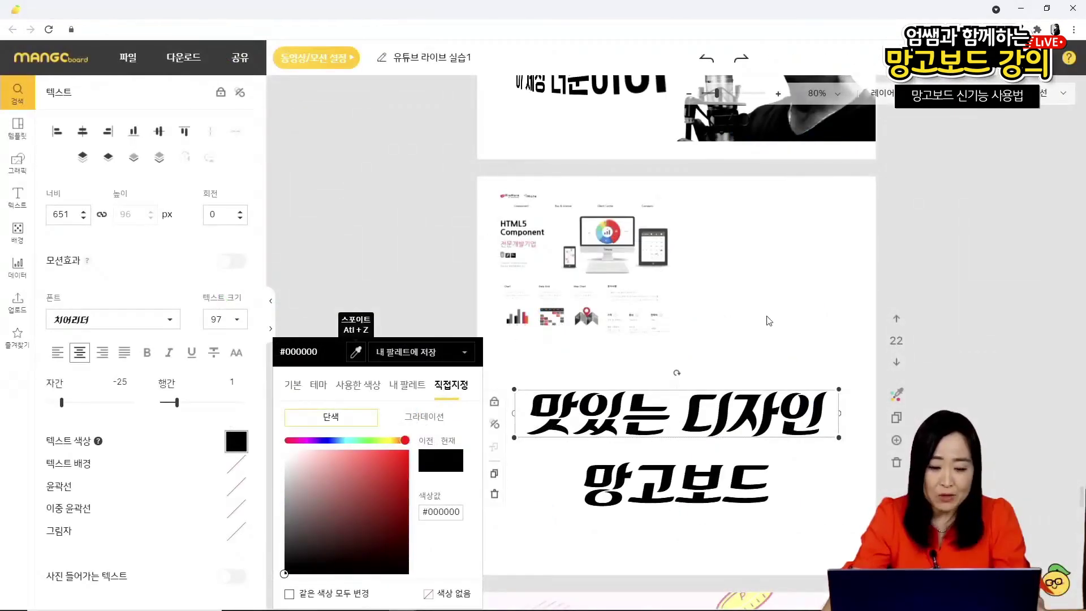
- Colour the 맛있는 디자인 text with the red #ea4136 sampled from the monitor's pie chart in the page image
{"action": "left_click", "coordinate": [862, 430]}
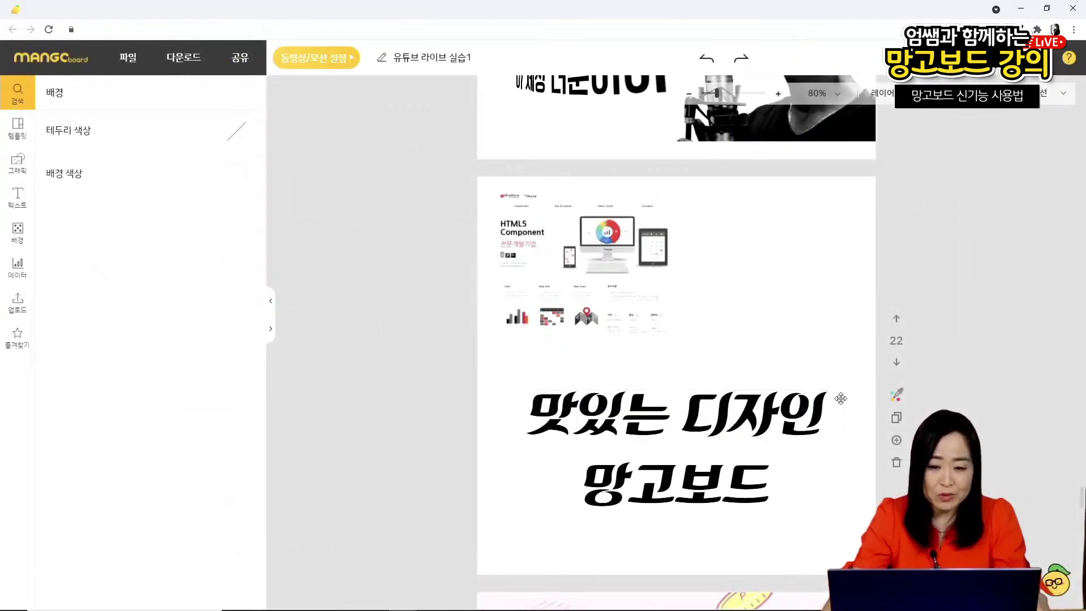
{"action": "left_click", "coordinate": [786, 407]}
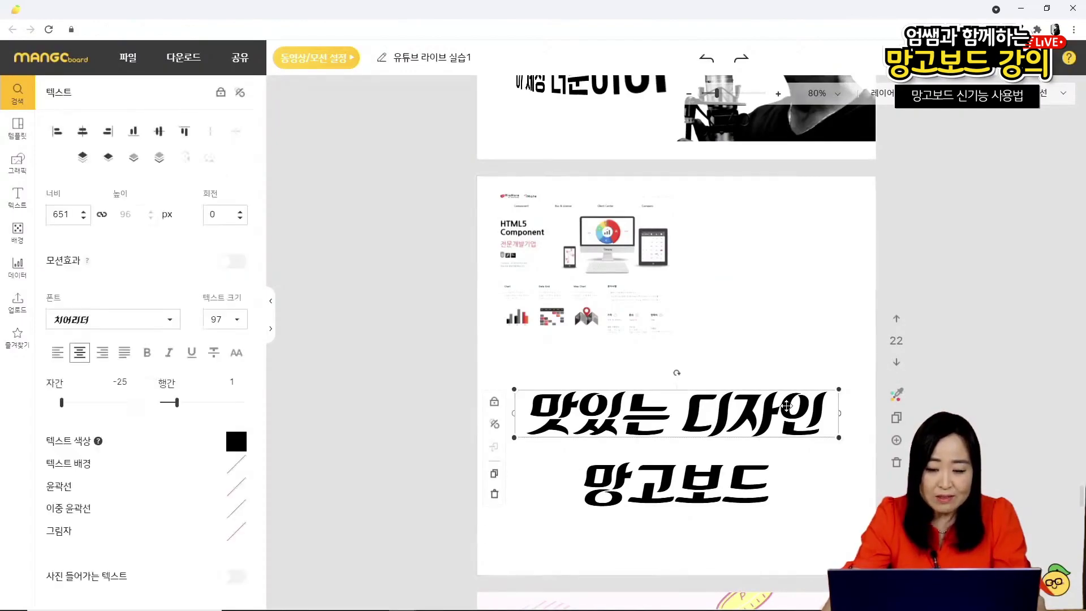
{"action": "left_click", "coordinate": [236, 444]}
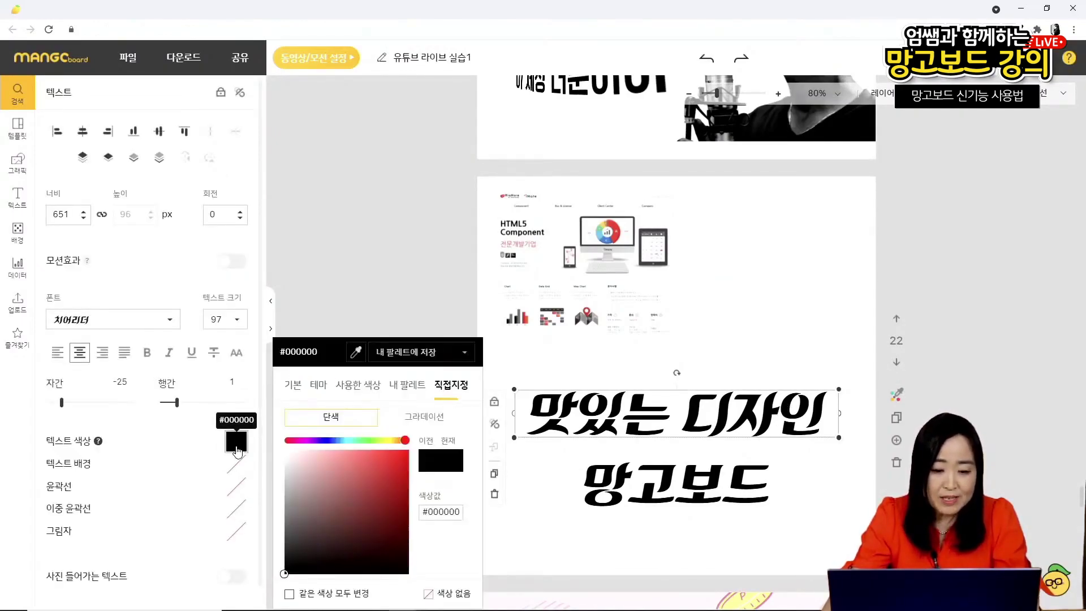
{"action": "left_click", "coordinate": [357, 353]}
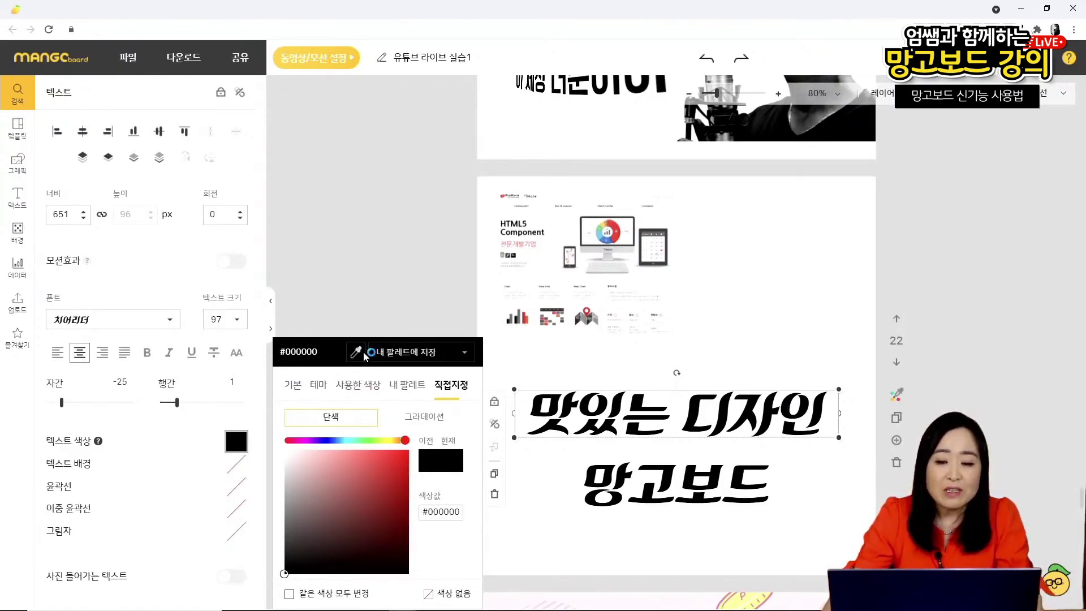
{"action": "left_click", "coordinate": [618, 221]}
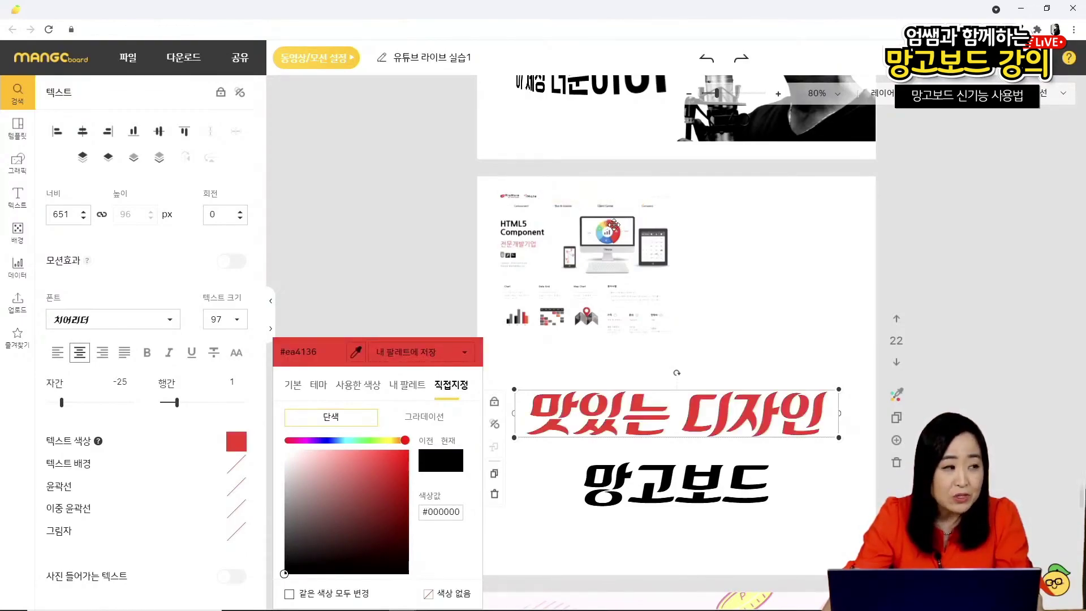
- Recolour the 망고보드 text with blues sampled from the monitor's pie chart, first #4285d2 and last a lighter blue
{"action": "left_click", "coordinate": [684, 490]}
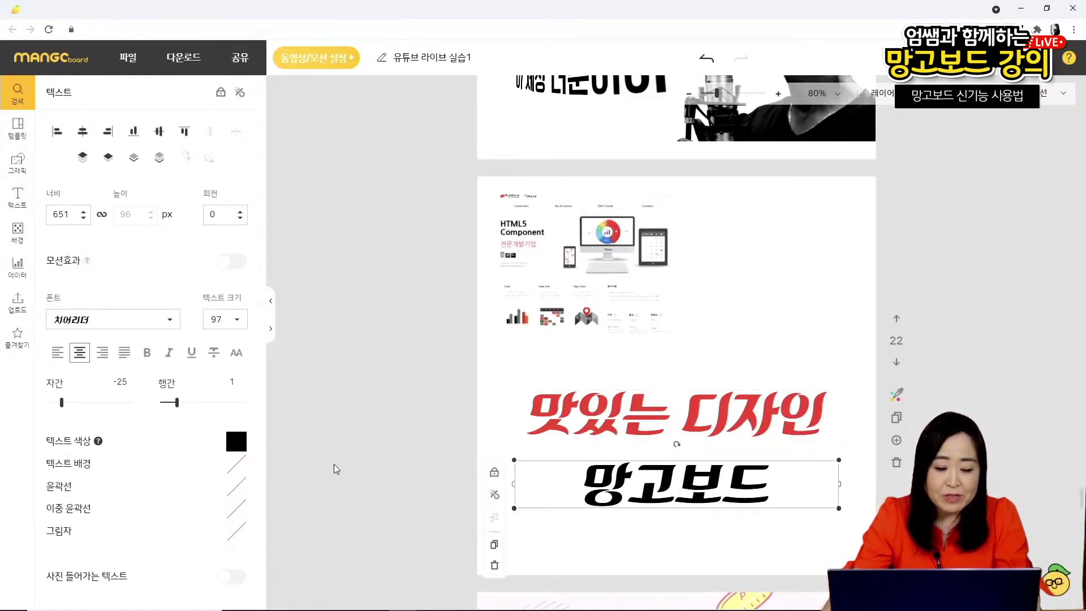
{"action": "left_click", "coordinate": [236, 441]}
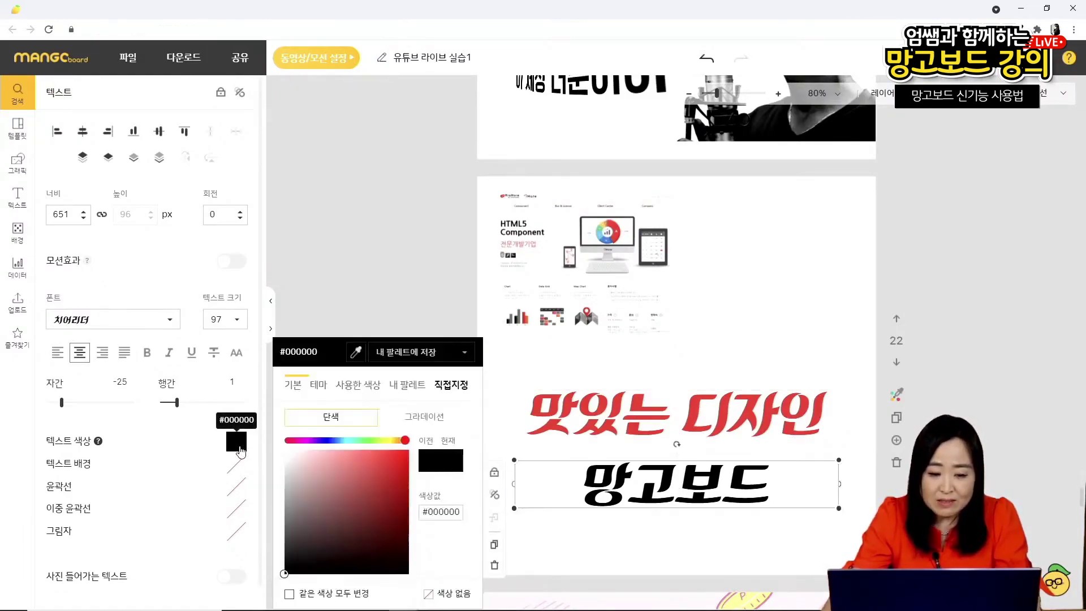
{"action": "left_click", "coordinate": [355, 354]}
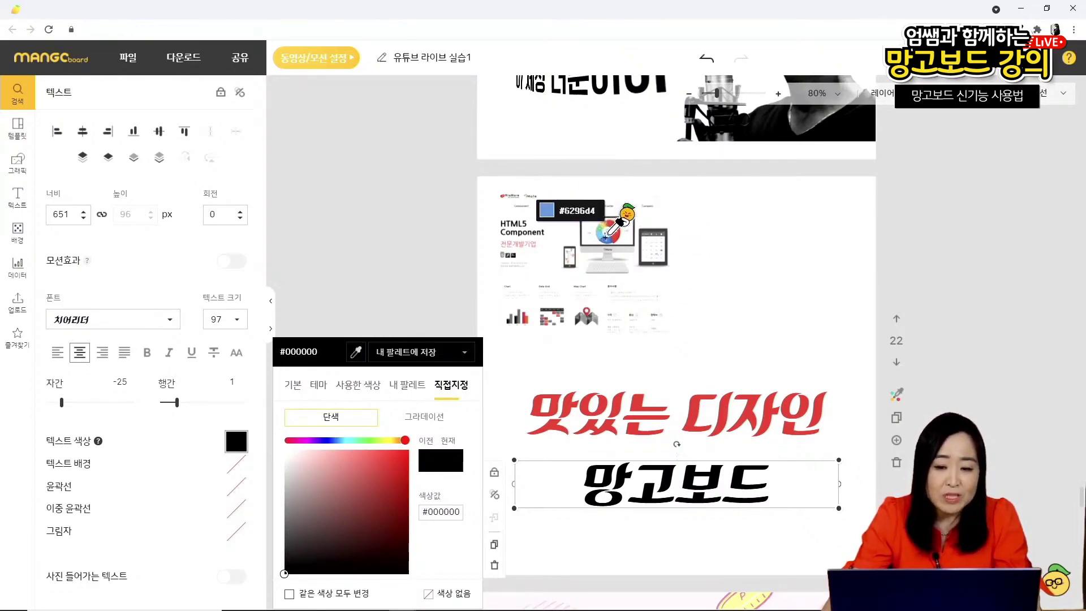
{"action": "left_click", "coordinate": [606, 237]}
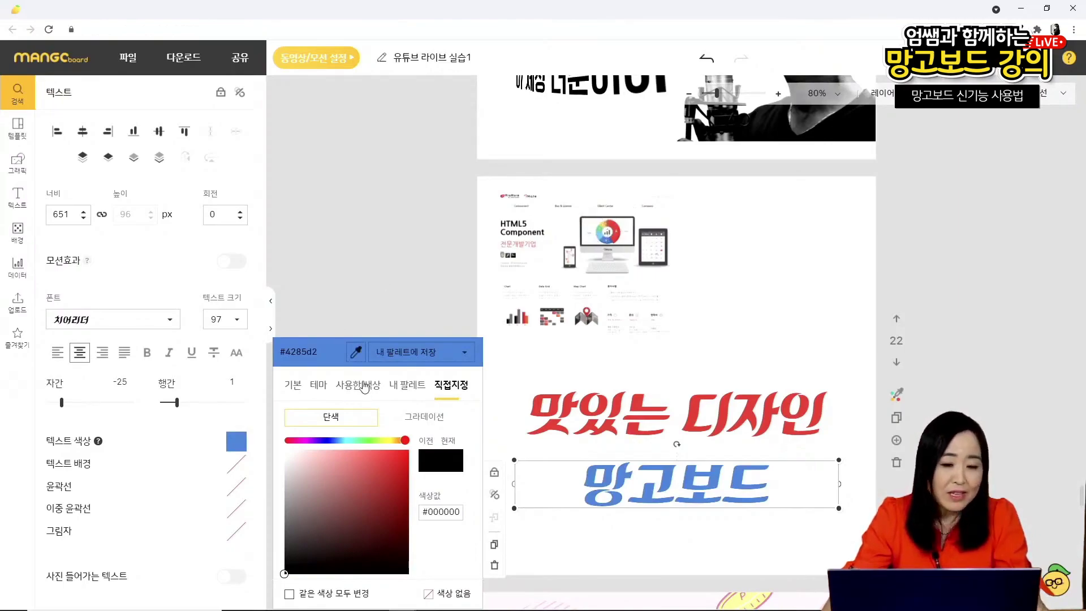
{"action": "left_click", "coordinate": [361, 353]}
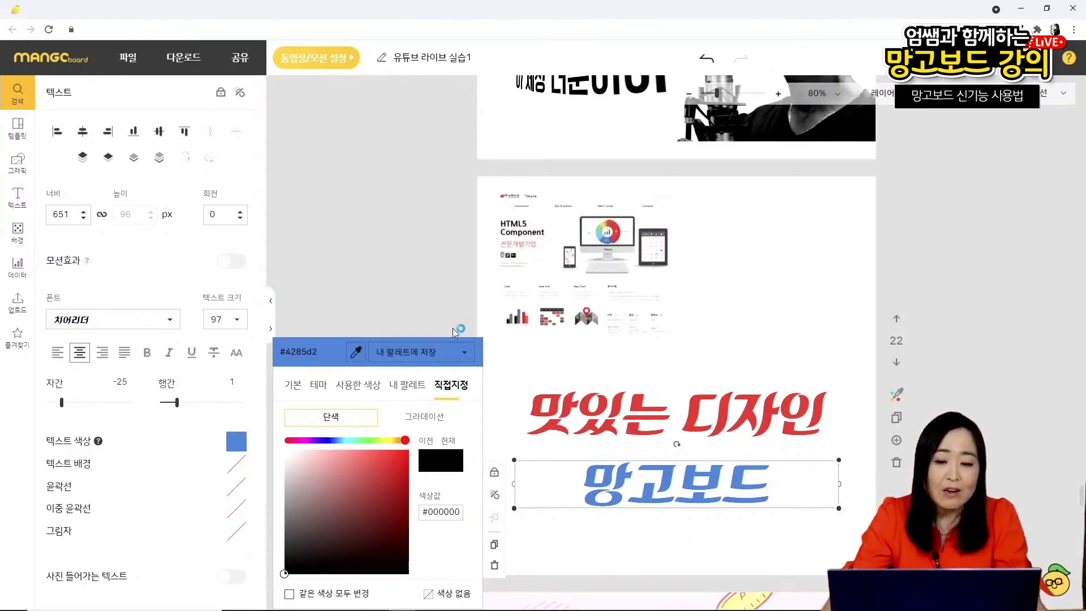
{"action": "left_click", "coordinate": [605, 229]}
{"action": "left_click", "coordinate": [796, 285]}
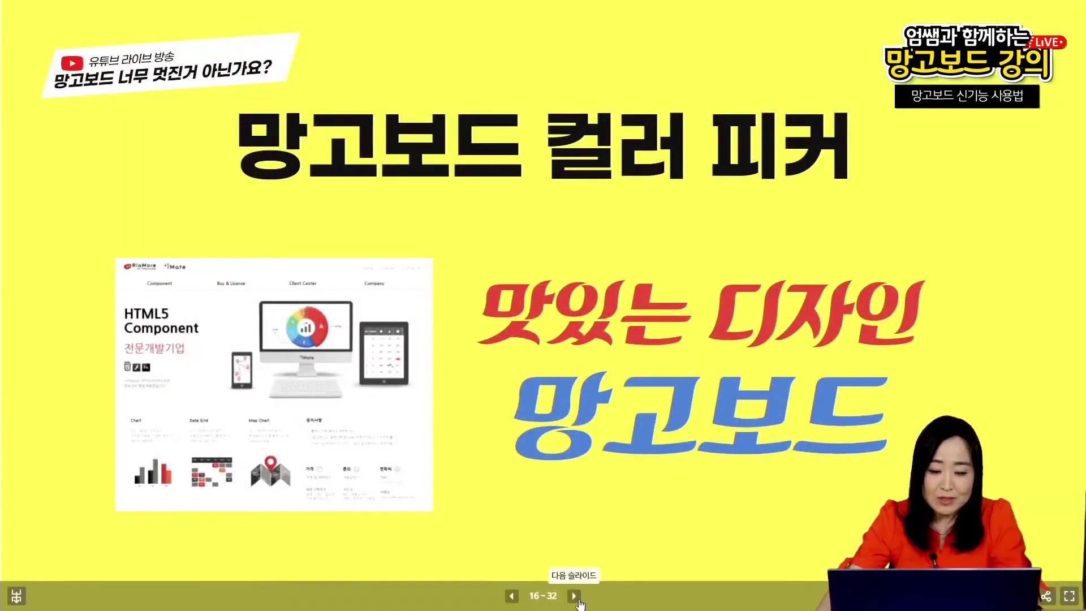
- Switch to the lecture slides, show the 슬라이드 메인색상변경 slide on page 17, and return to the Mangoboard editor
{"action": "left_click", "coordinate": [573, 595]}
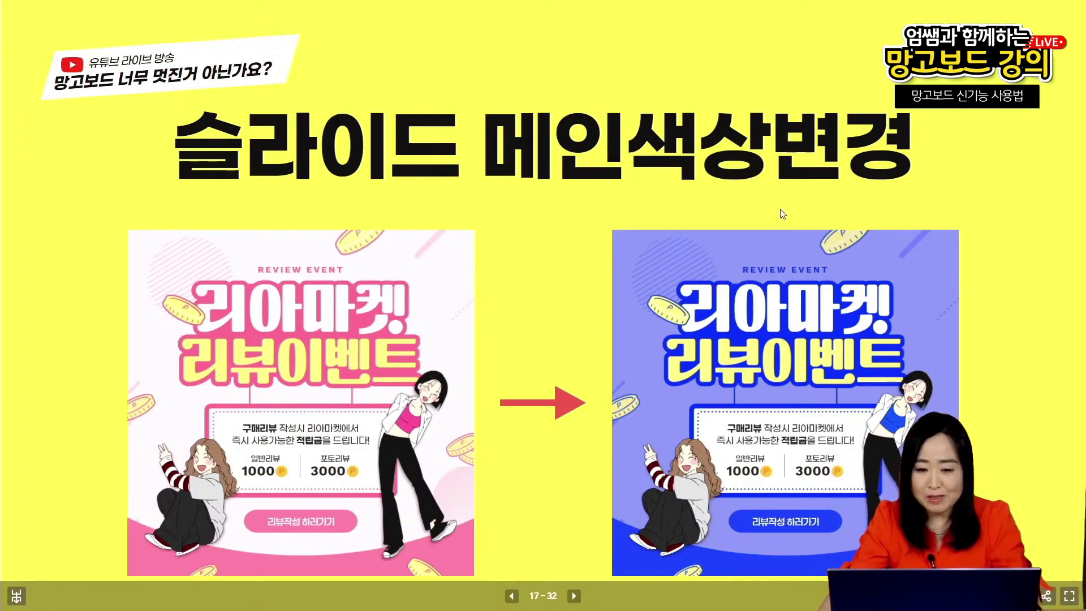
{"action": "key", "text": "alt+Tab"}
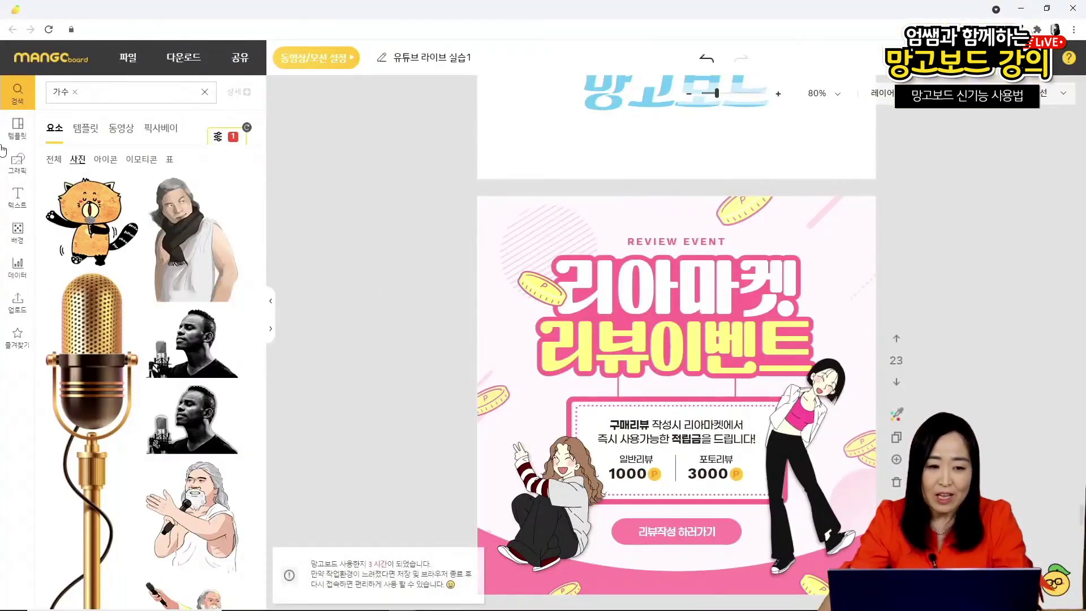
- Browse the design templates in the SNS category to locate the pink 리아마켓 리뷰이벤트 template
{"action": "left_click", "coordinate": [18, 128]}
{"action": "left_click", "coordinate": [85, 130]}
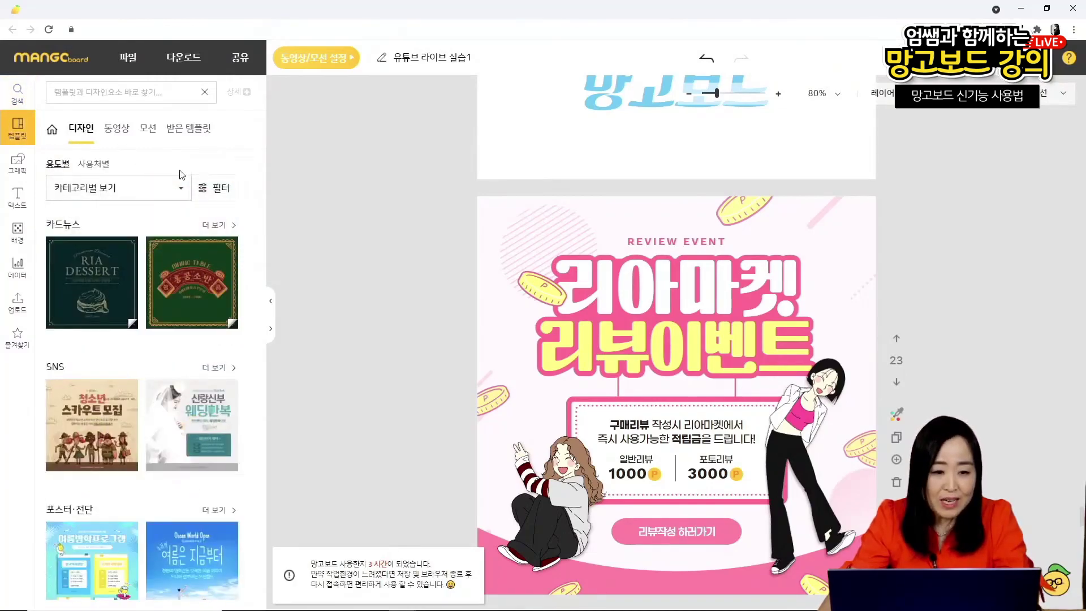
{"action": "left_click", "coordinate": [108, 192]}
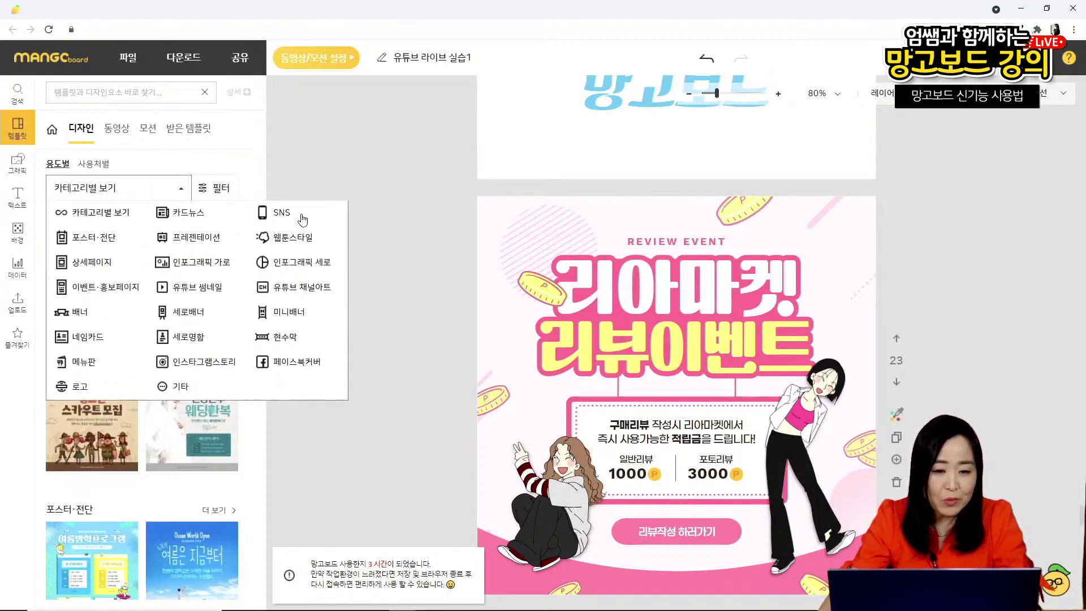
{"action": "left_click", "coordinate": [282, 213]}
{"action": "scroll", "coordinate": [166, 374], "scroll_direction": "down", "scroll_amount": 5}
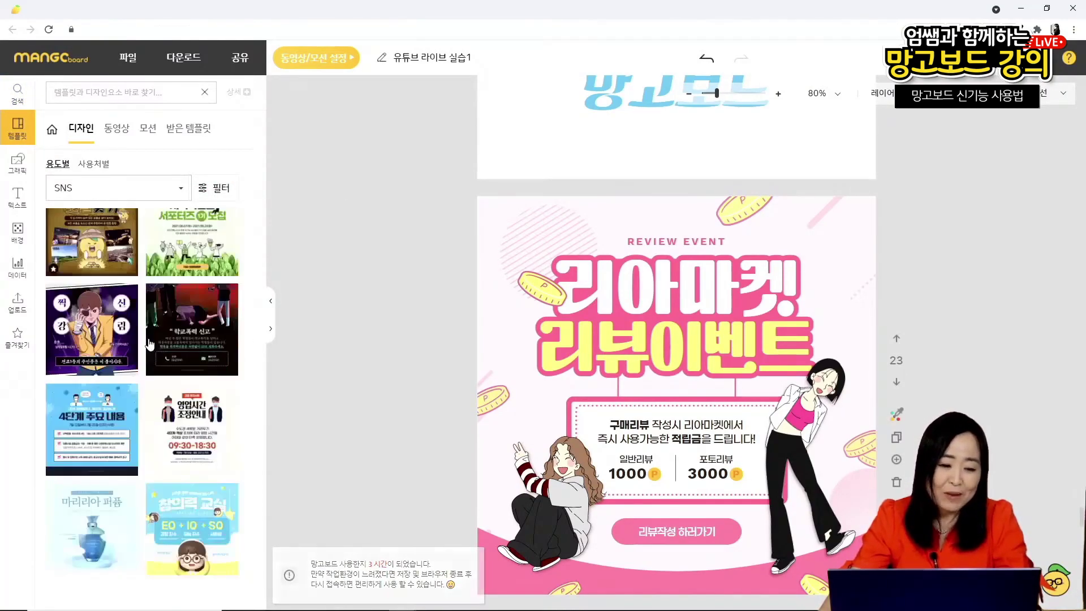
{"action": "scroll", "coordinate": [163, 355], "scroll_direction": "down", "scroll_amount": 10}
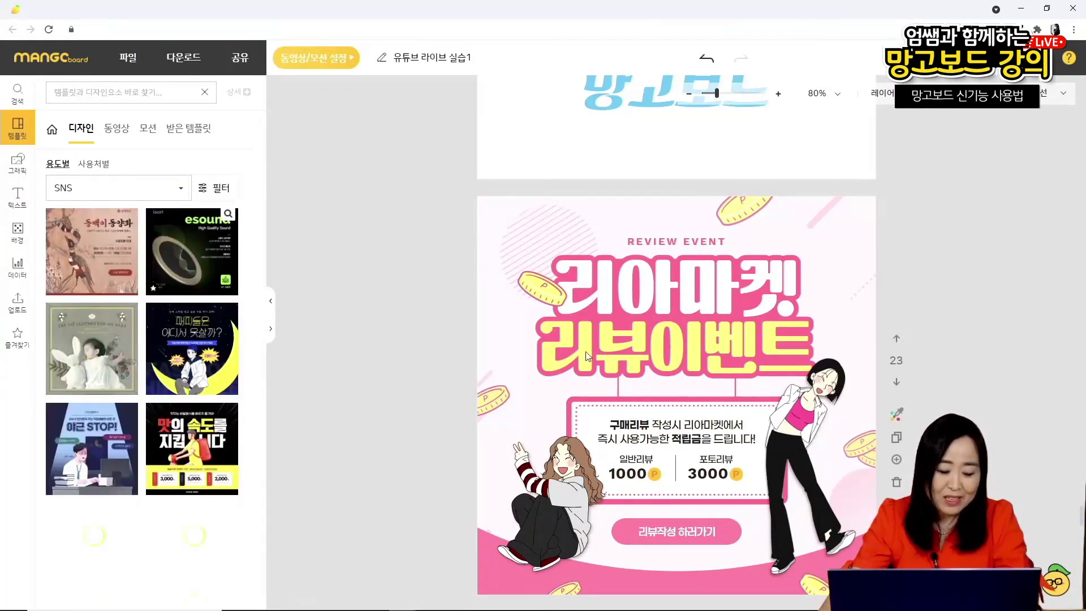
{"action": "scroll", "coordinate": [115, 483], "scroll_direction": "down", "scroll_amount": 2}
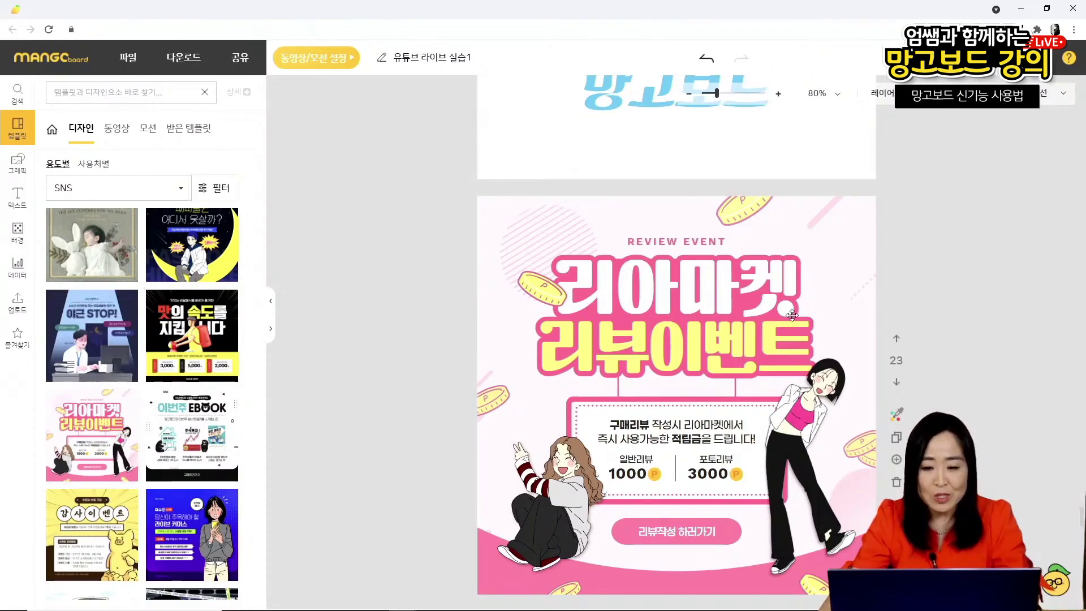
- Change the main colour of the 리아마켓 리뷰이벤트 slide on page 23, trying a blue swatch and then yellow #ffb808
{"action": "scroll", "coordinate": [929, 358], "scroll_direction": "down", "scroll_amount": 1}
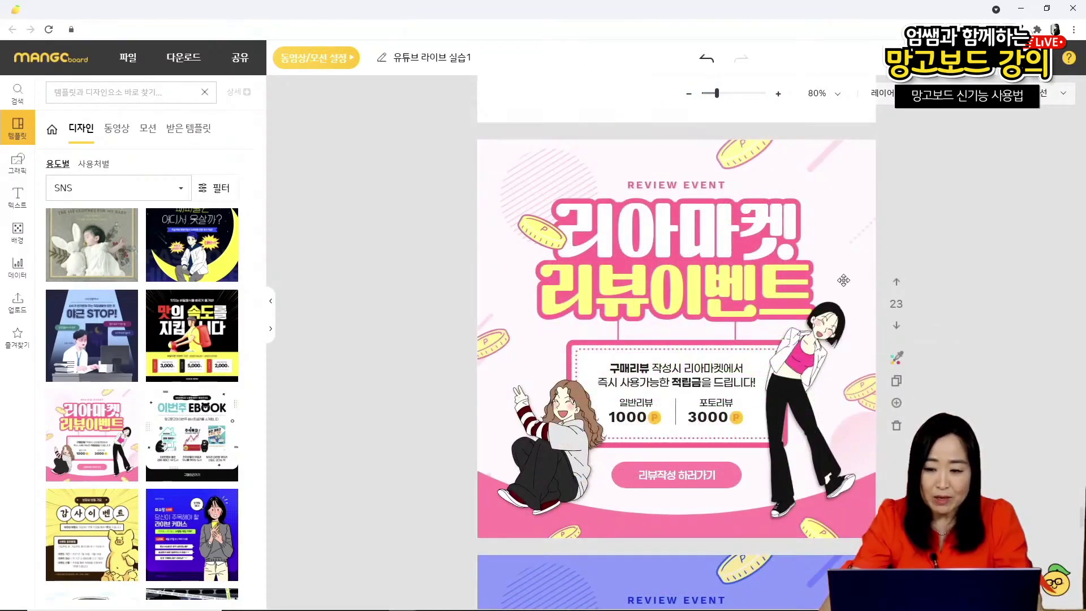
{"action": "left_click", "coordinate": [898, 366]}
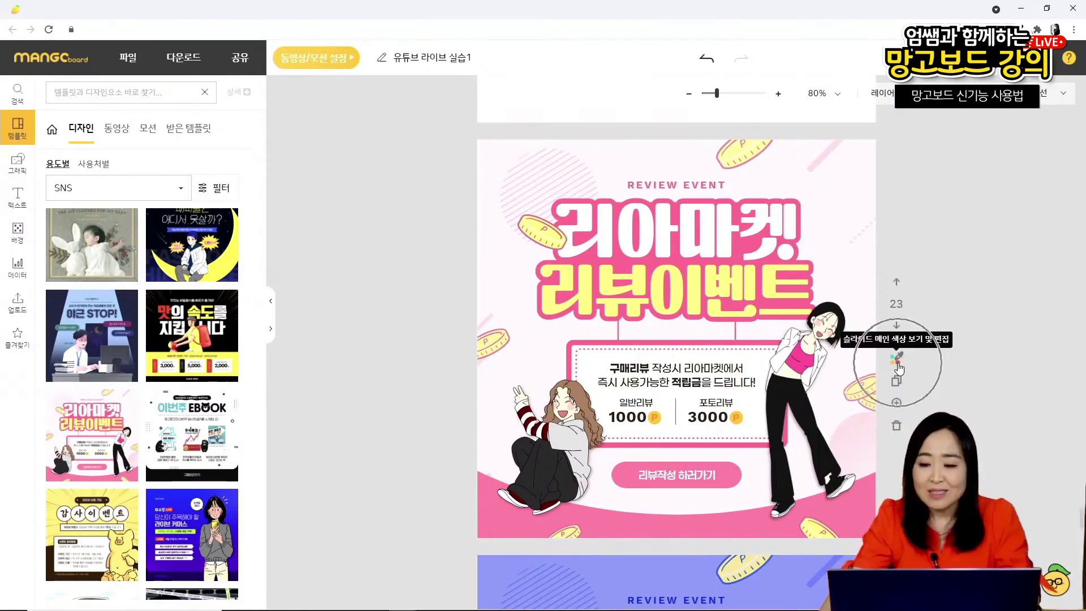
{"action": "left_click", "coordinate": [899, 360]}
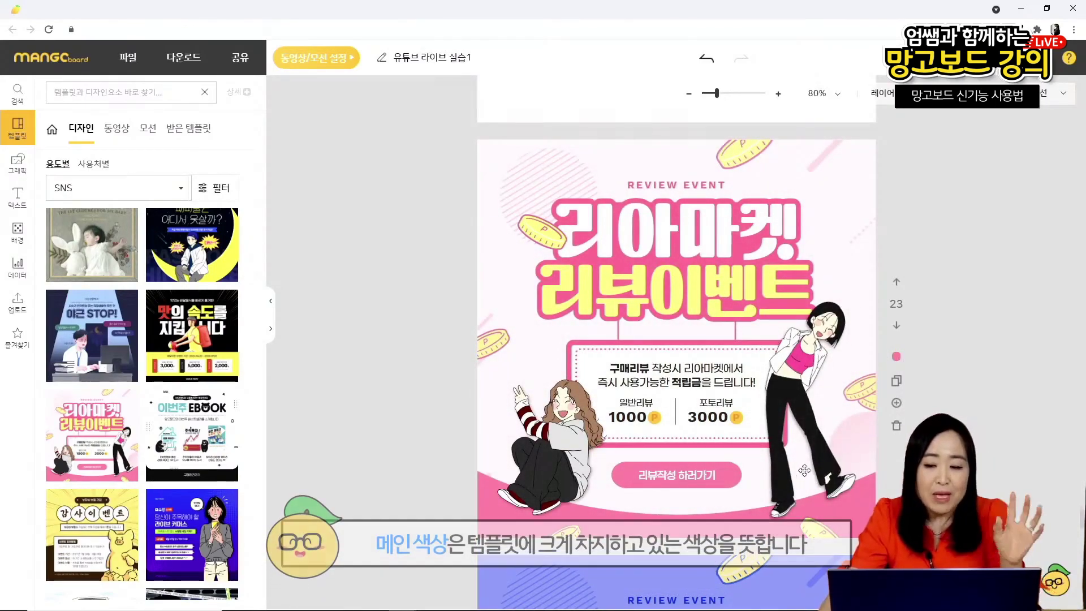
{"action": "mouse_move", "coordinate": [895, 358]}
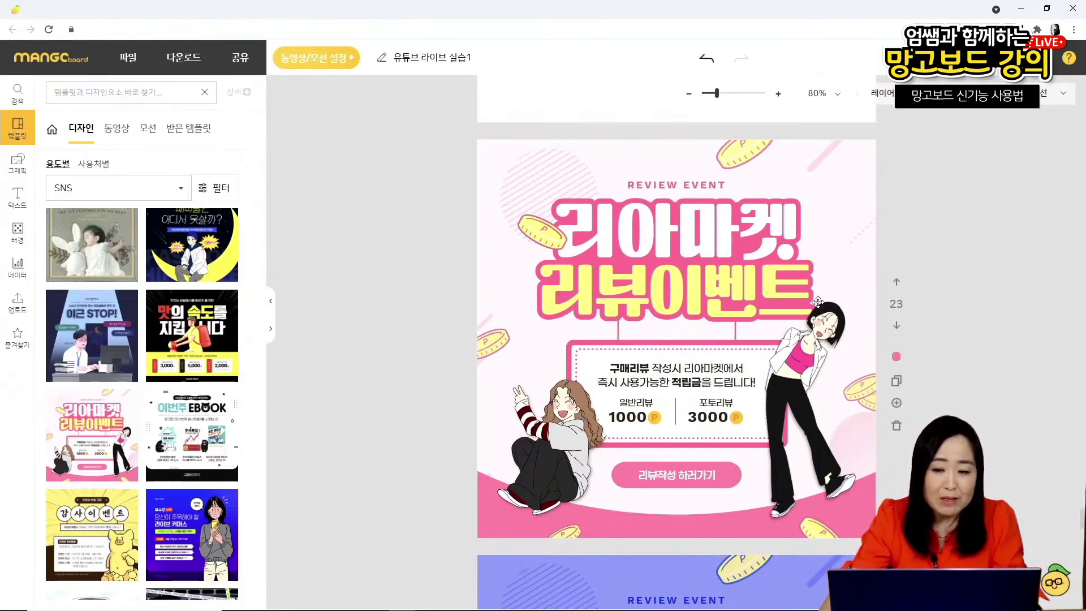
{"action": "left_click", "coordinate": [897, 358]}
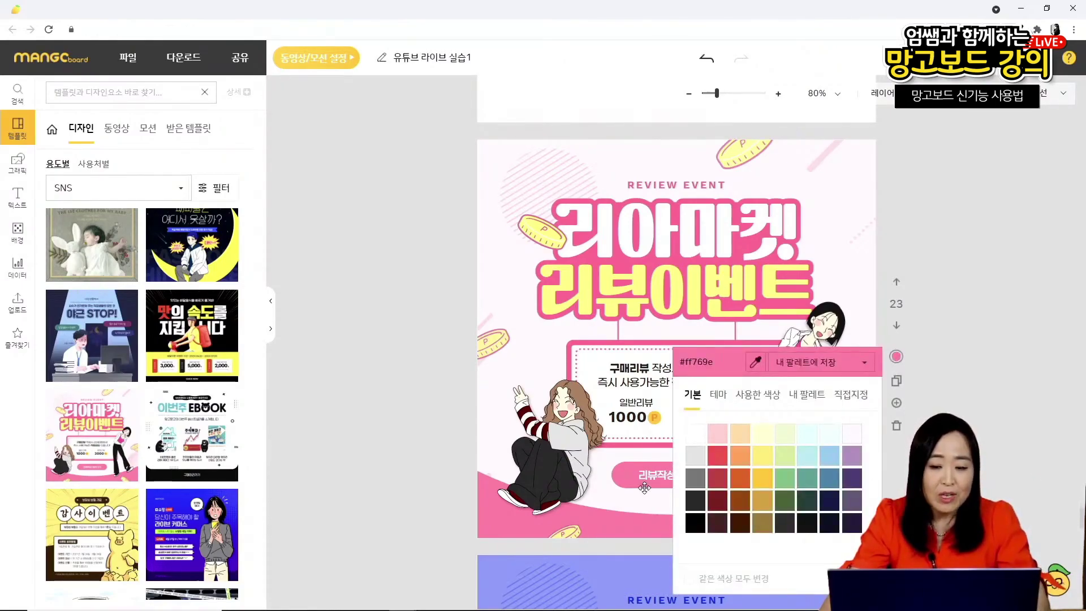
{"action": "left_click", "coordinate": [829, 478]}
{"action": "left_click", "coordinate": [762, 478]}
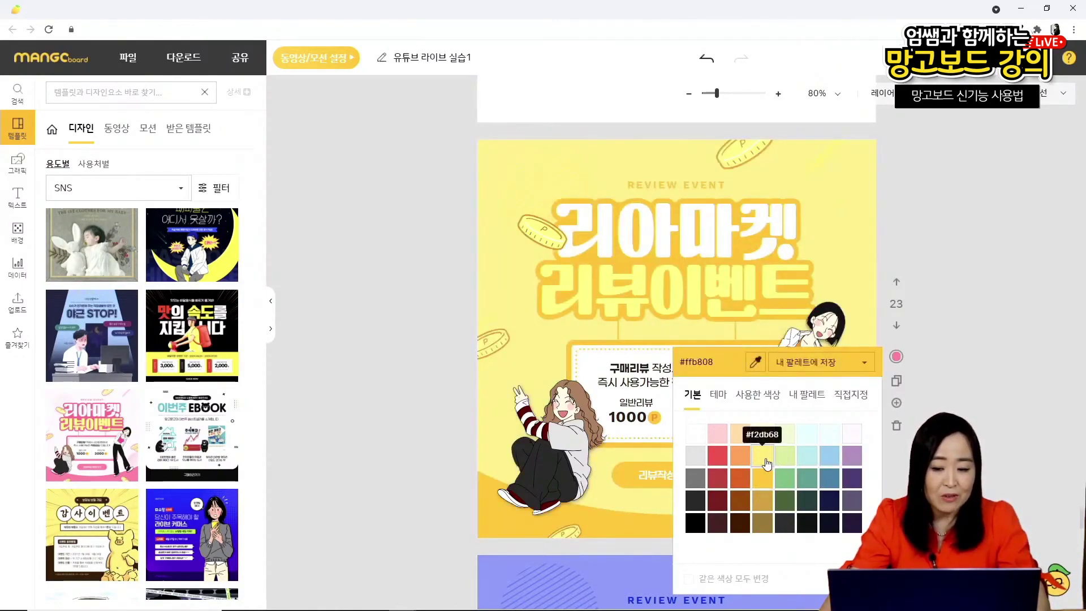
- Set the main colour of the 리아마켓 리뷰이벤트 slide on page 23 to the custom purple #8347f1
{"action": "left_click", "coordinate": [850, 394]}
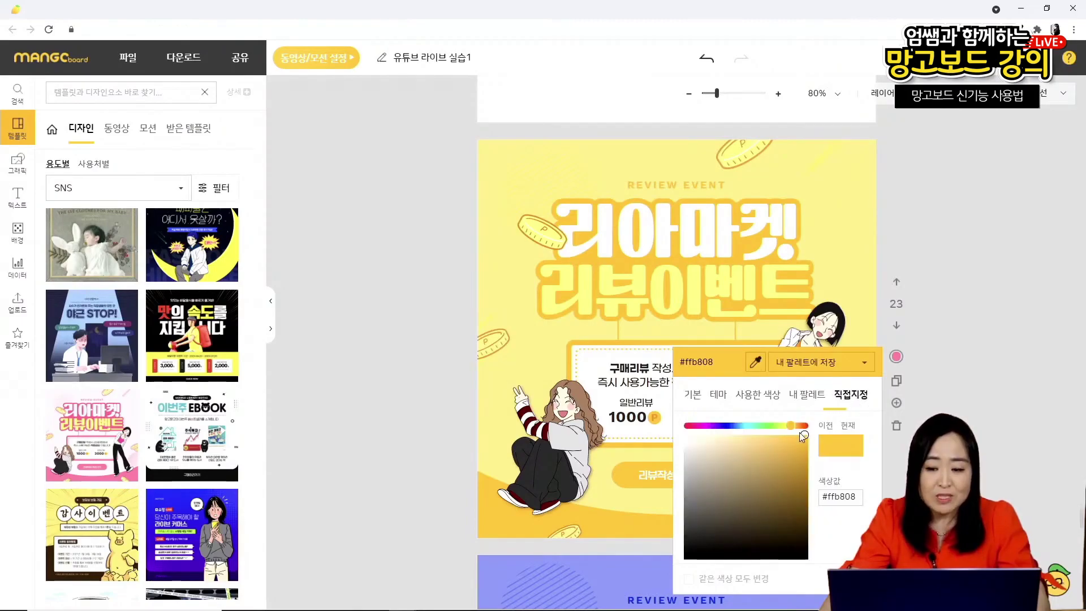
{"action": "left_click", "coordinate": [720, 426]}
{"action": "mouse_move", "coordinate": [732, 443]}
{"action": "left_mouse_down"}
{"action": "mouse_move", "coordinate": [767, 461]}
{"action": "mouse_move", "coordinate": [728, 515]}
{"action": "mouse_move", "coordinate": [708, 471]}
{"action": "mouse_move", "coordinate": [724, 439]}
{"action": "mouse_move", "coordinate": [772, 442]}
{"action": "left_mouse_up"}
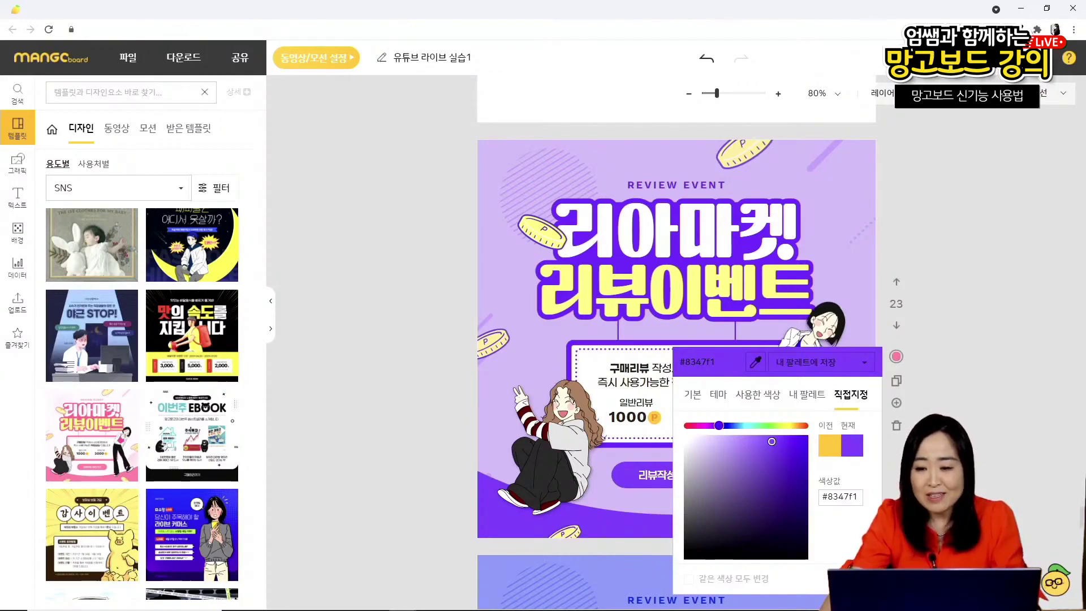
{"action": "key", "text": "Escape"}
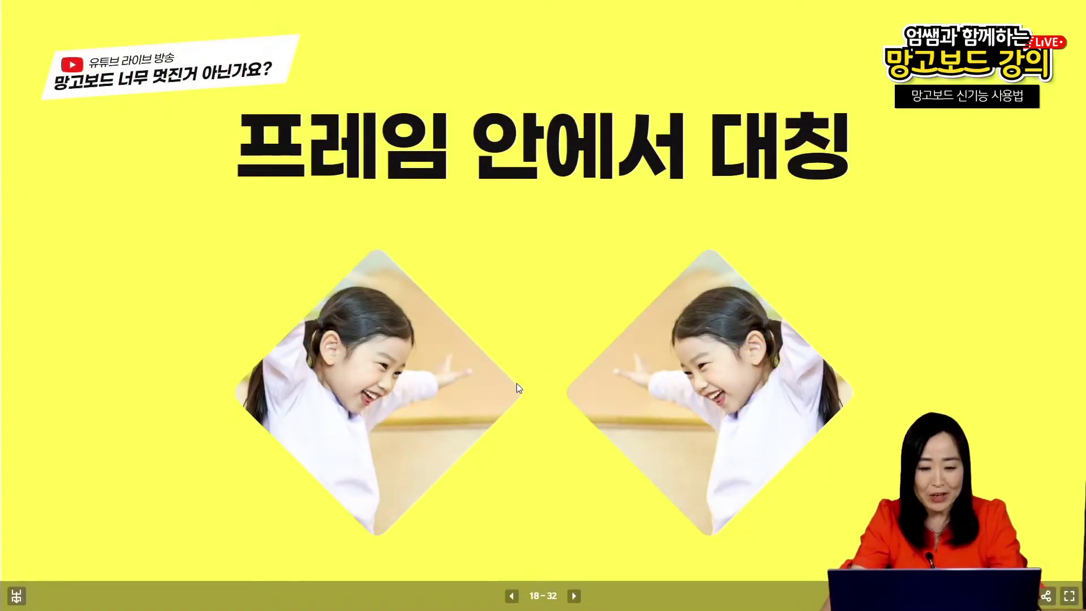
- Return to the Mangoboard editor, move page 25's diamond photo frame toward the upper-left corner and place a duplicate diagonally below it
{"action": "key", "text": "alt+Tab"}
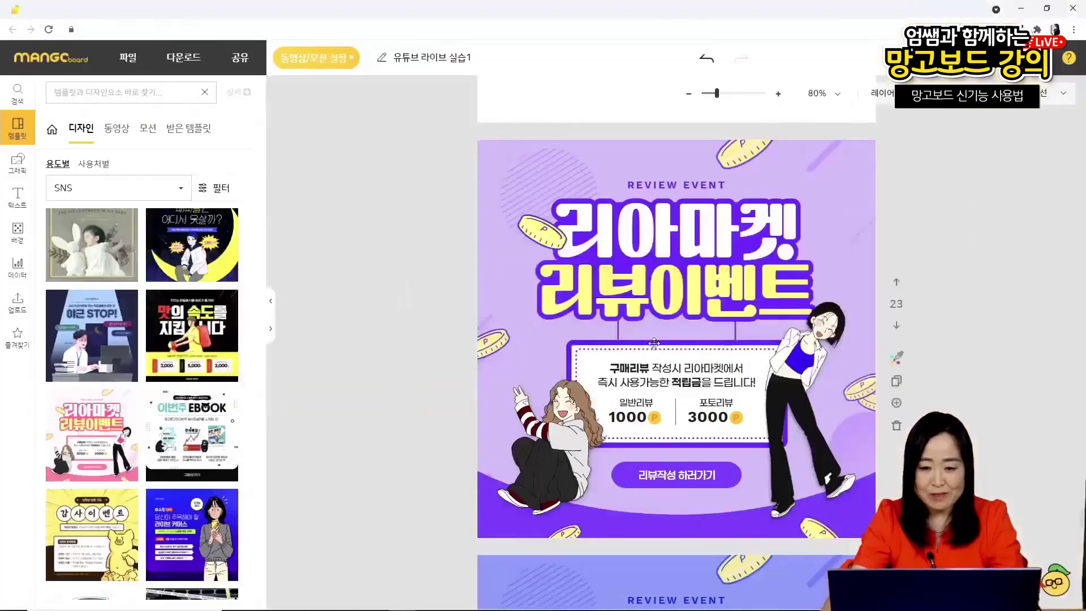
{"action": "scroll", "coordinate": [721, 330], "scroll_direction": "down", "scroll_amount": 8}
{"action": "scroll", "coordinate": [721, 330], "scroll_direction": "down", "scroll_amount": 4}
{"action": "left_click", "coordinate": [641, 380]}
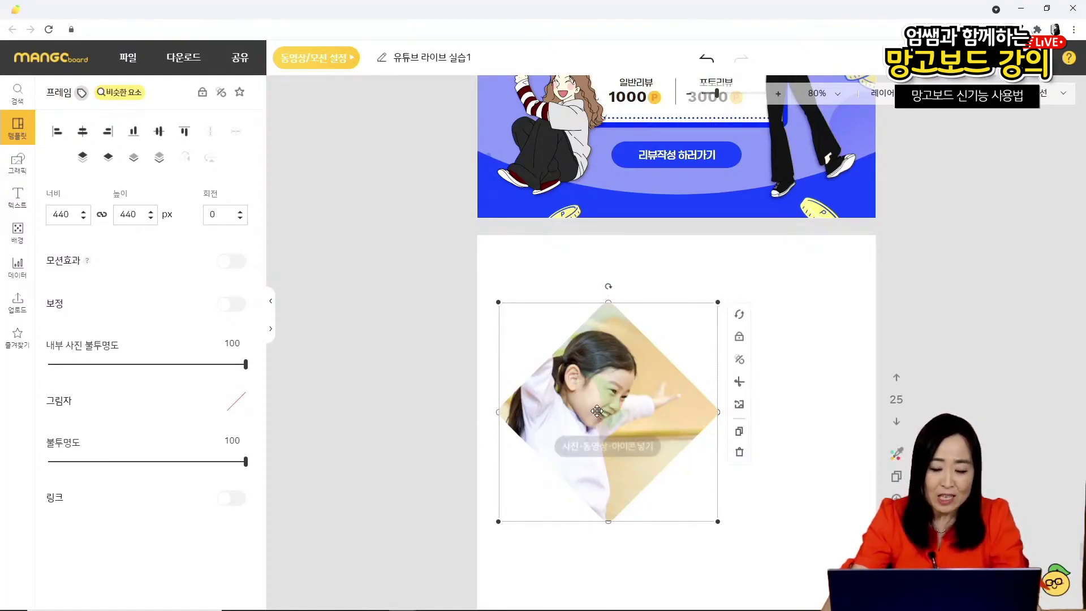
{"action": "left_click_drag", "start_coordinate": [598, 411], "coordinate": [592, 358]}
{"action": "key", "text": "ctrl+d"}
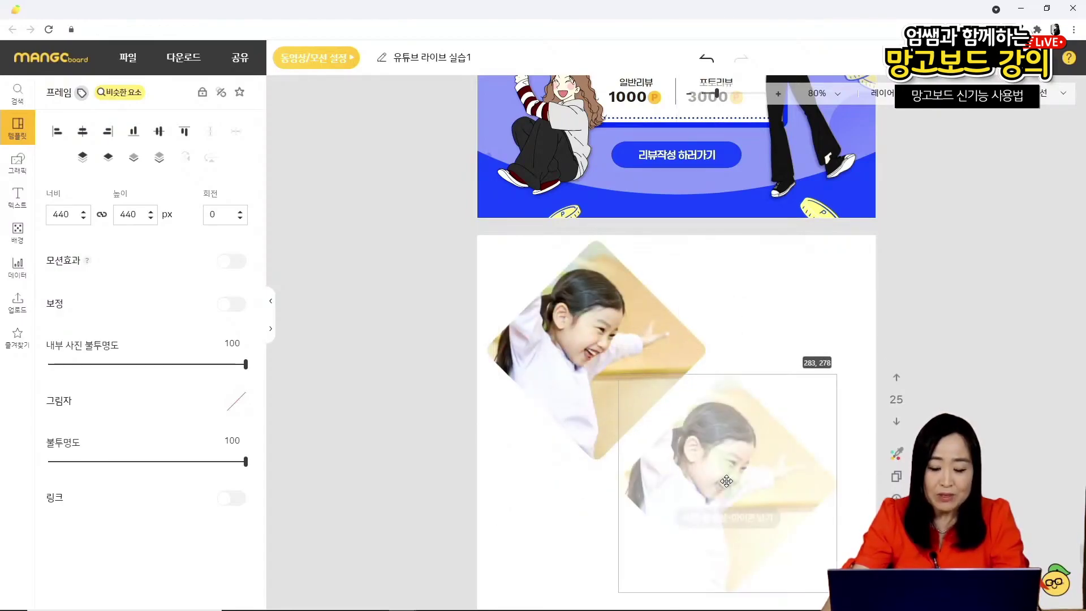
{"action": "left_click", "coordinate": [548, 350]}
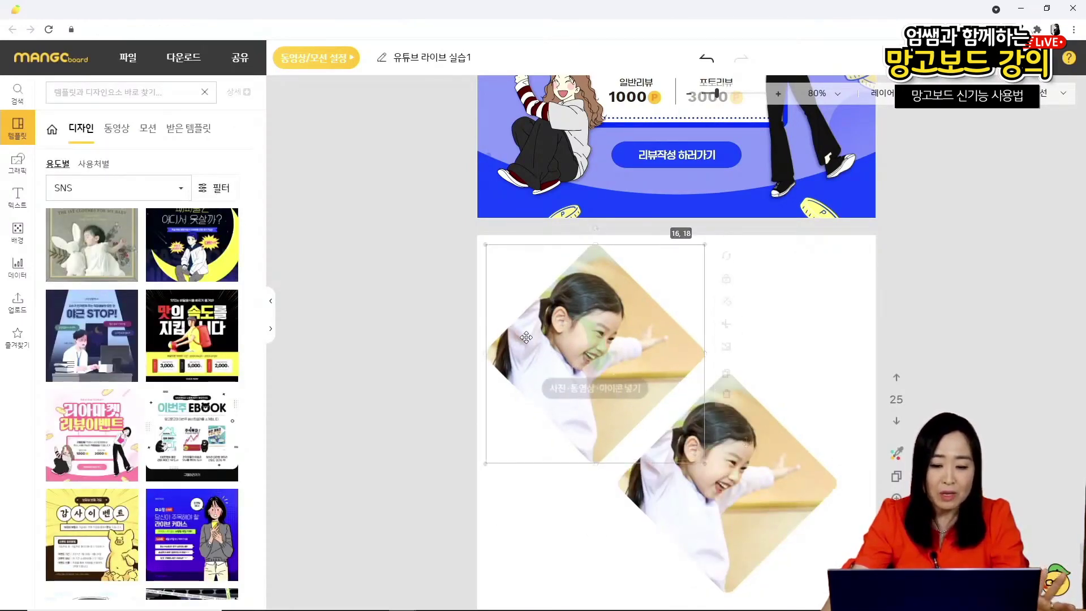
- Flip the photo horizontally inside the duplicated diamond frame and apply the image adjustment
{"action": "left_click", "coordinate": [732, 457]}
{"action": "scroll", "coordinate": [783, 300], "scroll_direction": "down", "scroll_amount": 3}
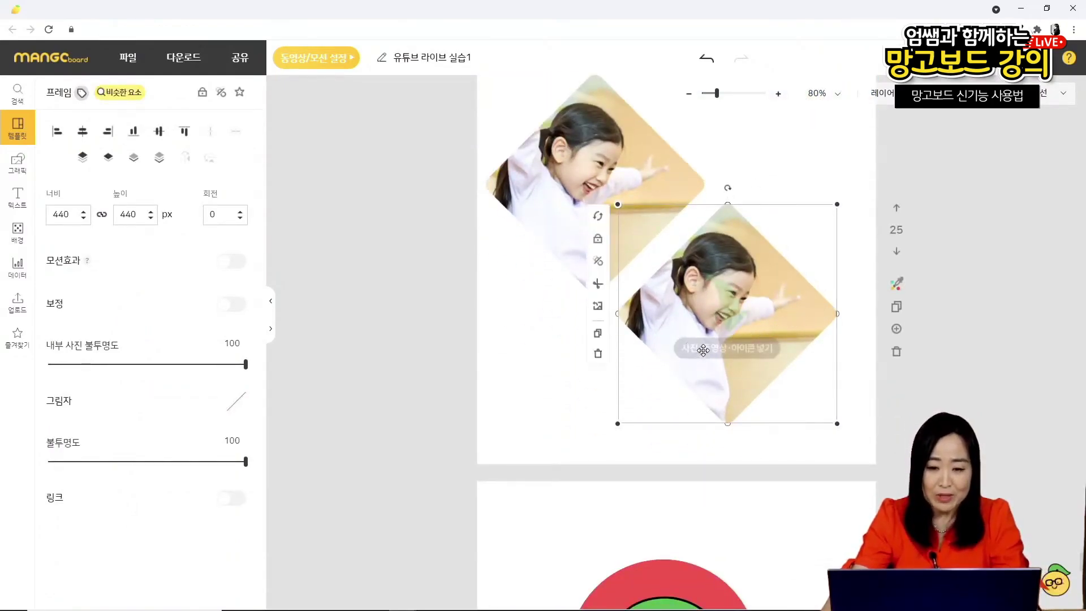
{"action": "left_click", "coordinate": [598, 285]}
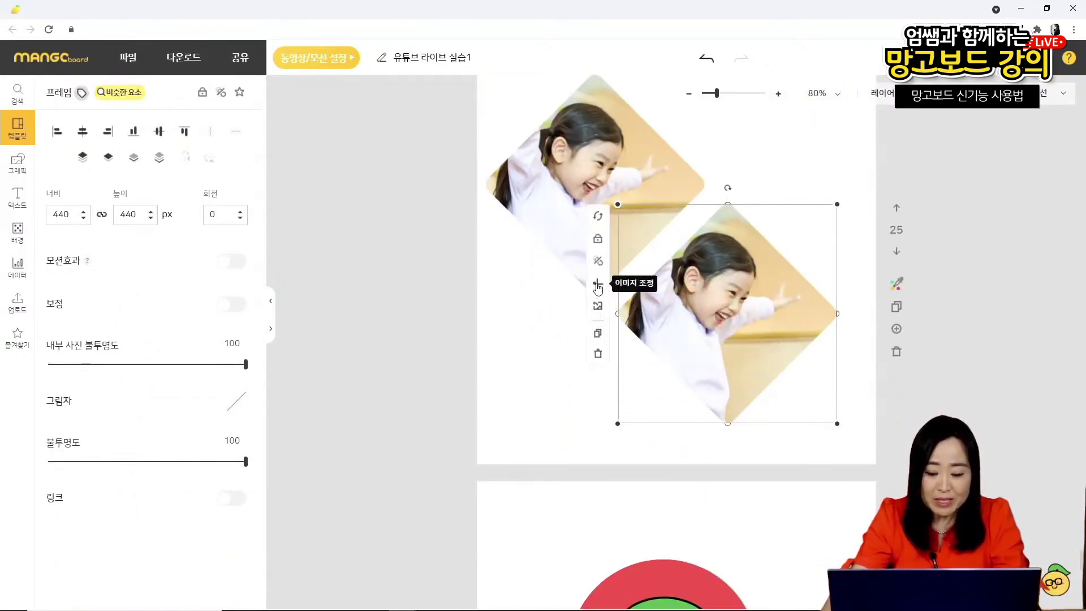
{"action": "left_click", "coordinate": [598, 286]}
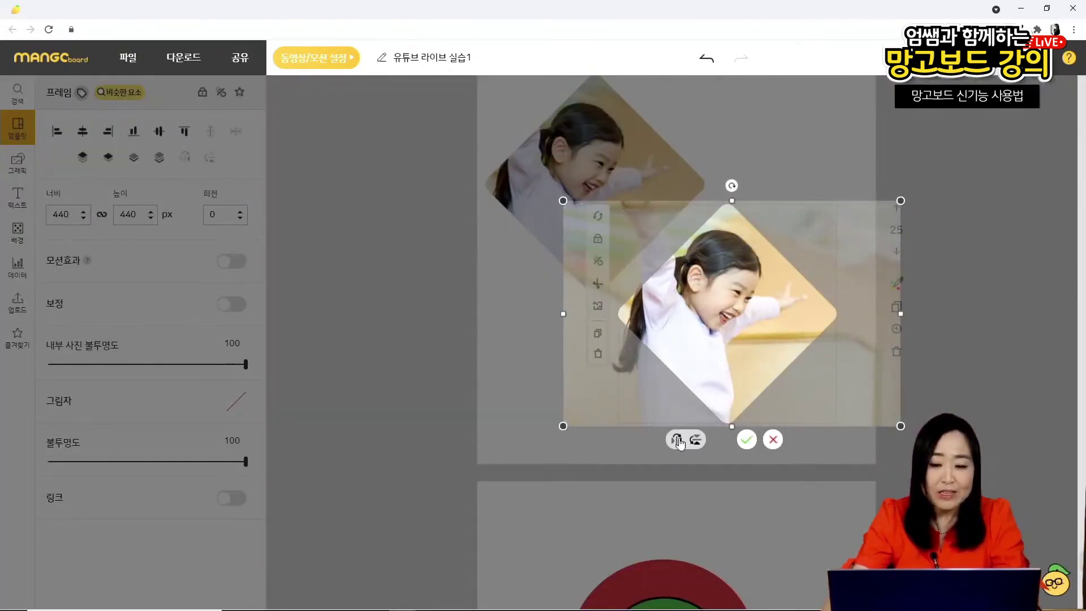
{"action": "left_click", "coordinate": [676, 445]}
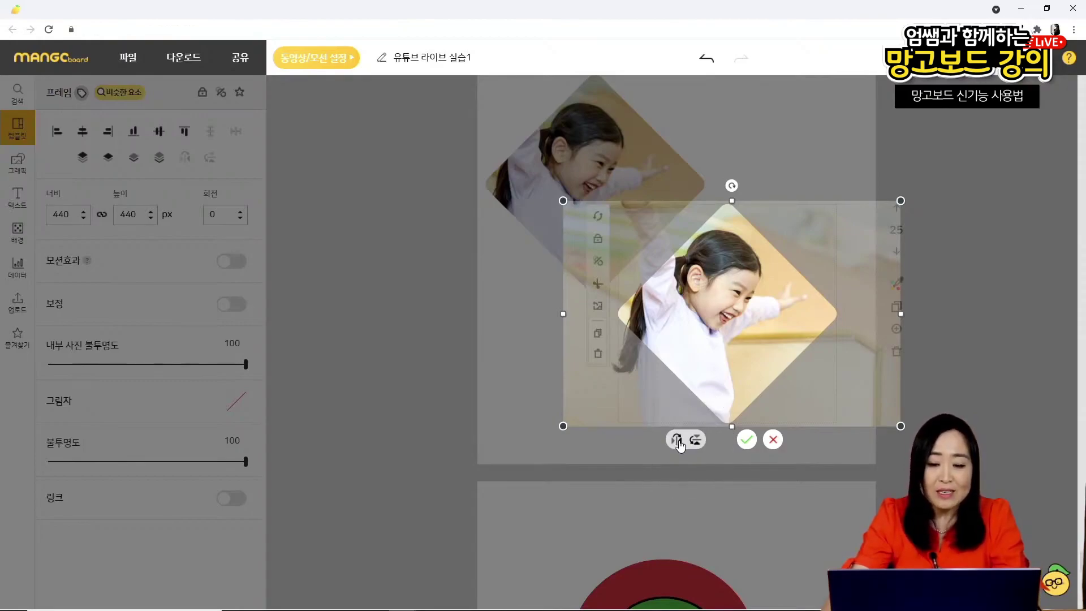
{"action": "left_click", "coordinate": [676, 440]}
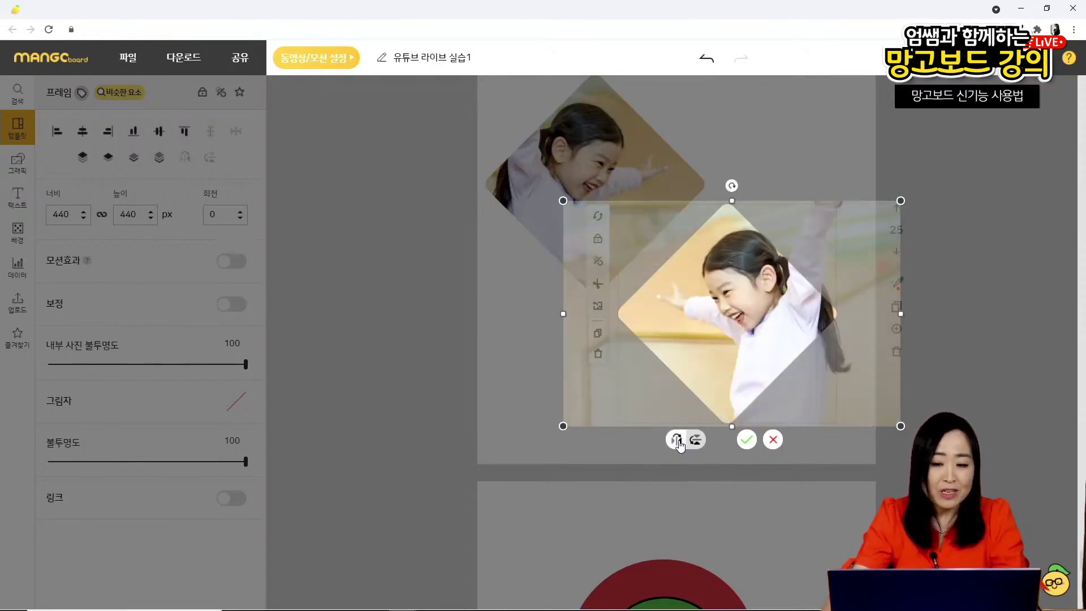
{"action": "left_click", "coordinate": [746, 441]}
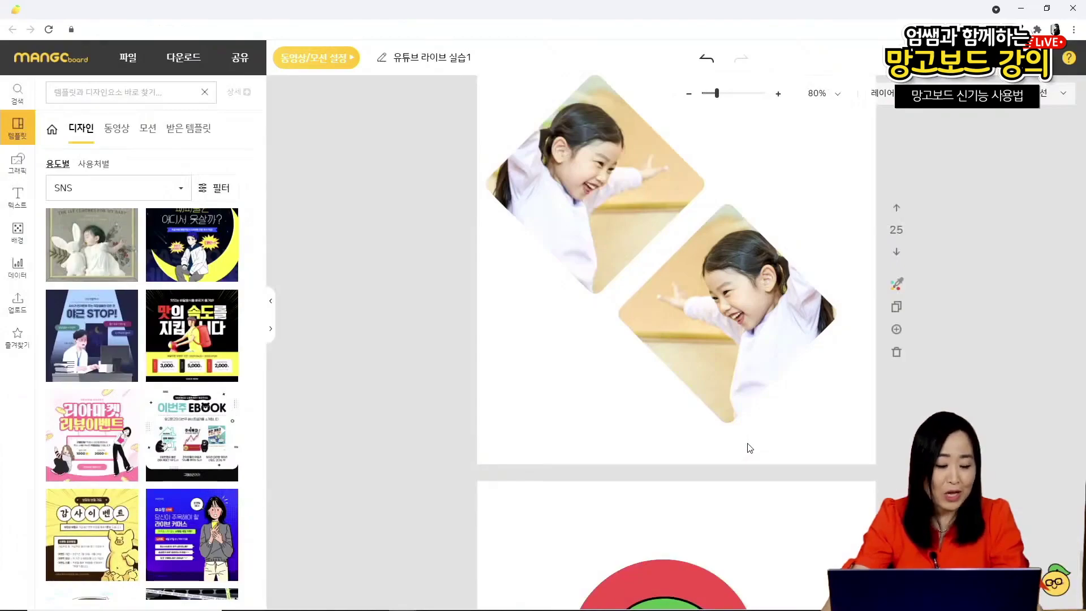
- Switch to the lecture slides, show the 프레임에 아이콘 넣기 slide on page 19, and return to the Mangoboard editor
{"action": "left_click", "coordinate": [712, 311]}
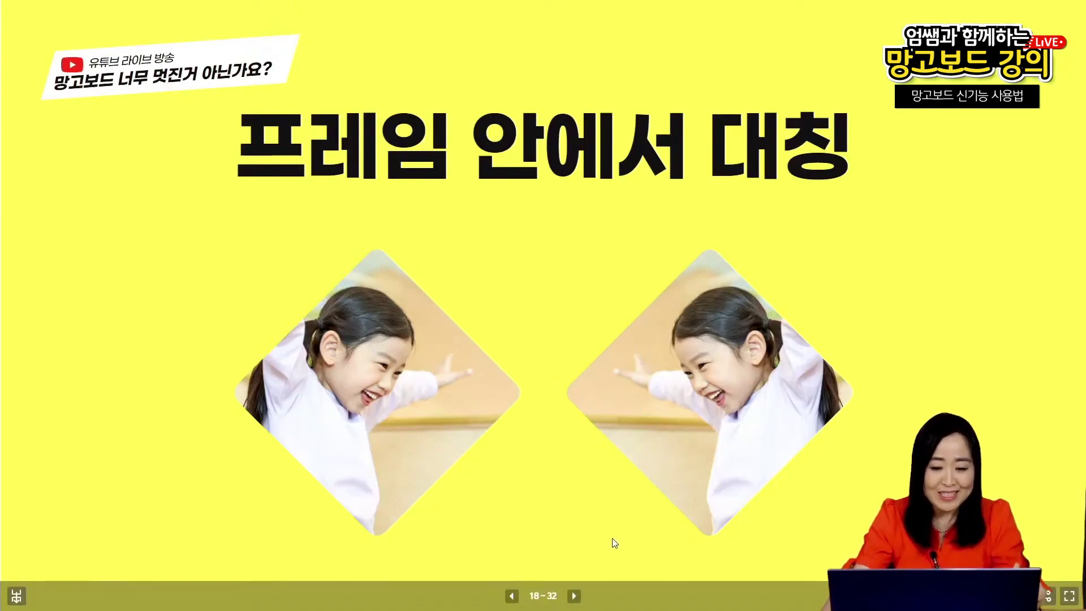
{"action": "left_click", "coordinate": [574, 596]}
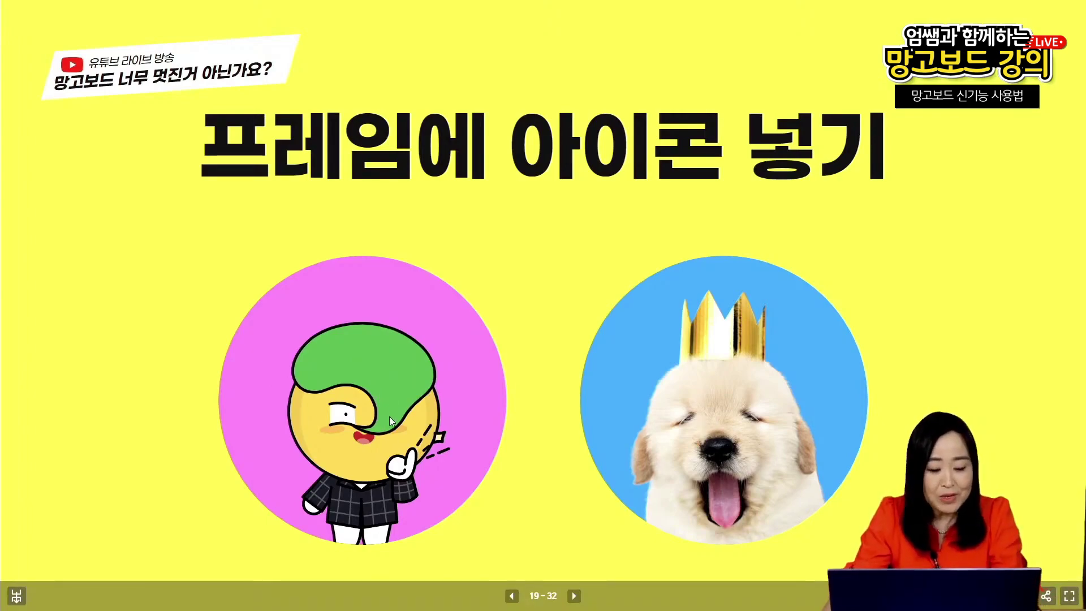
{"action": "key", "text": "Escape"}
- Add the circular 1:1 frame to blank page 26 and position it in the upper middle of the page
{"action": "left_click", "coordinate": [18, 162]}
{"action": "left_click", "coordinate": [177, 133]}
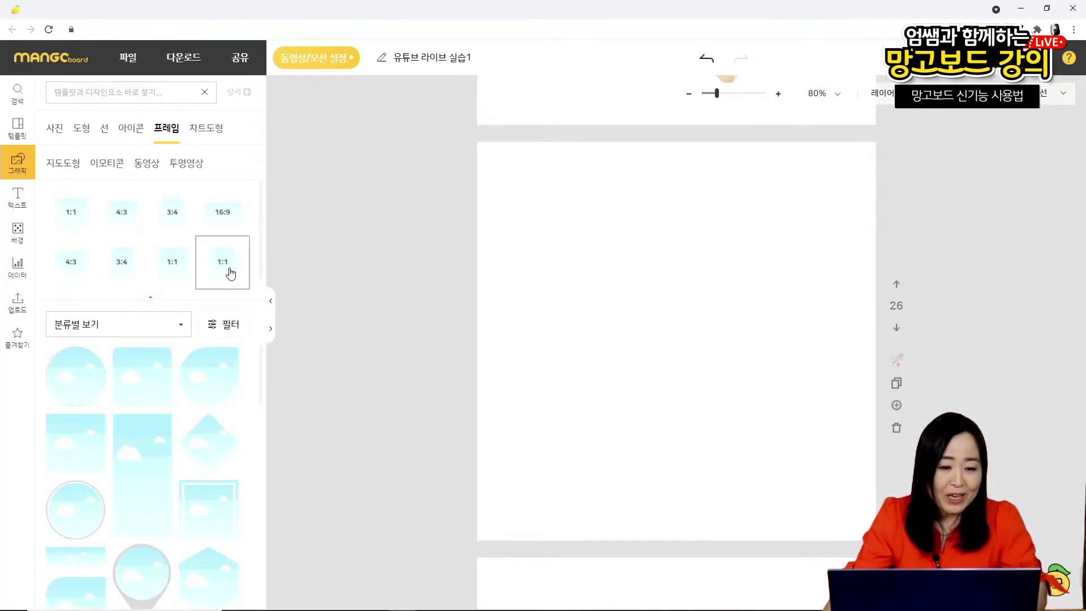
{"action": "left_click_drag", "start_coordinate": [231, 274], "coordinate": [736, 403]}
{"action": "left_click_drag", "start_coordinate": [701, 347], "coordinate": [716, 317]}
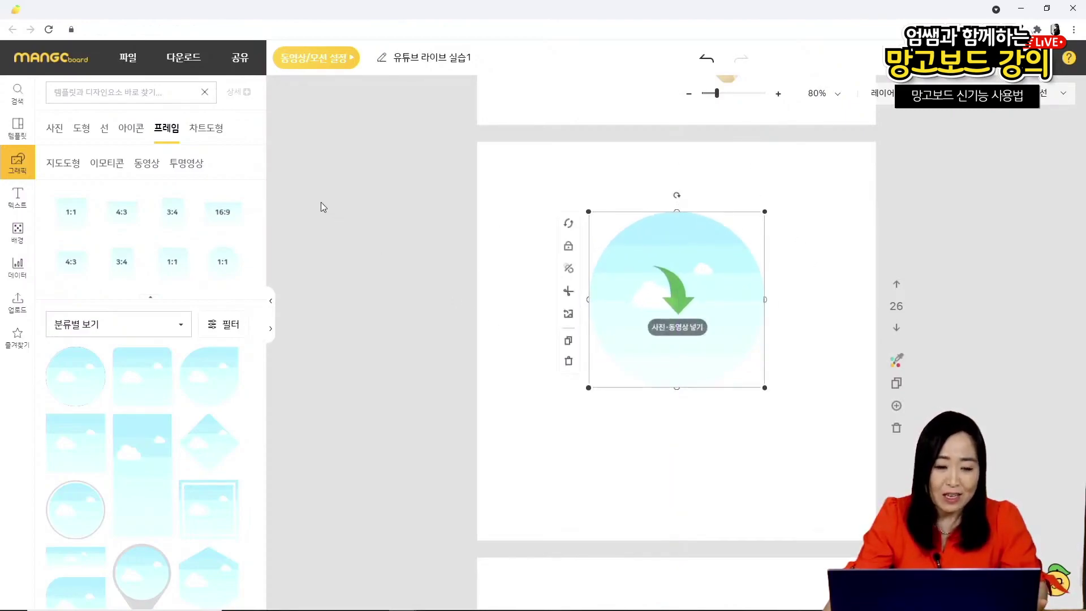
- Search the design elements for 디망고
{"action": "left_click", "coordinate": [104, 92]}
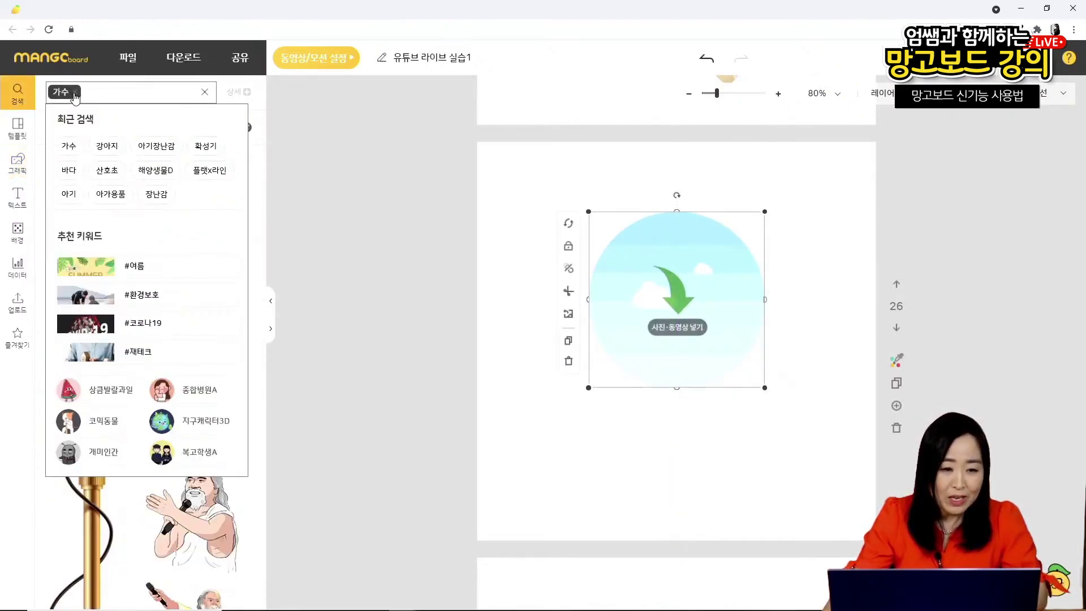
{"action": "left_click", "coordinate": [75, 92]}
{"action": "type", "text": "디망고"}
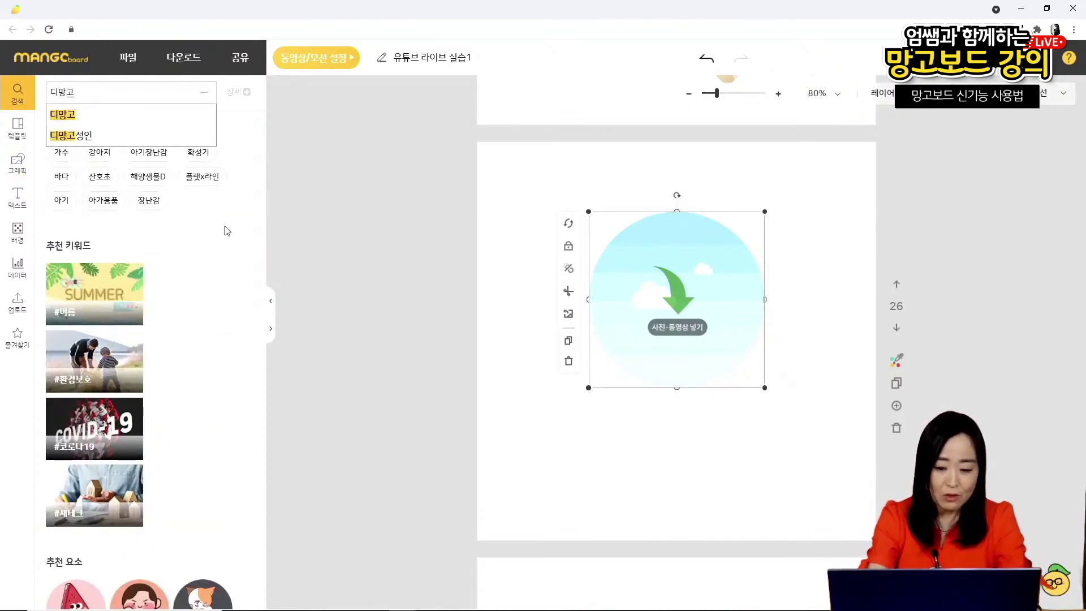
{"action": "key", "text": "Return"}
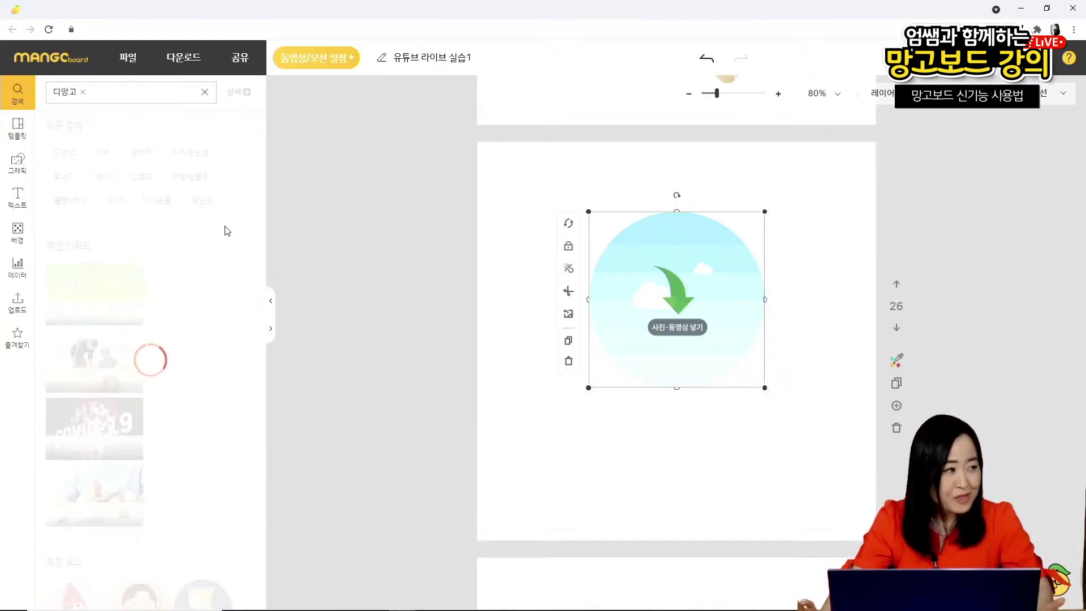
- Insert the green-haired mango character icon in the checked outfit into the circular frame on page 26
{"action": "scroll", "coordinate": [186, 317], "scroll_direction": "down", "scroll_amount": 3}
{"action": "mouse_move", "coordinate": [161, 354]}
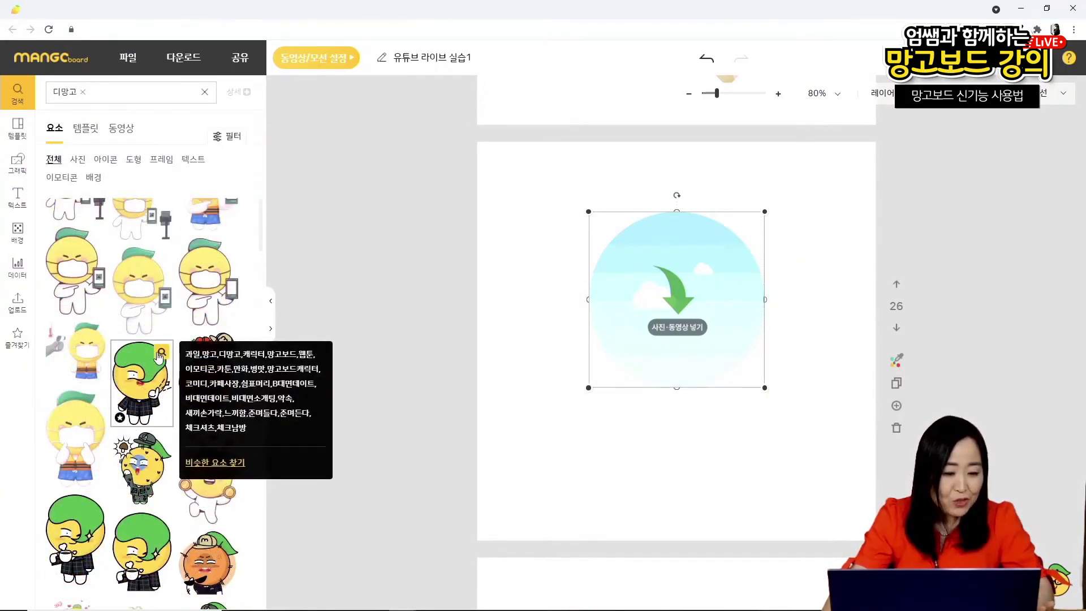
{"action": "left_click", "coordinate": [143, 387]}
{"action": "mouse_move", "coordinate": [695, 373]}
{"action": "left_mouse_down"}
{"action": "mouse_move", "coordinate": [709, 458]}
{"action": "mouse_move", "coordinate": [698, 462]}
{"action": "mouse_move", "coordinate": [692, 373]}
{"action": "left_mouse_up"}
{"action": "left_click", "coordinate": [803, 579]}
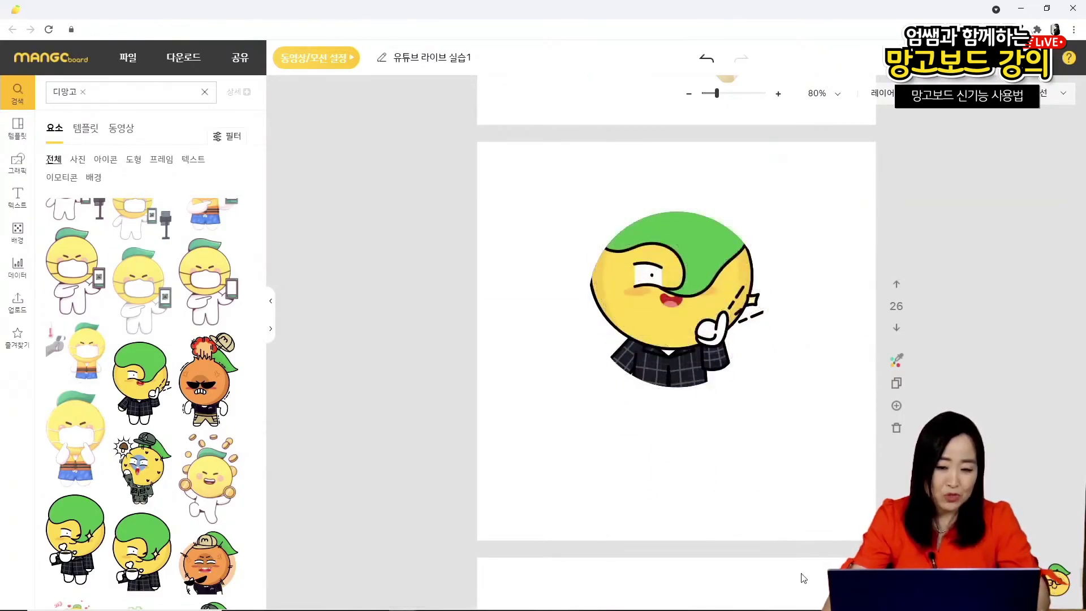
{"action": "left_click", "coordinate": [142, 385]}
{"action": "left_click_drag", "start_coordinate": [642, 392], "coordinate": [651, 362]}
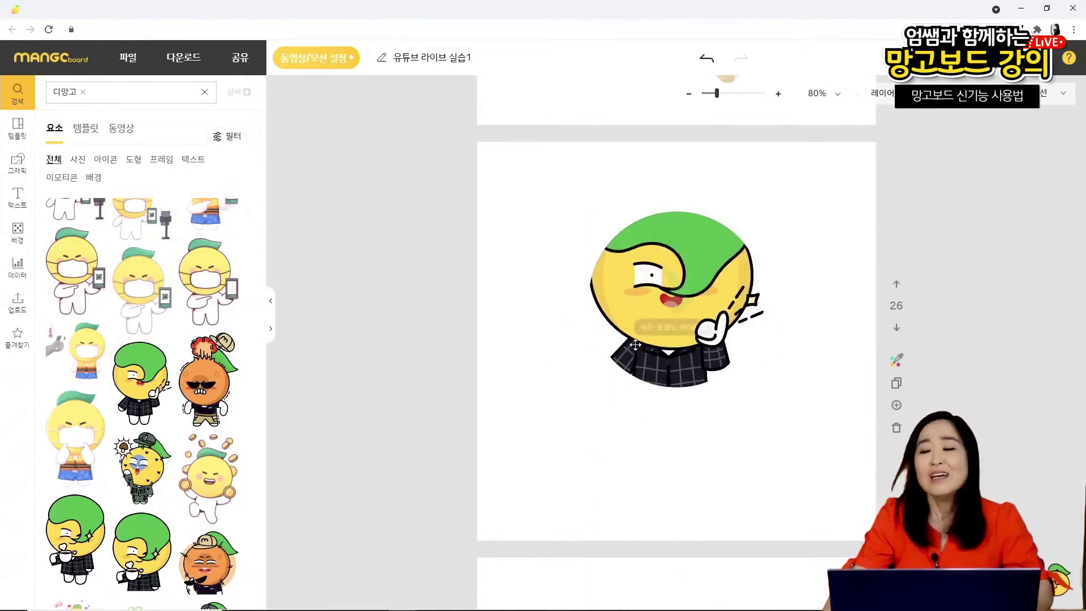
- Shrink the mango character inside the circular frame so its whole head fits, centre it horizontally, and apply the image adjustment
{"action": "left_click", "coordinate": [683, 298]}
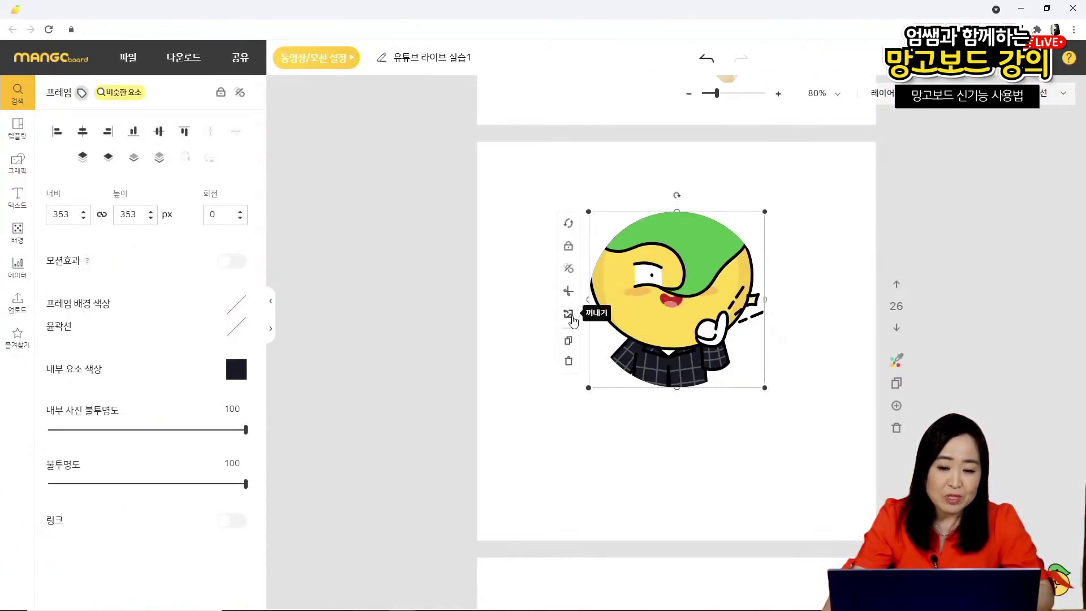
{"action": "left_click", "coordinate": [570, 292]}
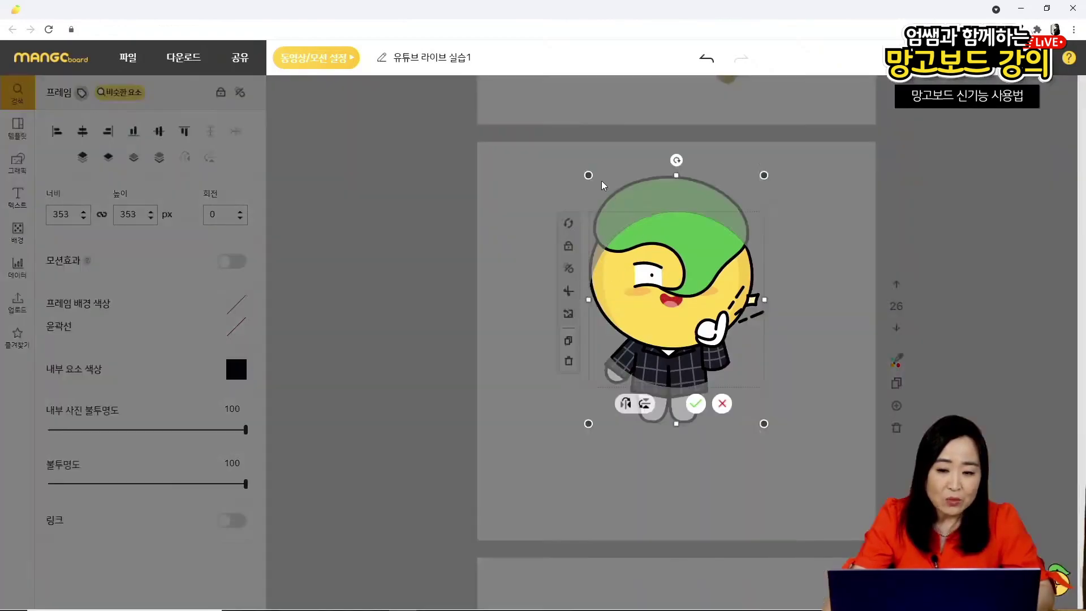
{"action": "left_click_drag", "start_coordinate": [587, 176], "coordinate": [649, 260]}
{"action": "mouse_move", "coordinate": [700, 292]}
{"action": "left_mouse_down"}
{"action": "mouse_move", "coordinate": [672, 306]}
{"action": "mouse_move", "coordinate": [681, 293]}
{"action": "mouse_move", "coordinate": [688, 301]}
{"action": "left_mouse_up"}
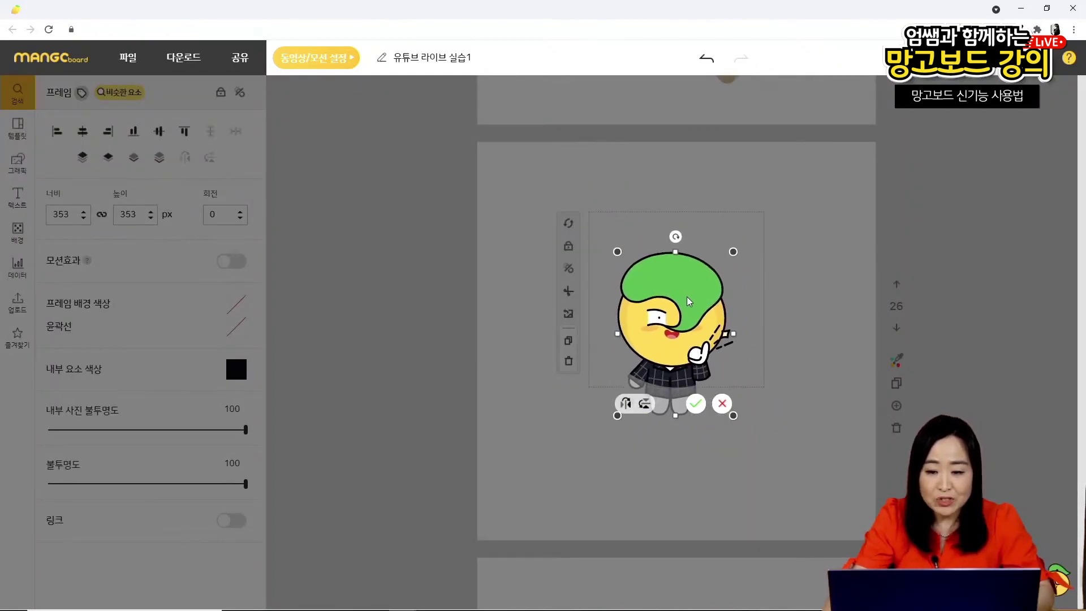
{"action": "left_click", "coordinate": [696, 403]}
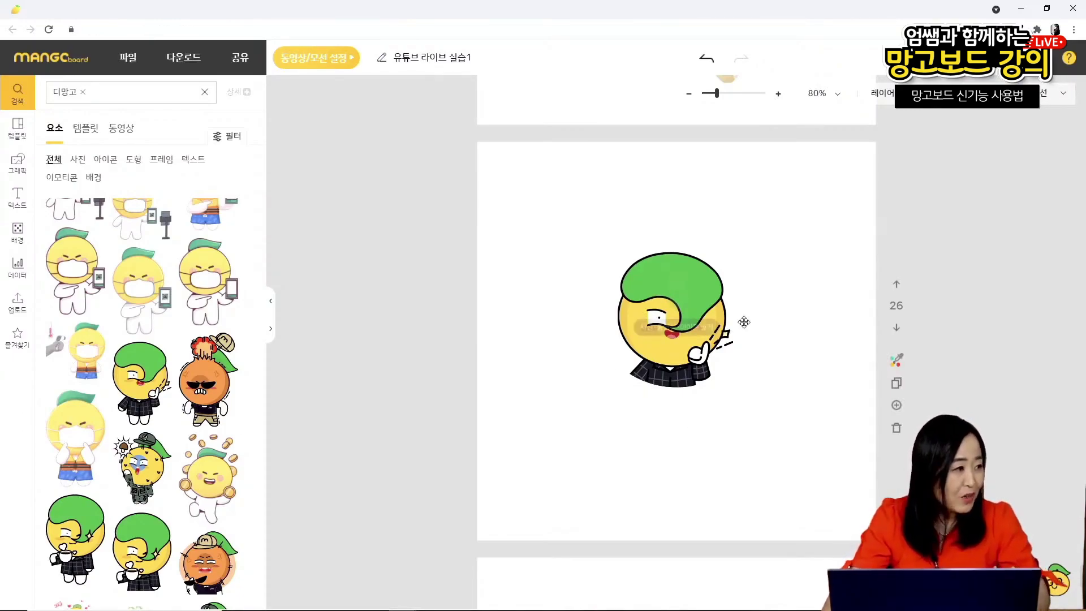
- Fill the circular frame's background with colour, trying yellow #f2db68 and finishing with red #ef4d4d
{"action": "left_click", "coordinate": [676, 298]}
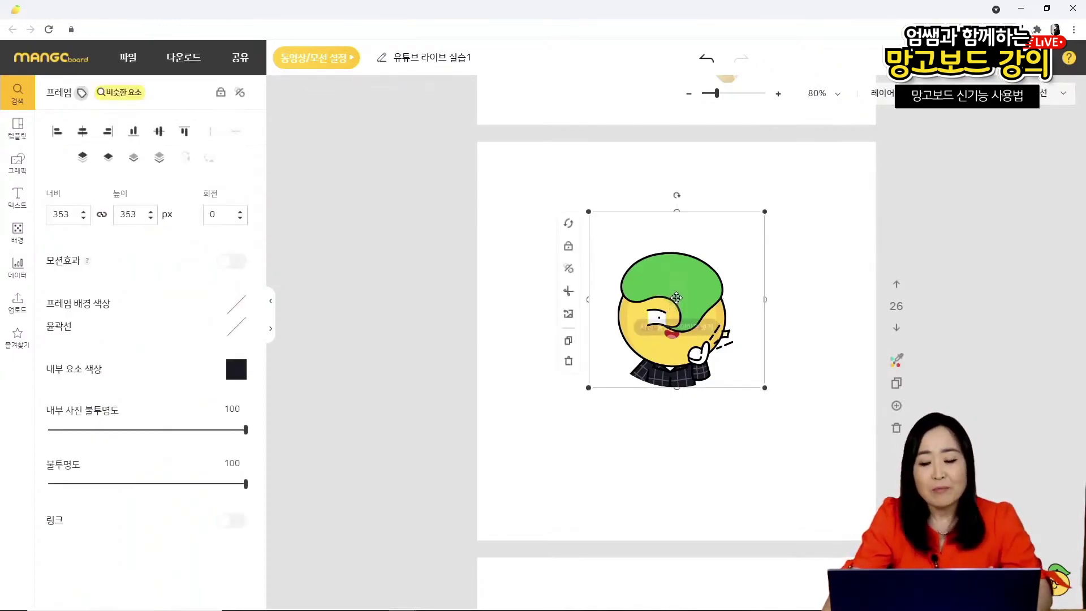
{"action": "left_click", "coordinate": [241, 313]}
{"action": "left_click", "coordinate": [240, 313]}
{"action": "left_click", "coordinate": [241, 312]}
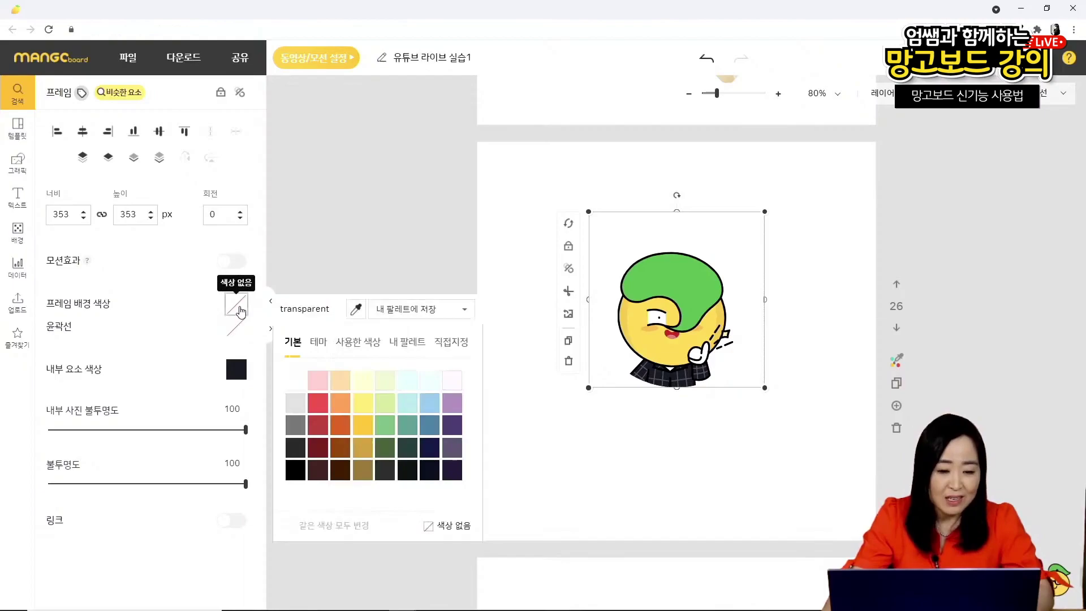
{"action": "left_click", "coordinate": [340, 403]}
{"action": "left_click", "coordinate": [368, 406]}
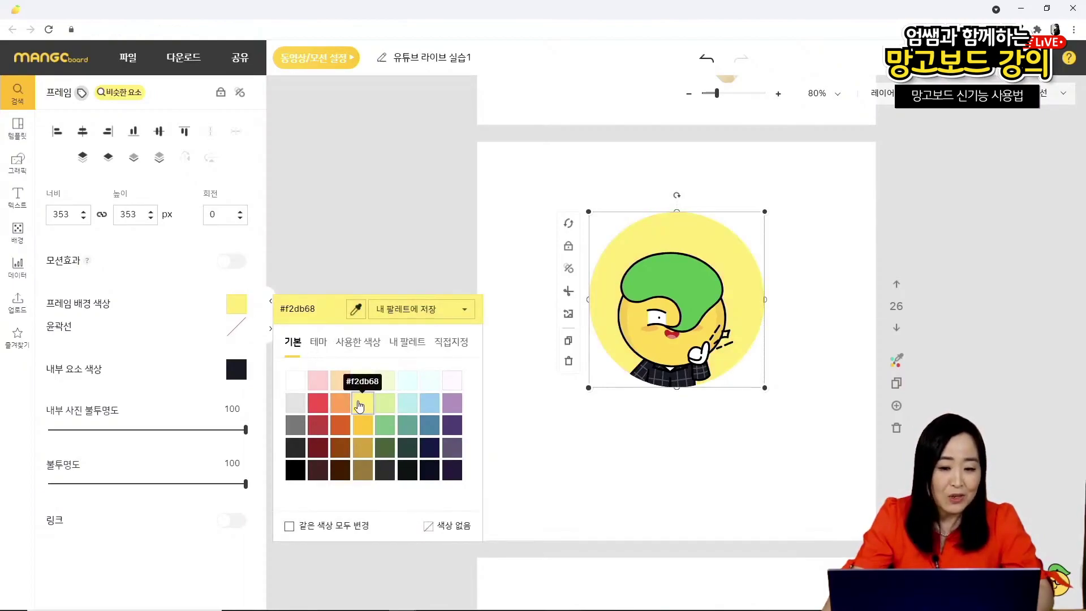
{"action": "left_click", "coordinate": [318, 406]}
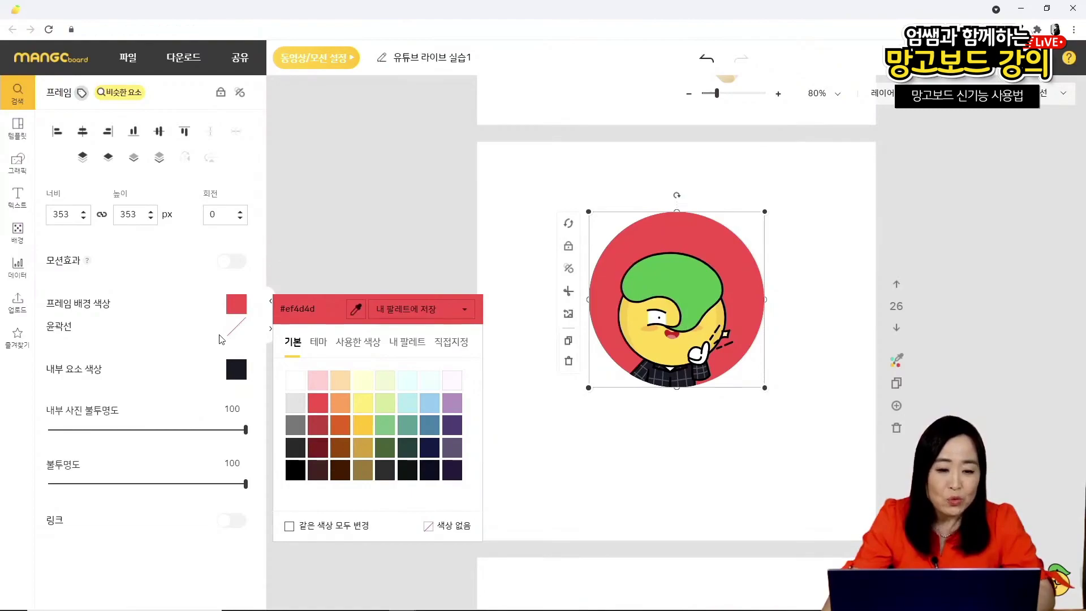
- Add a solid black #000000 outline to the circular frame with a thickness of 11
{"action": "left_click", "coordinate": [233, 331]}
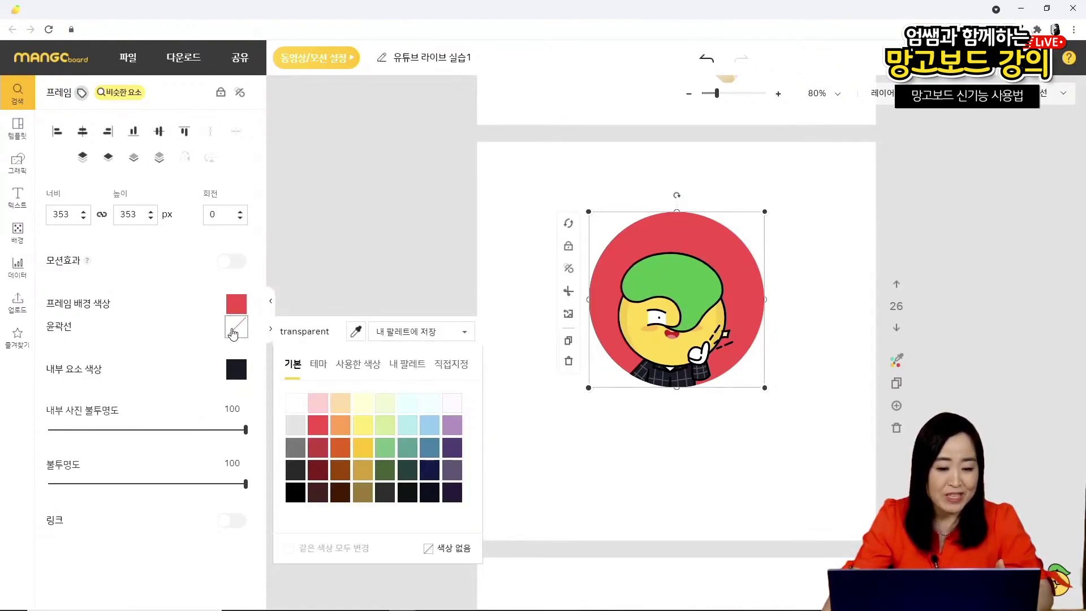
{"action": "left_click", "coordinate": [295, 493]}
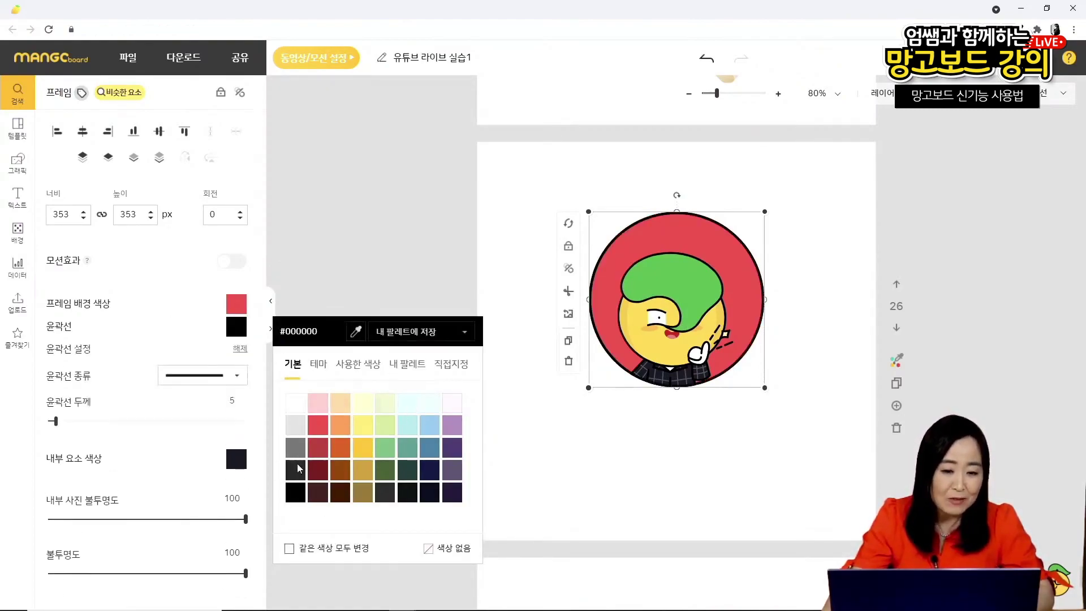
{"action": "left_click_drag", "start_coordinate": [55, 421], "coordinate": [68, 421]}
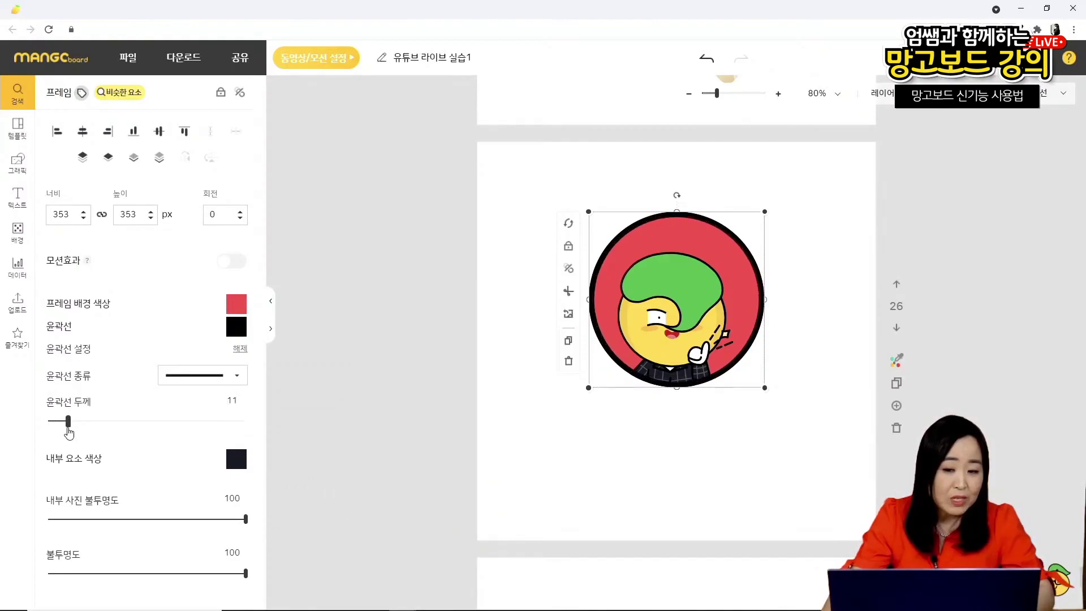
{"action": "left_click", "coordinate": [843, 371]}
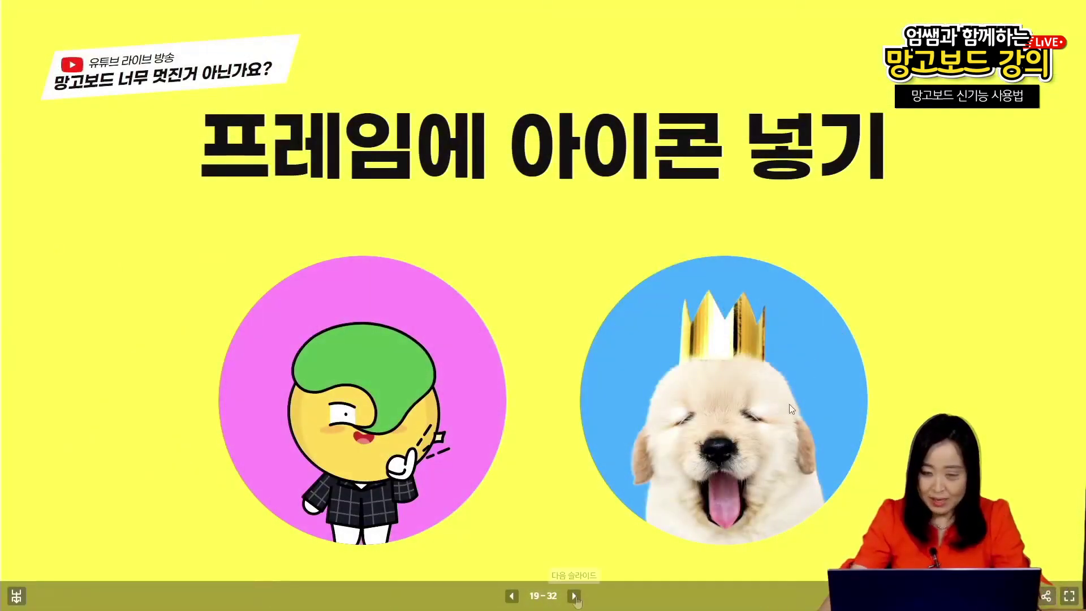
- Advance the presentation to the 큐알코드 넣기 slide and switch to the Mangoboard page listing the saved templates
{"action": "left_click", "coordinate": [575, 596]}
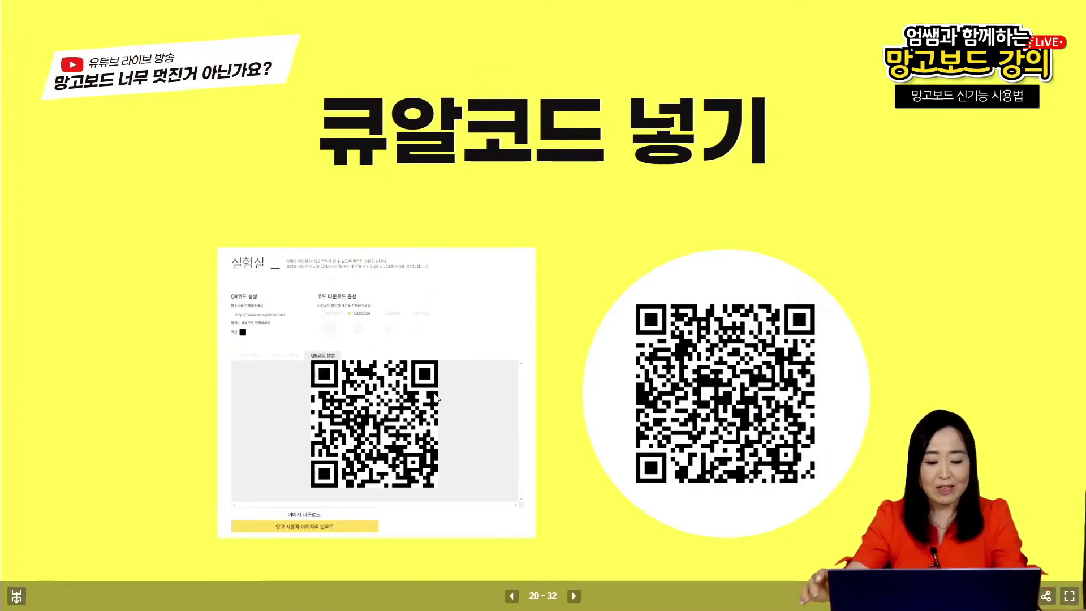
{"action": "key", "text": "alt+Tab"}
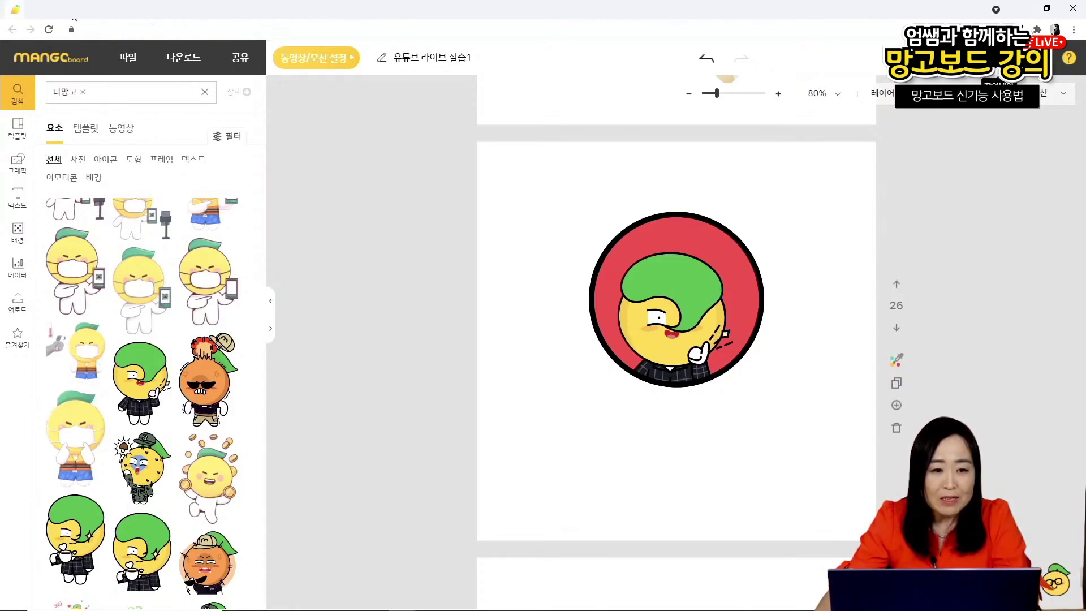
{"action": "key", "text": "alt+Tab"}
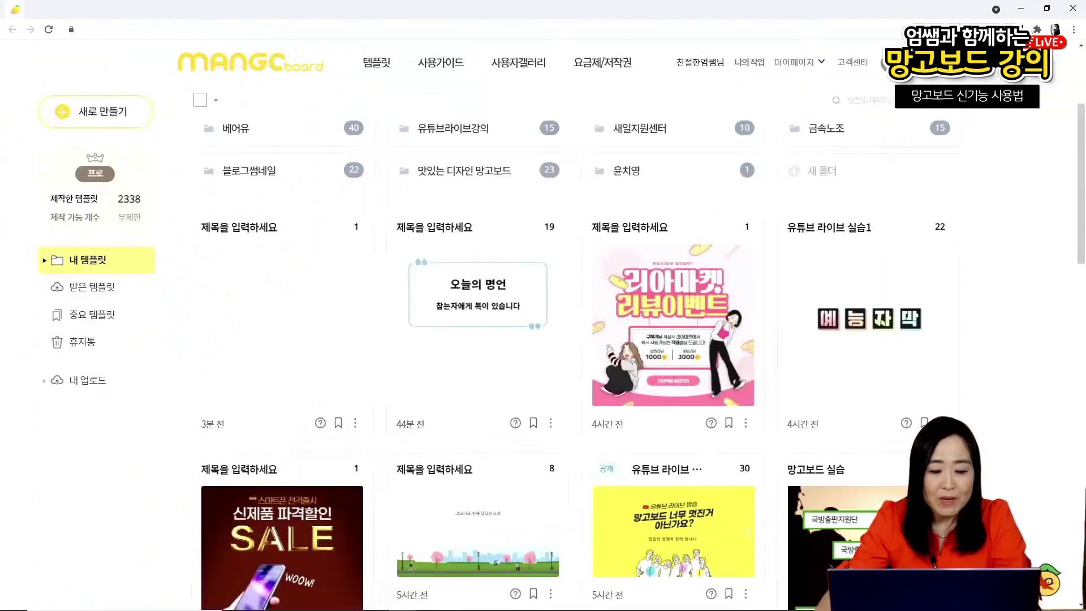
- Go to the Mangoboard home page, open the laboratory (실험실) and bring up its QR code generator
{"action": "left_click", "coordinate": [222, 65]}
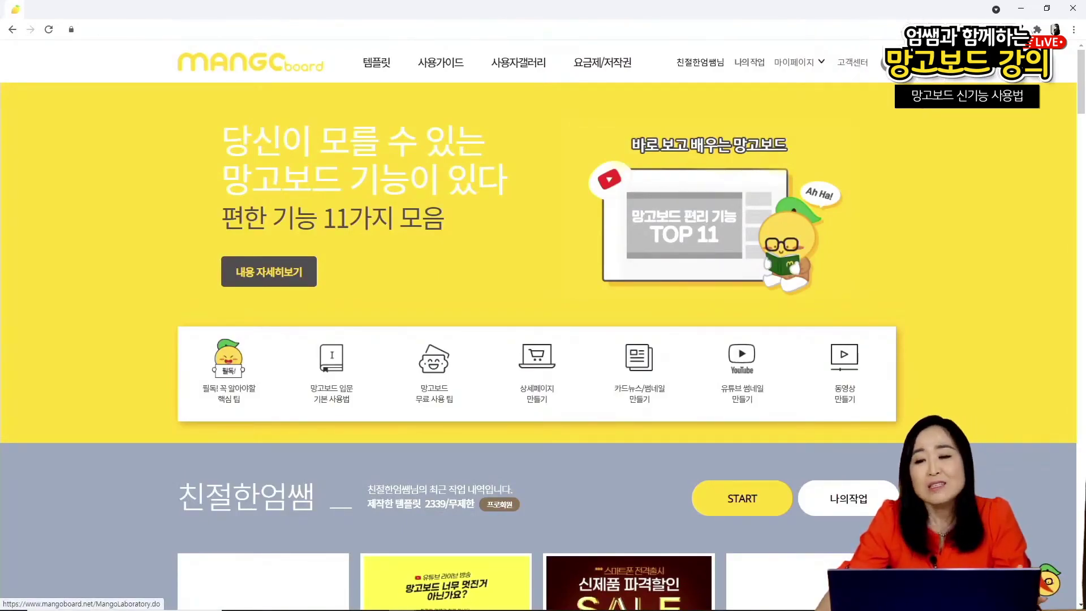
{"action": "left_click", "coordinate": [894, 63]}
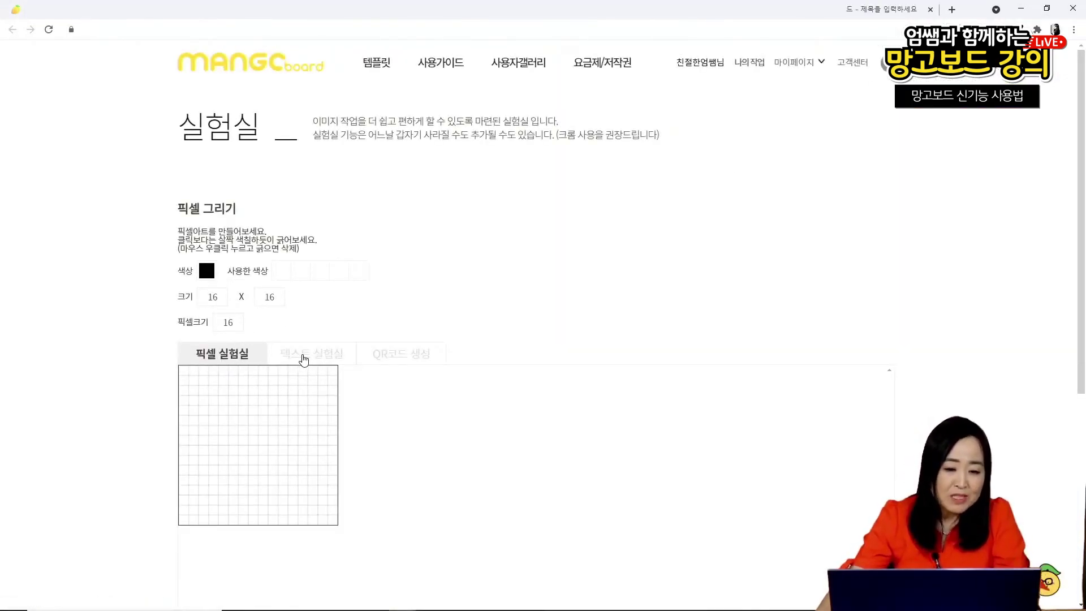
{"action": "left_click", "coordinate": [304, 358]}
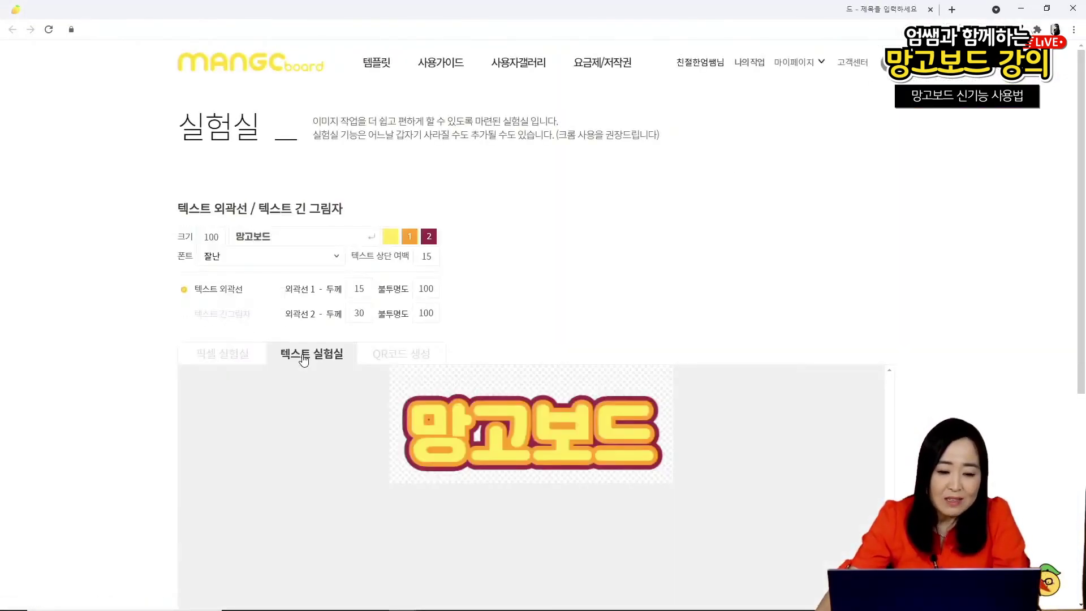
{"action": "left_click", "coordinate": [421, 358]}
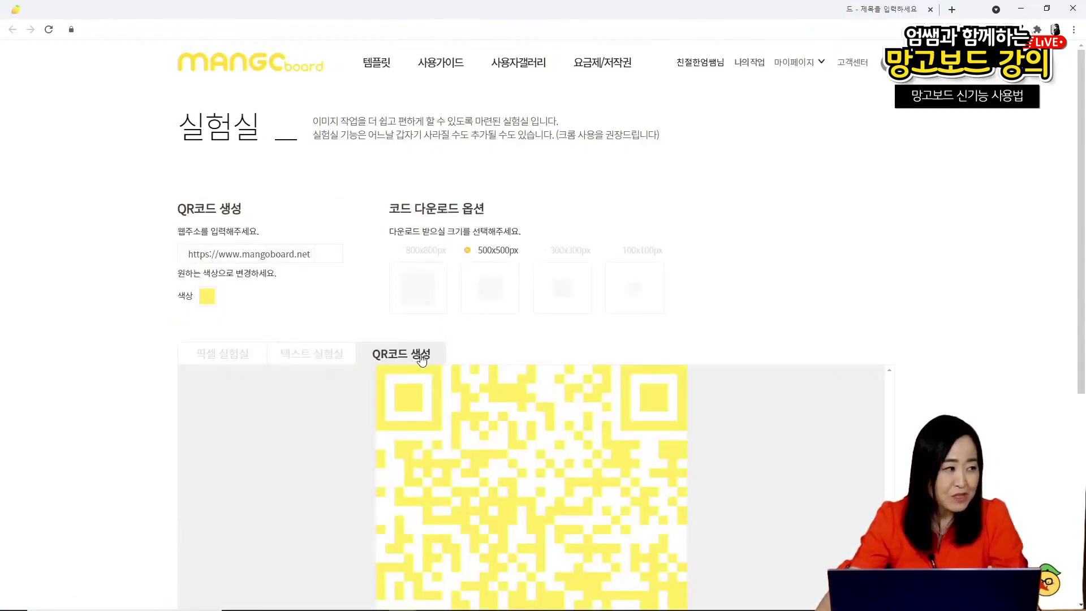
{"action": "left_click", "coordinate": [186, 260]}
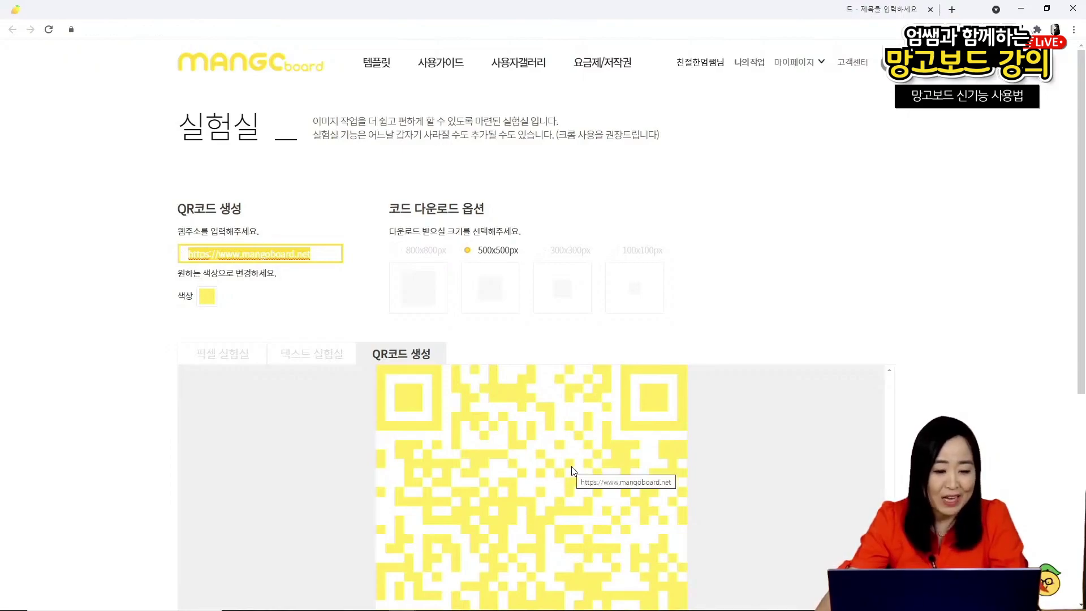
{"action": "left_click", "coordinate": [207, 298]}
{"action": "mouse_move", "coordinate": [222, 321]}
{"action": "left_mouse_down"}
{"action": "mouse_move", "coordinate": [235, 353]}
{"action": "mouse_move", "coordinate": [218, 377]}
{"action": "left_mouse_up"}
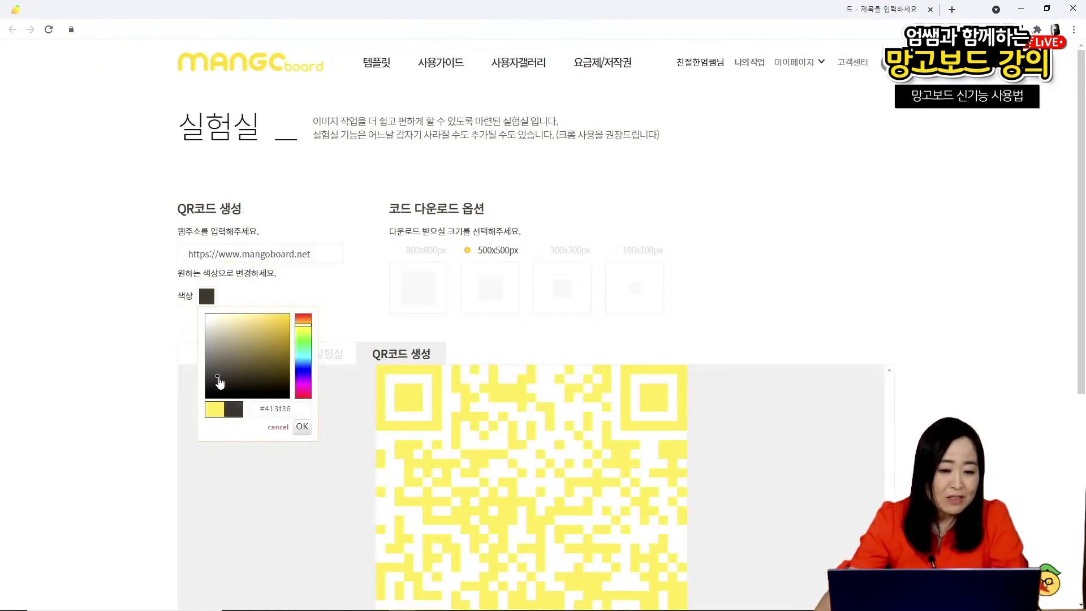
{"action": "left_click", "coordinate": [301, 428]}
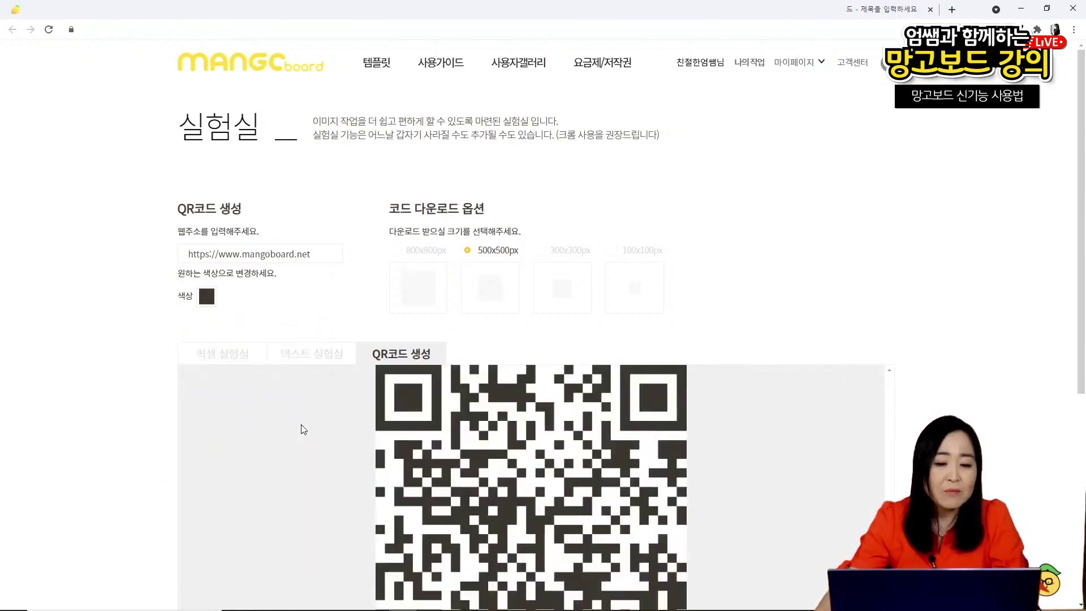
- Examine the options below the QR code for downloading it as an image and uploading it as a Mango user image
{"action": "scroll", "coordinate": [914, 158], "scroll_direction": "down", "scroll_amount": 4}
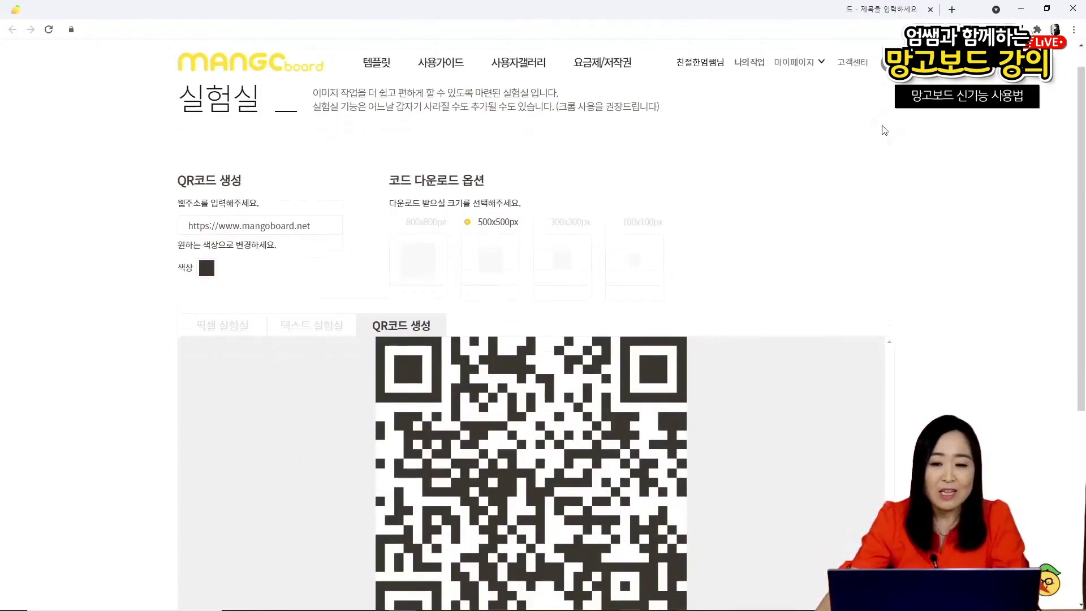
{"action": "left_click", "coordinate": [404, 523]}
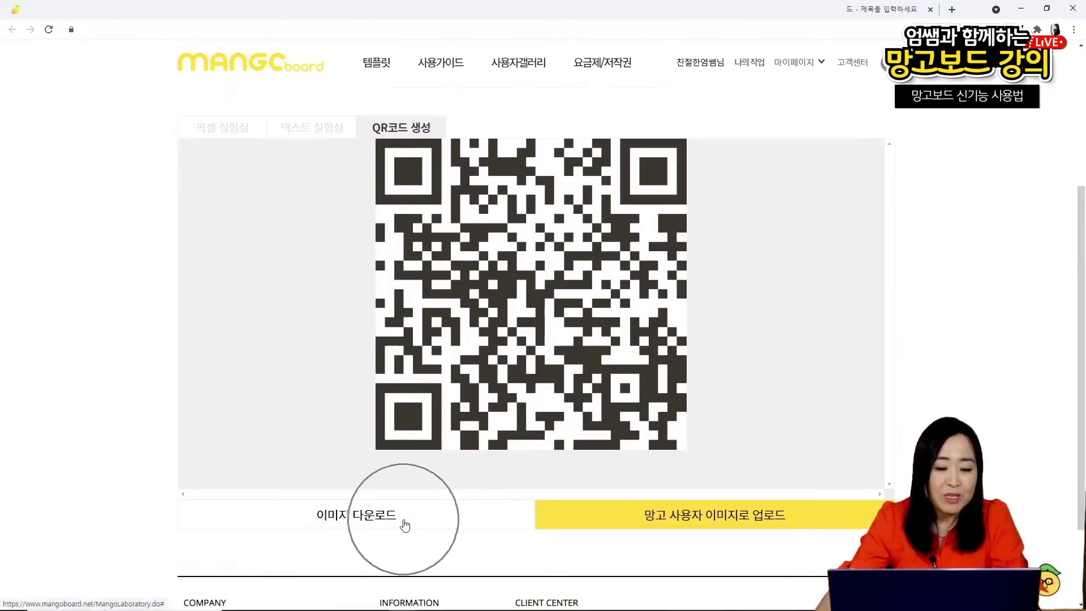
{"action": "left_click", "coordinate": [781, 526]}
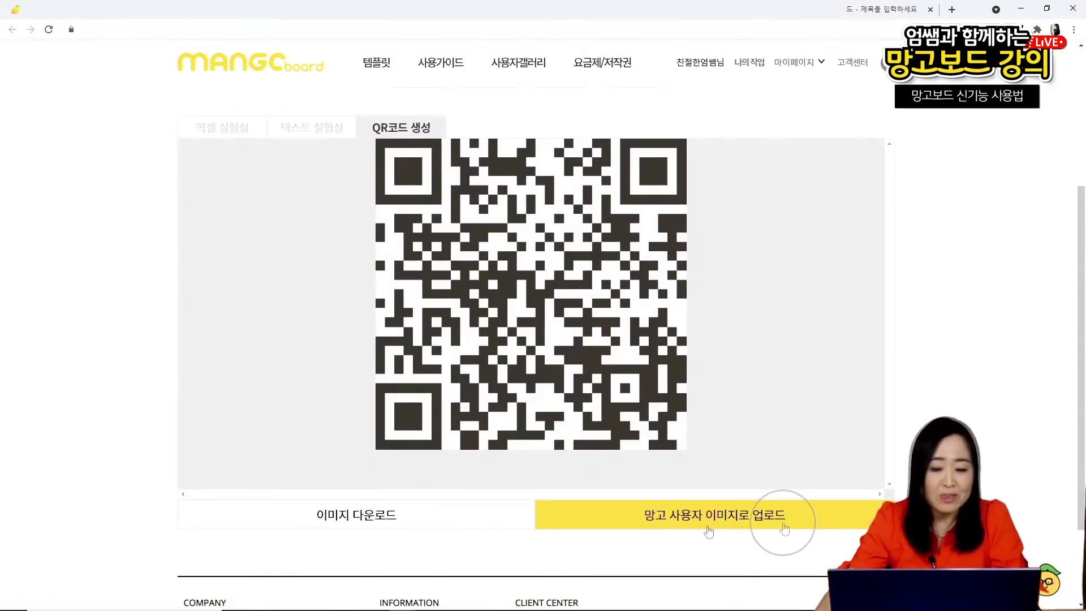